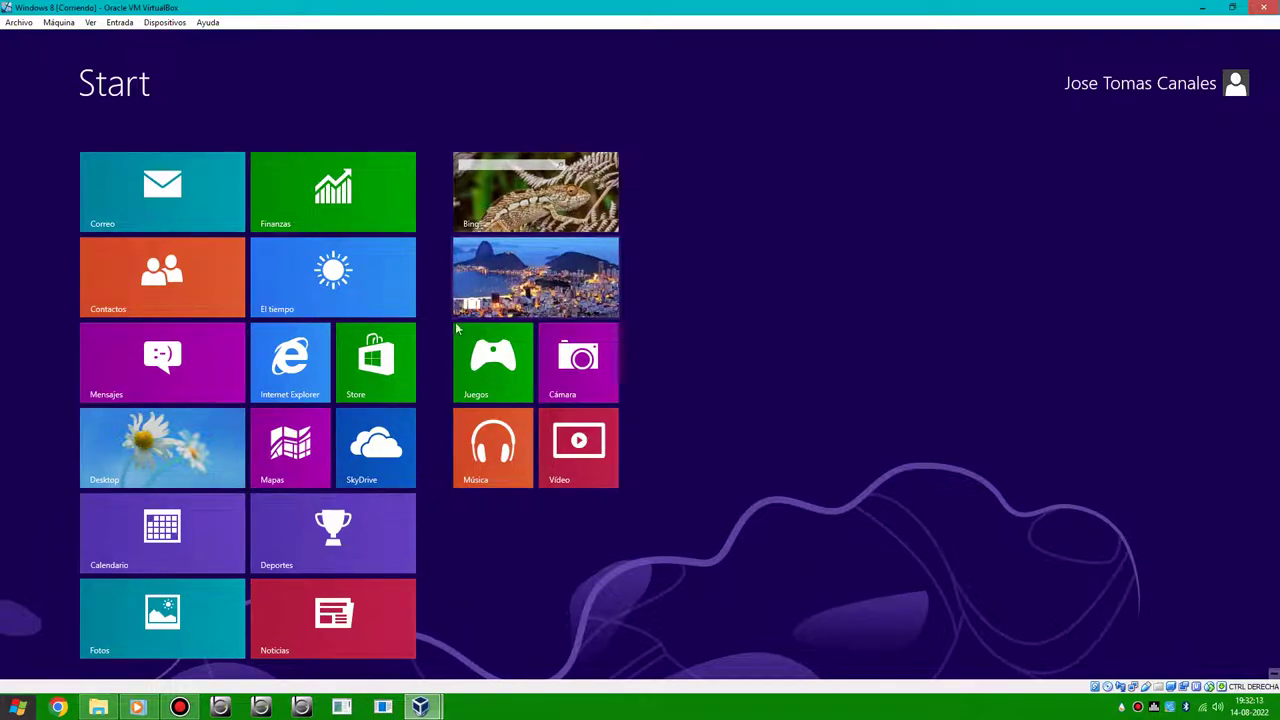
- Switch from the Start screen to the desktop and check the File Explorer shortcut's jump list and context options
click(205, 437)
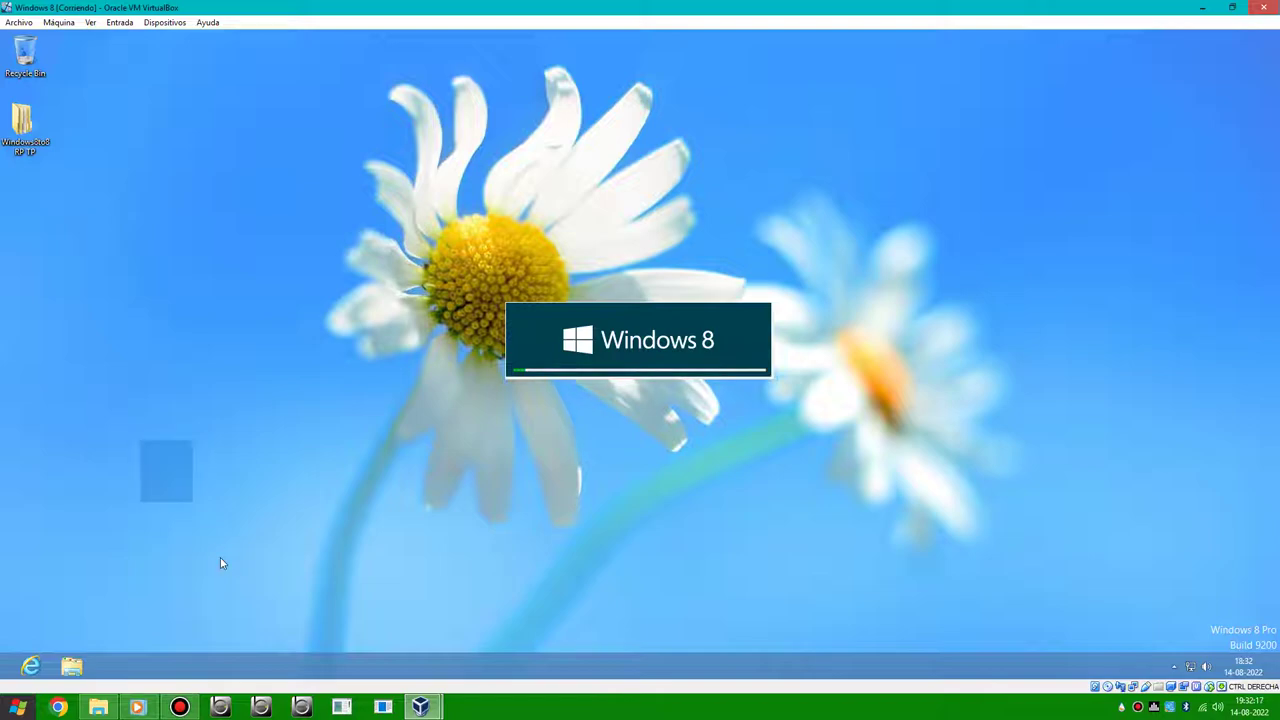
right_click(71, 666)
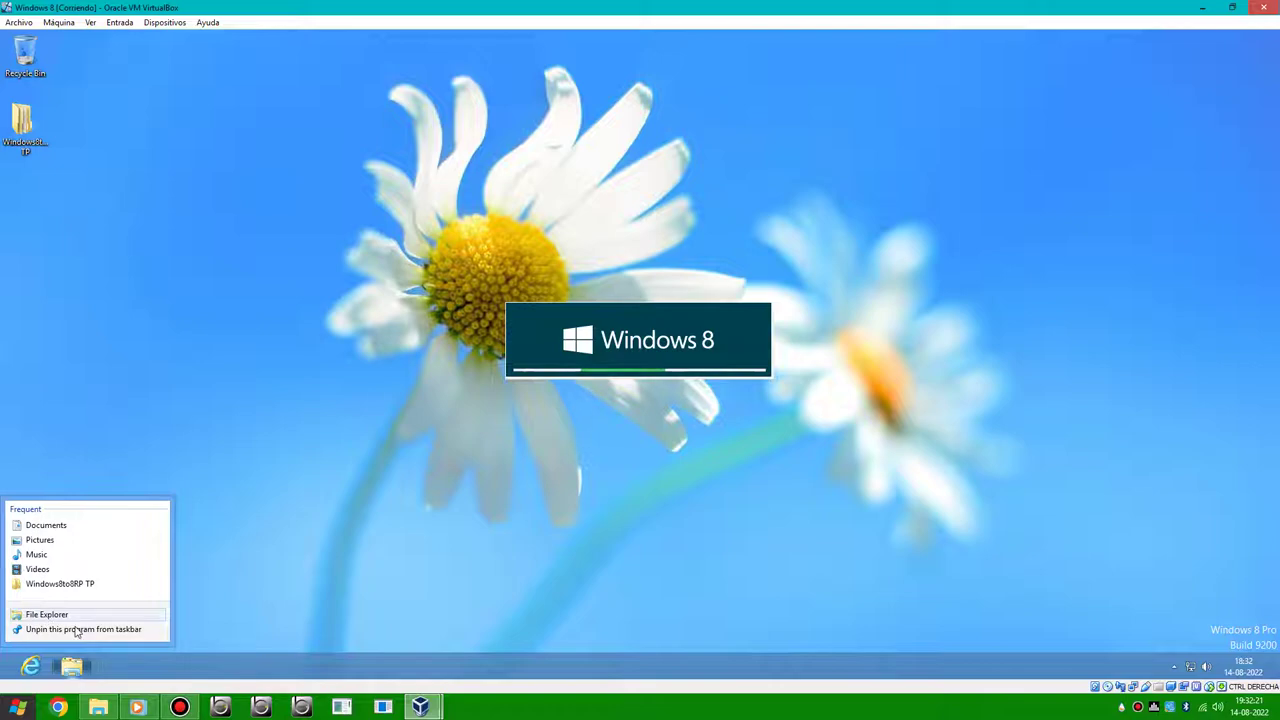
right_click(77, 630)
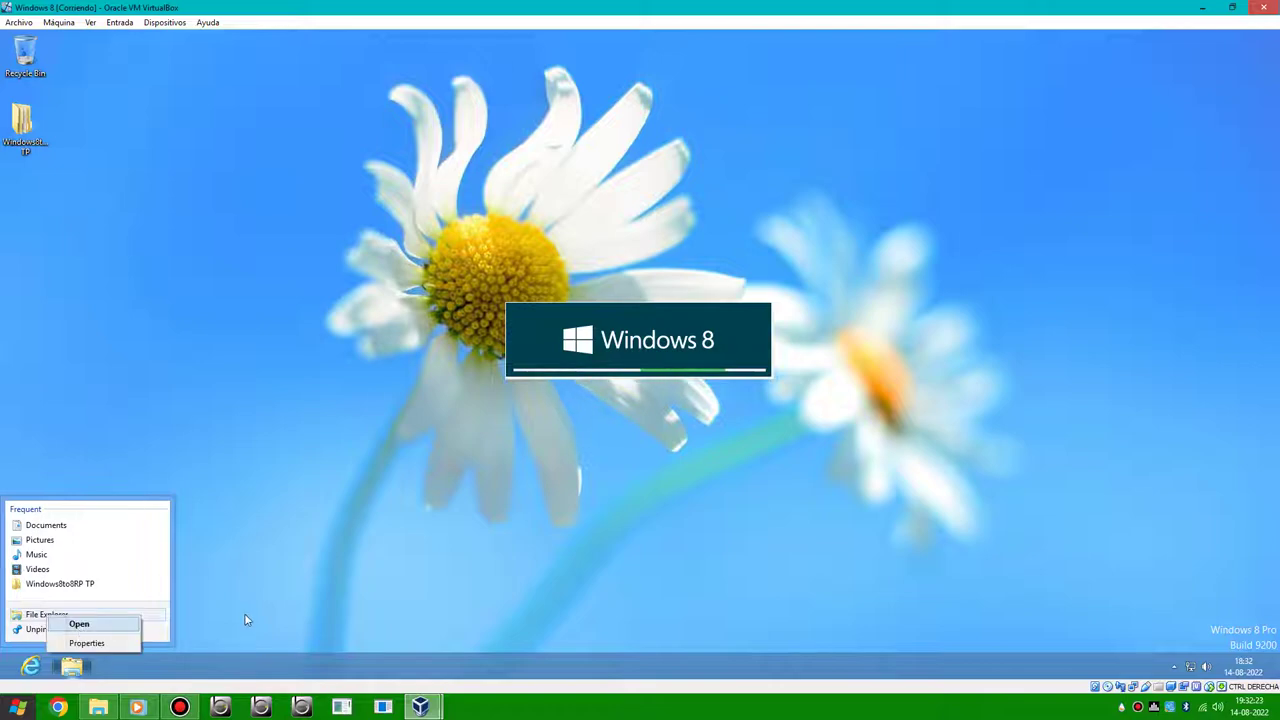
click(243, 614)
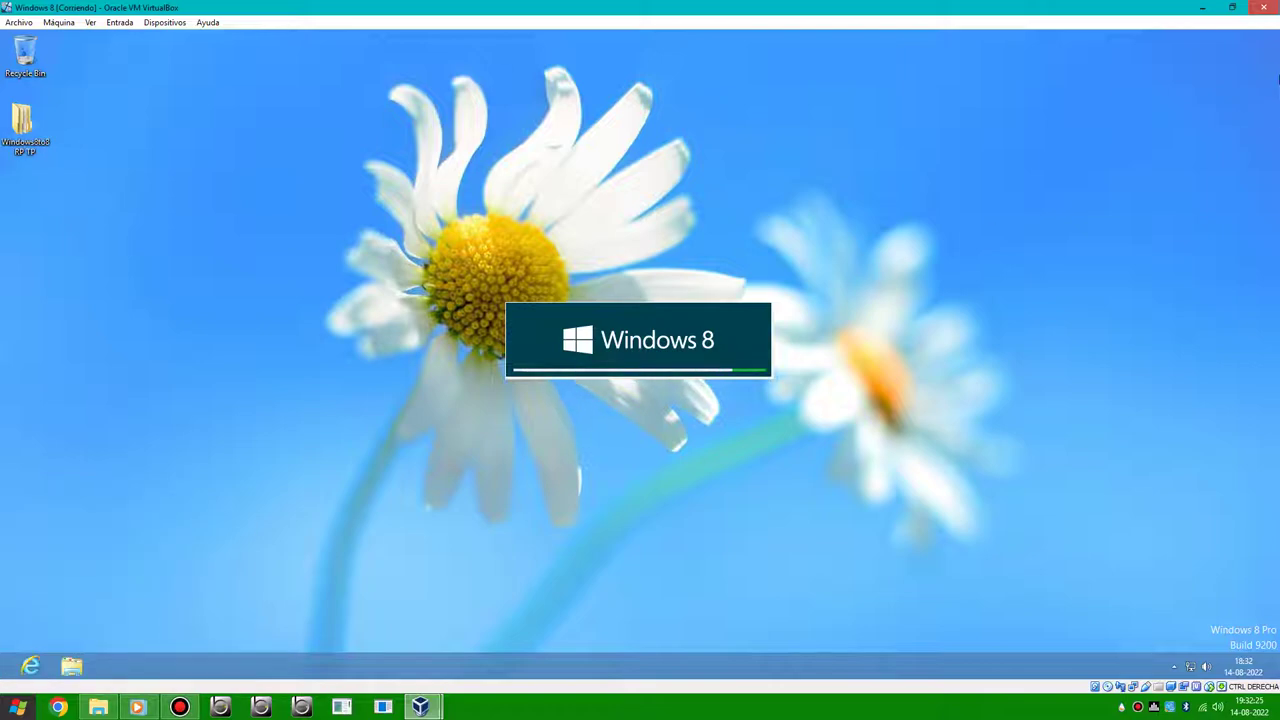
- Open Folder Options from the Appearance and Personalisation category of Control Panel
mouse_move(1278, 170)
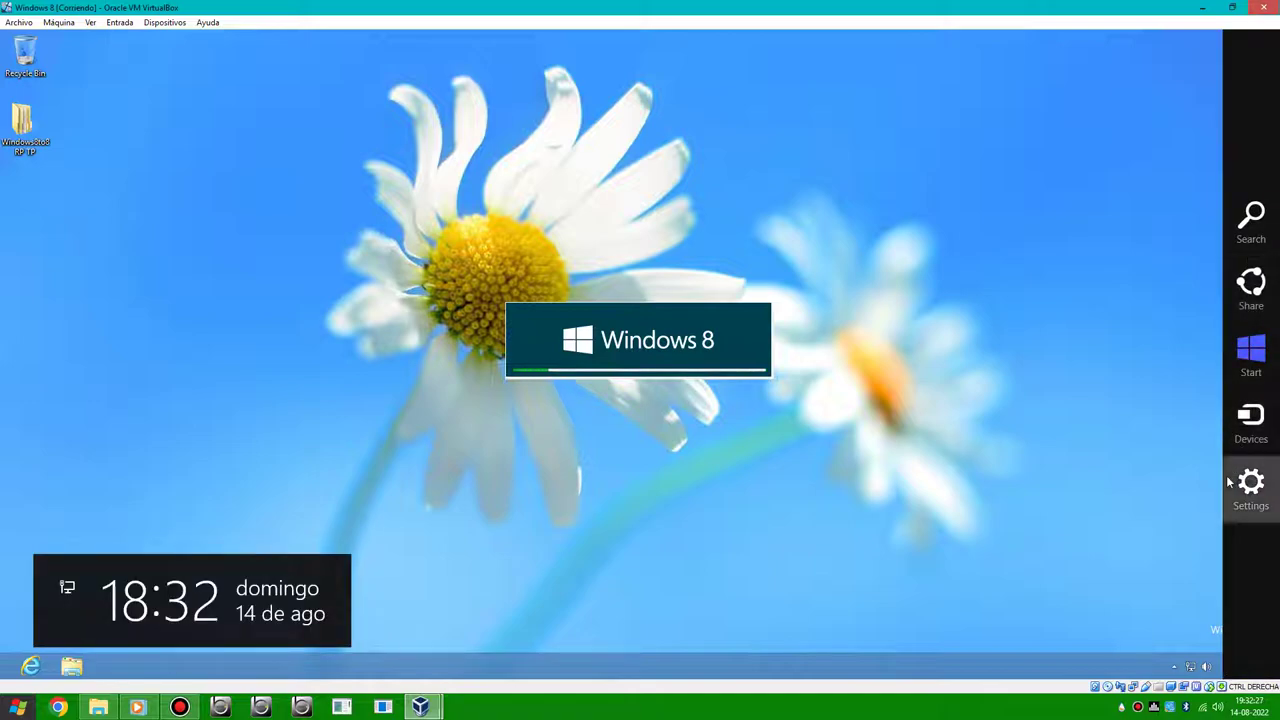
click(1250, 480)
click(1093, 141)
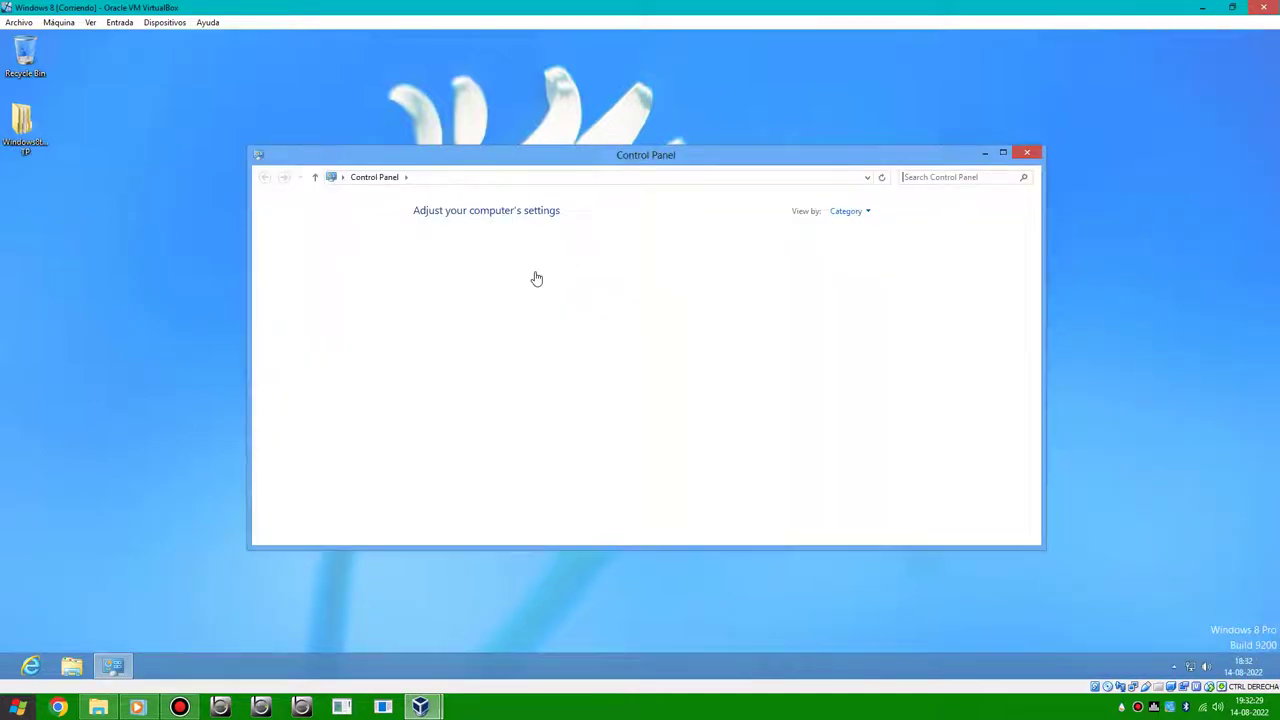
click(704, 295)
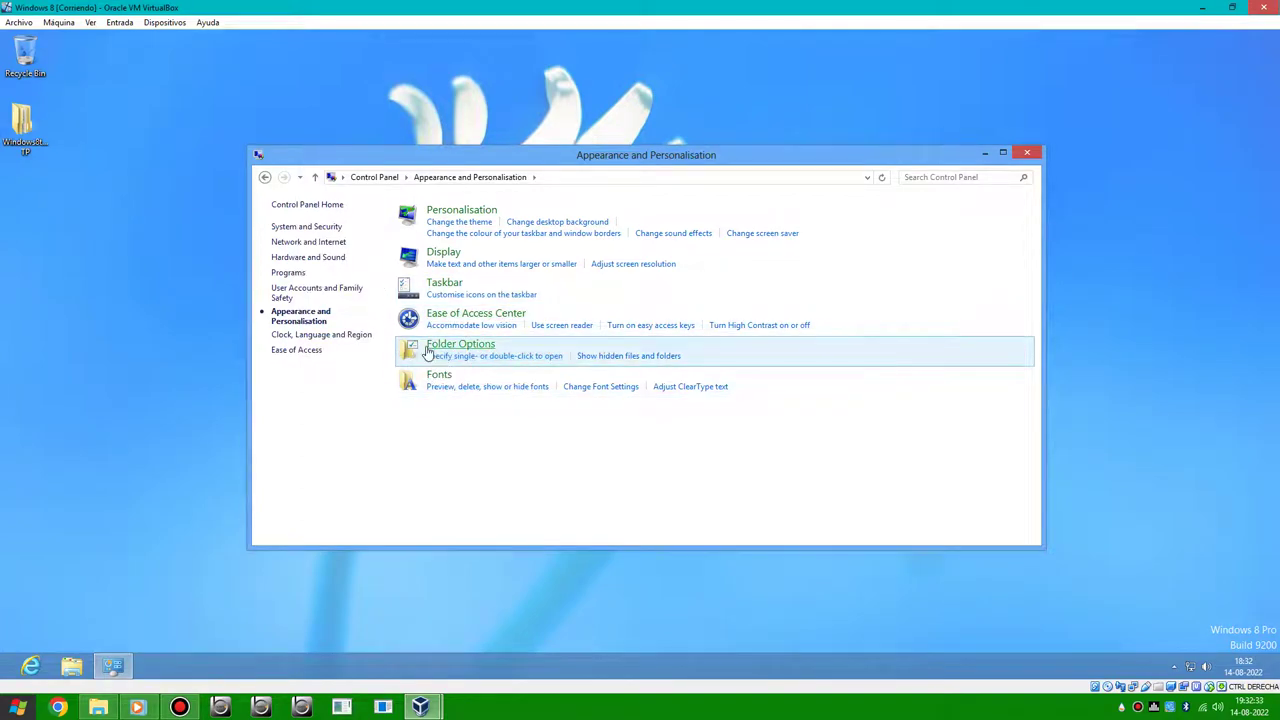
click(459, 344)
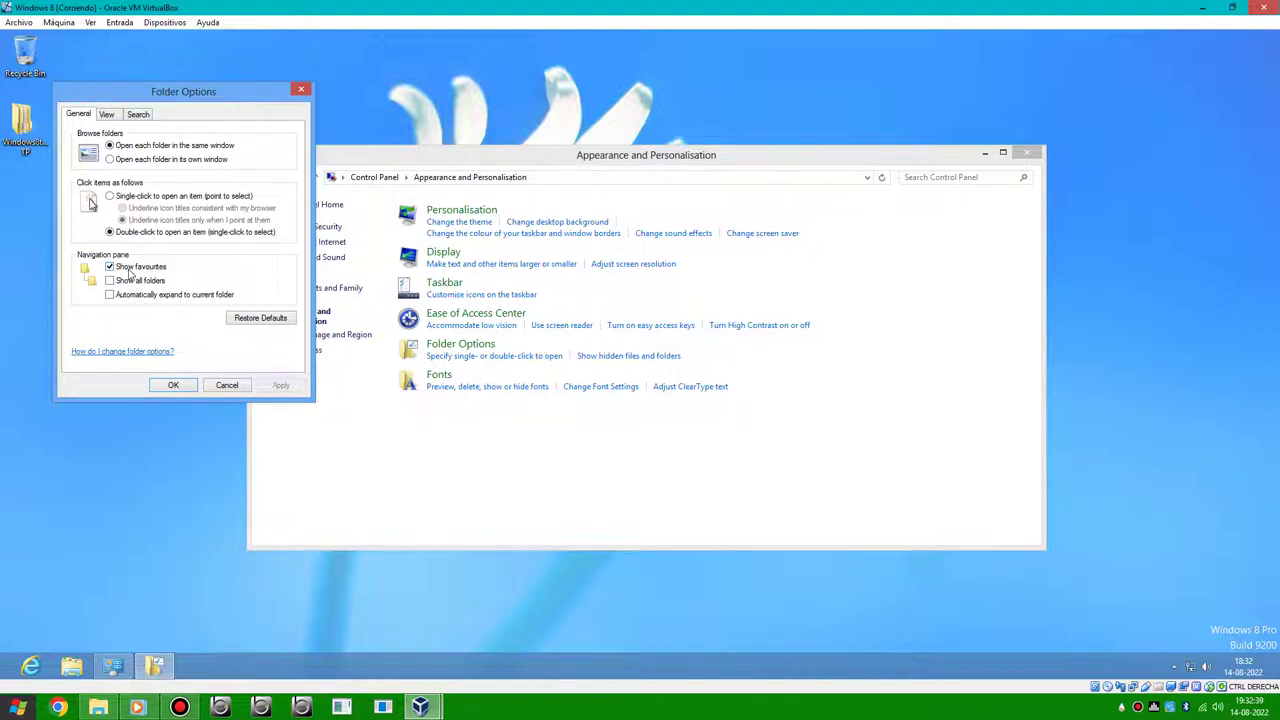
- Review the View and Search settings in Folder Options and close the dialog without changing anything
click(106, 114)
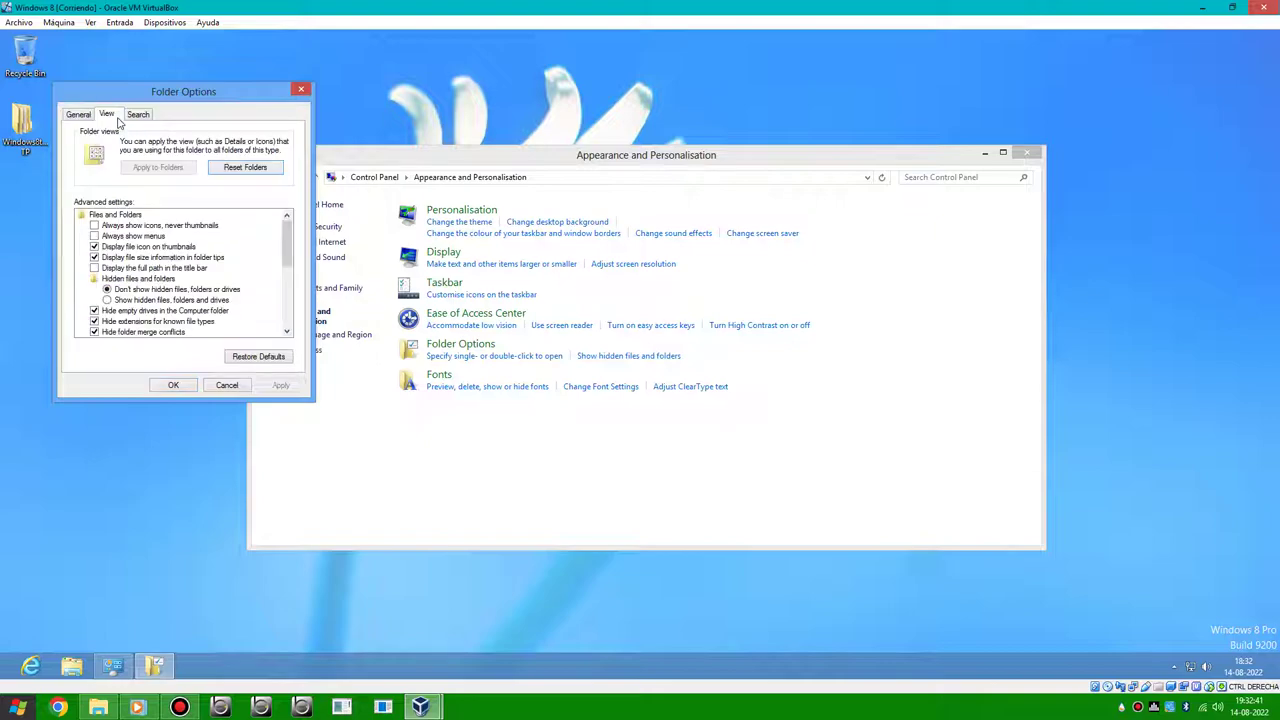
click(137, 115)
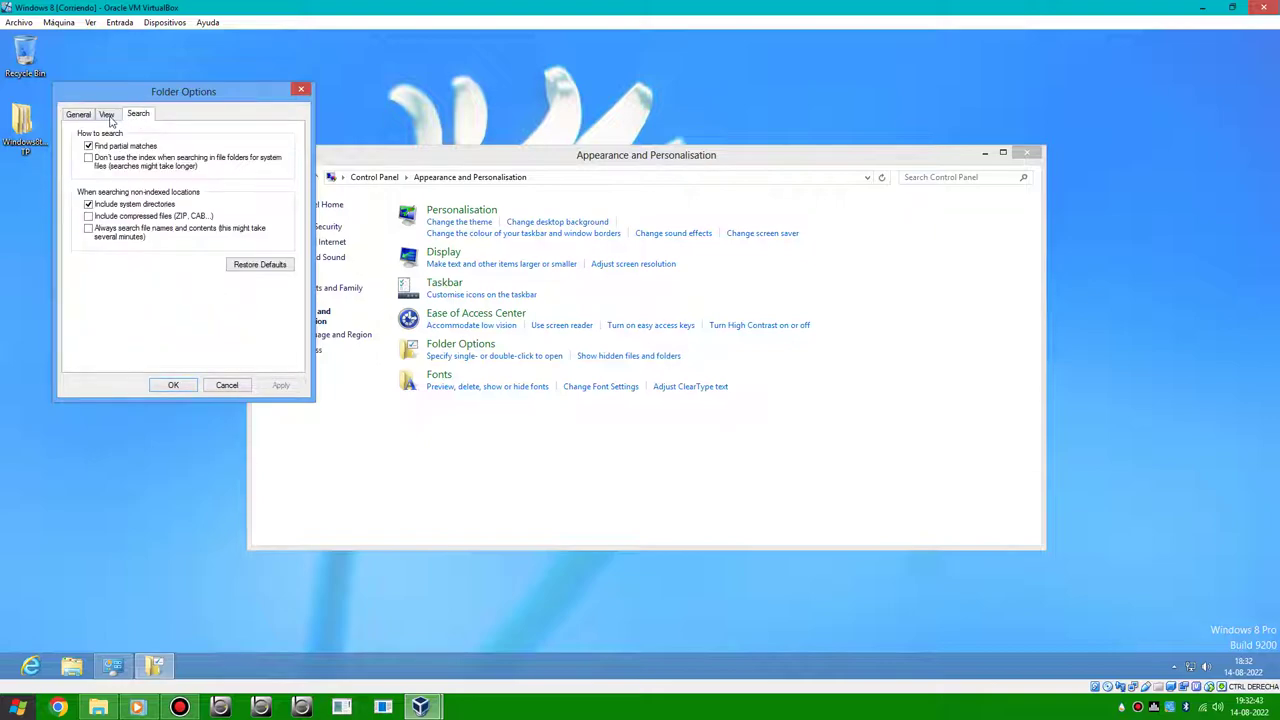
click(107, 114)
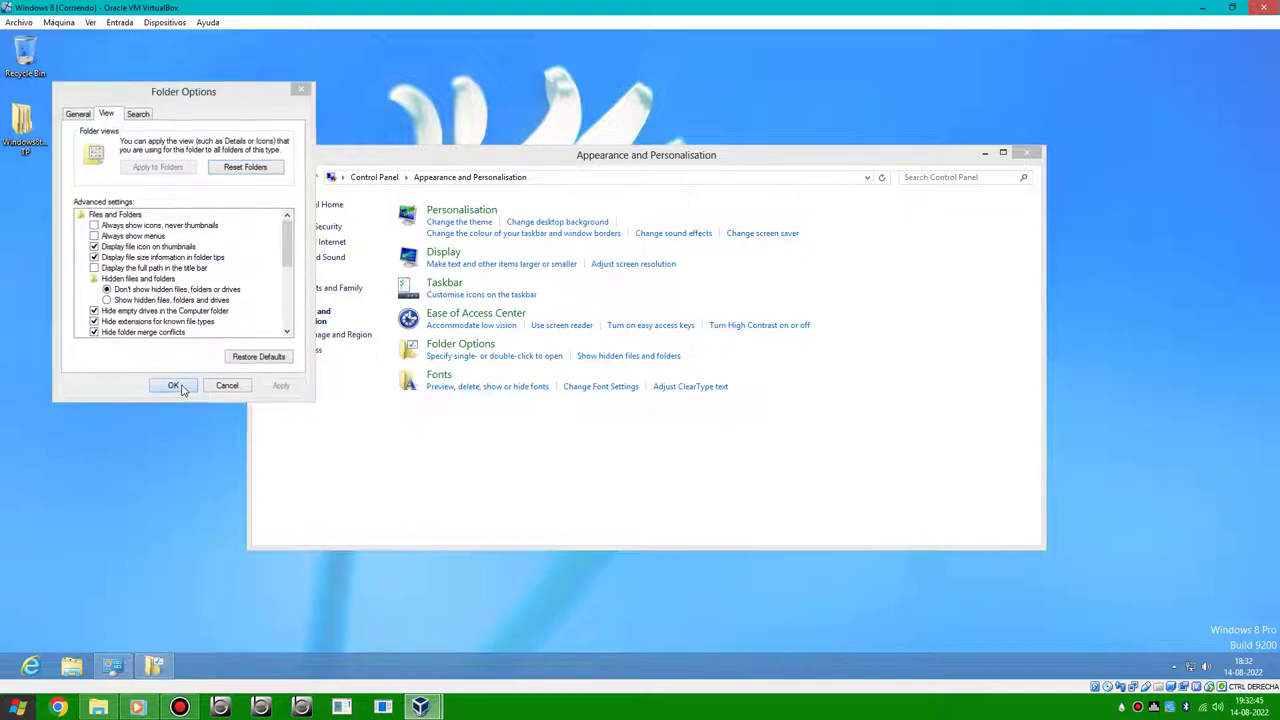
click(178, 385)
- Go back to the Control Panel home and open the list for turning Windows features on or off
click(337, 206)
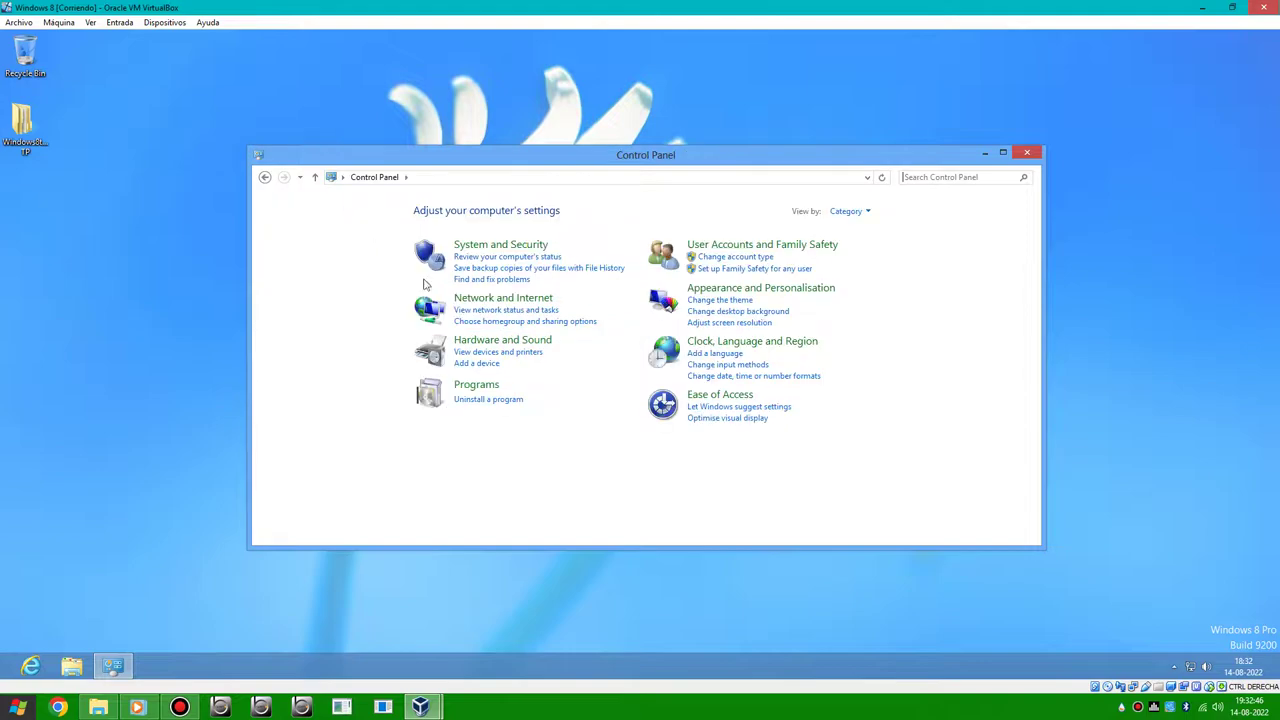
click(494, 403)
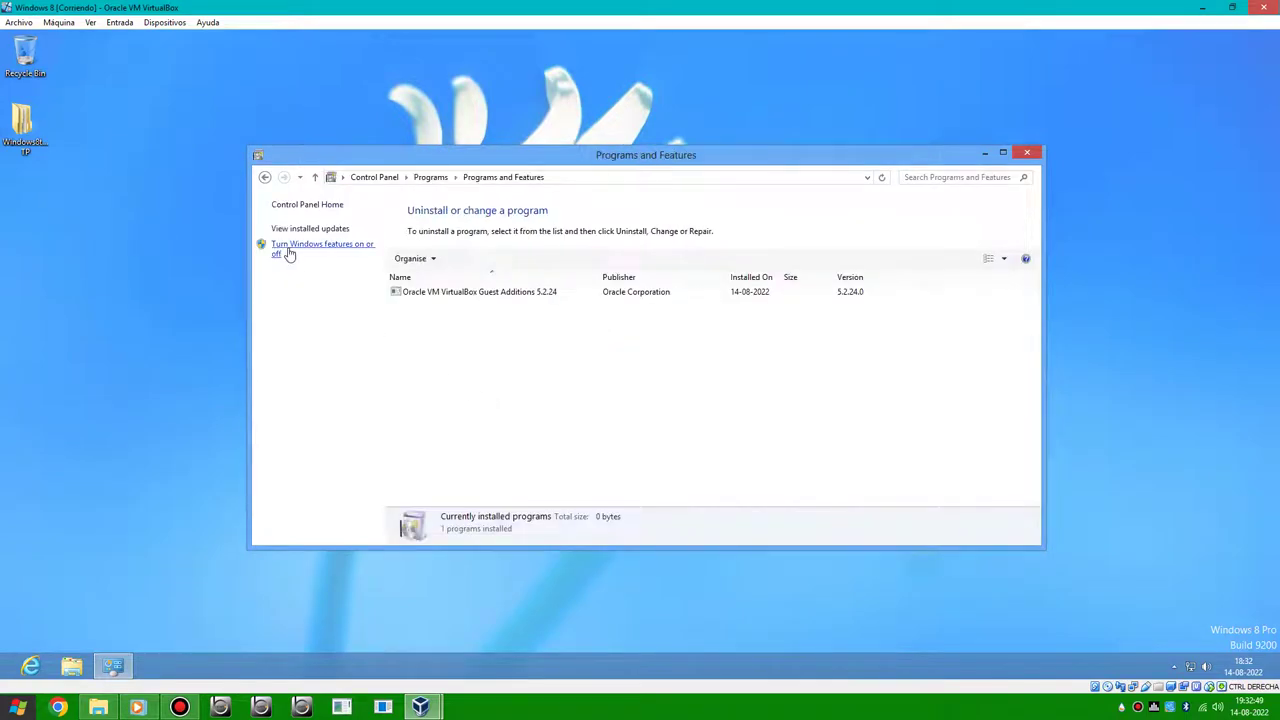
click(287, 252)
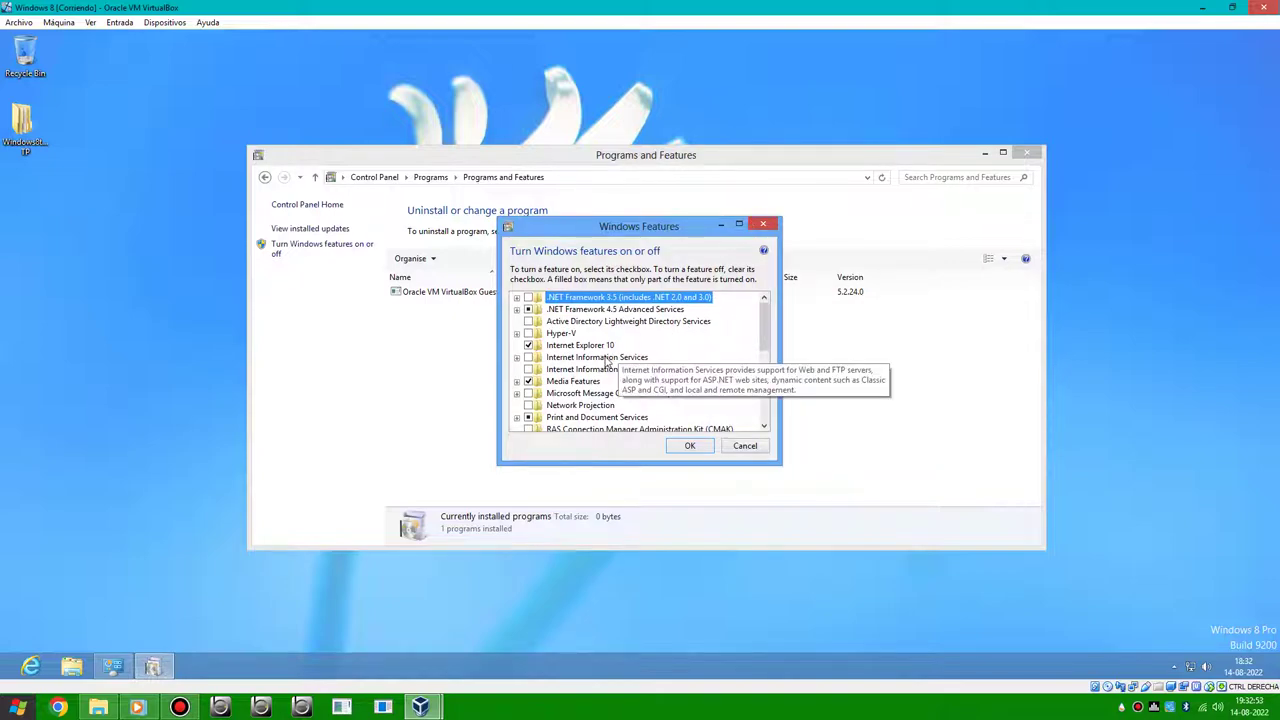
- Look through the full Windows Features list, cancel it without changes, and close Control Panel
scroll(703, 350, down, 3)
scroll(697, 372, down, 2)
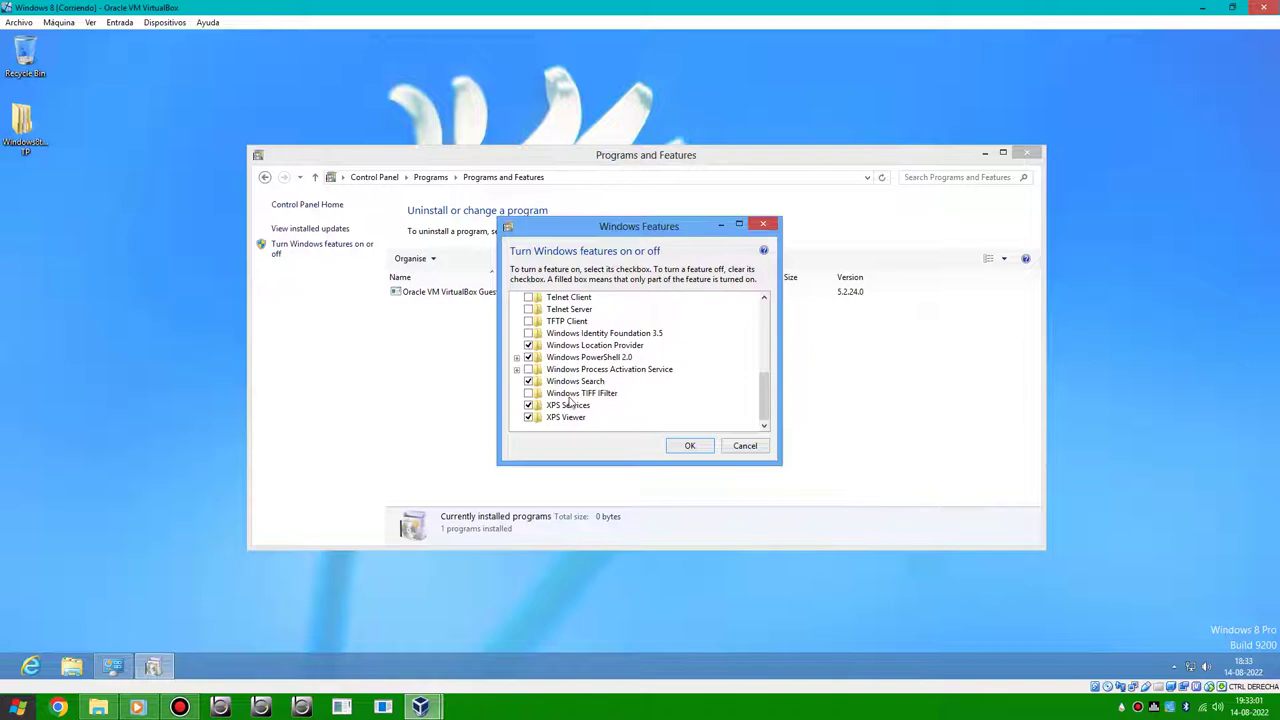
scroll(533, 424, up, 3)
scroll(533, 428, up, 3)
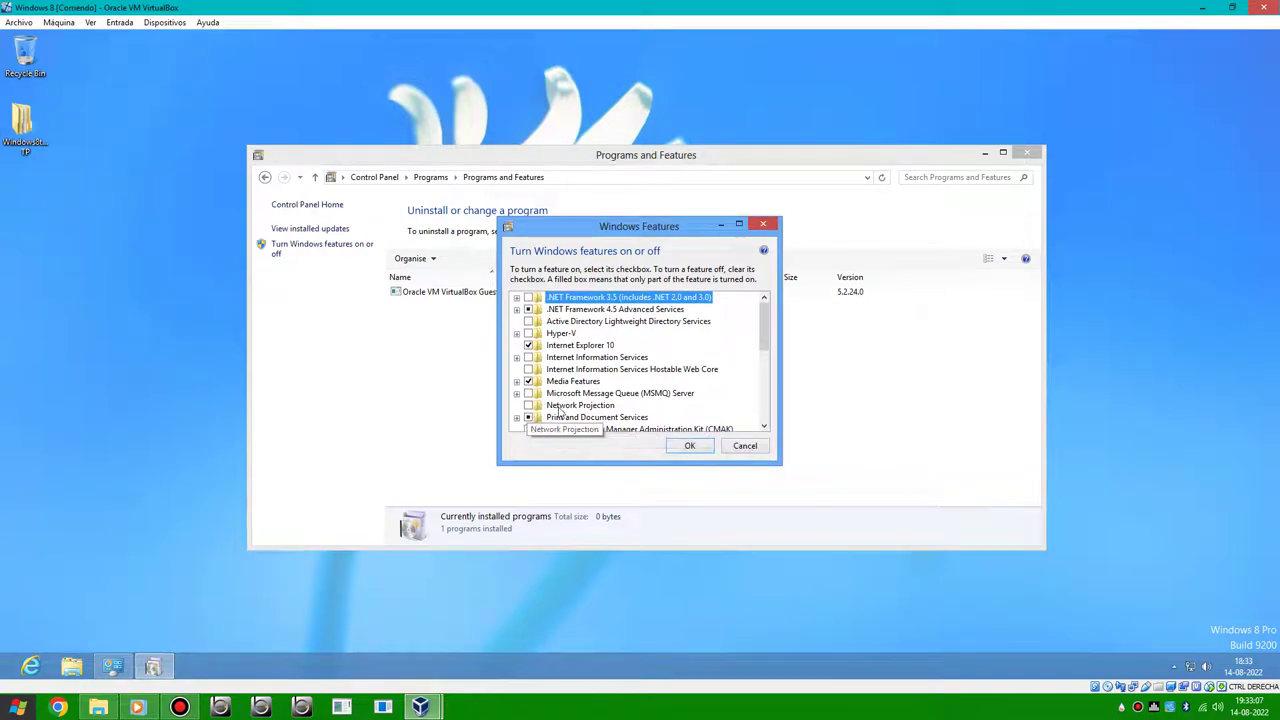
click(745, 449)
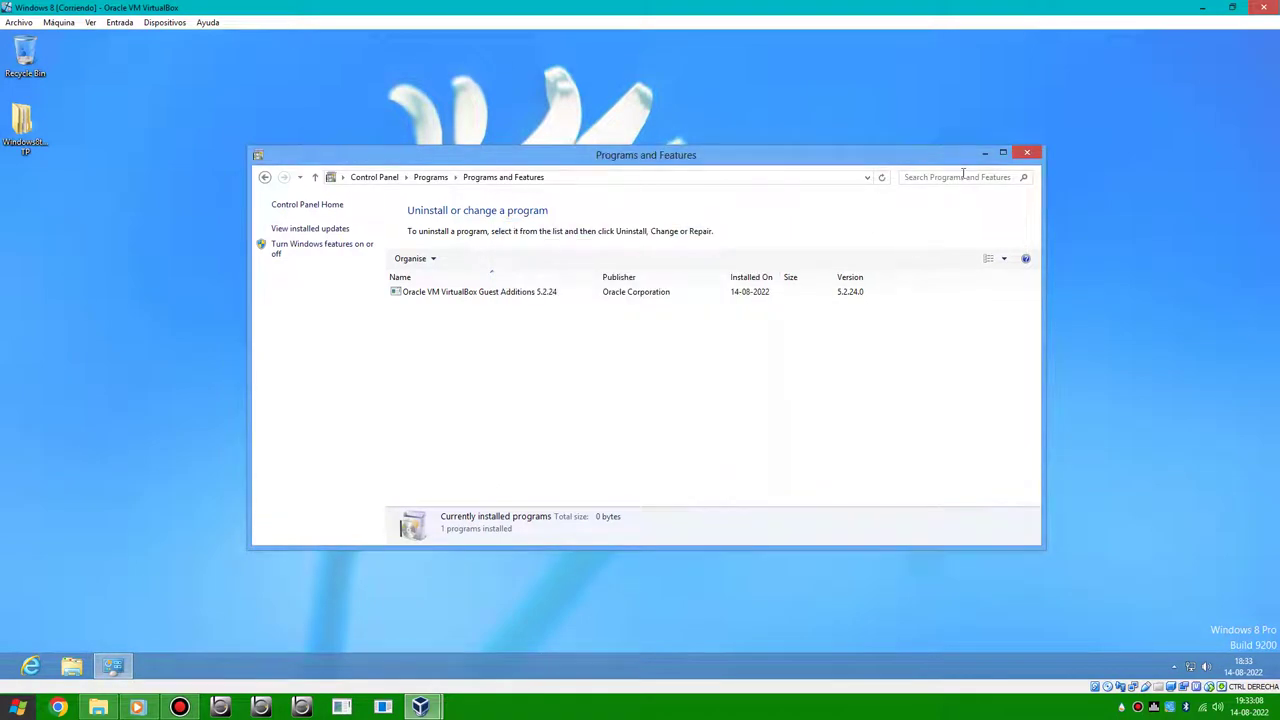
click(1022, 156)
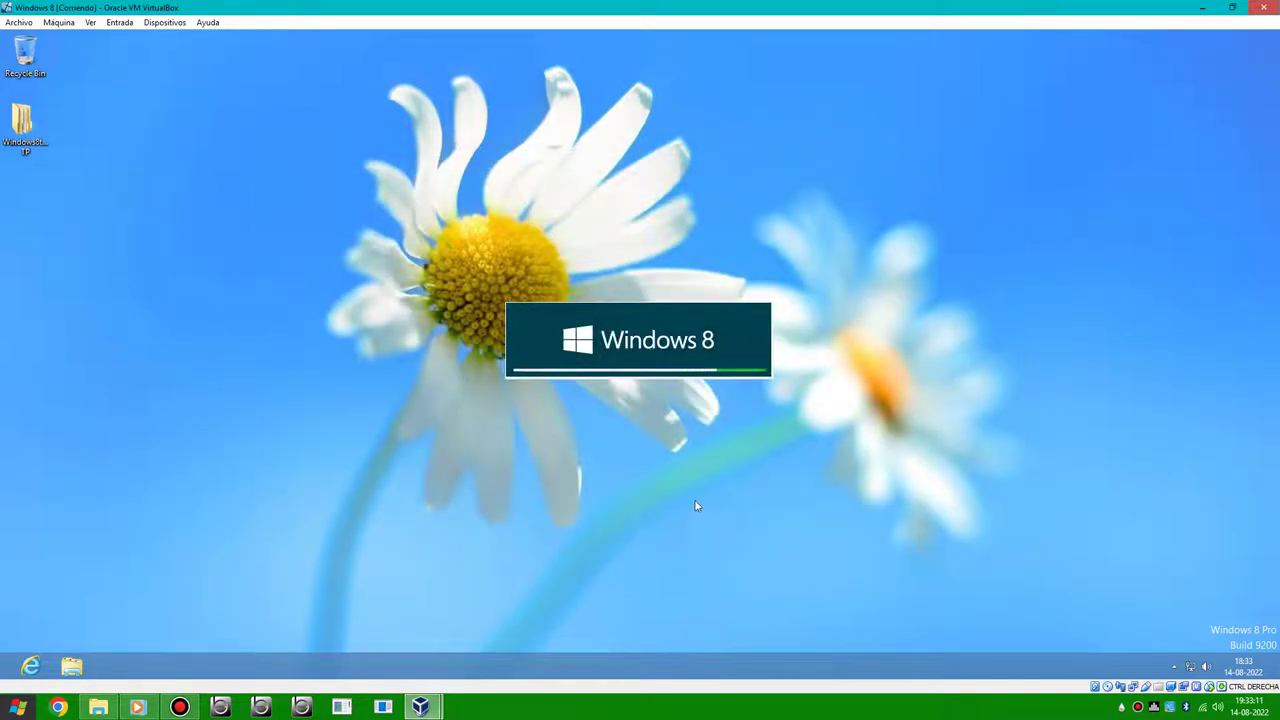
- Open Task Manager and expand it to the detailed view
right_click(134, 670)
click(167, 634)
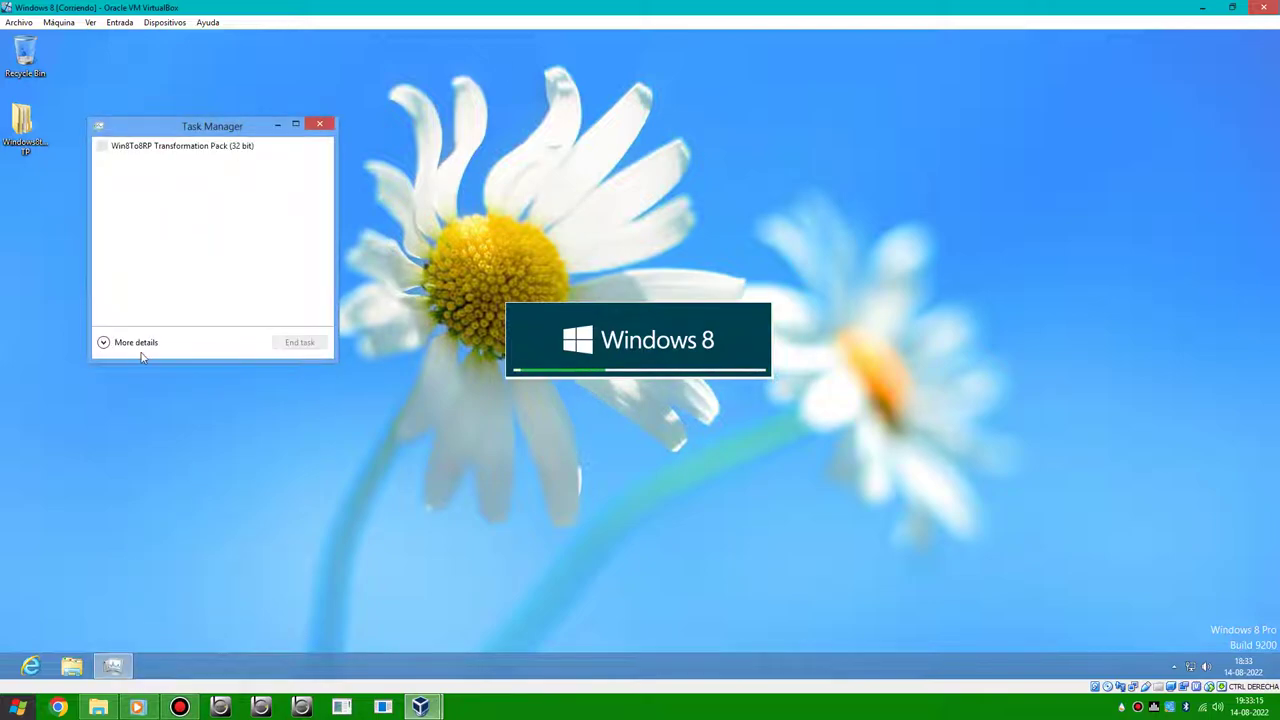
click(140, 349)
- Inspect the start-up items, users, details and services in Task Manager, and look through the running processes
click(254, 162)
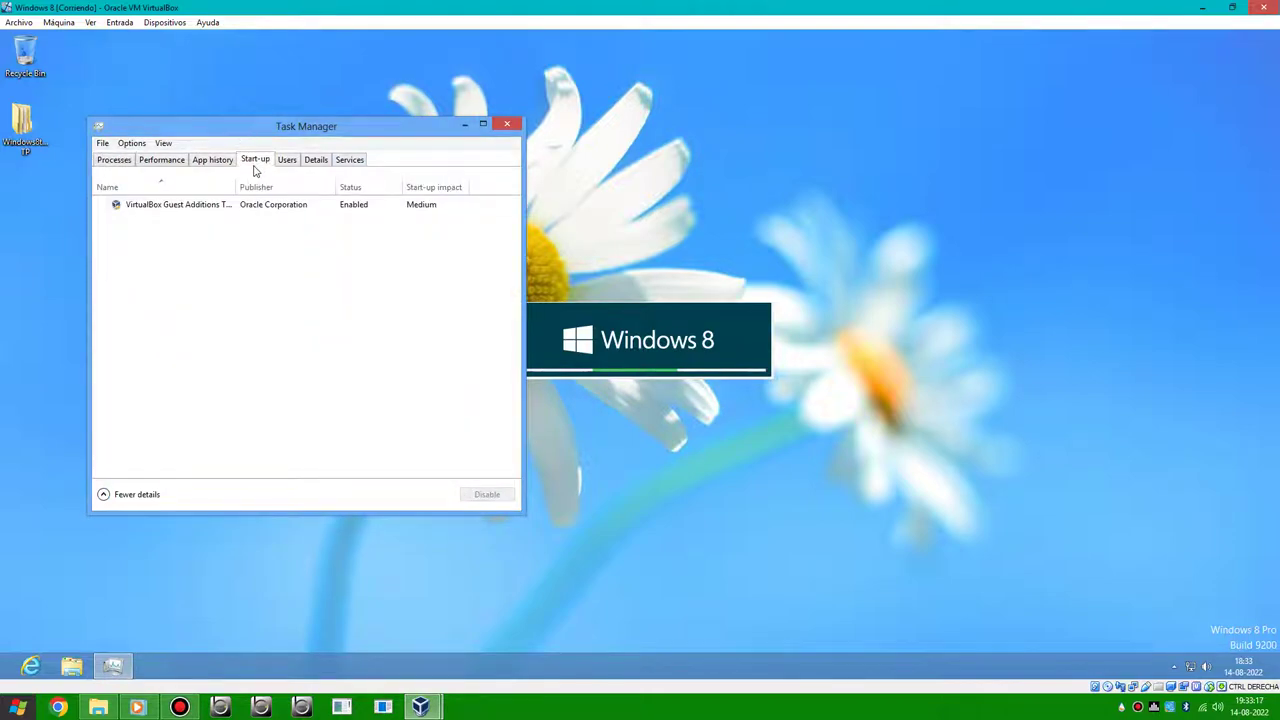
click(288, 162)
click(316, 161)
click(349, 161)
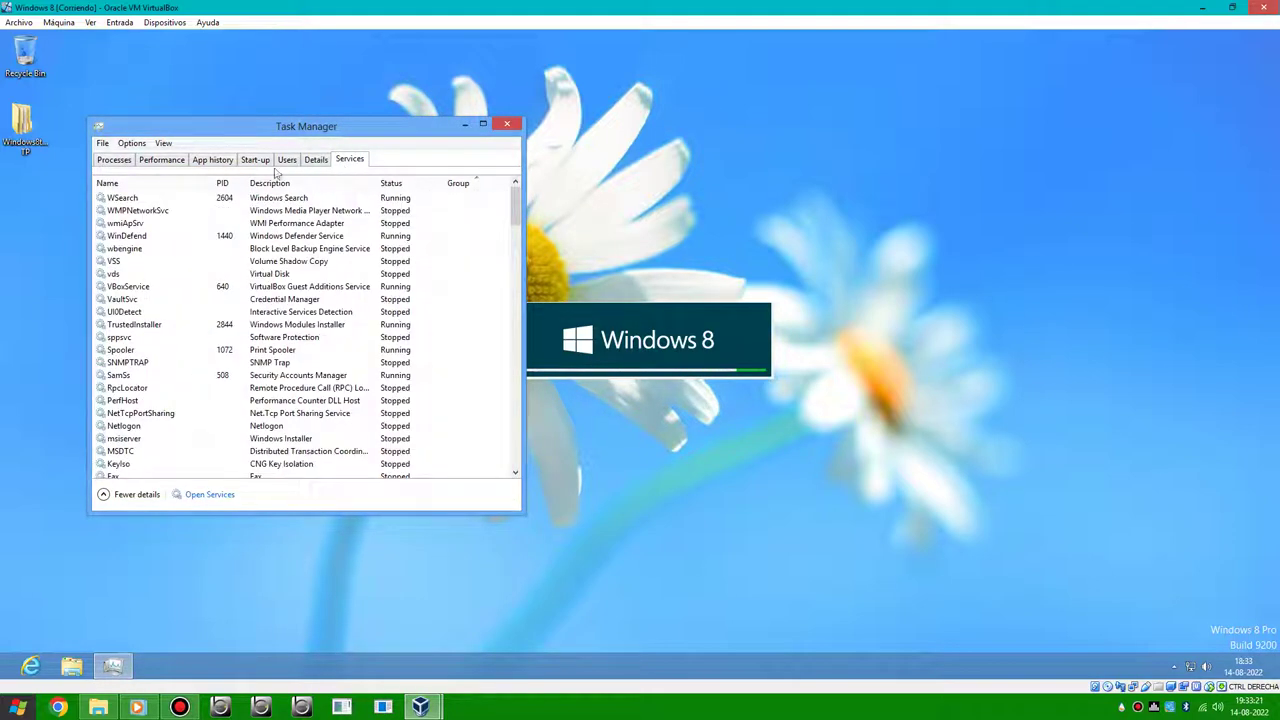
click(116, 161)
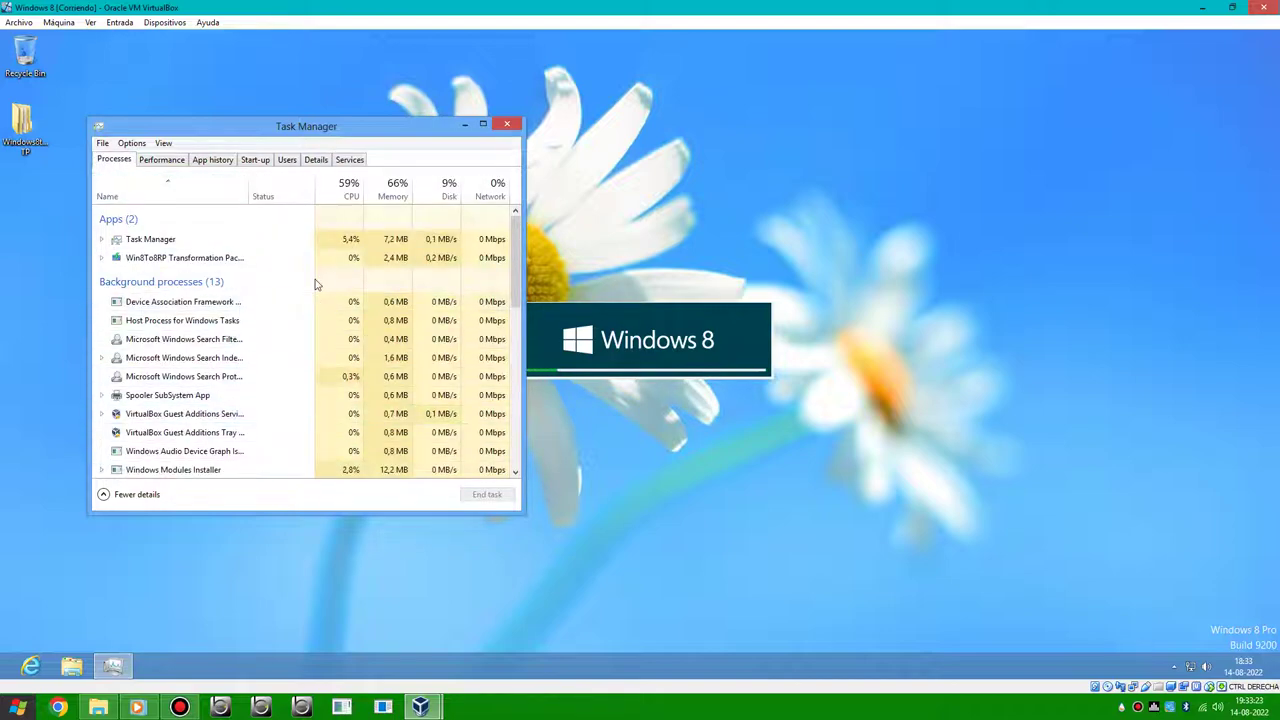
scroll(236, 414, down, 6)
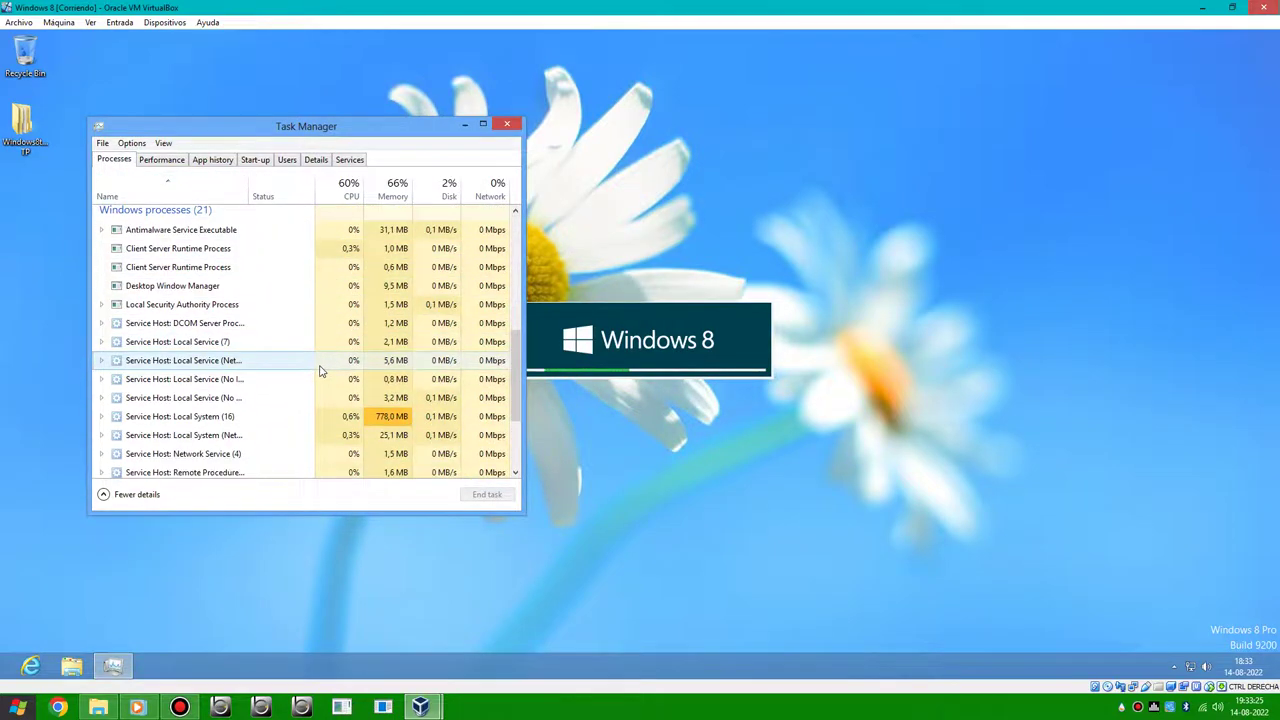
- Try to end the Service Host: Local System (16) process, cancel the shutdown confirmation, and close Task Manager
click(343, 421)
click(478, 494)
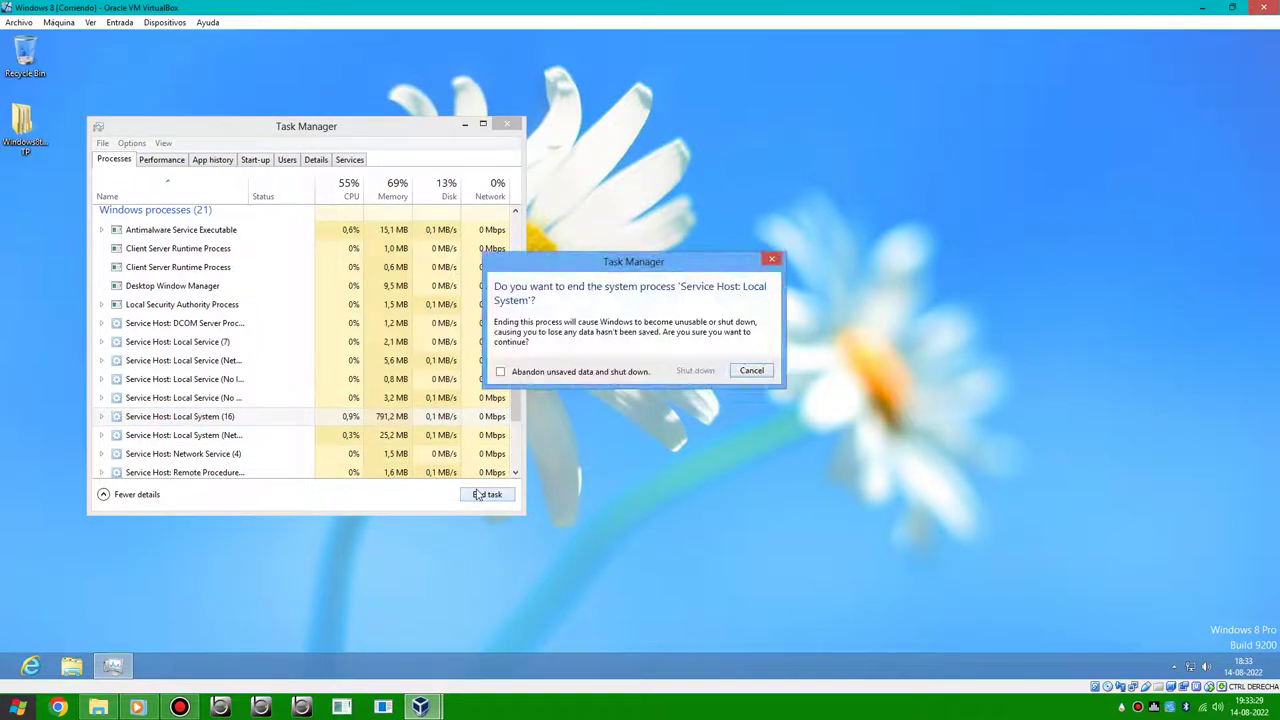
click(616, 372)
click(751, 371)
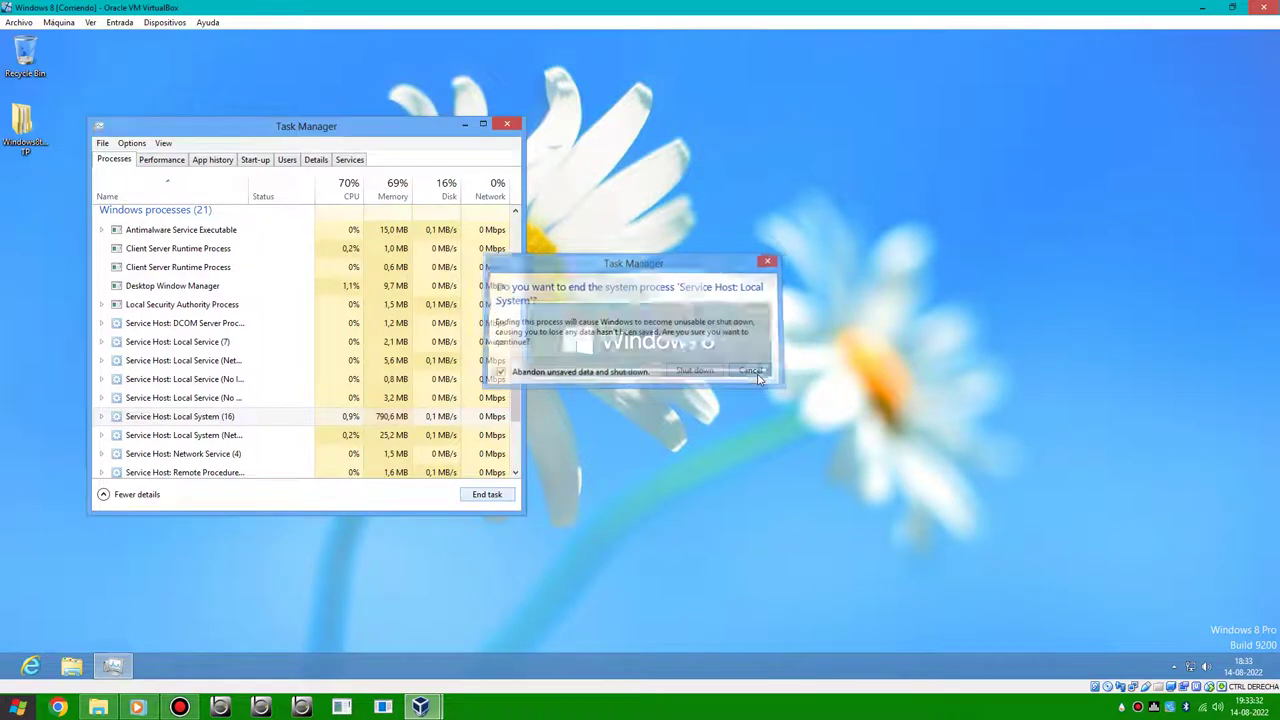
click(280, 160)
click(507, 123)
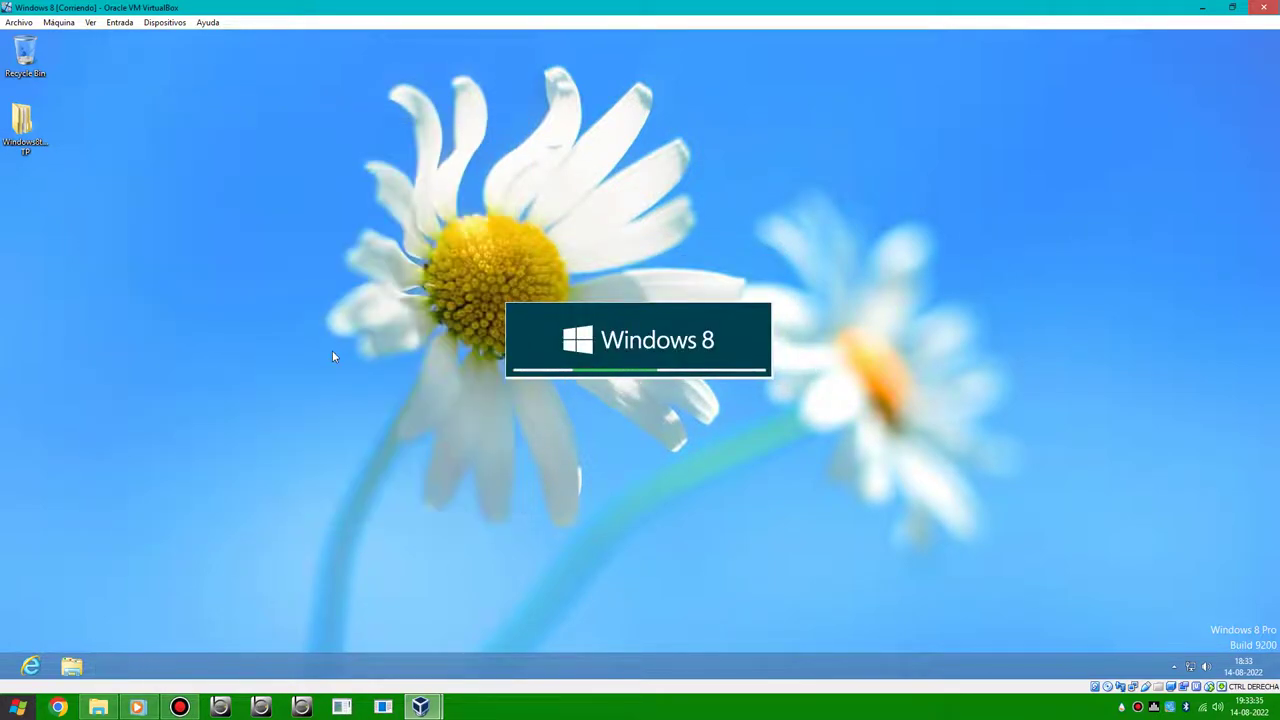
- Switch to the host computer's File Explorer and open the Mi Musica folder on Disco local (C:)
click(98, 706)
click(336, 510)
scroll(435, 490, up, 4)
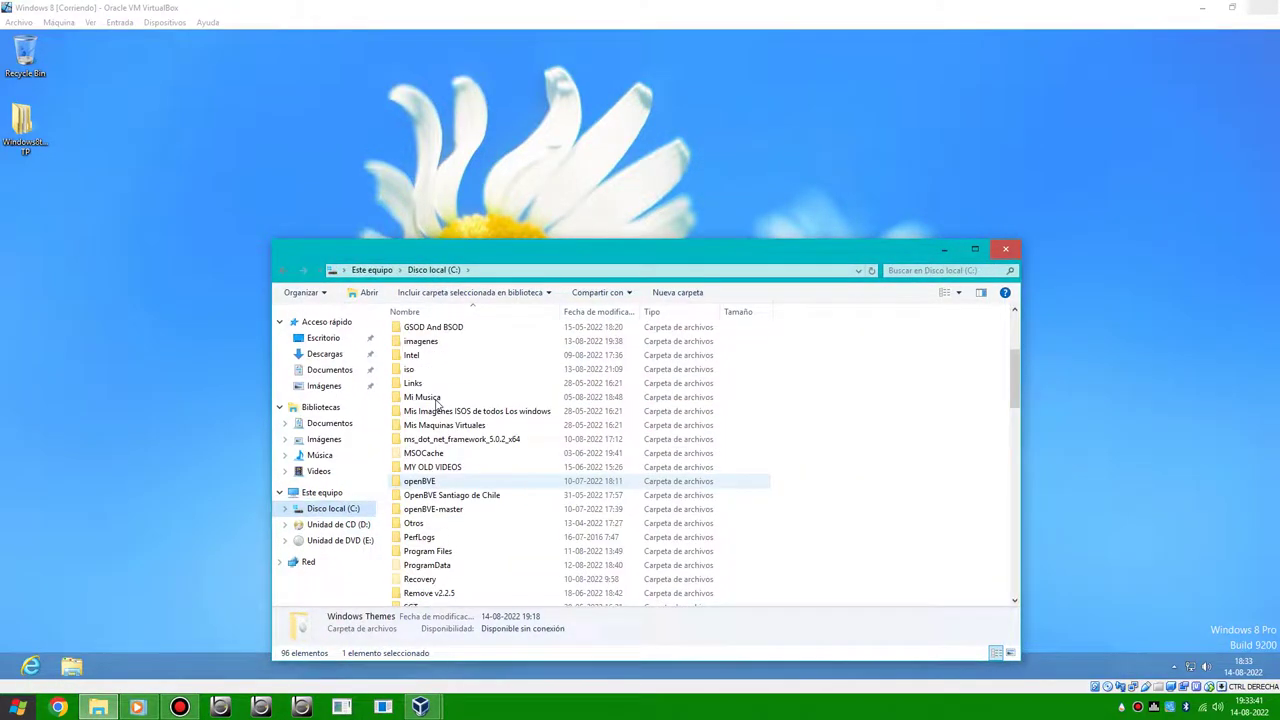
double_click(435, 402)
- Browse the MP3 files in Mi Musica one by one, from deaf-kev-invincible-ncs-release.mp3 up to 119 - Vinton A.mp3
scroll(500, 472, down, 10)
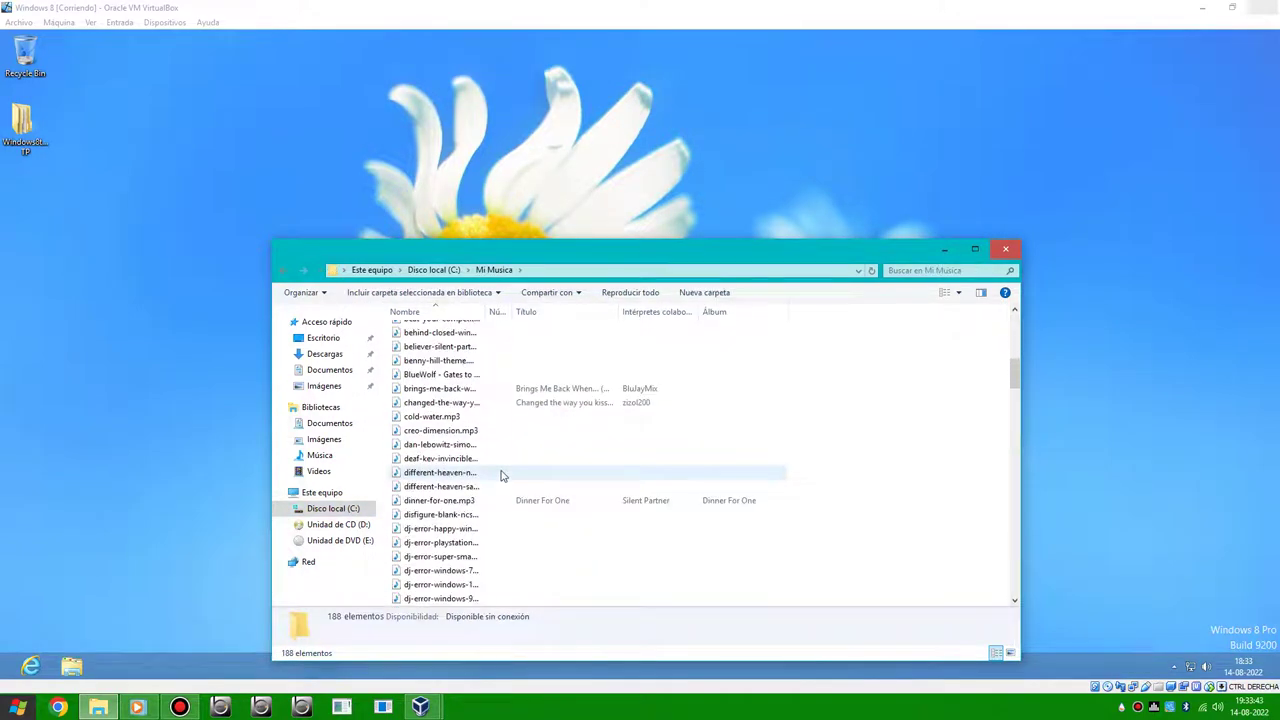
click(500, 458)
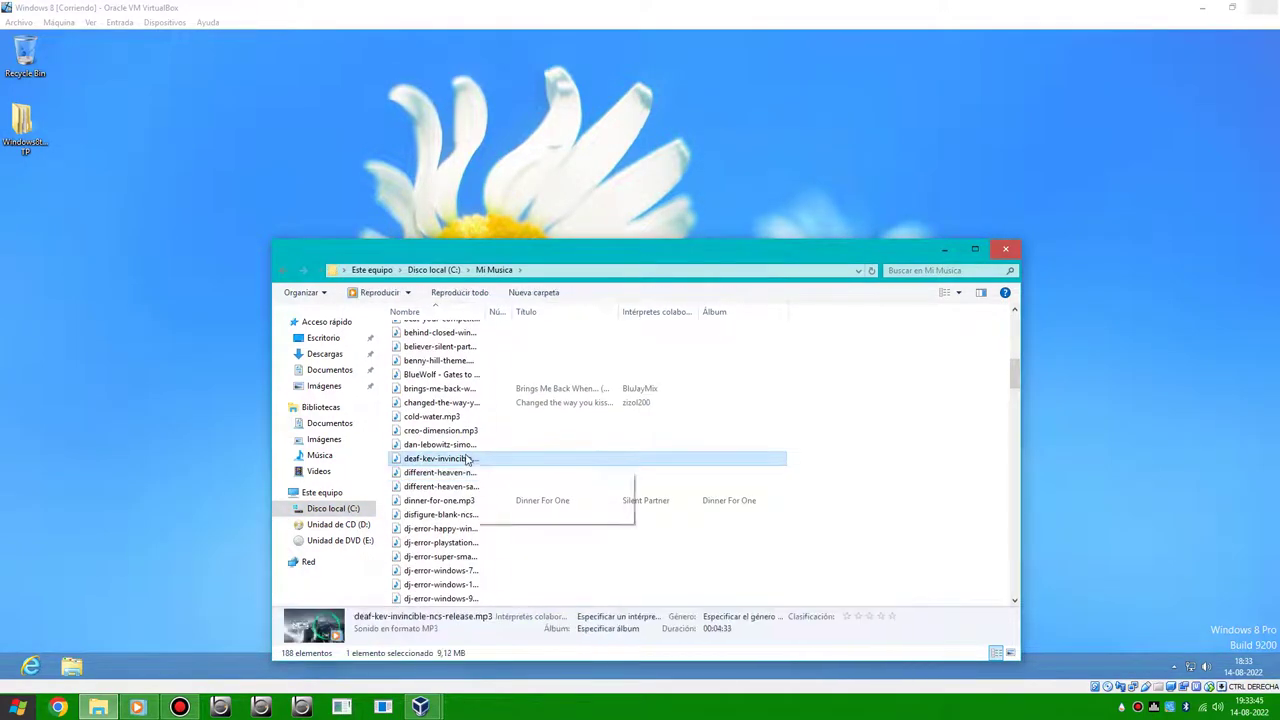
key(Up)
key(Up)
key(Up)
key(Up)
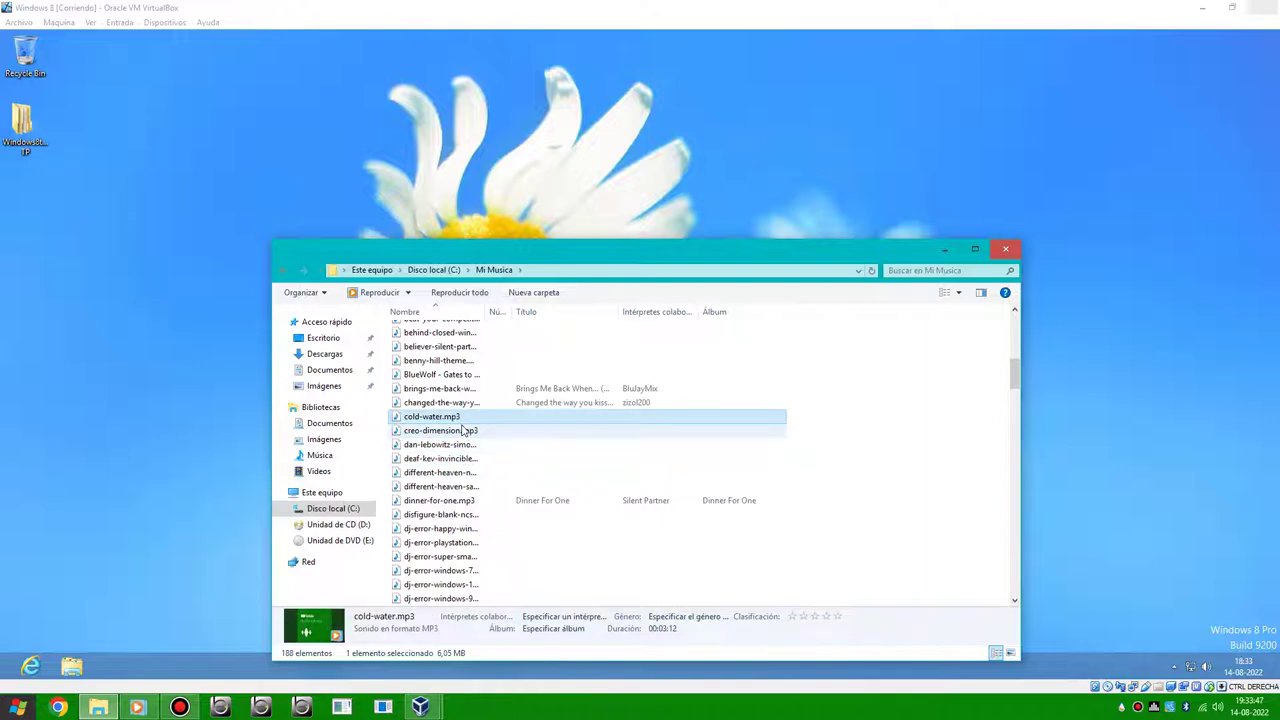
key(Up)
key(Up)
key(Up)
scroll(440, 420, up, 4)
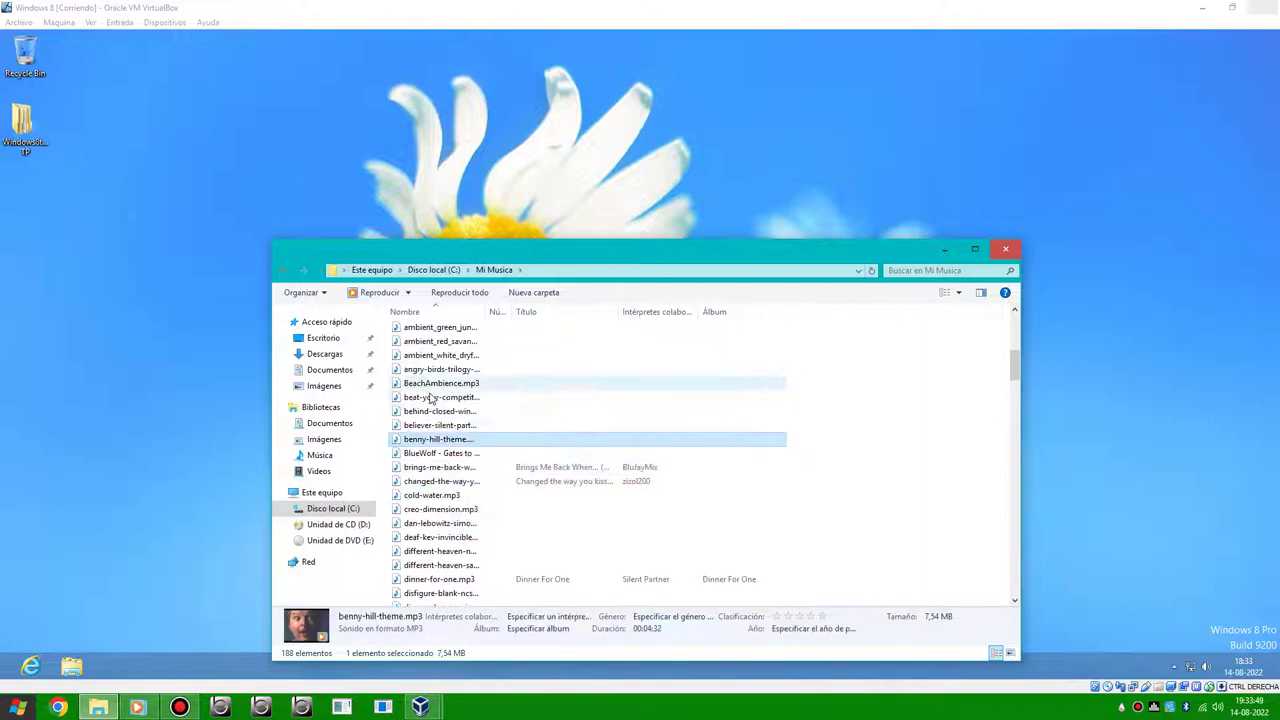
key(Up)
key(Up)
key(Up)
key(Up)
scroll(860, 452, up, 2)
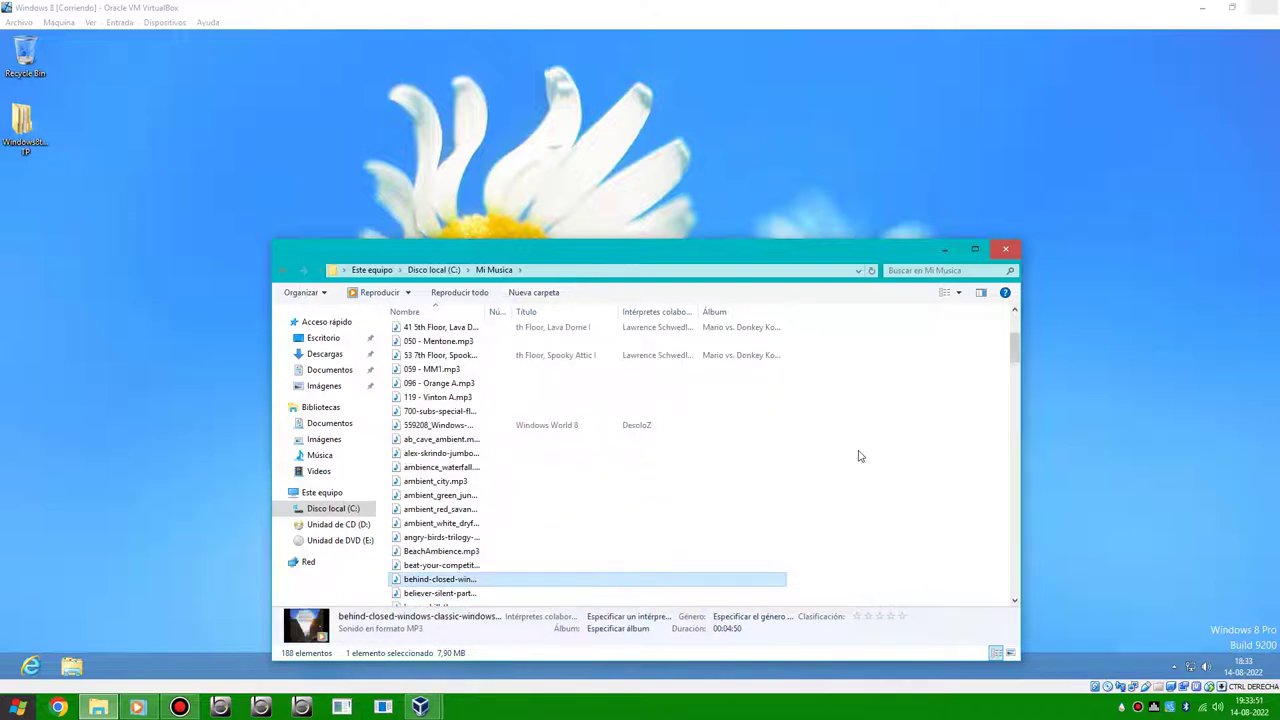
key(Up)
key(Up)
key(Up)
key(Up)
key(Up)
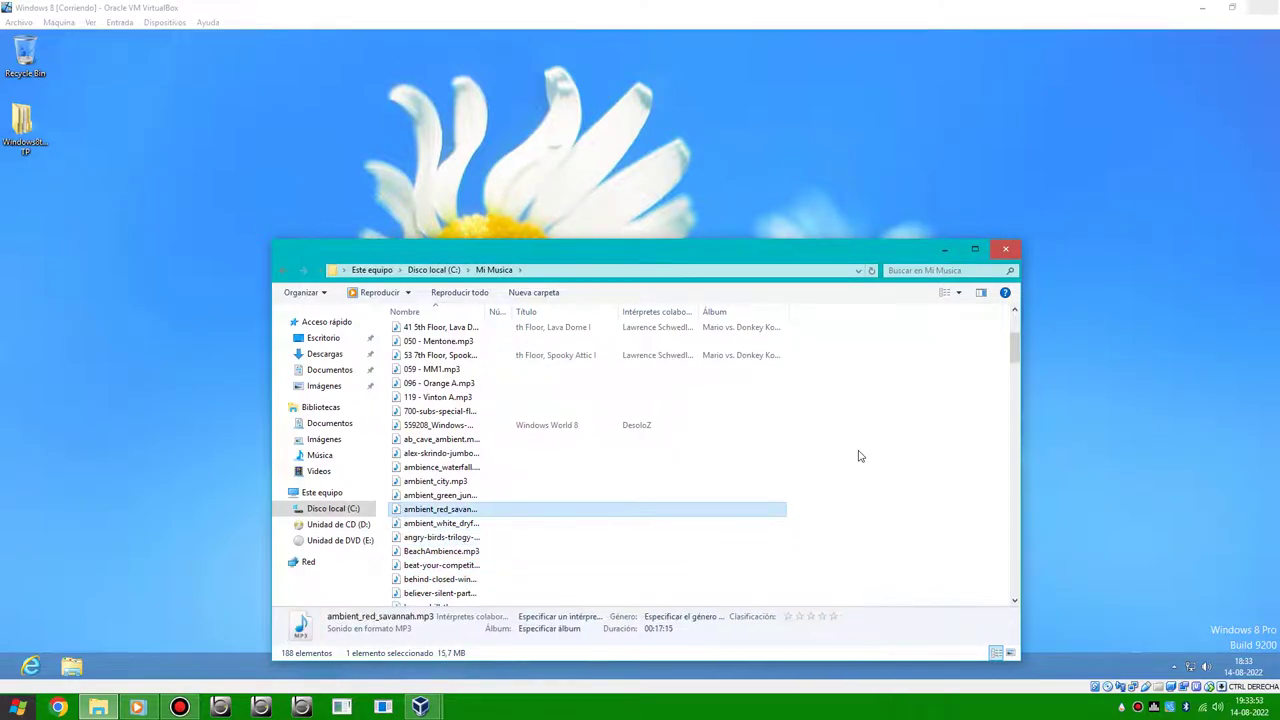
key(Up)
key(Up)
key(Up)
key(Up)
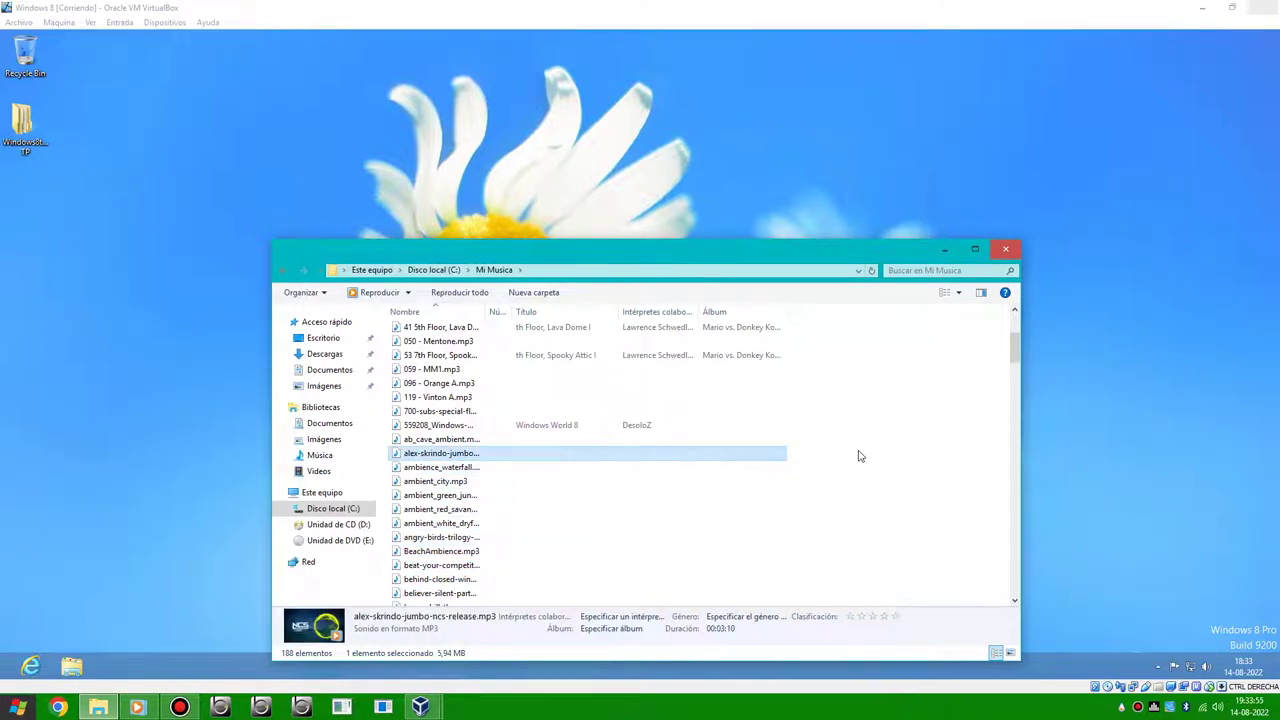
key(Up)
key(Up)
key(Down)
key(Up)
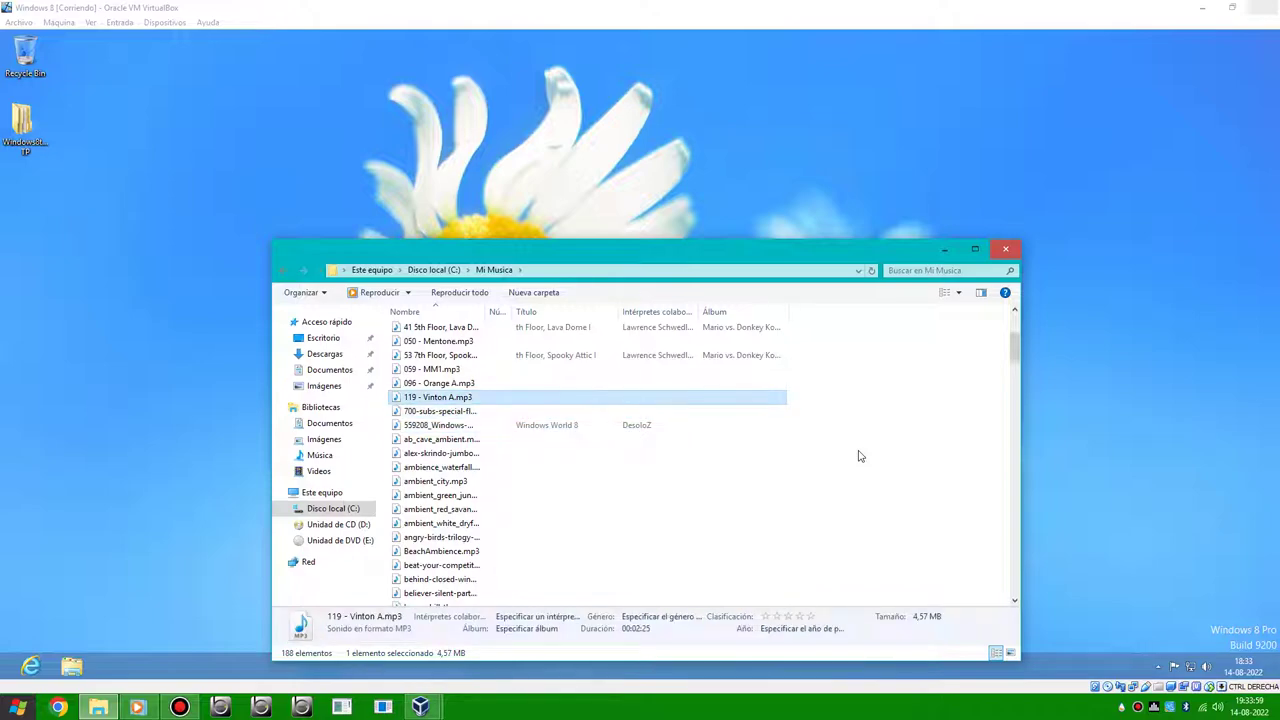
- Play 119 - Vinton A.mp3 on the host, minimise the music folder, and return to the virtual machine
key(Return)
click(944, 248)
click(679, 304)
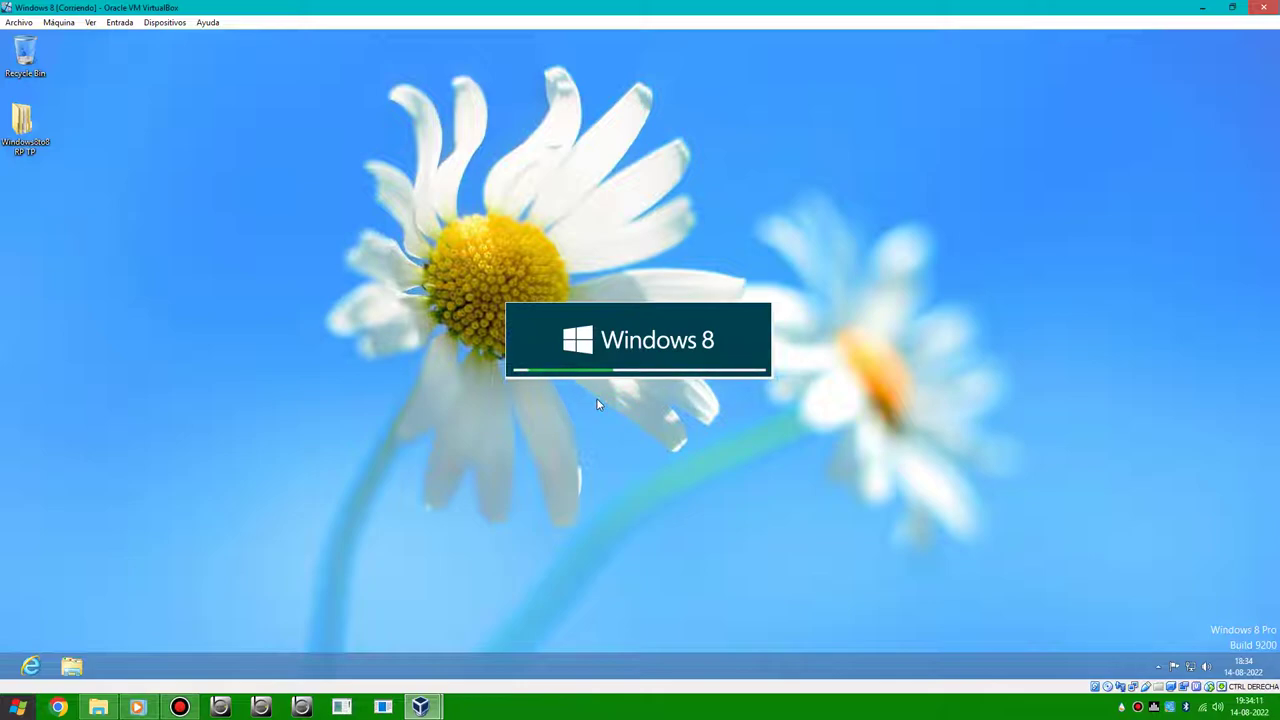
- Check the speaker volume levels of the virtual machine and the host computer, and dismiss both volume controls
click(1206, 666)
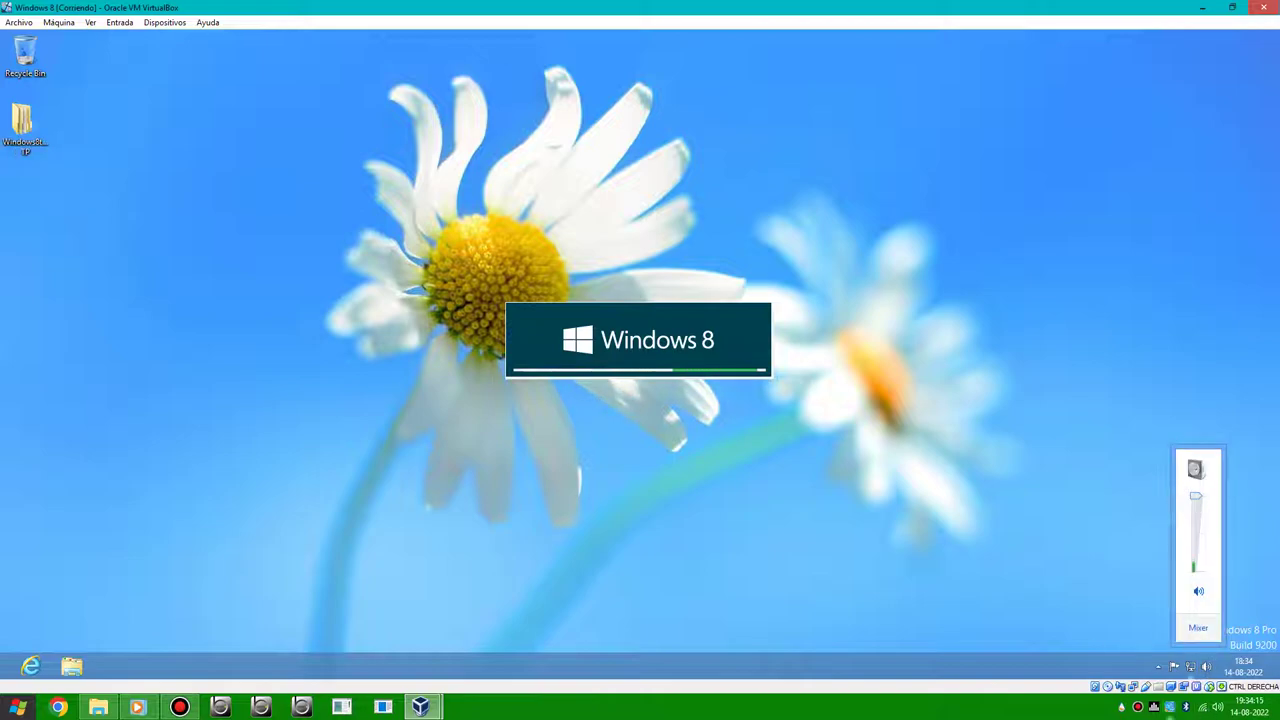
click(1221, 710)
click(1219, 708)
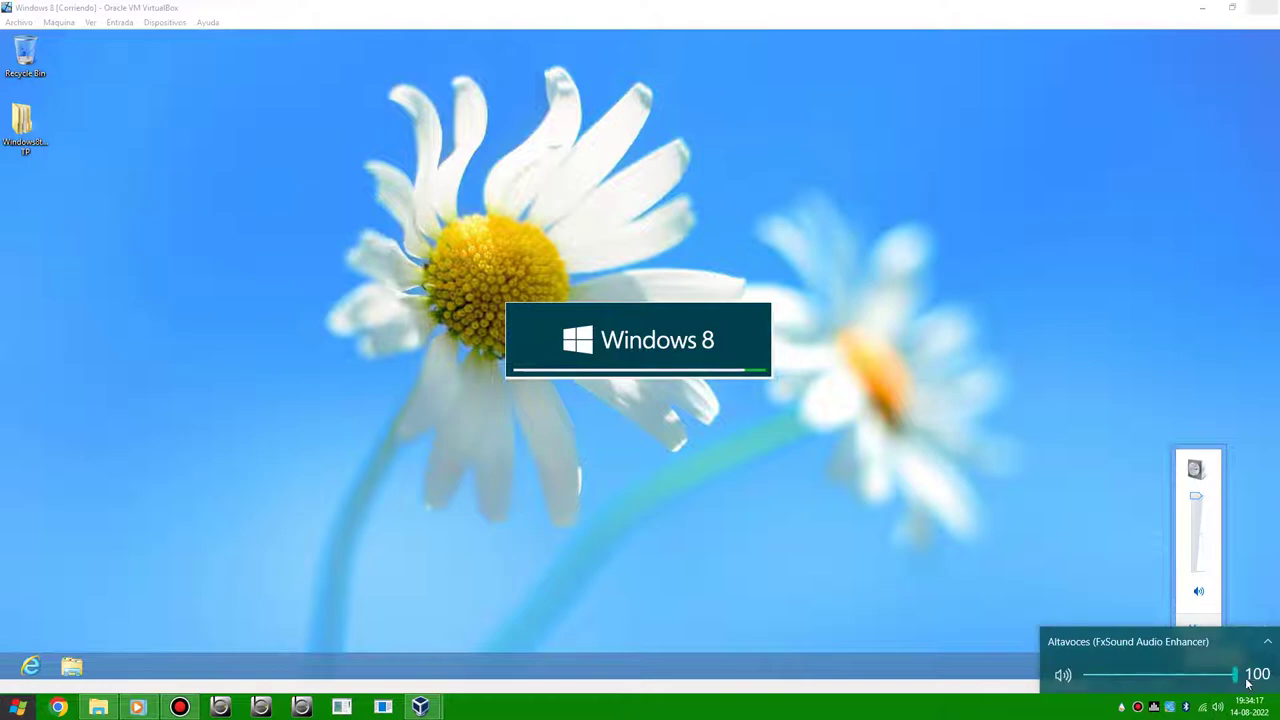
click(1203, 505)
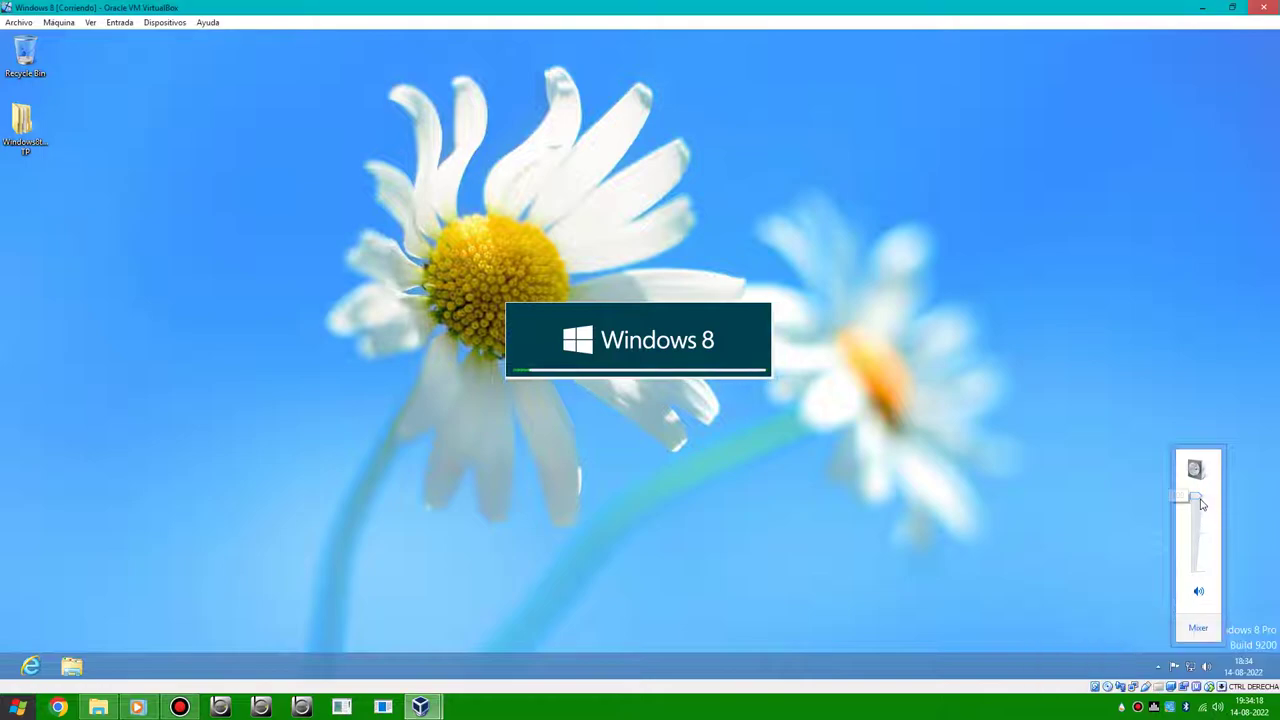
click(856, 440)
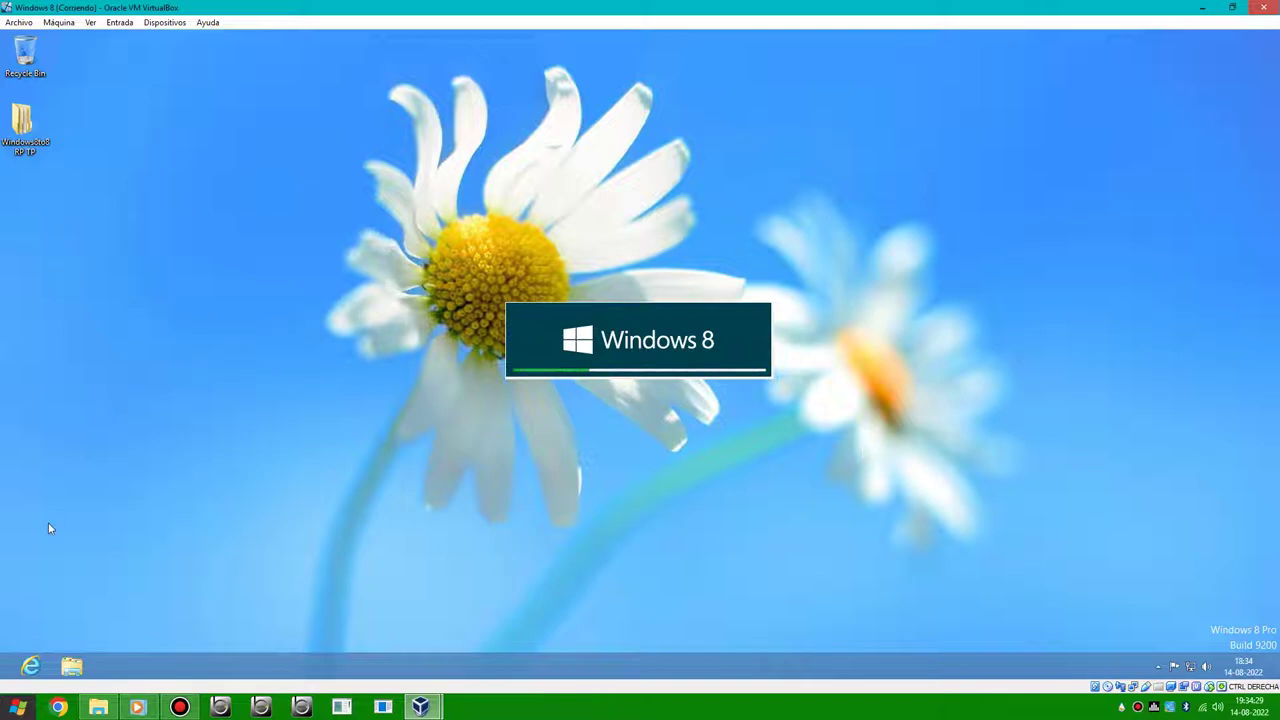
- View the virtual machine's system properties from Computer in File Explorer, and close both windows
click(72, 665)
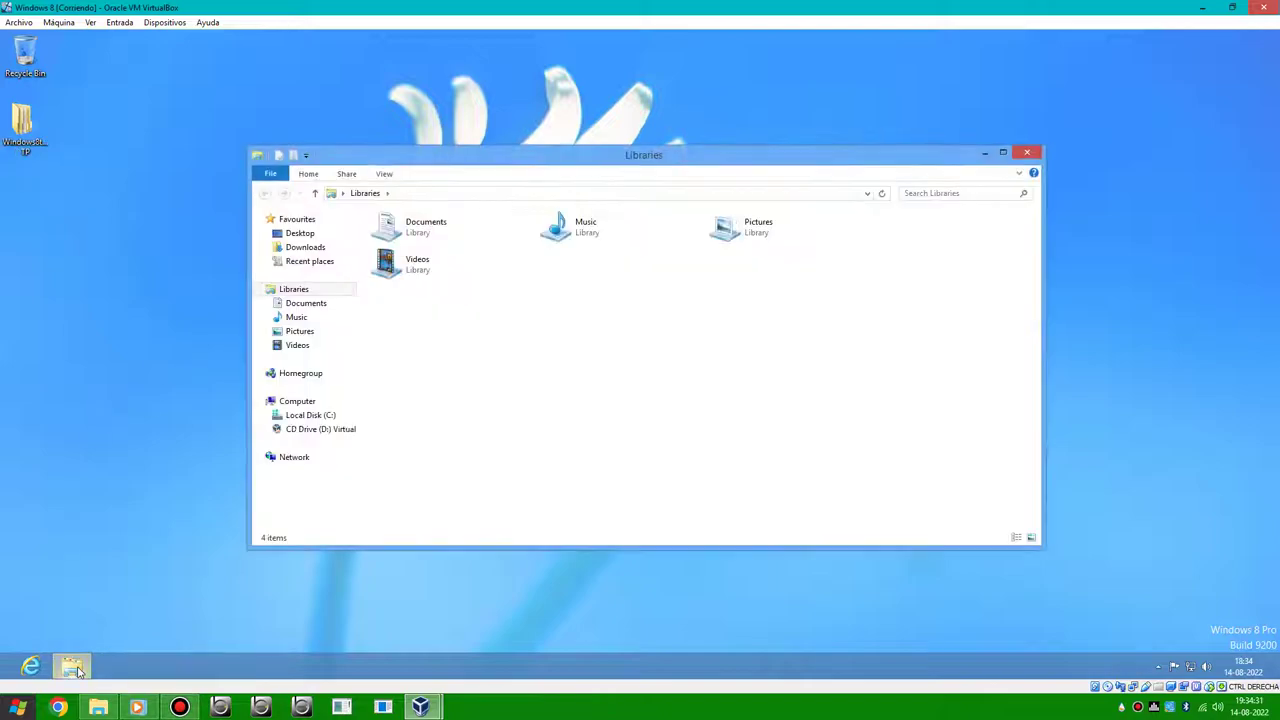
click(295, 401)
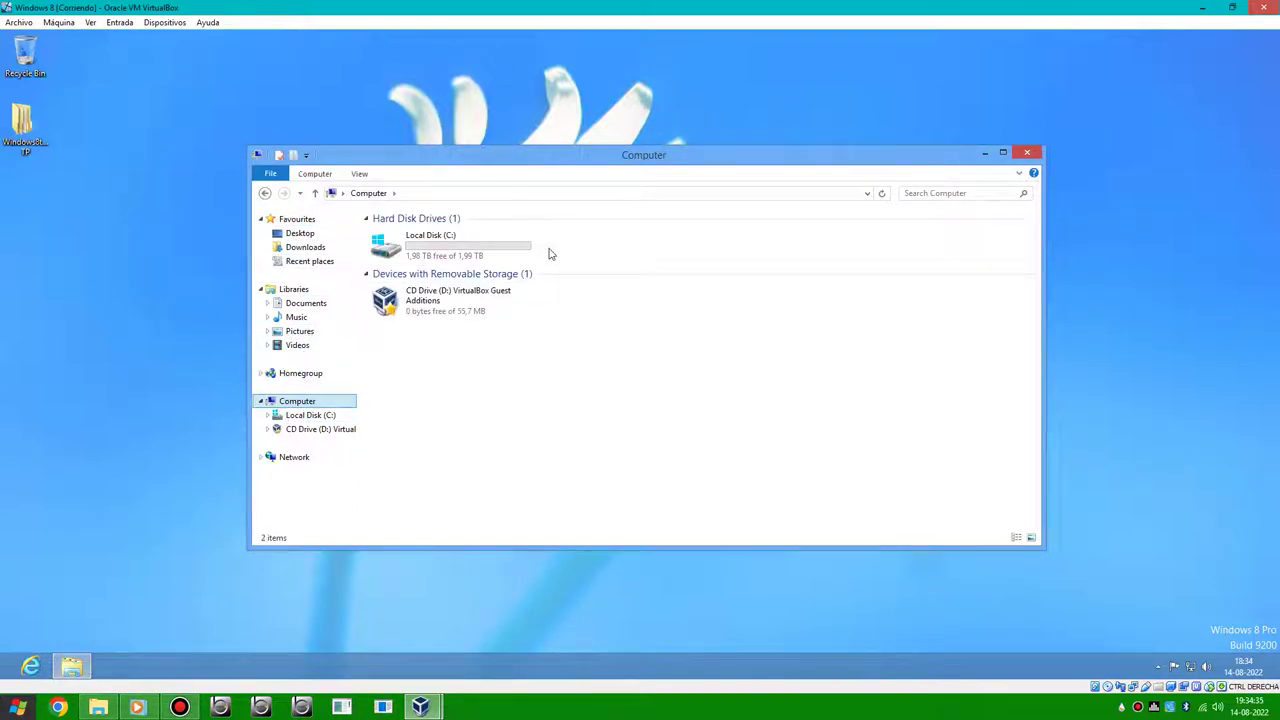
right_click(549, 251)
click(612, 400)
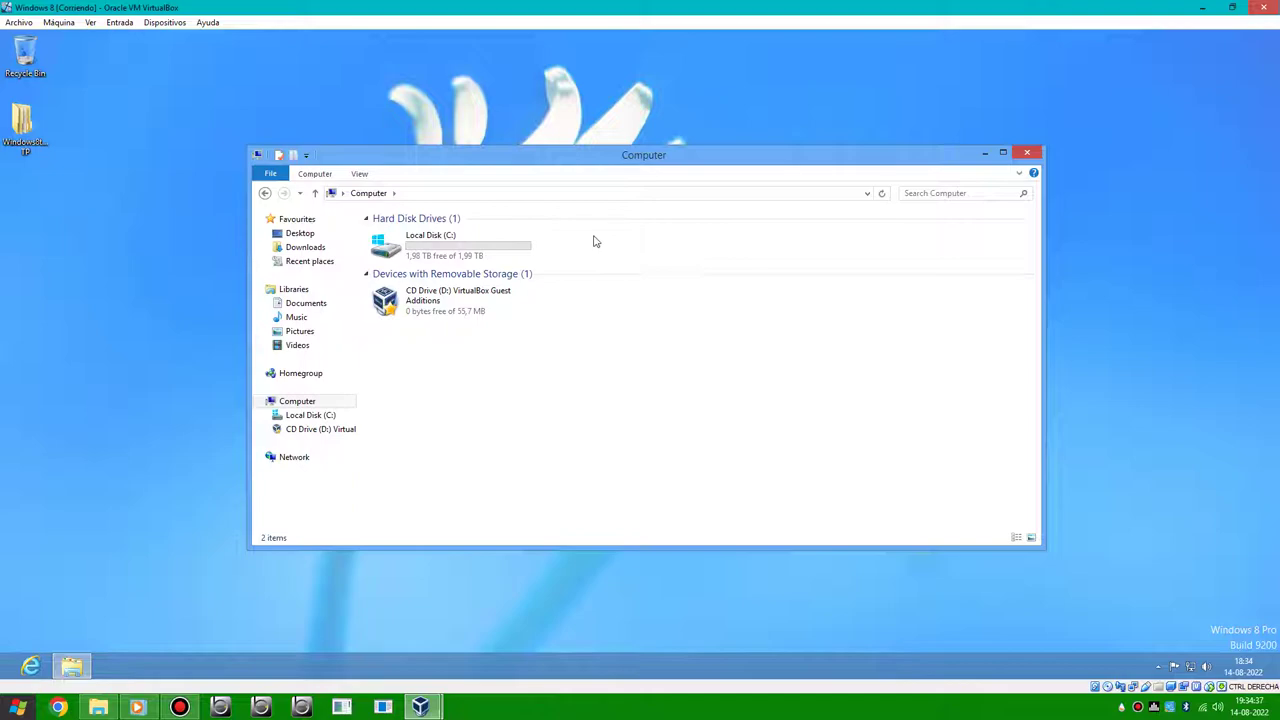
right_click(594, 241)
click(641, 374)
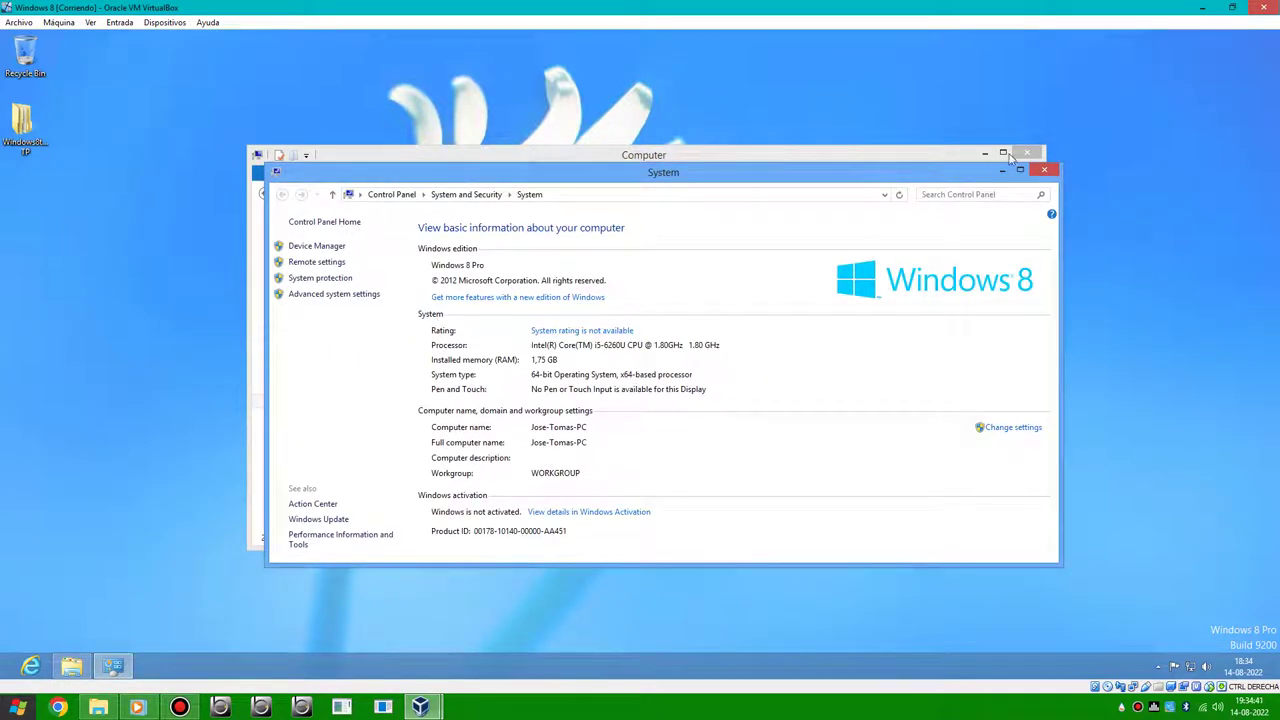
click(1044, 170)
click(1027, 154)
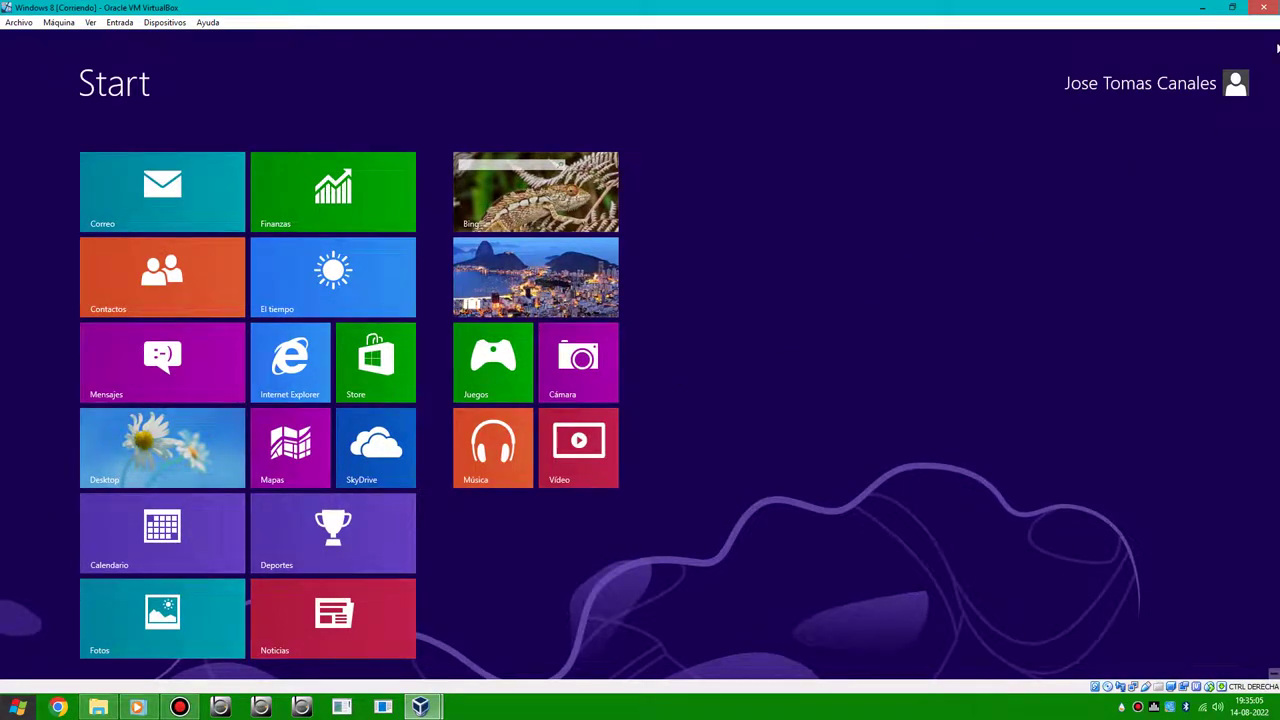
- Return to the virtual machine's desktop, rewind 119 - Vinton A in the host's media player, and minimise the player
click(186, 458)
click(137, 707)
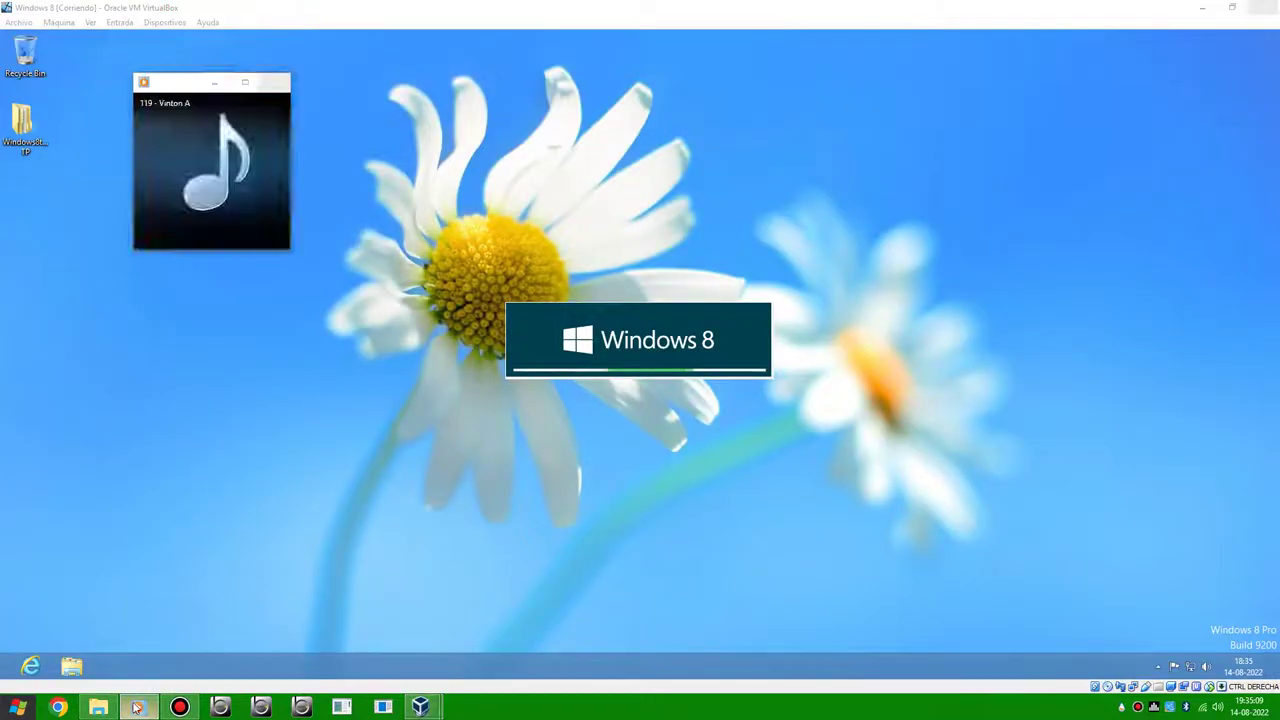
drag(175, 215, 160, 215)
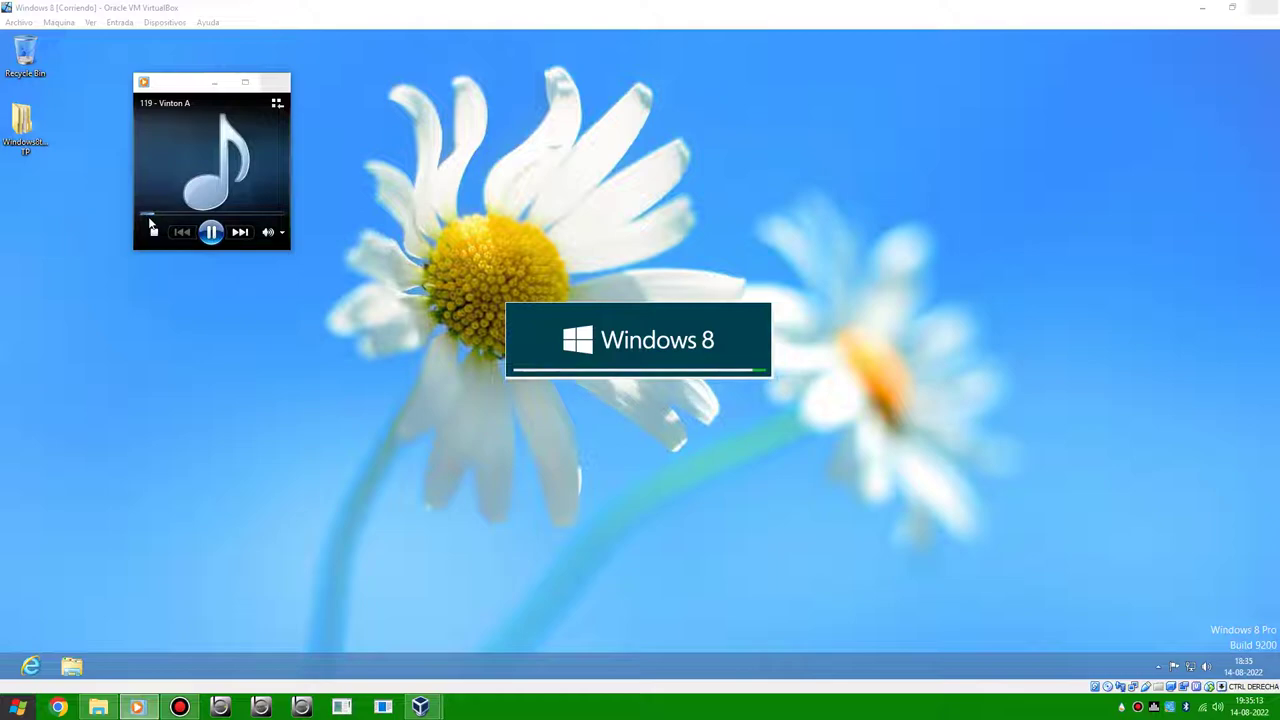
click(214, 82)
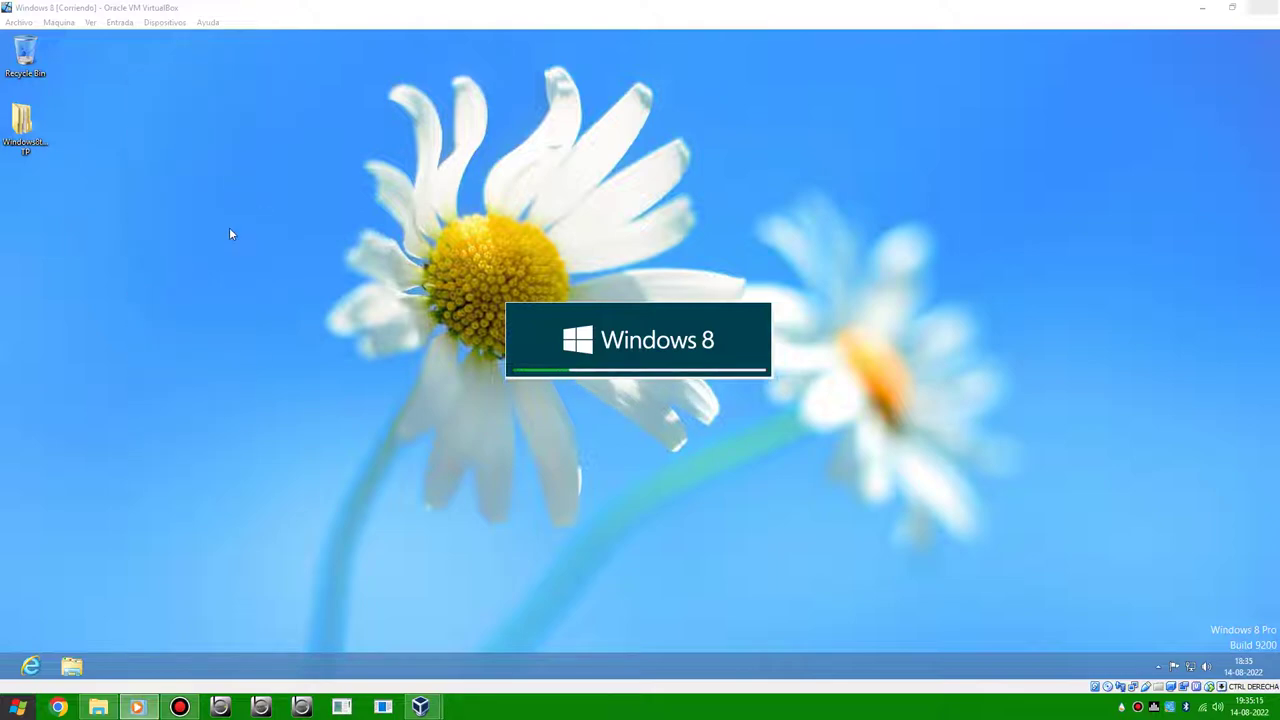
click(229, 226)
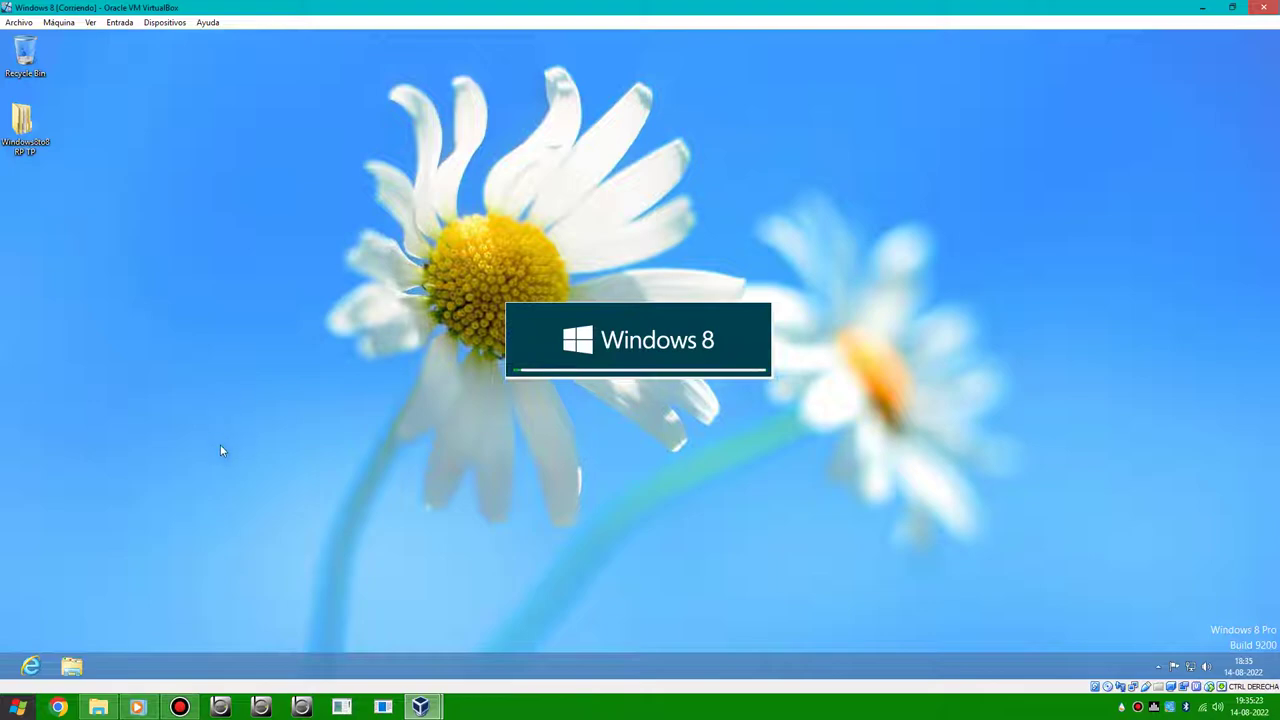
- Open File Explorer and Task Manager in the virtual machine, and open the file location of the Win8To8RP Transformation Pack process
drag(474, 258, 830, 443)
click(71, 666)
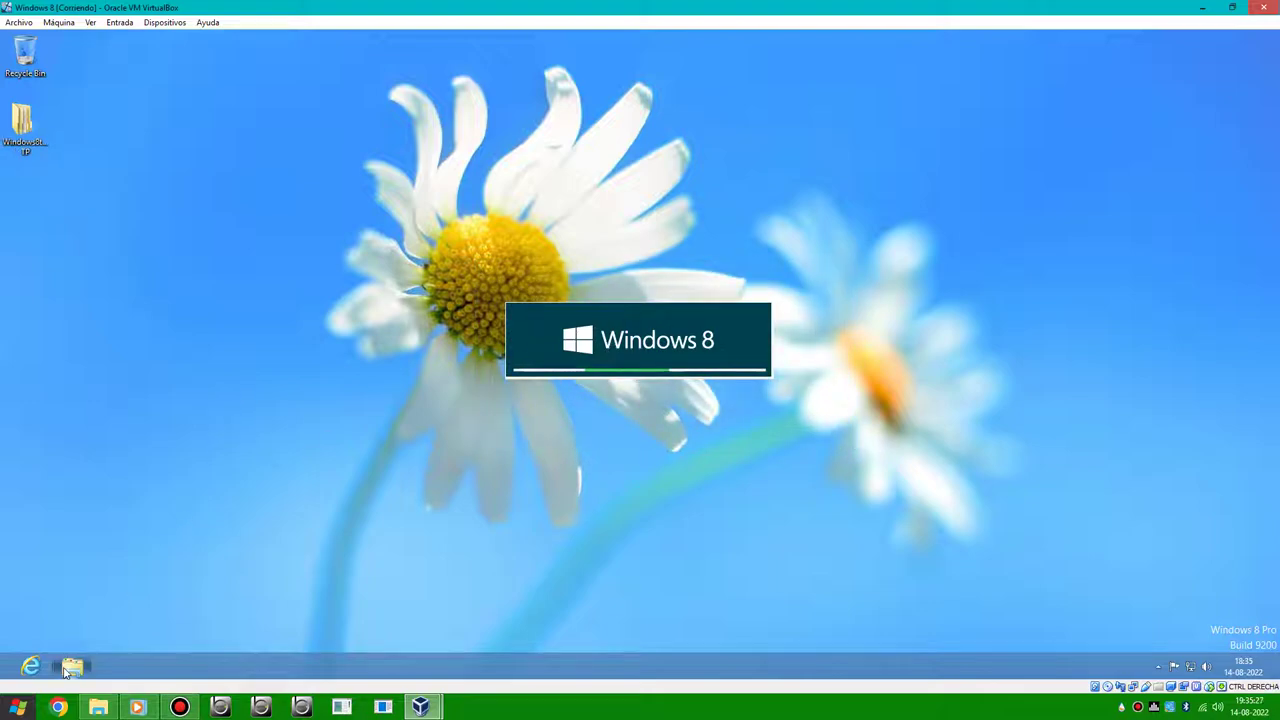
right_click(147, 658)
click(164, 617)
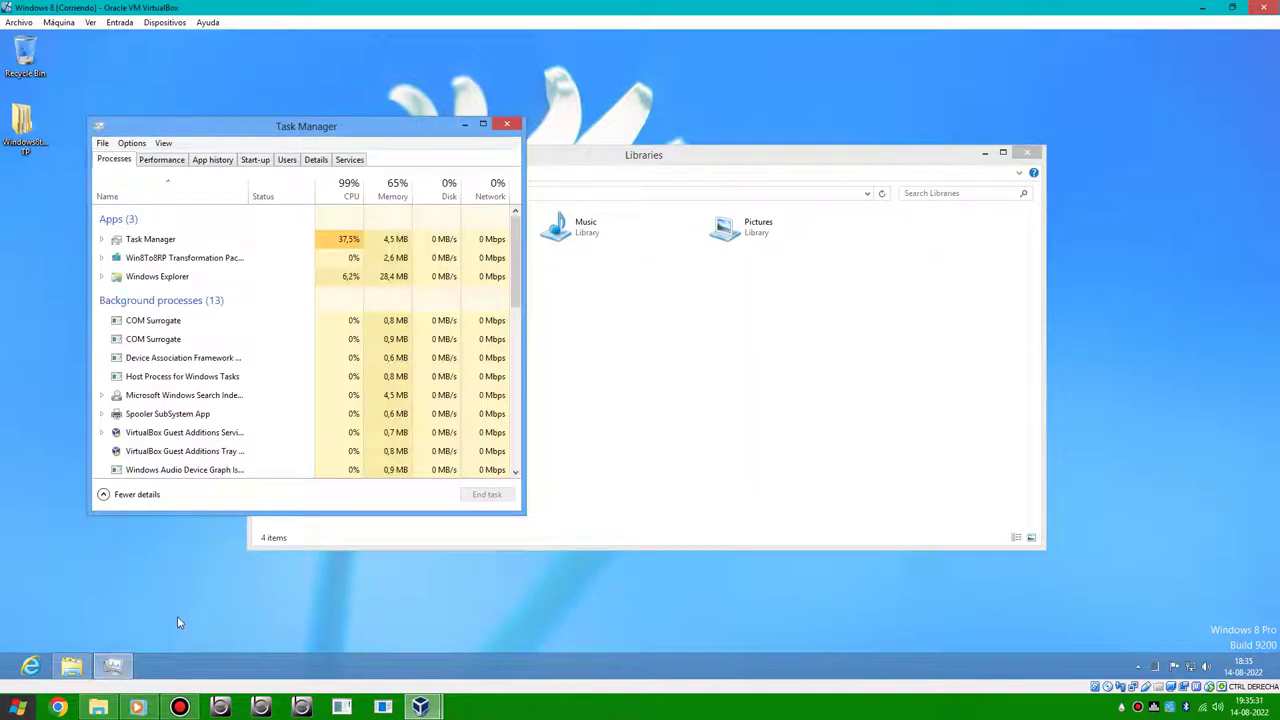
click(318, 263)
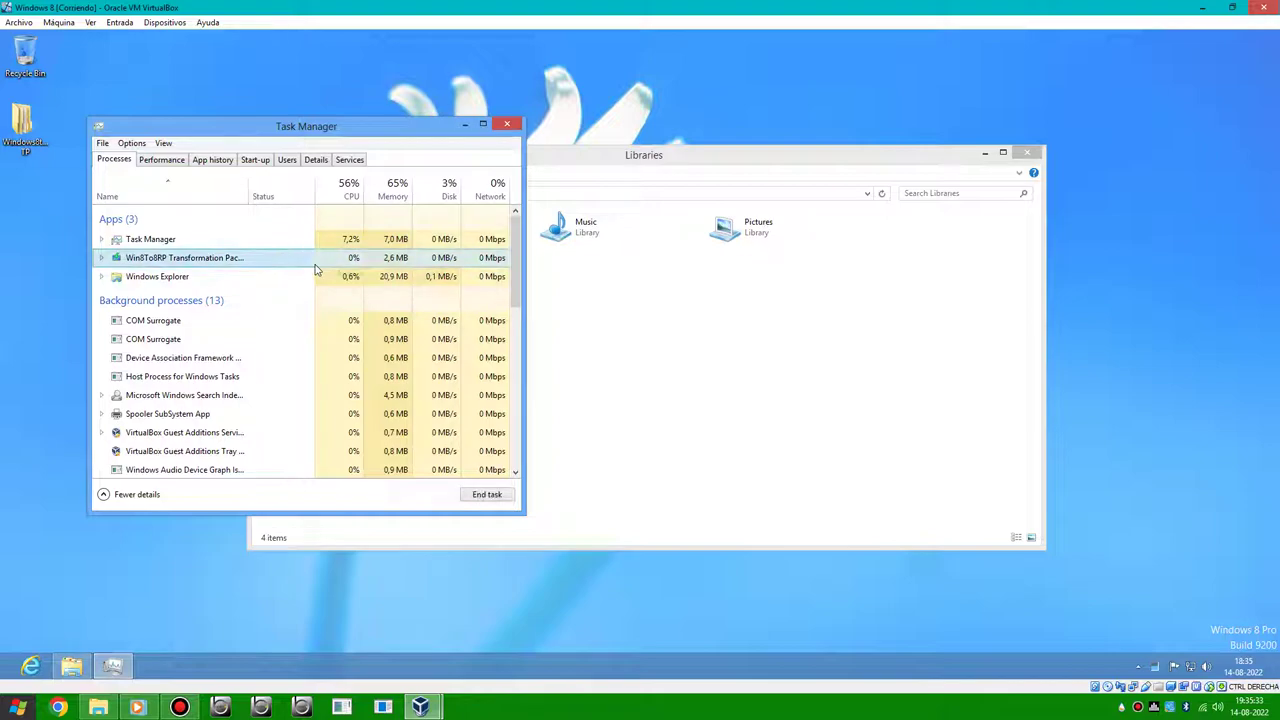
right_click(318, 268)
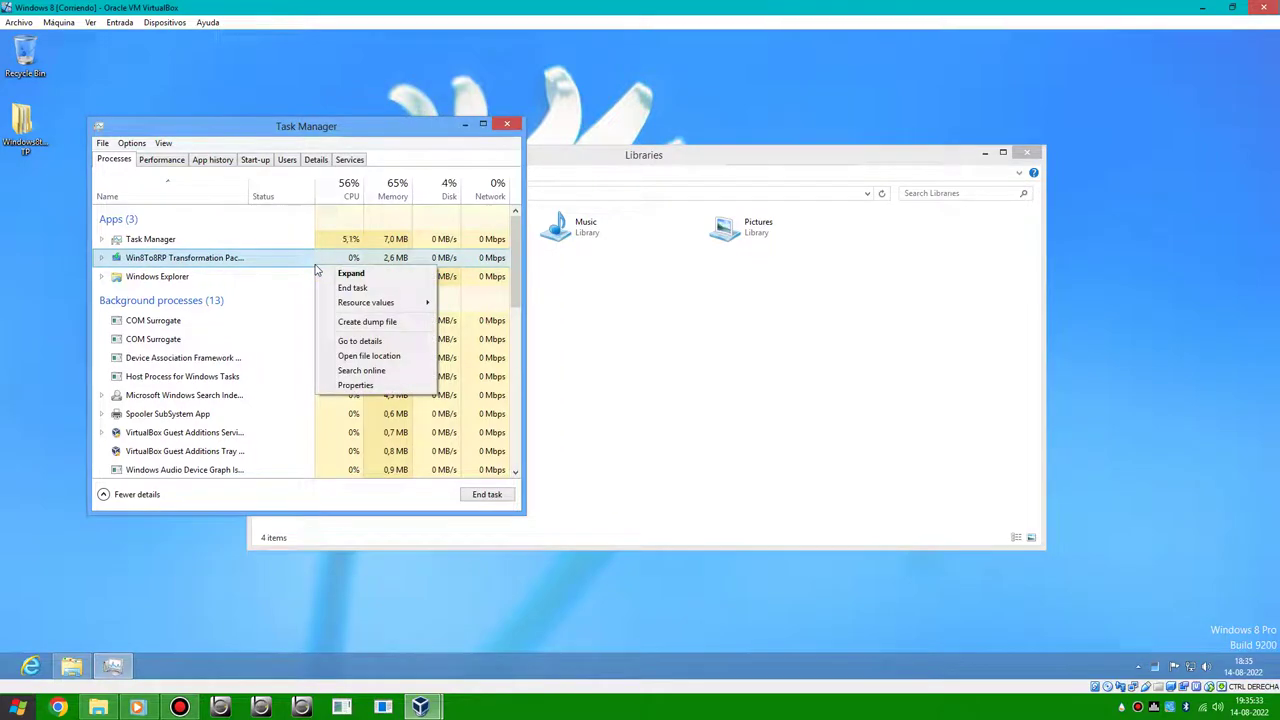
click(366, 357)
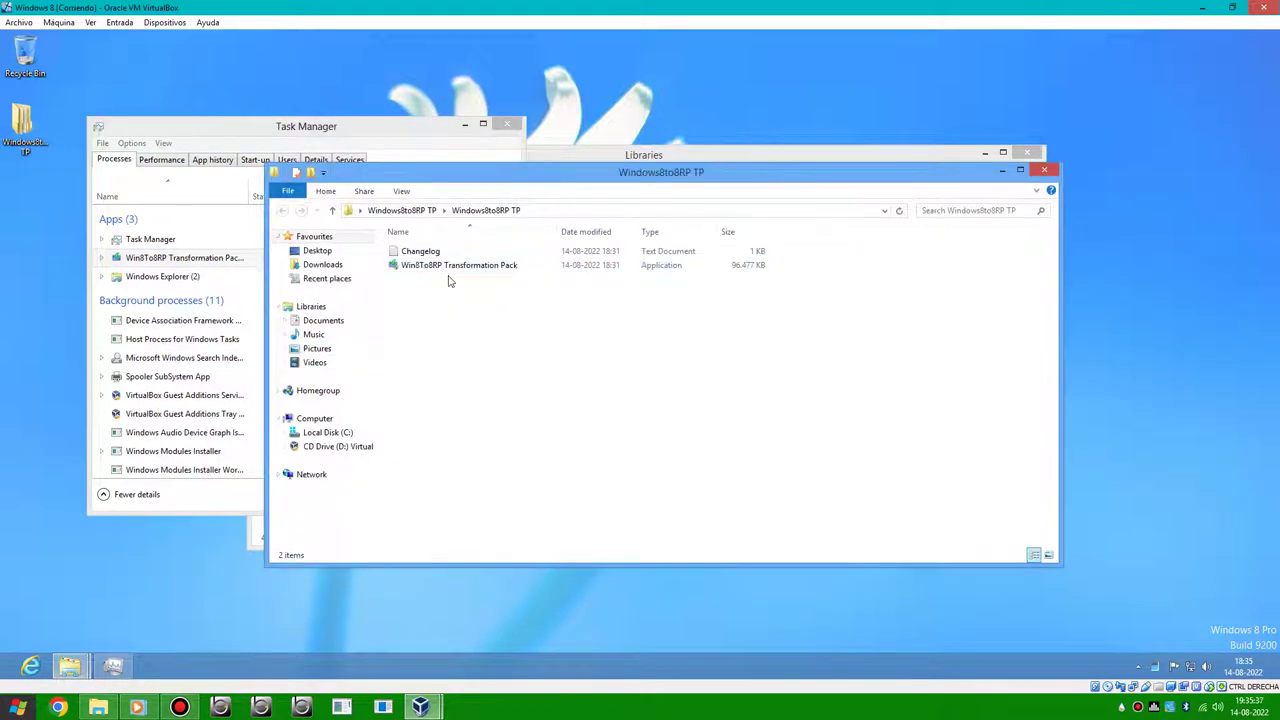
- Read the Changelog text file in the Windows8to8RP TP folder, and close it along with Task Manager and the folder window
double_click(420, 251)
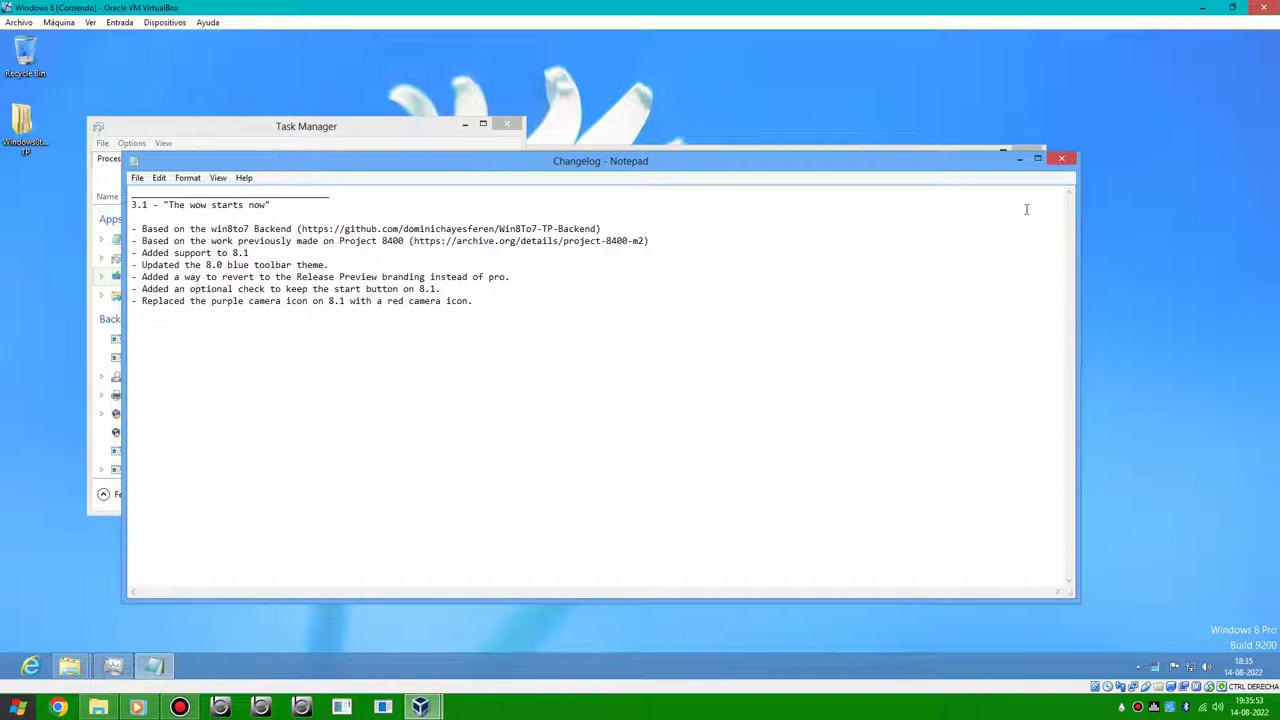
click(1062, 158)
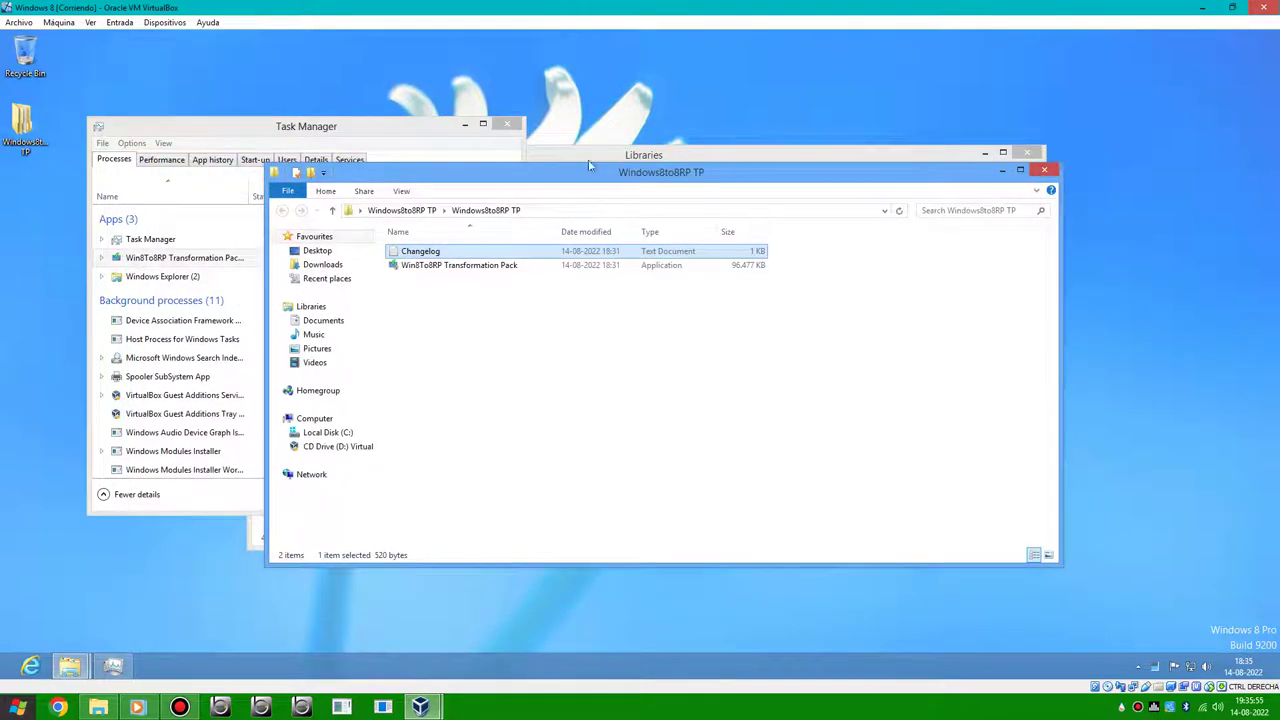
click(507, 125)
drag(682, 186, 638, 221)
click(1004, 210)
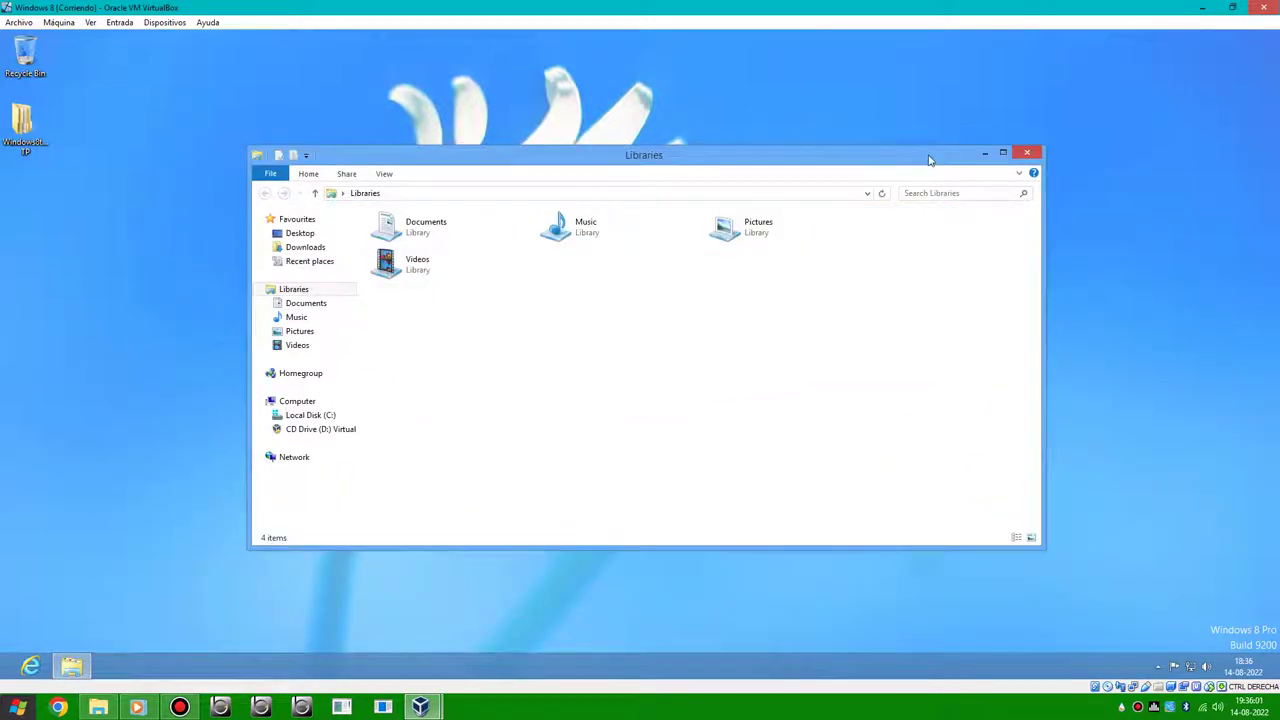
- Maximise the Libraries window, look through the contents of the Windows folder on Local Disk (C:), and close the window
double_click(929, 160)
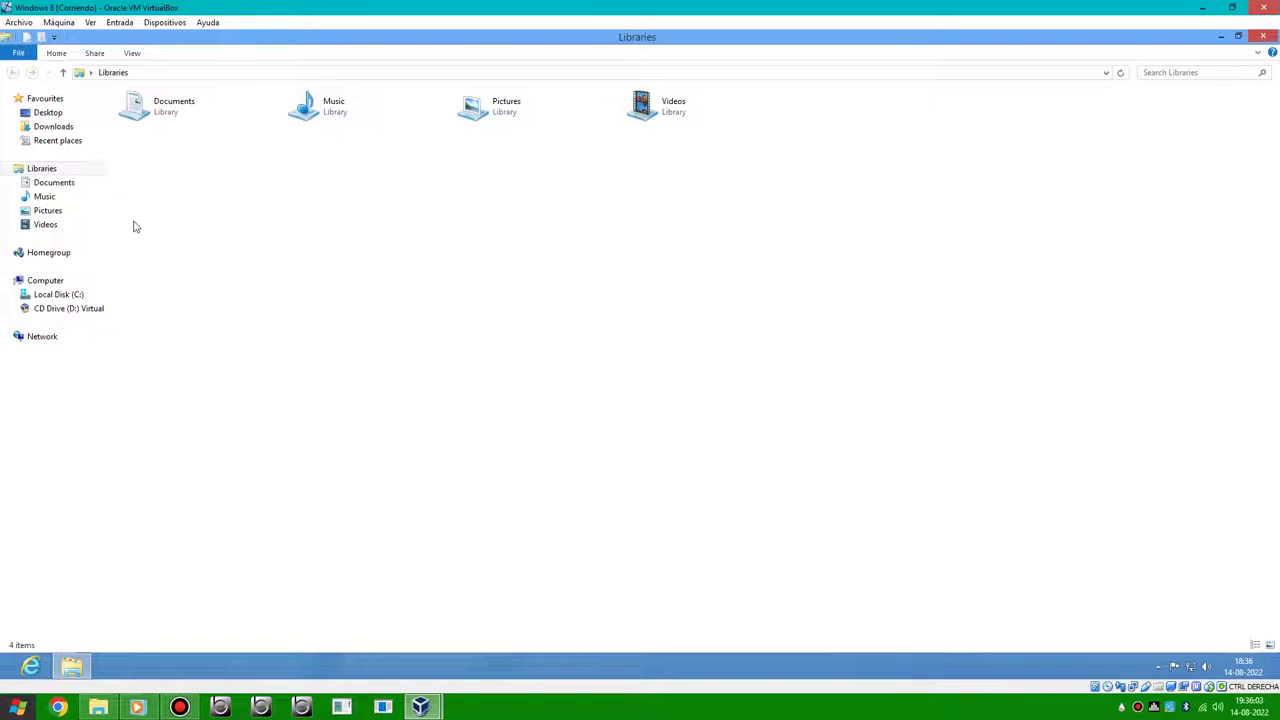
click(68, 294)
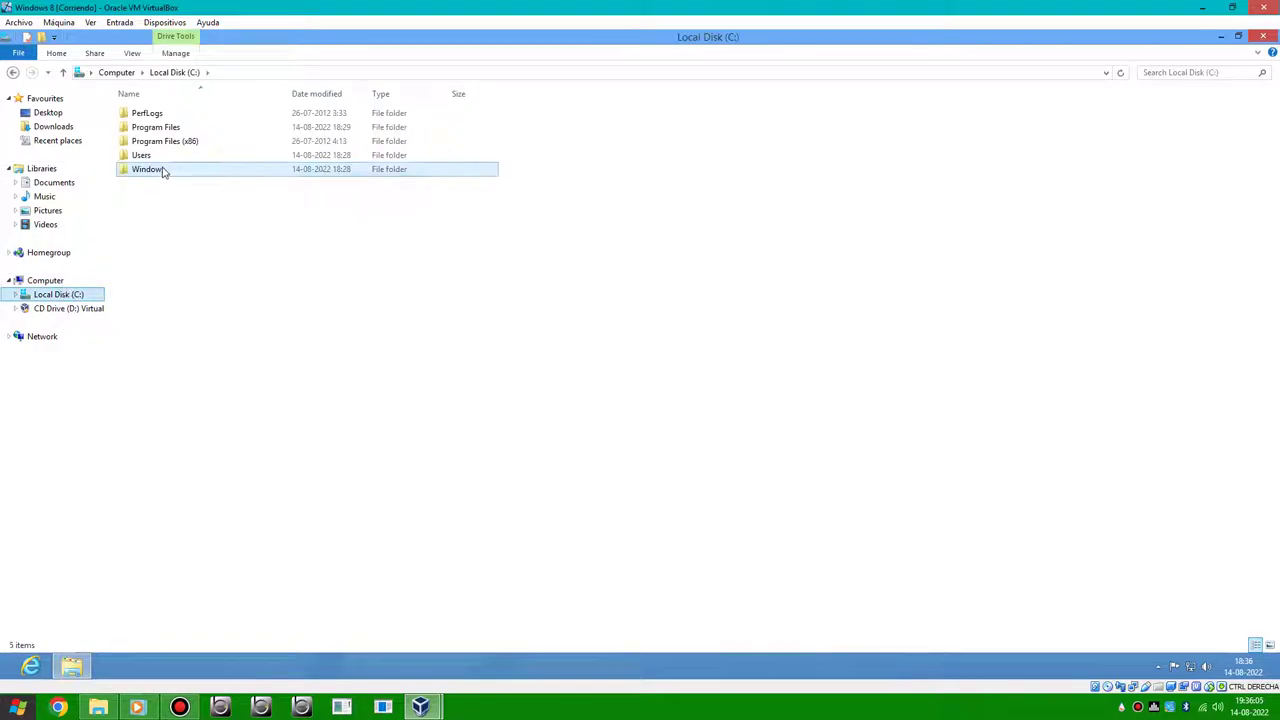
double_click(163, 171)
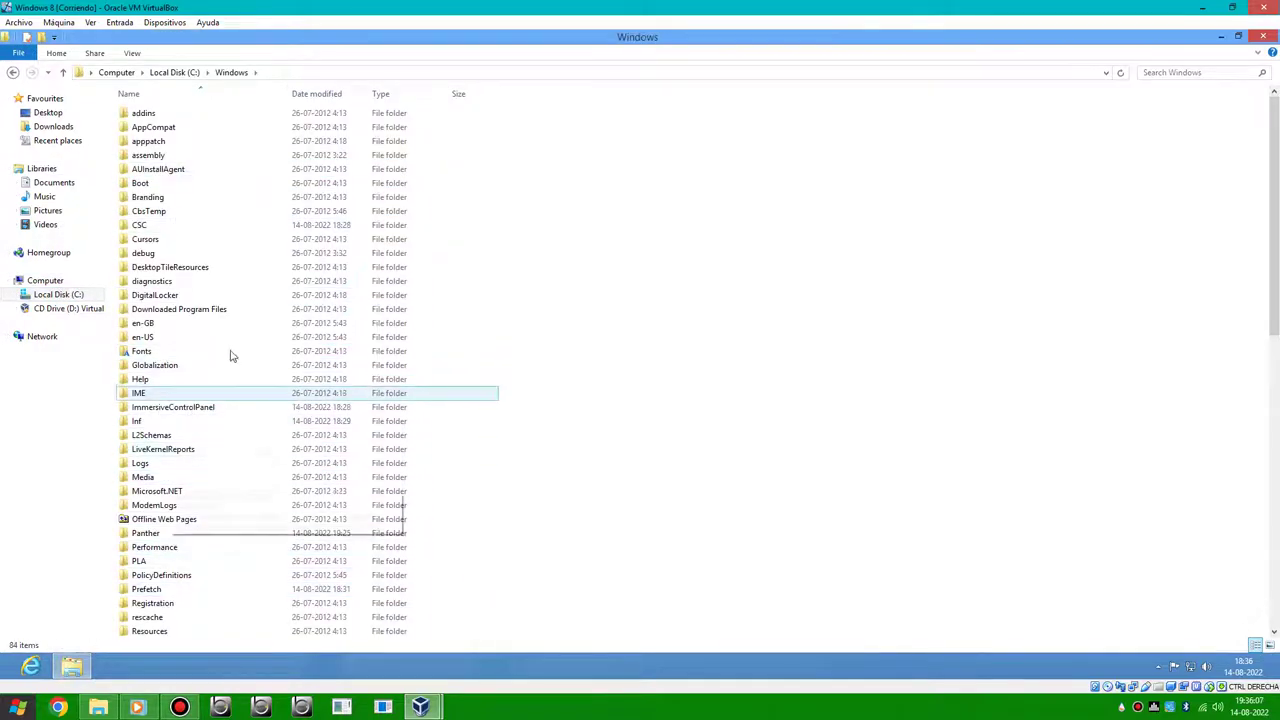
scroll(212, 398, down, 4)
scroll(212, 398, down, 12)
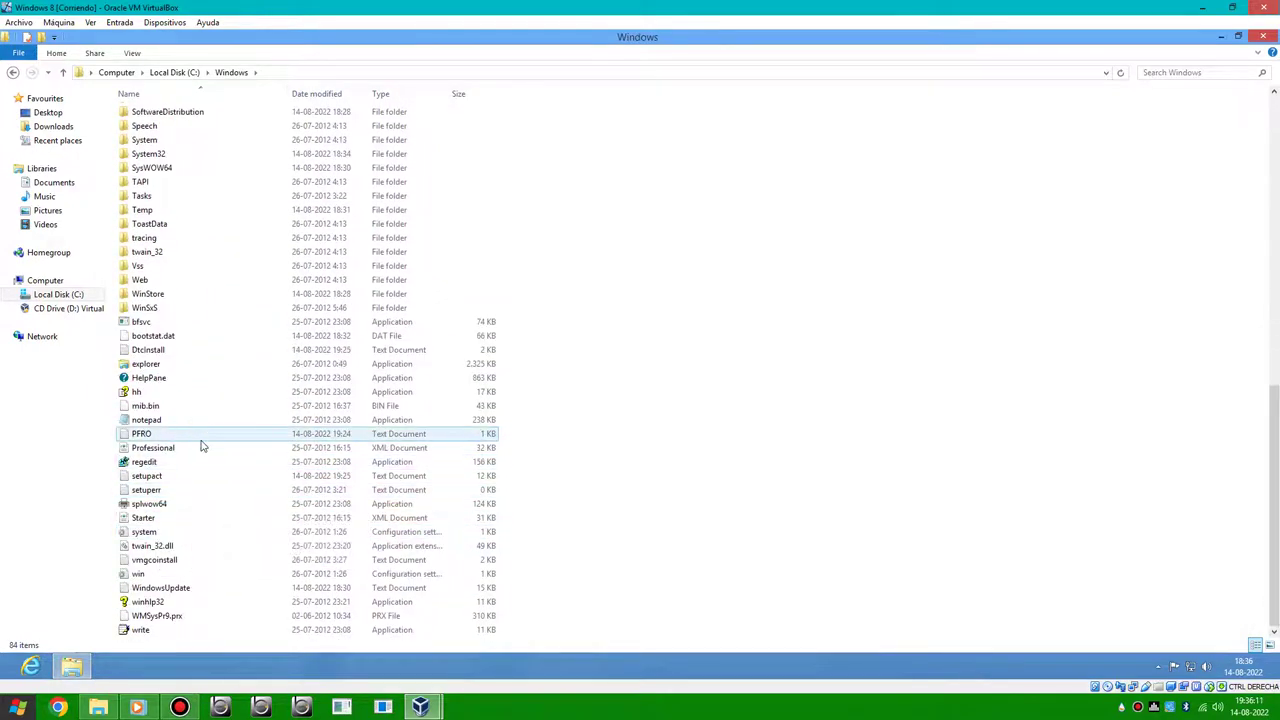
double_click(241, 605)
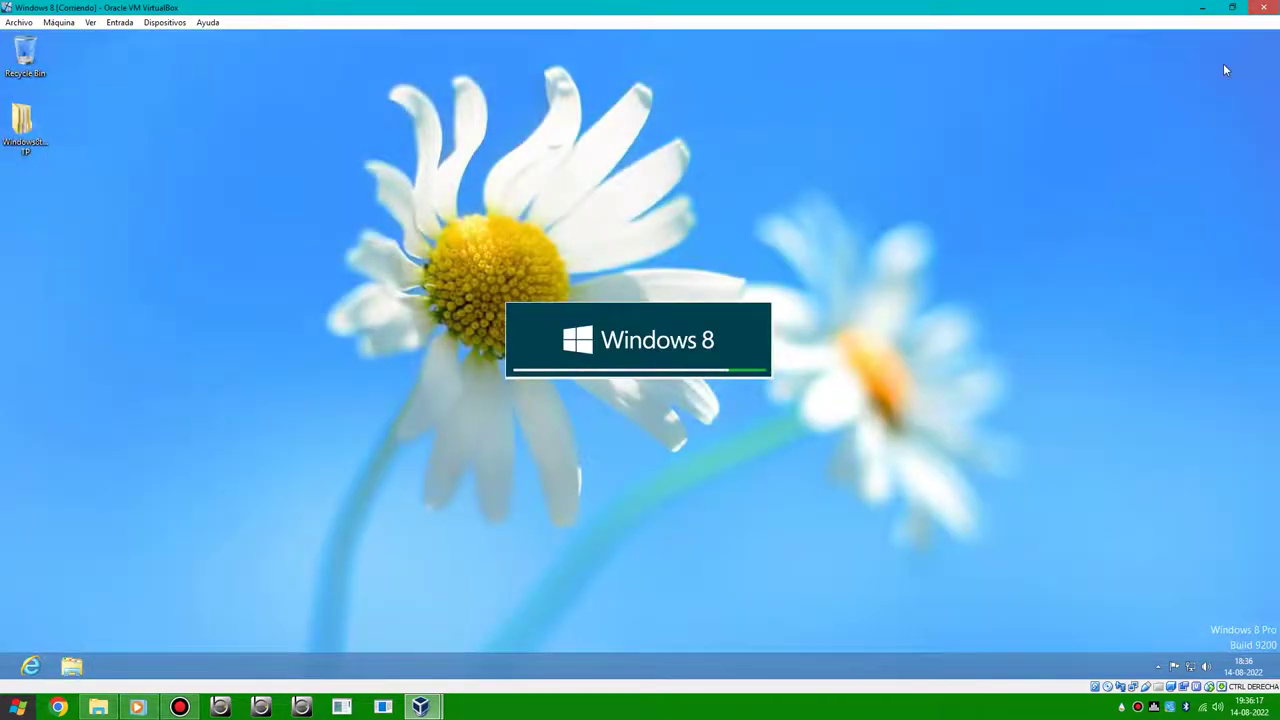
- Check the host's media player, dismiss it, and bring up the virtual machine's Start screen
click(137, 707)
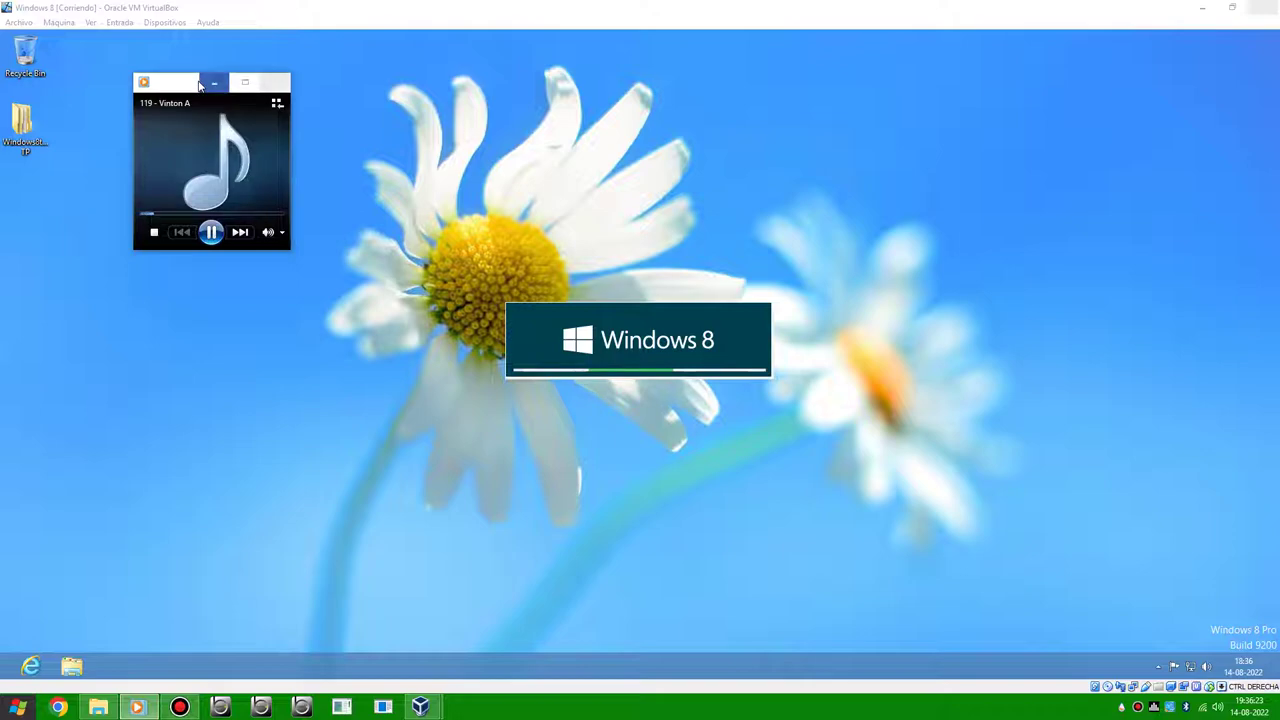
click(276, 81)
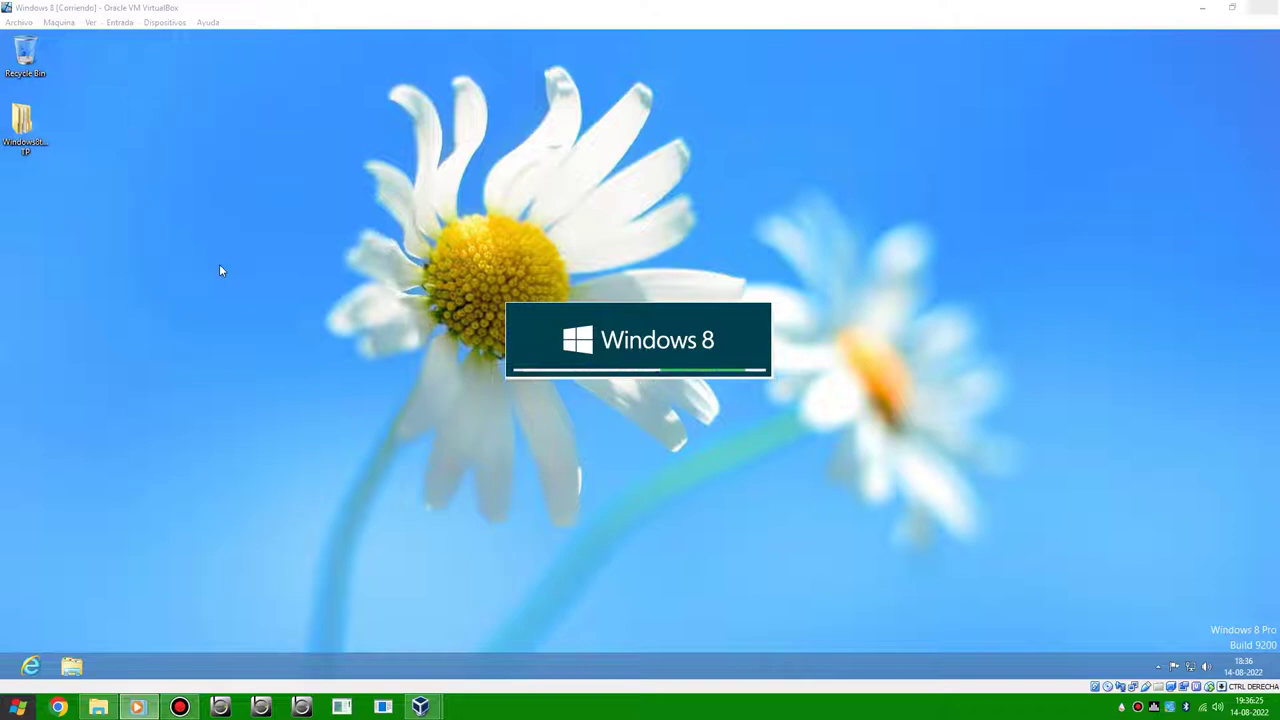
key(super)
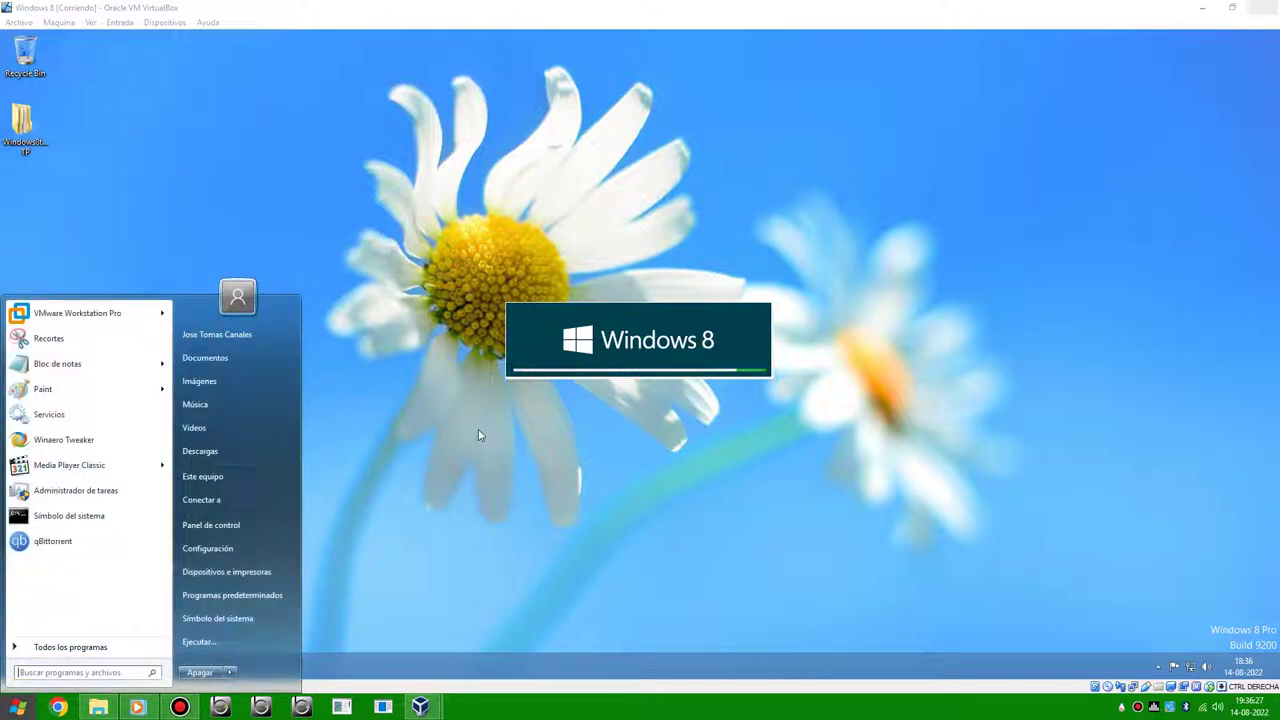
click(576, 516)
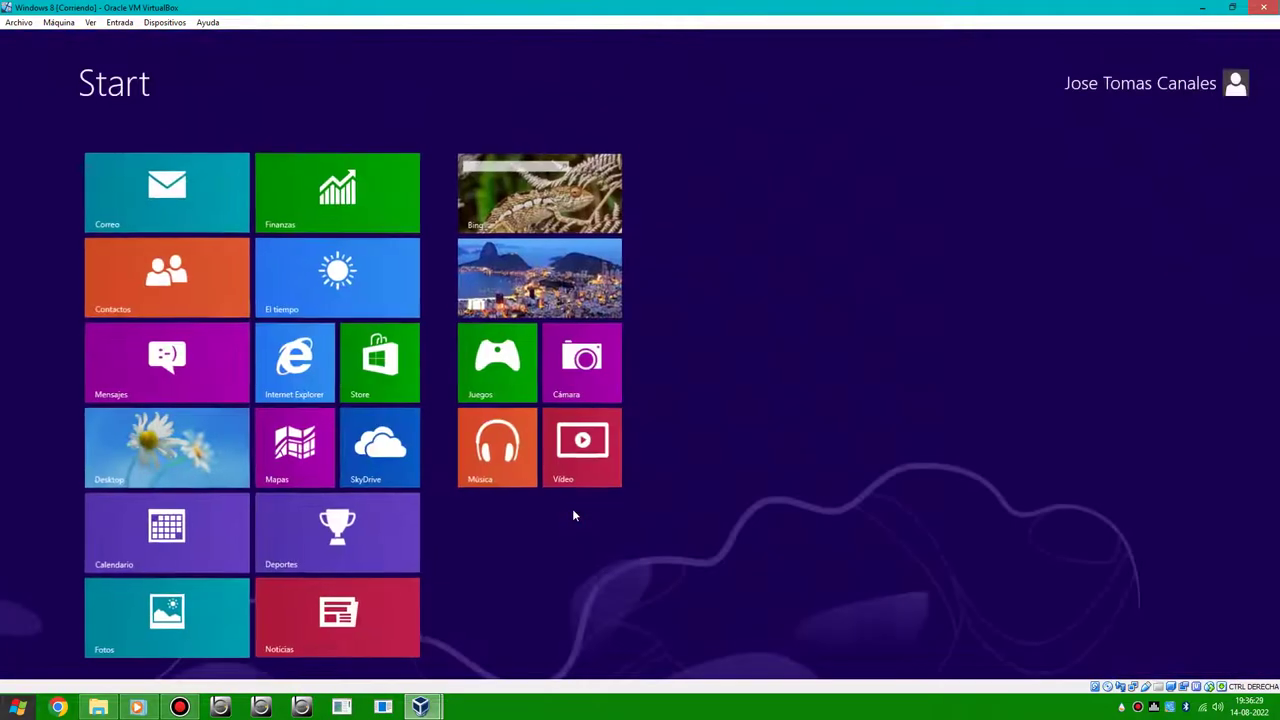
- Try to run Command Prompt as administrator from the full Apps list, and decline the User Account Control request
mouse_move(1250, 220)
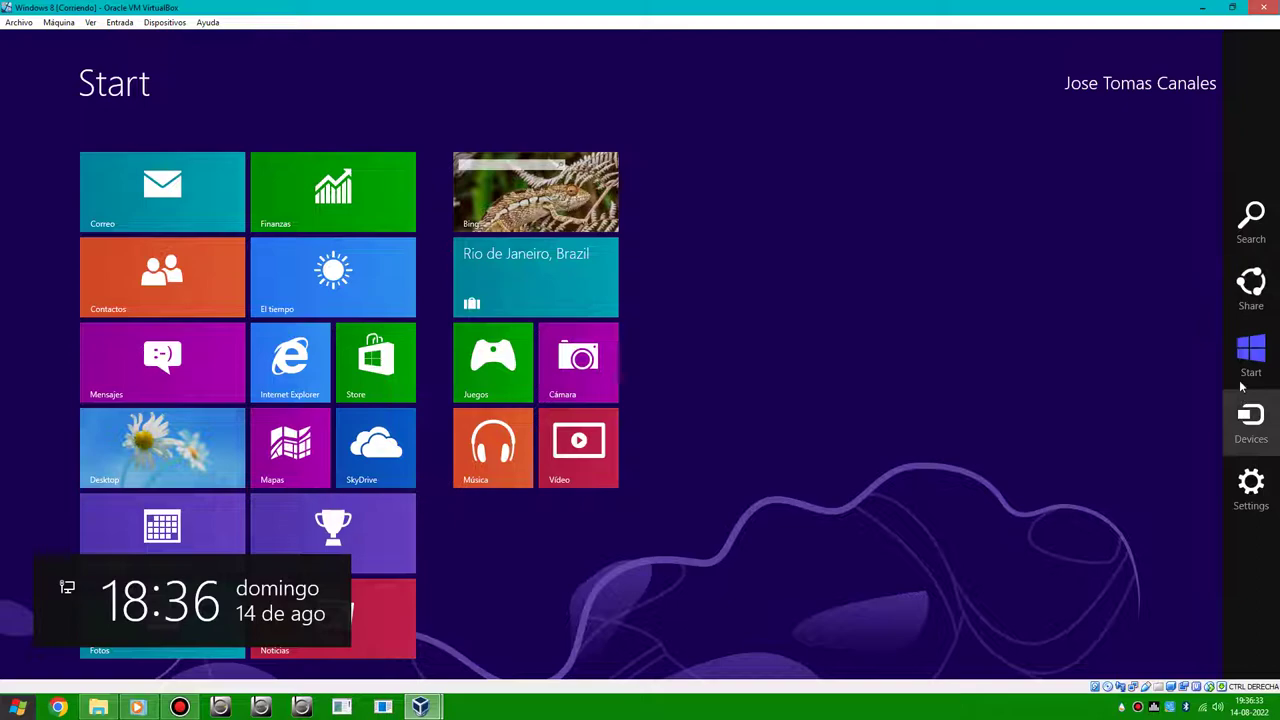
click(1248, 242)
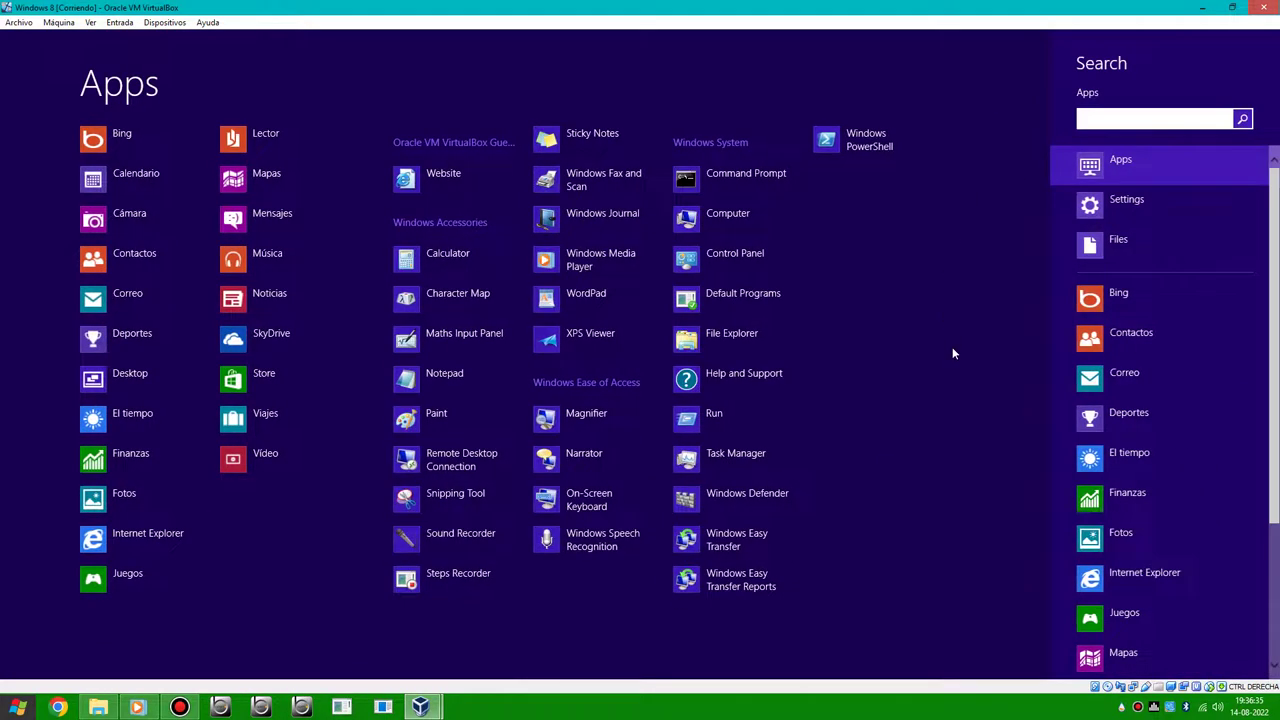
click(952, 348)
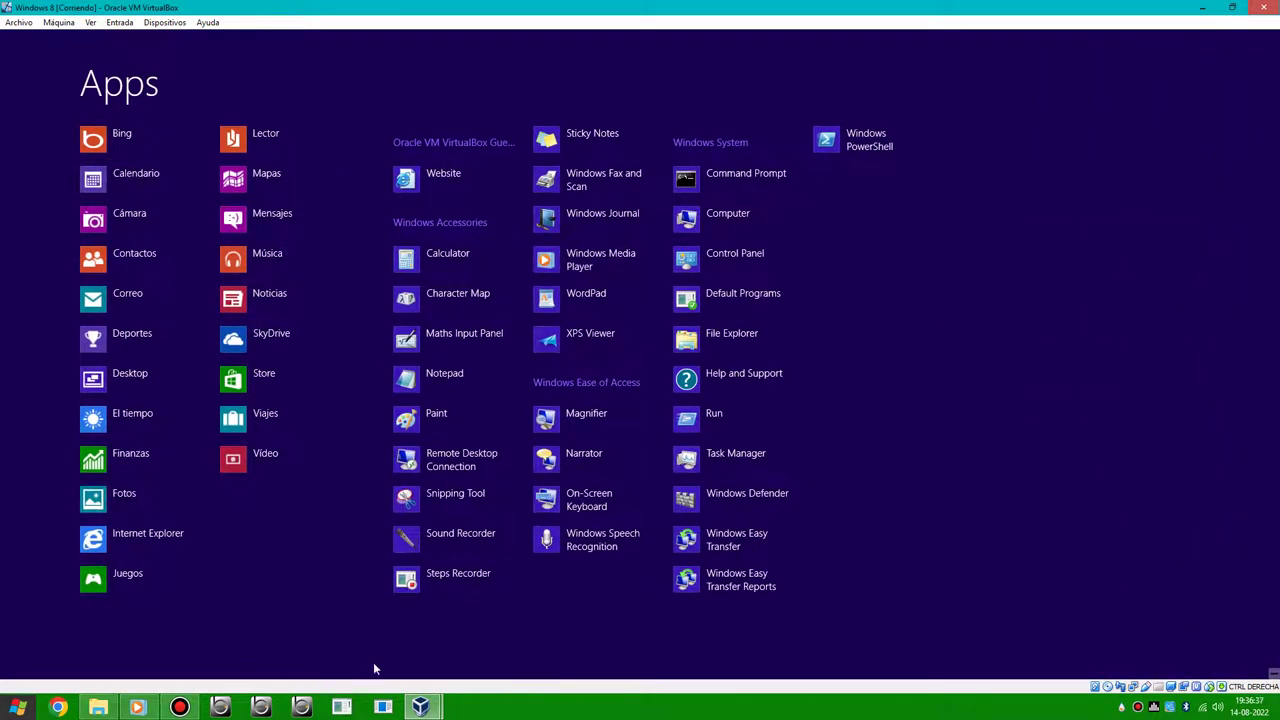
right_click(760, 192)
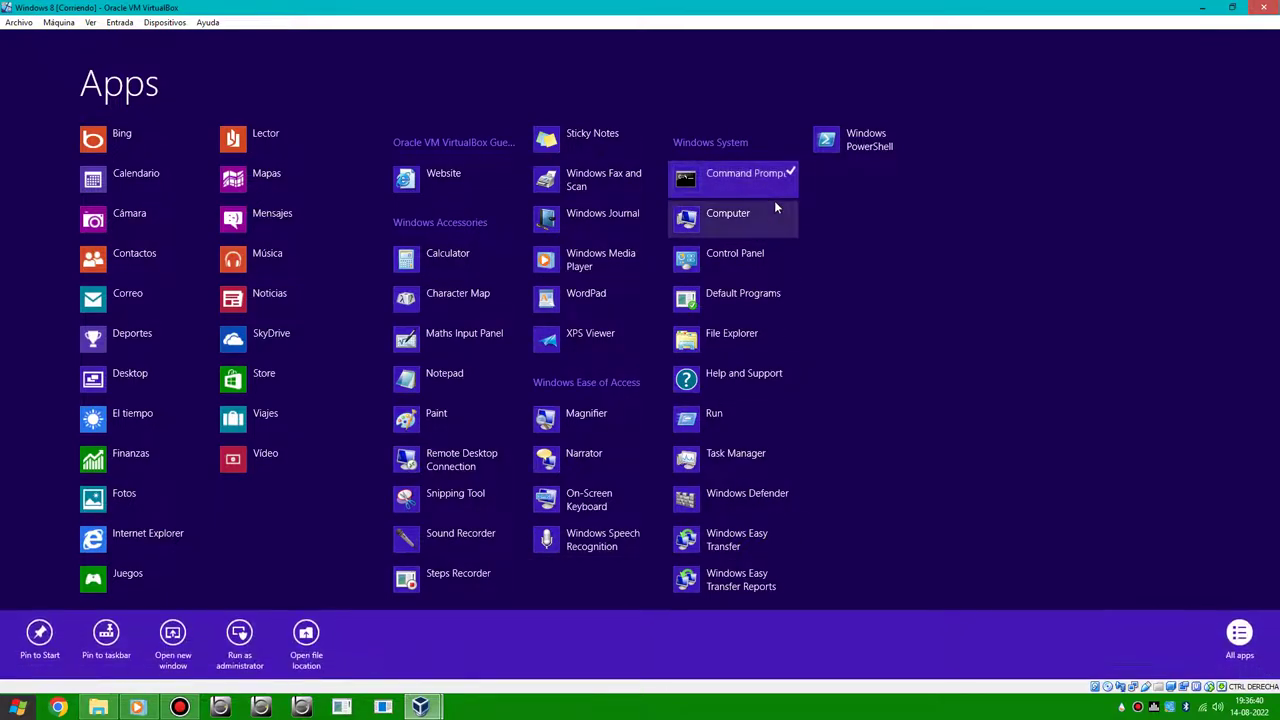
click(252, 644)
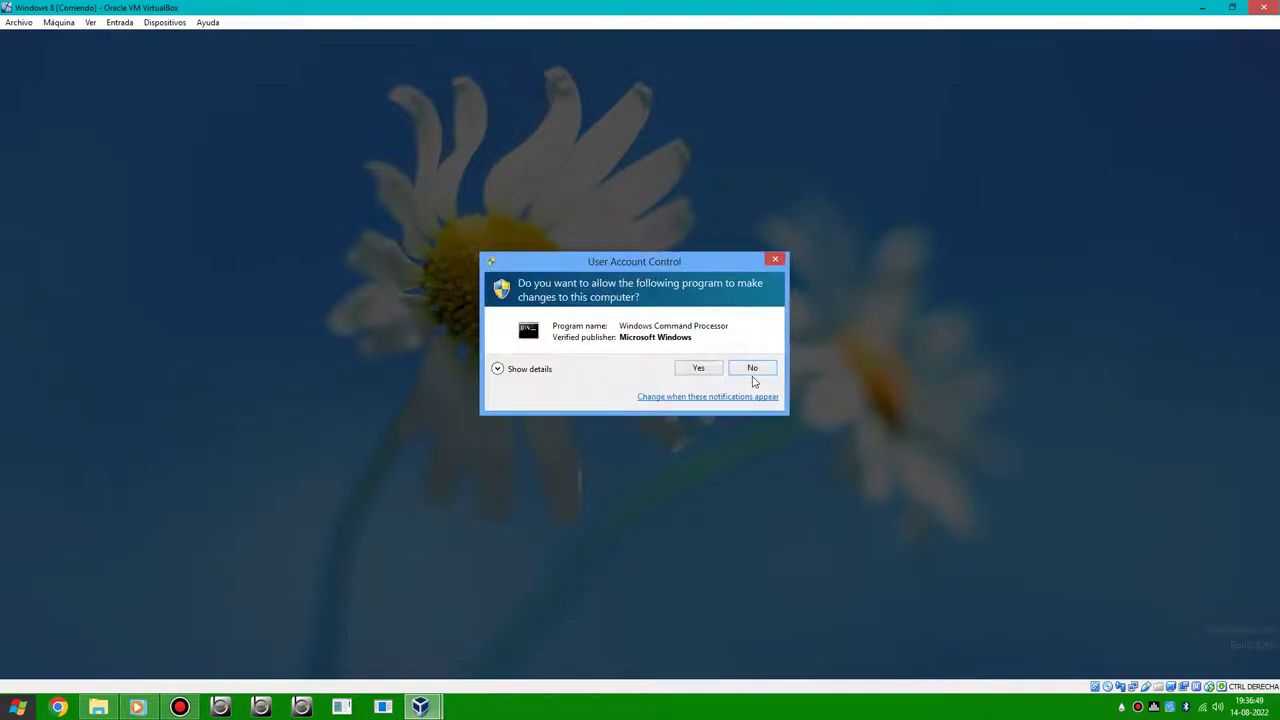
click(750, 369)
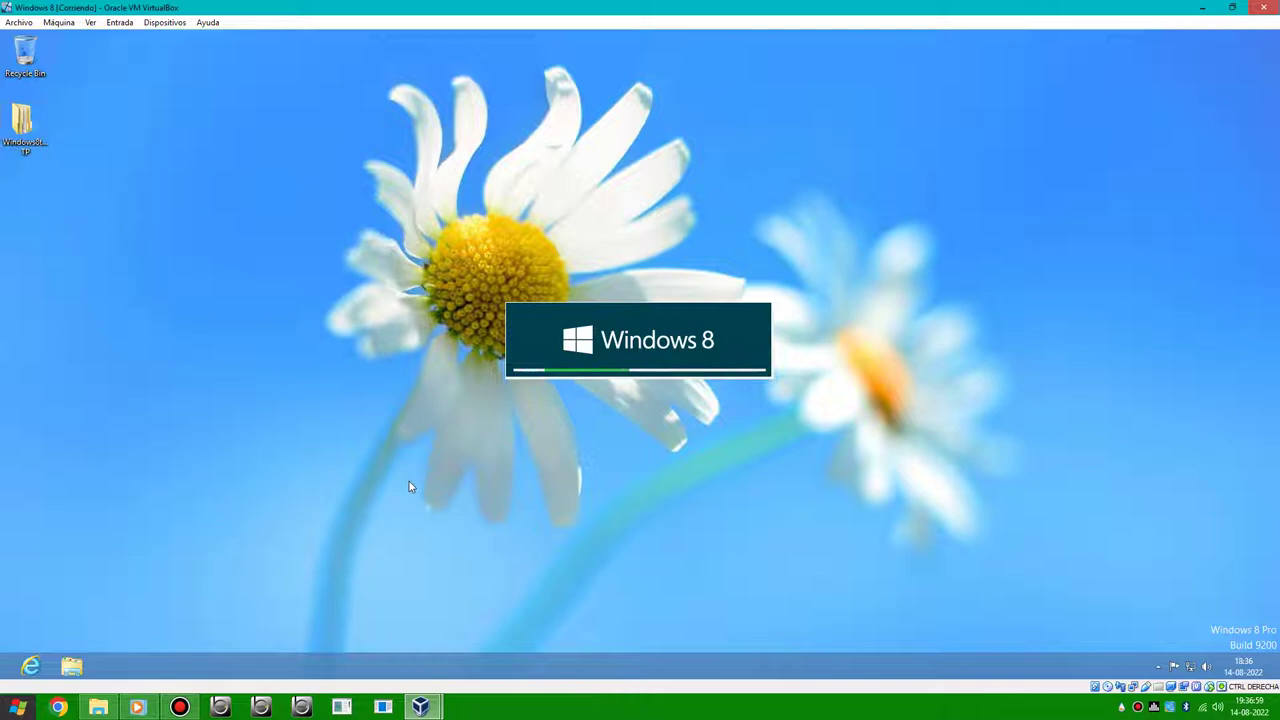
- Run winver, move the About Windows dialog clear of the splash screen to read the version, and close it
key(super+r)
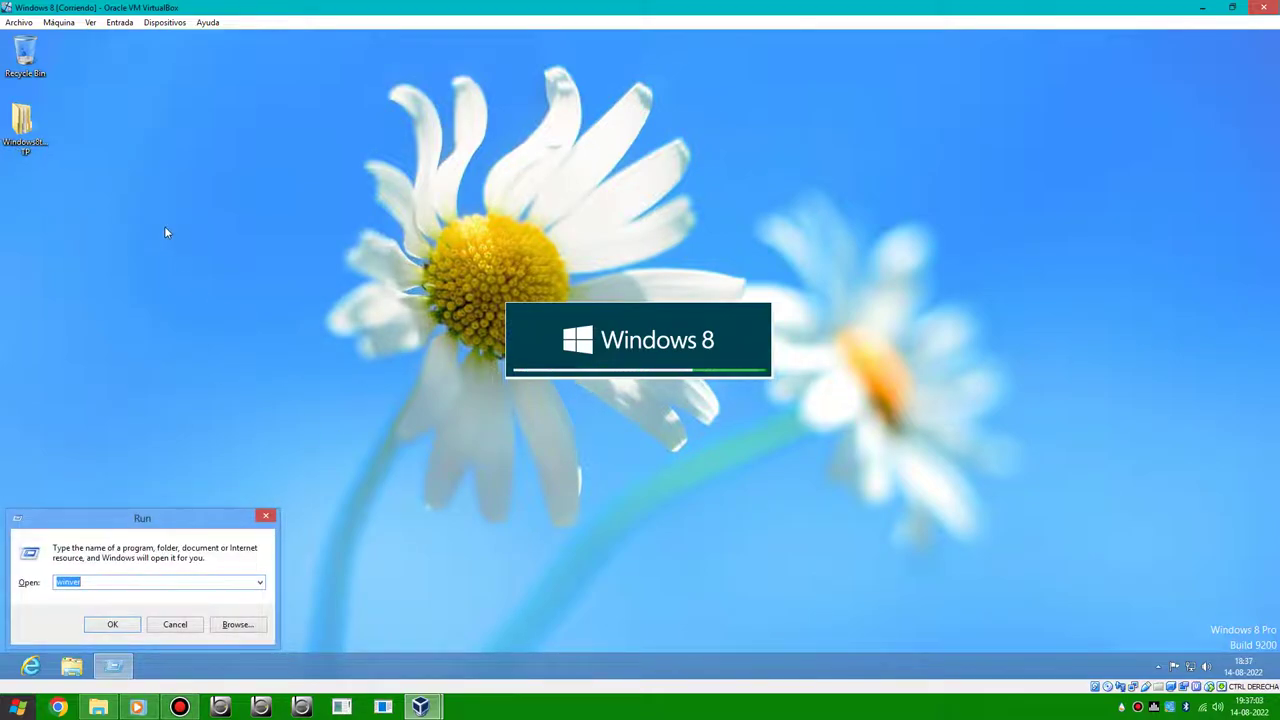
key(Return)
drag(131, 63, 964, 87)
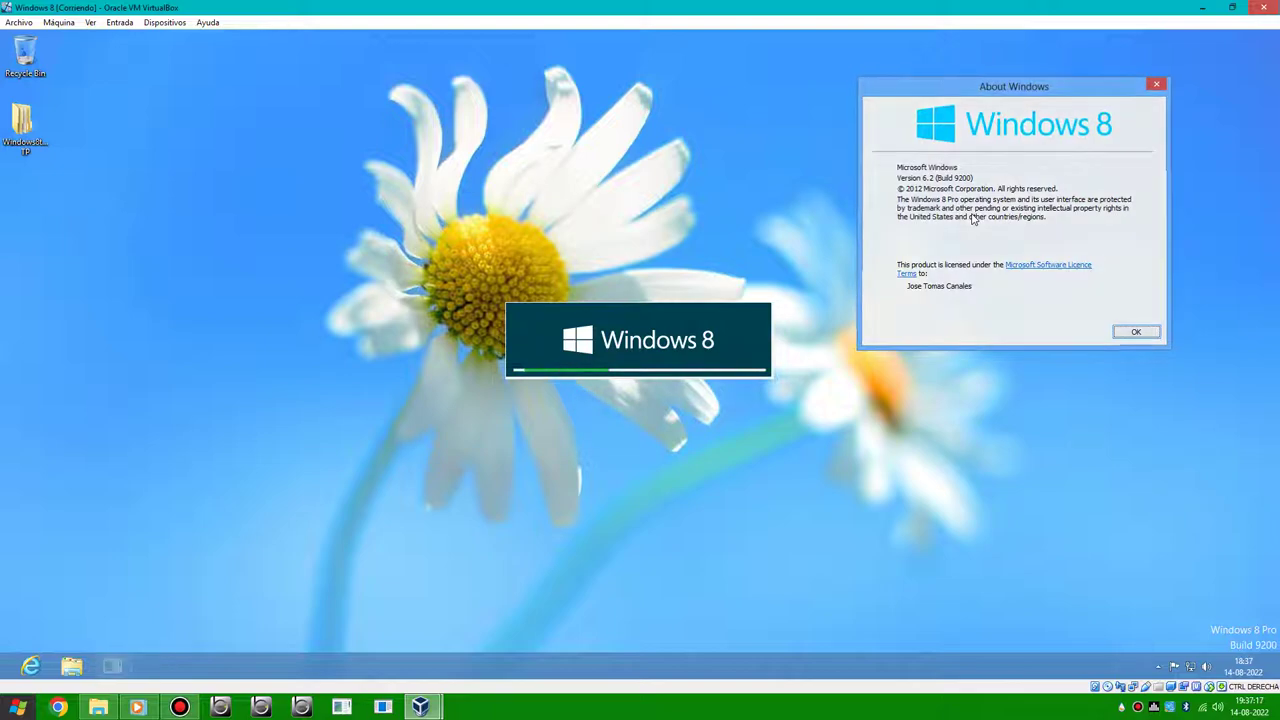
key(Return)
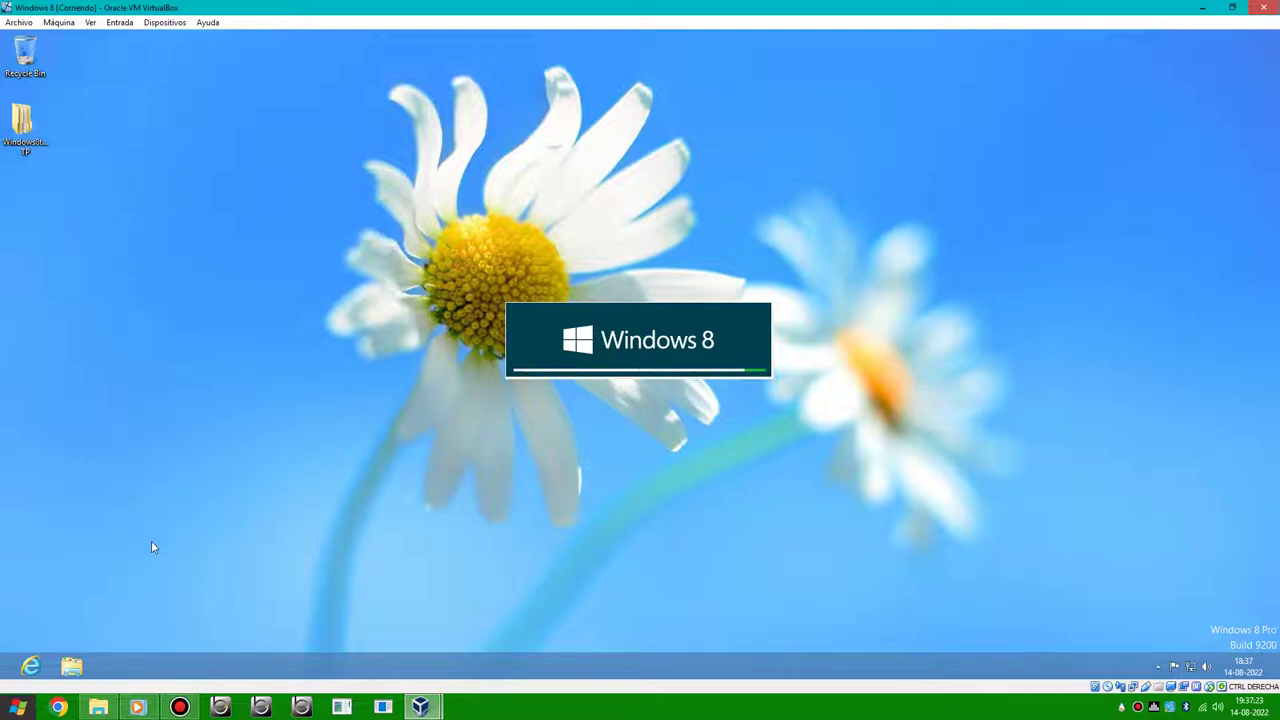
- Pause the track in the host's Windows Media Player and bring up Bandicam
mouse_move(137, 705)
mouse_move(139, 680)
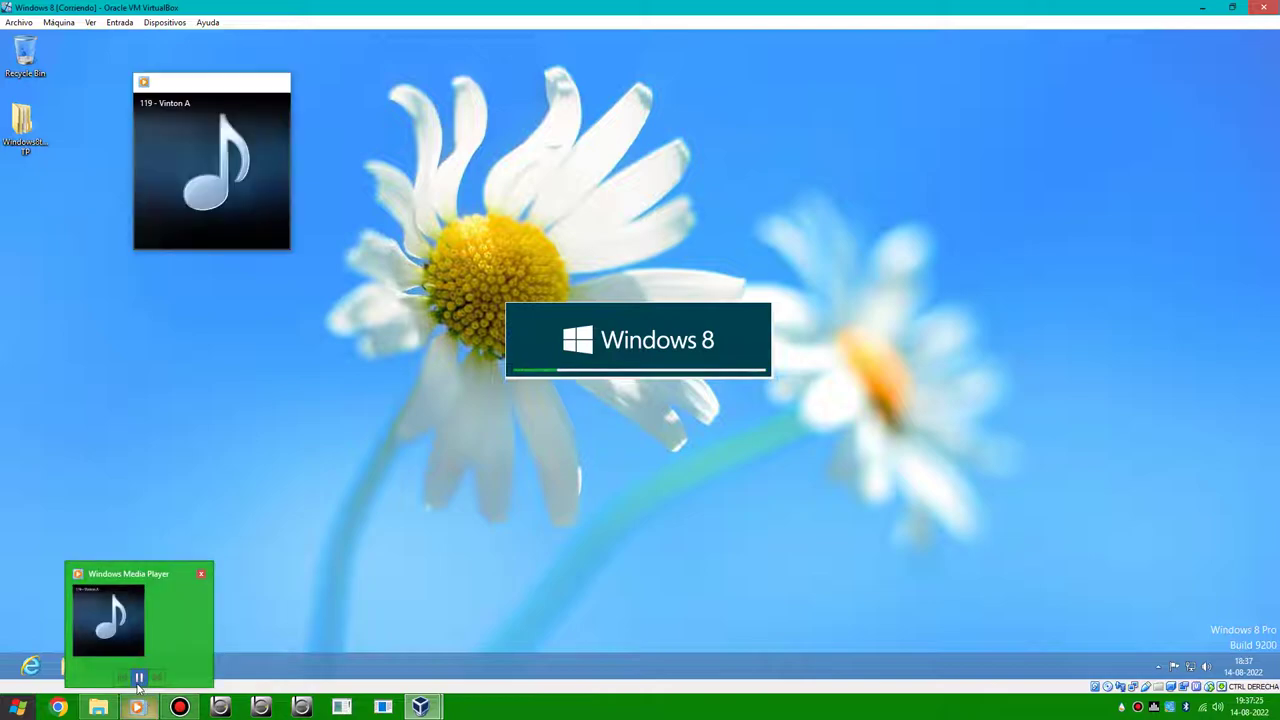
click(139, 679)
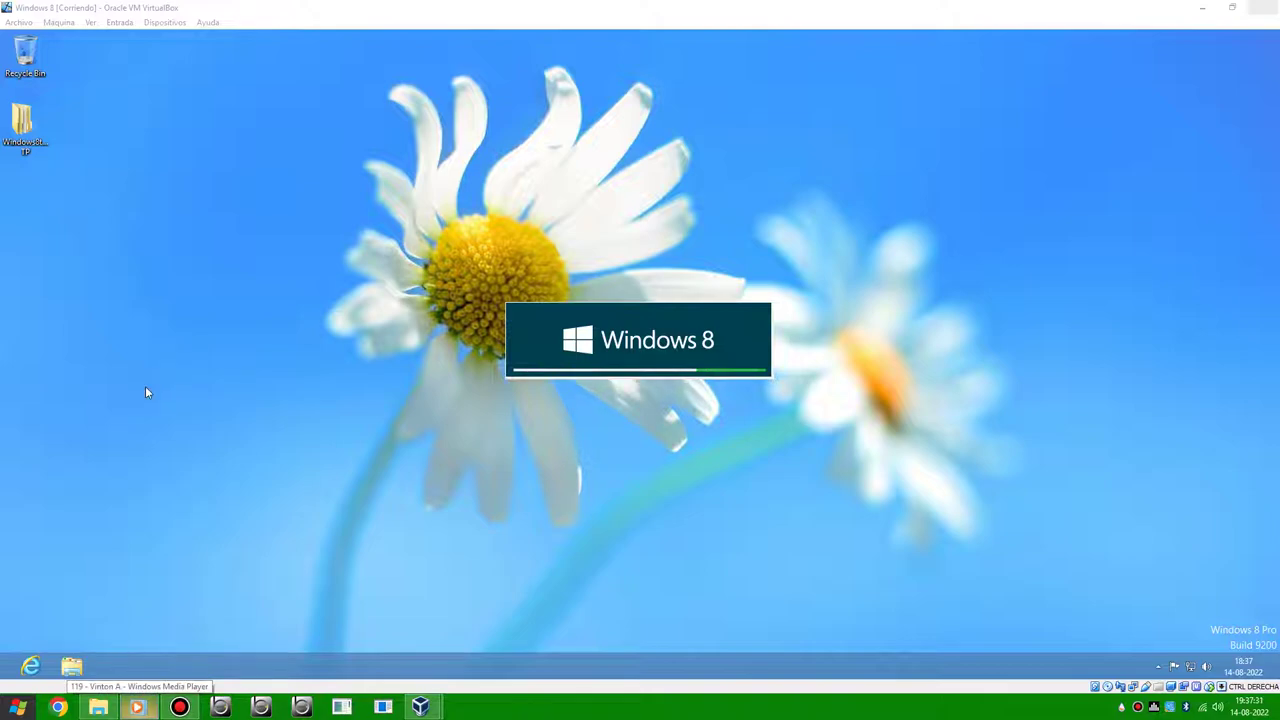
mouse_move(179, 707)
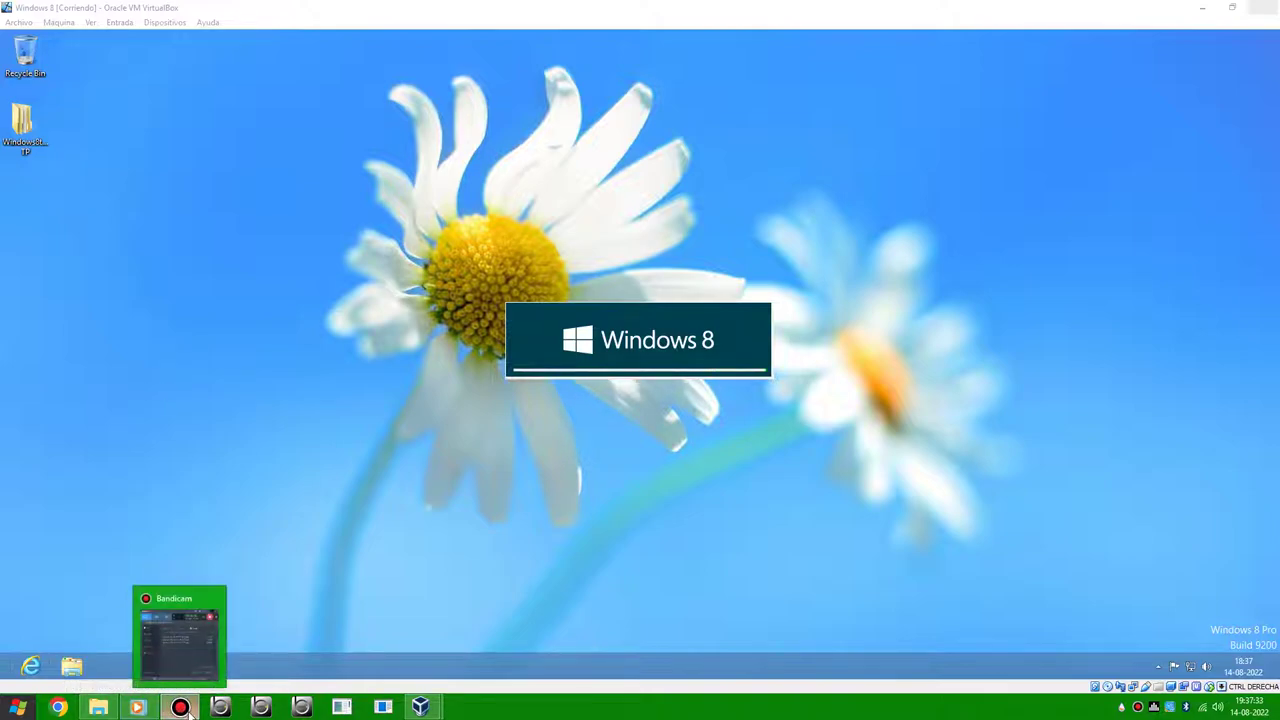
click(179, 640)
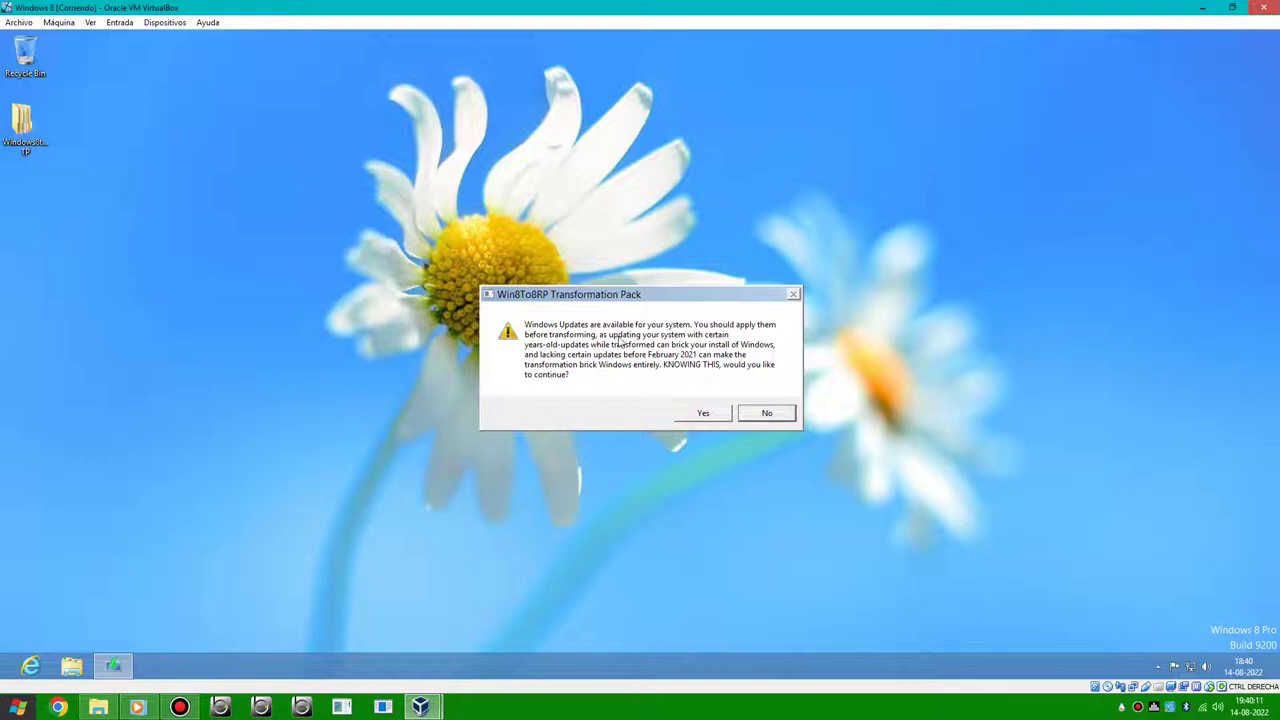
- Continue past the Windows Updates warning, accept the terms, keep the blue Explorer toolbar and the preset options, and start the transformation
click(683, 416)
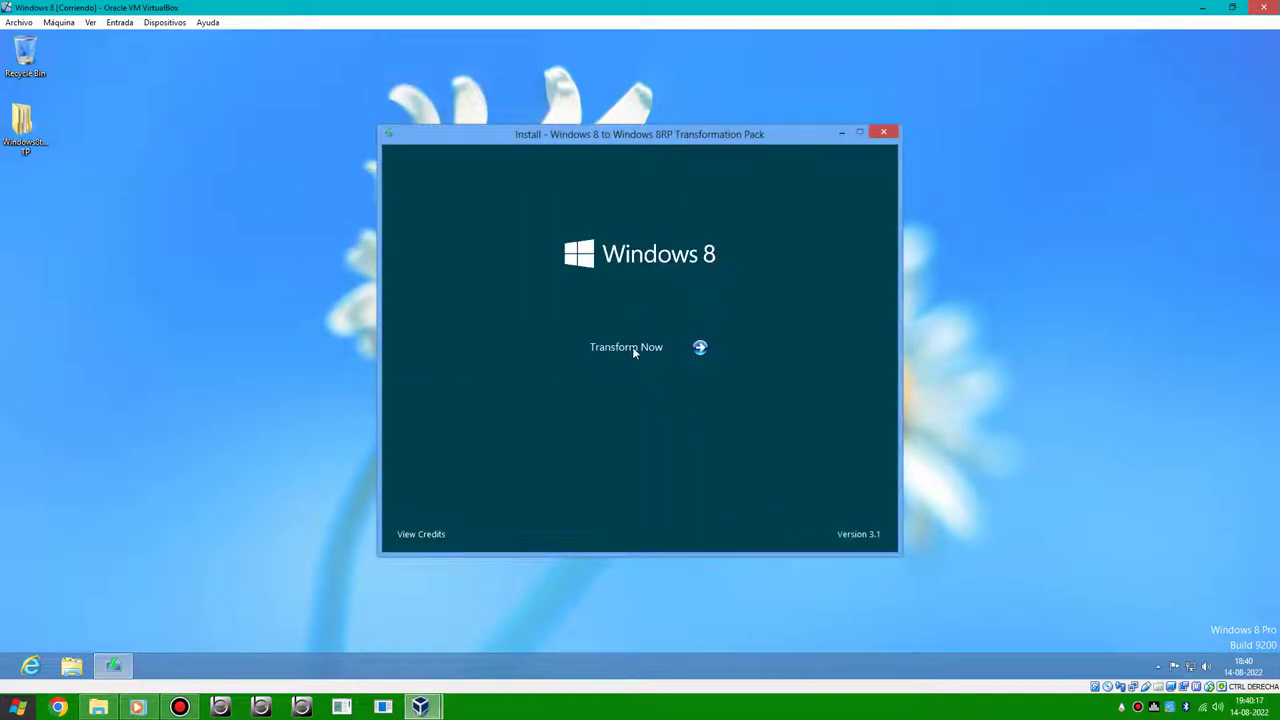
click(626, 347)
click(505, 532)
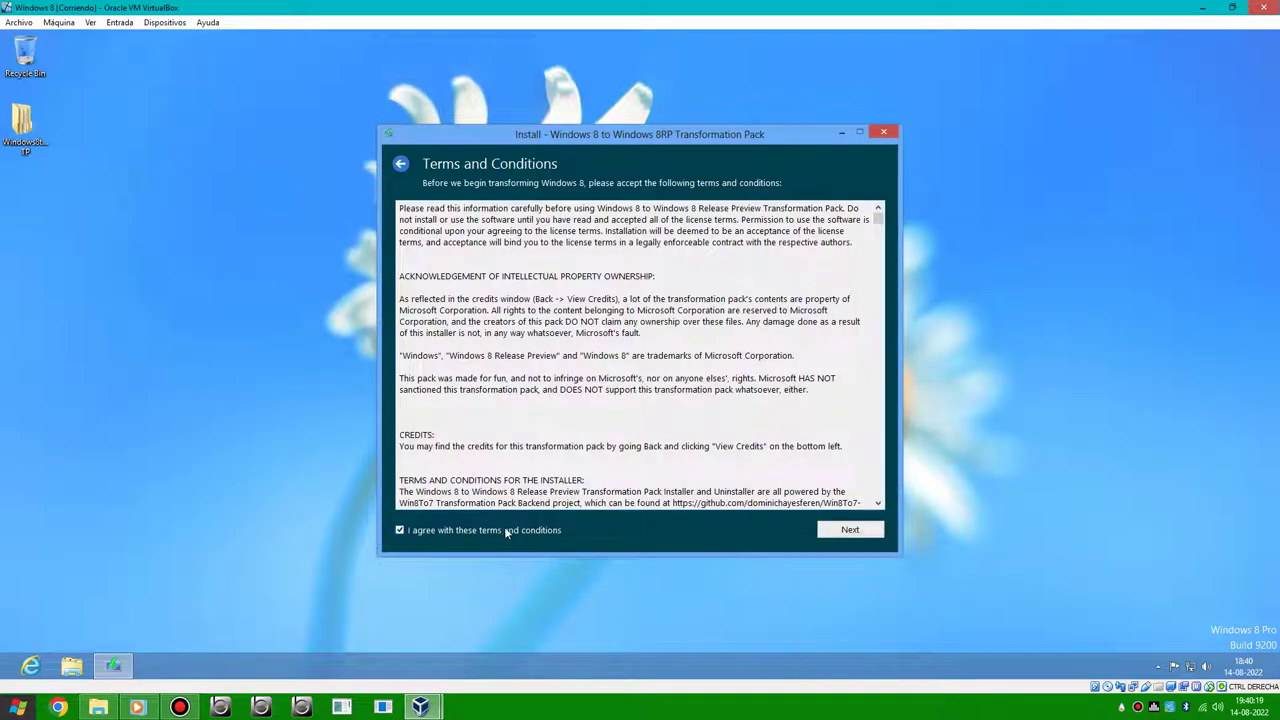
click(819, 536)
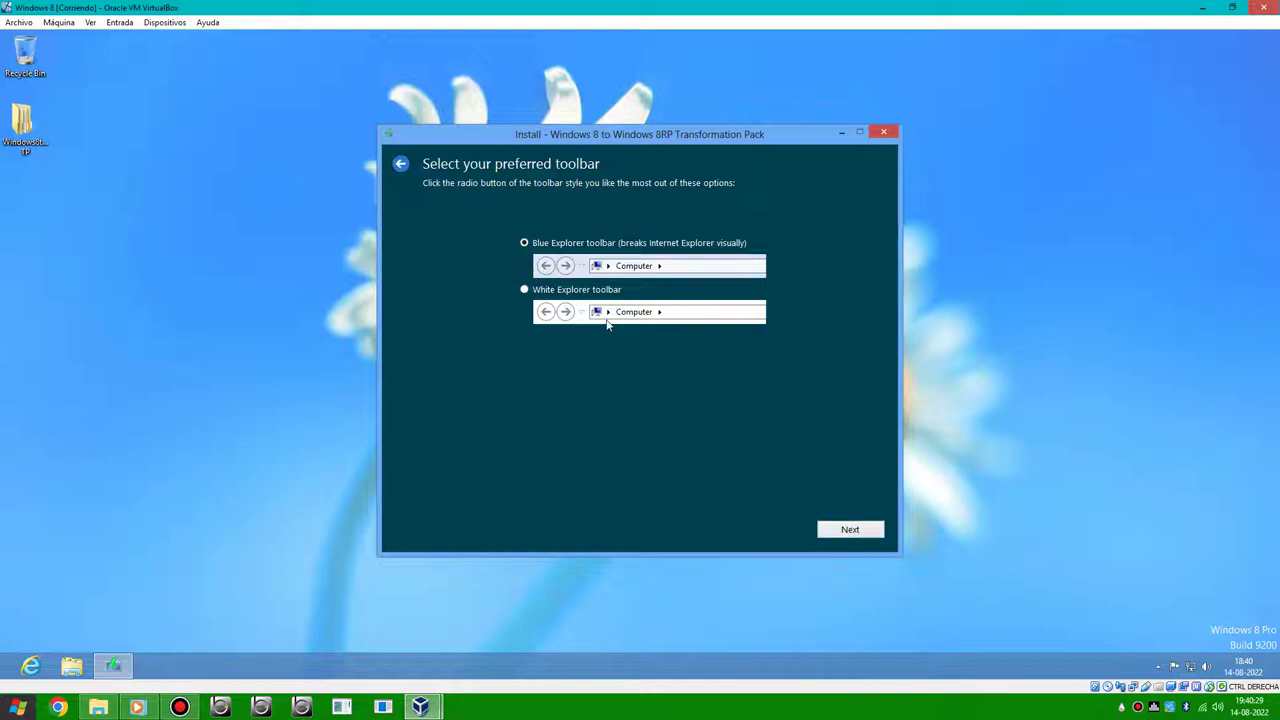
click(872, 532)
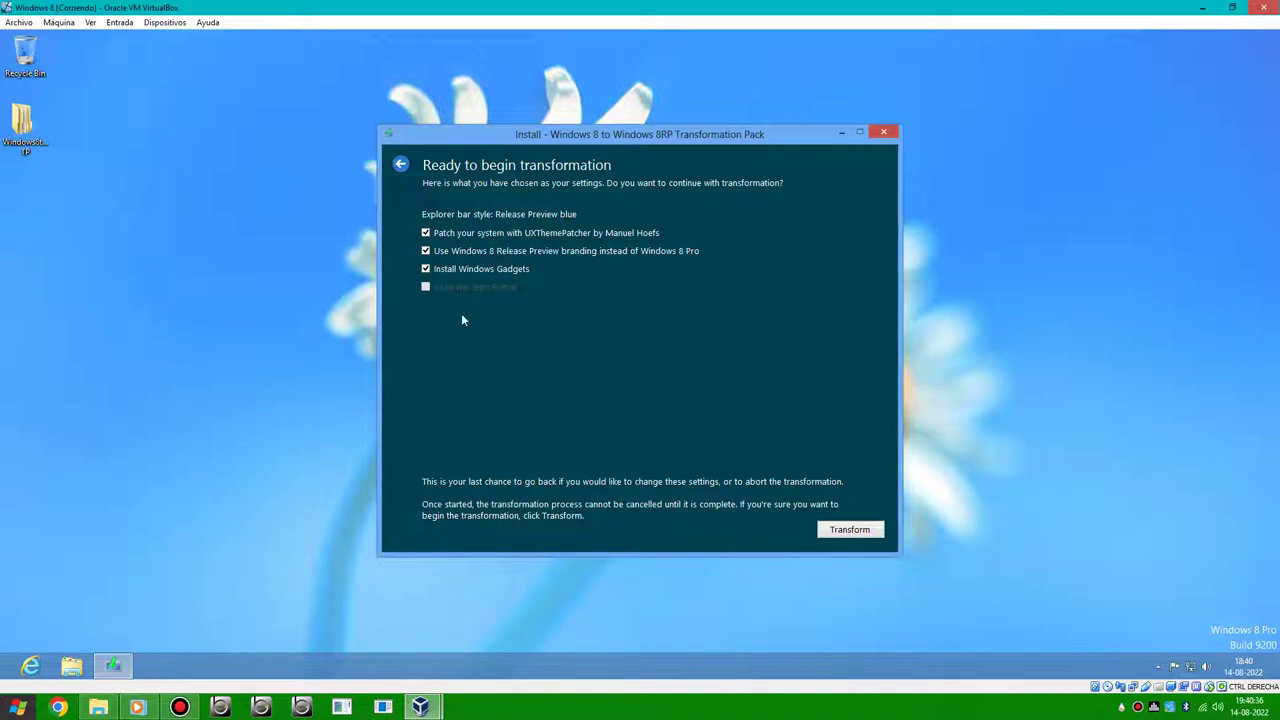
click(830, 529)
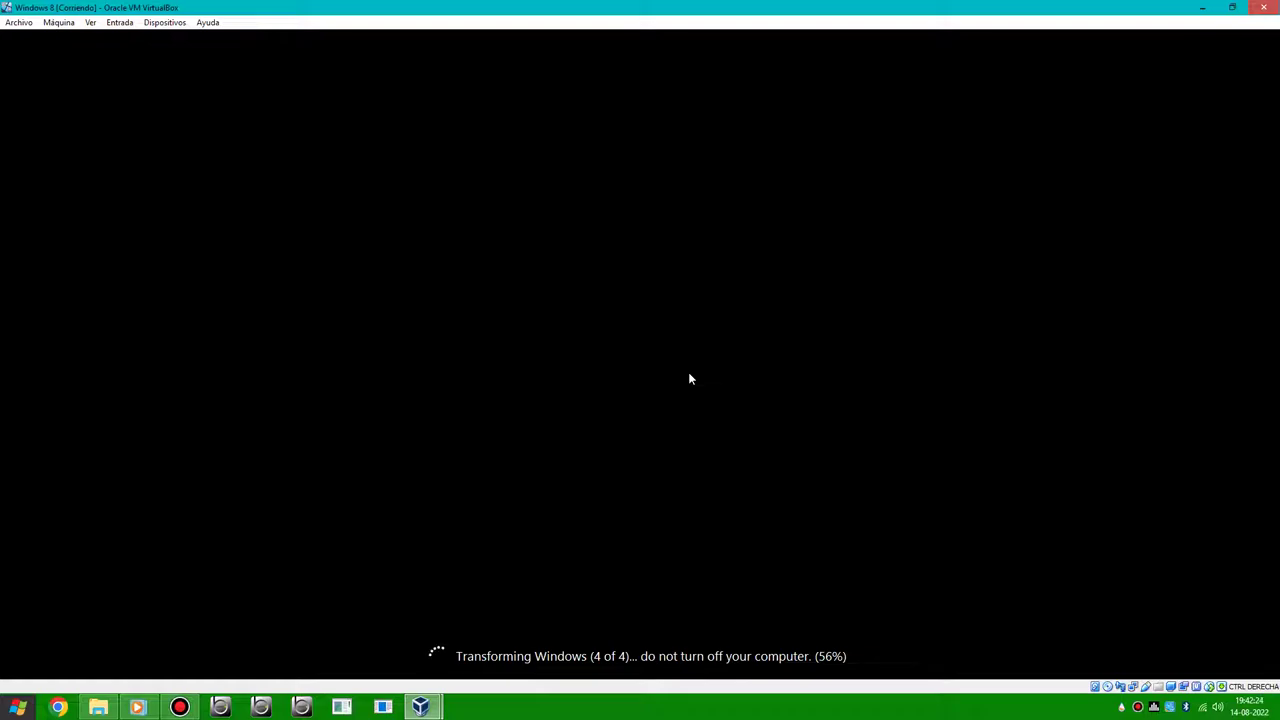
- Play 050 - Mentone.mp3 from the host's Mi Musica folder, minimise the player, and return to the virtual machine
click(98, 707)
scroll(402, 428, up, 2)
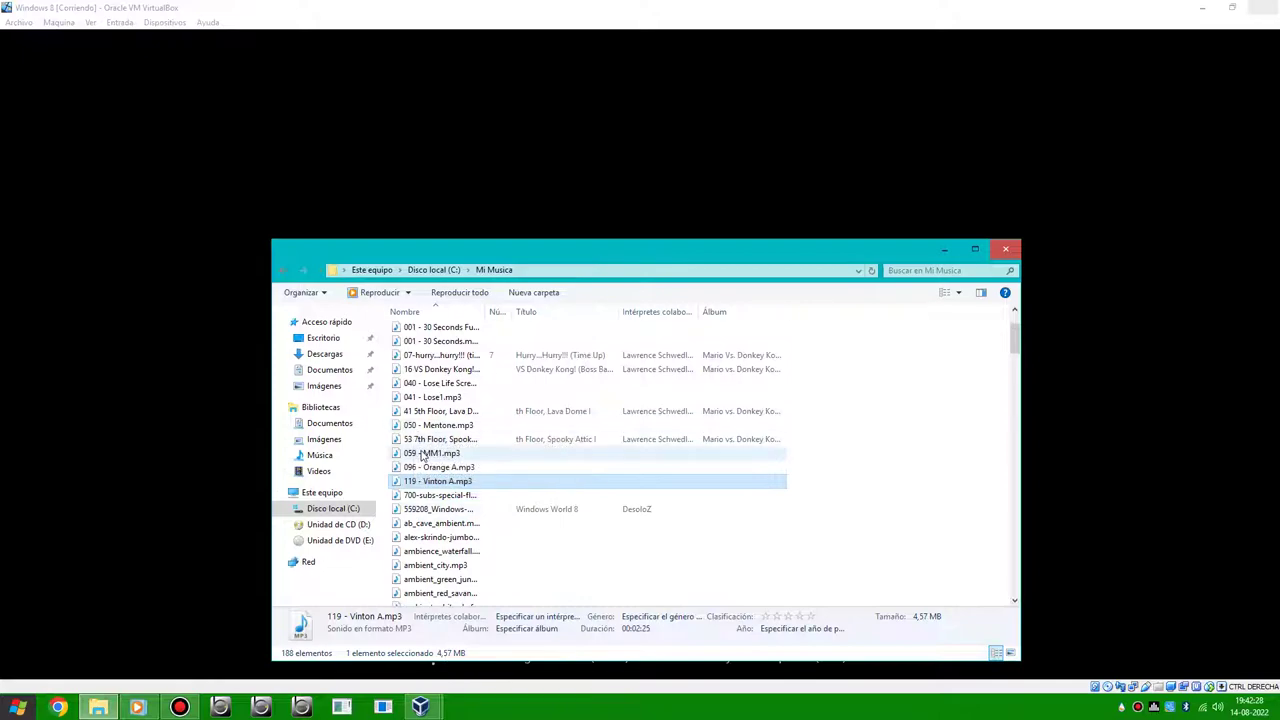
scroll(505, 538, up, 2)
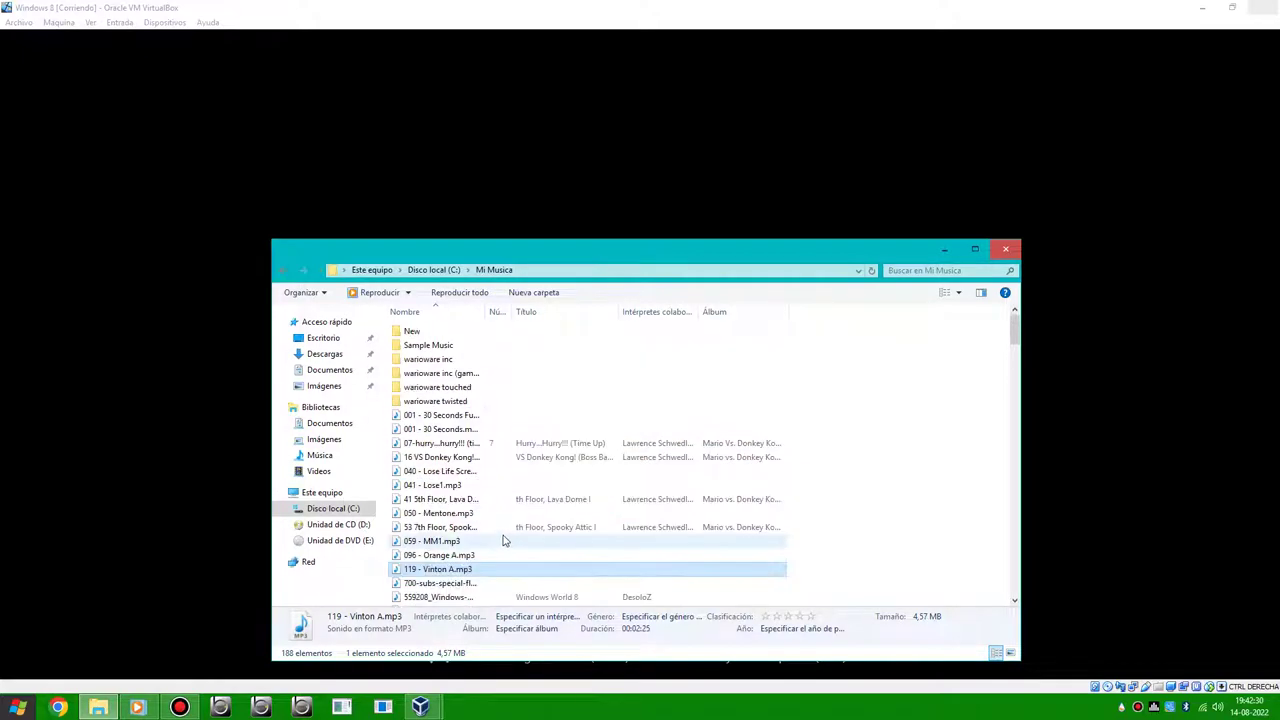
scroll(505, 542, down, 1)
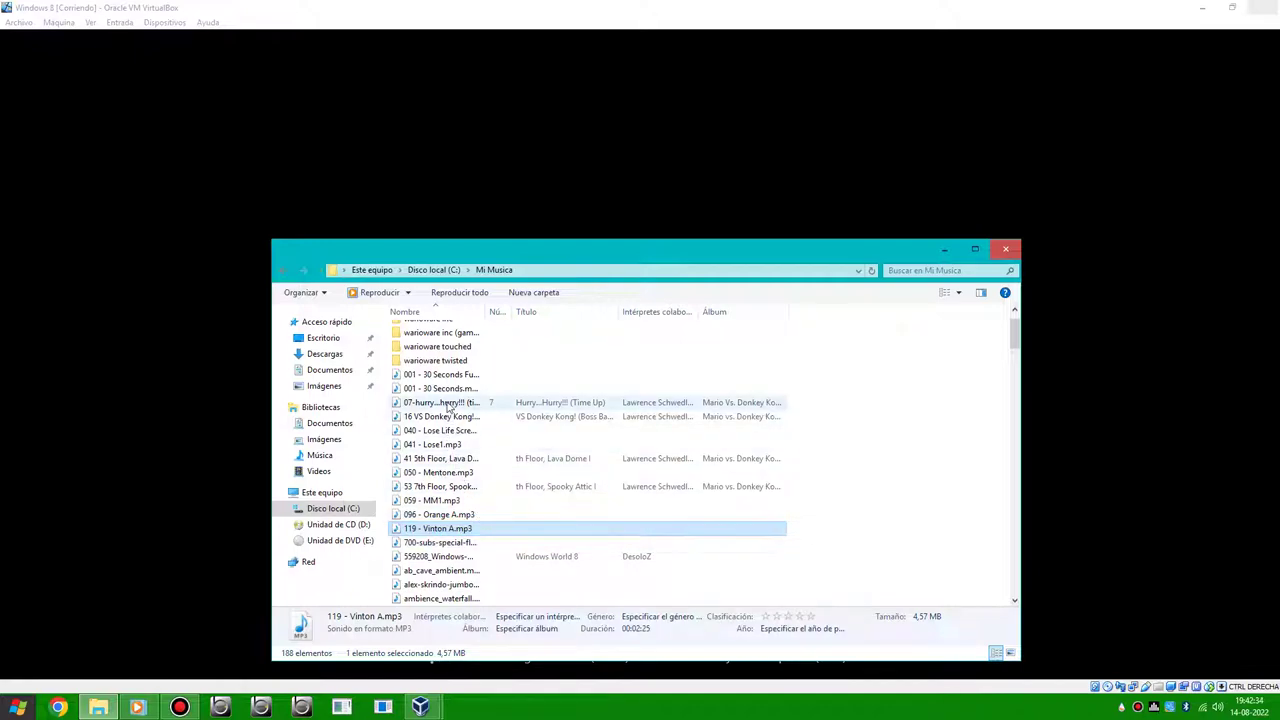
scroll(476, 542, down, 3)
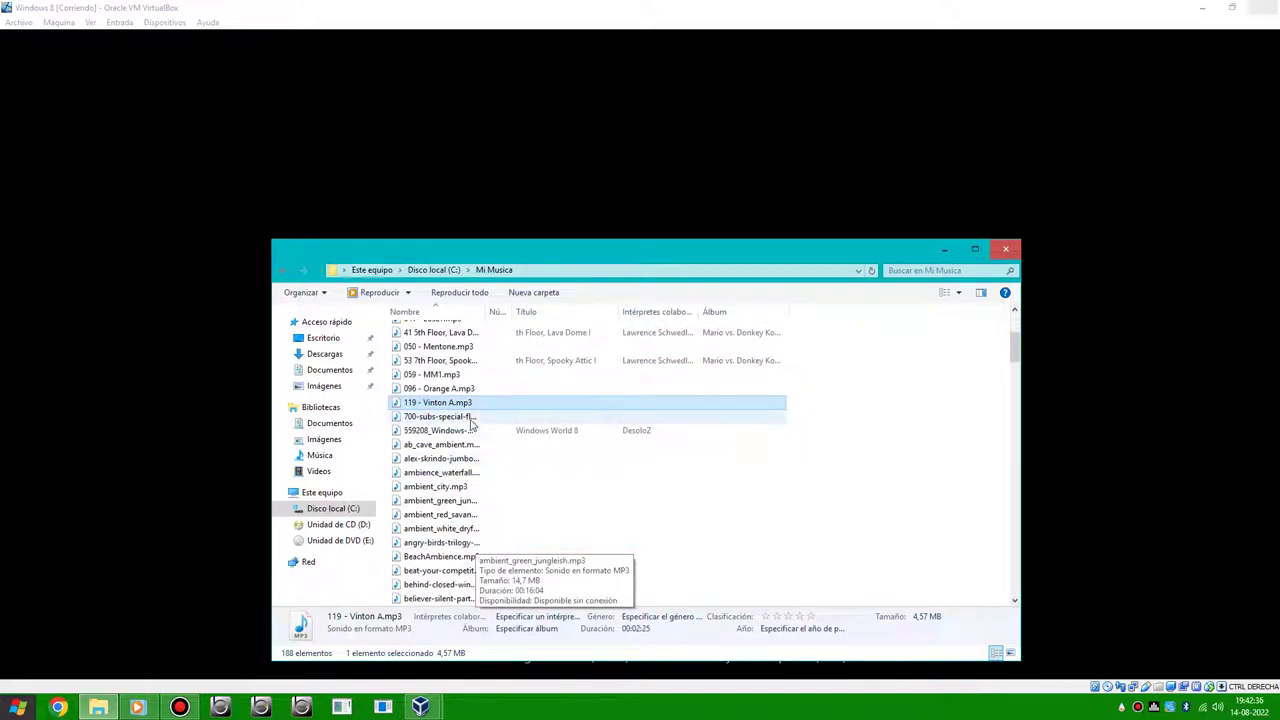
scroll(472, 470, up, 1)
double_click(458, 384)
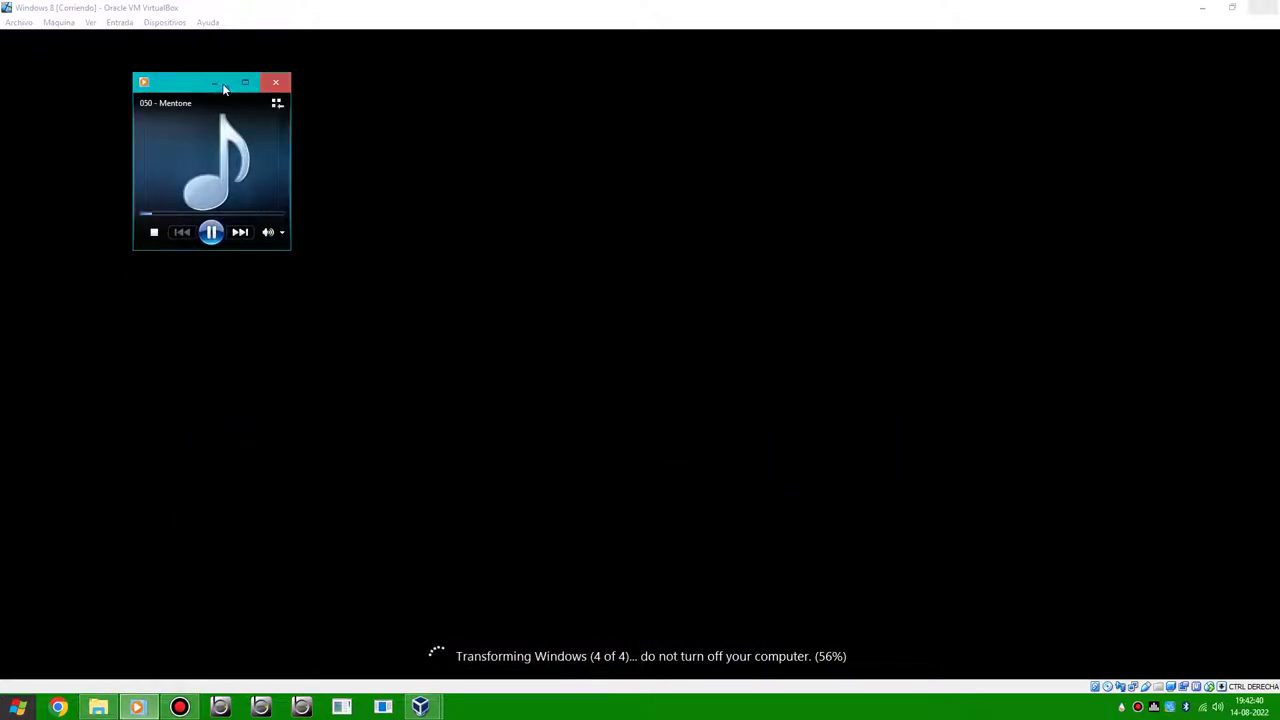
click(216, 83)
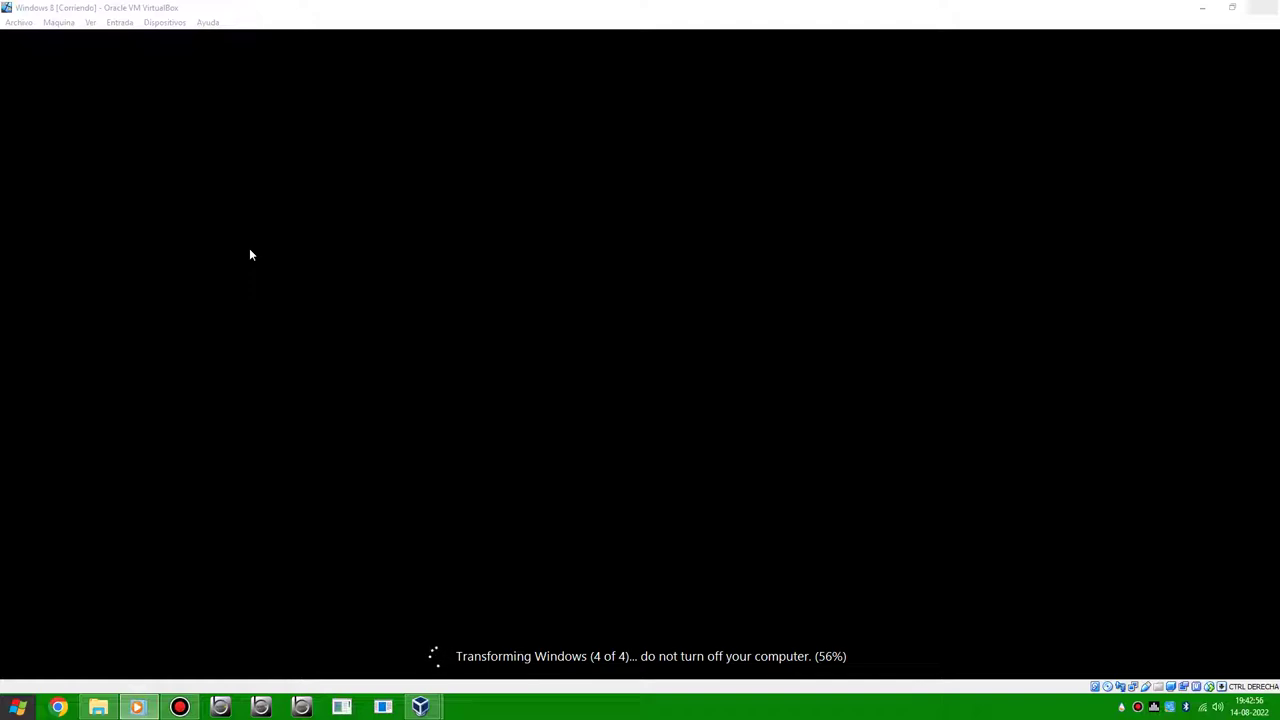
click(616, 343)
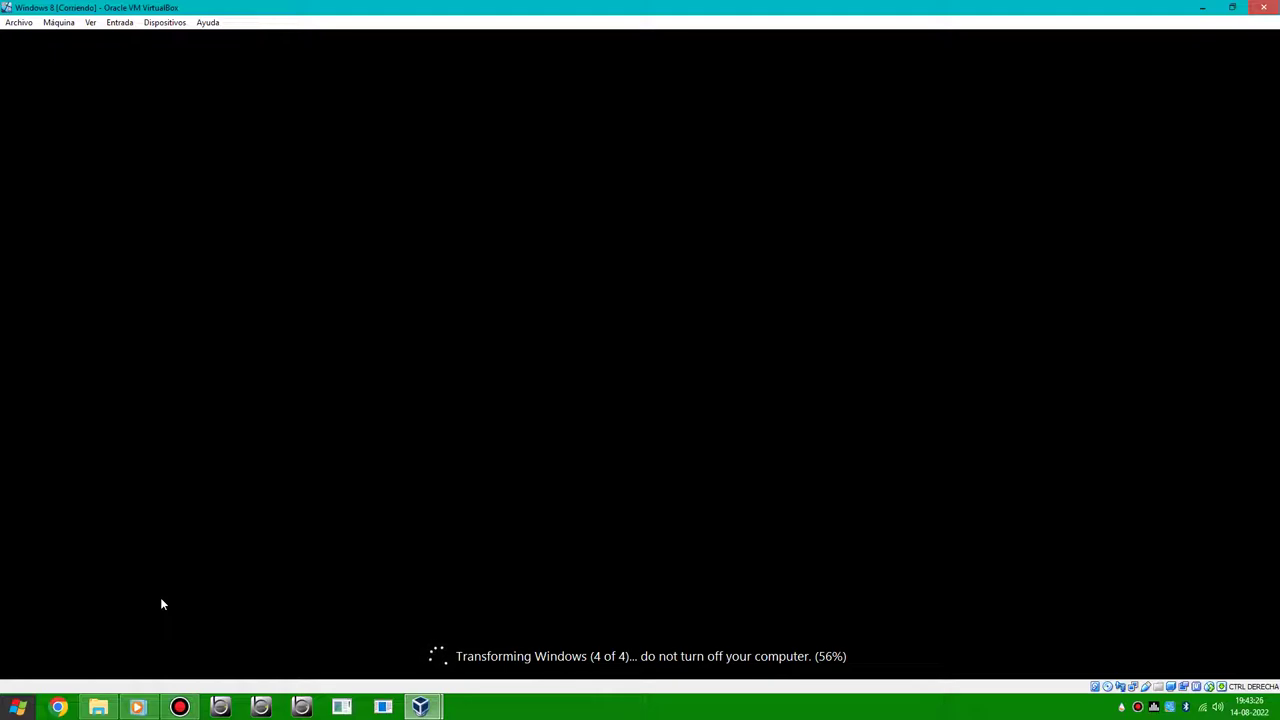
- Bring back the Windows Media Player window, move it to the middle of the screen, and maximise and restore it
mouse_move(137, 707)
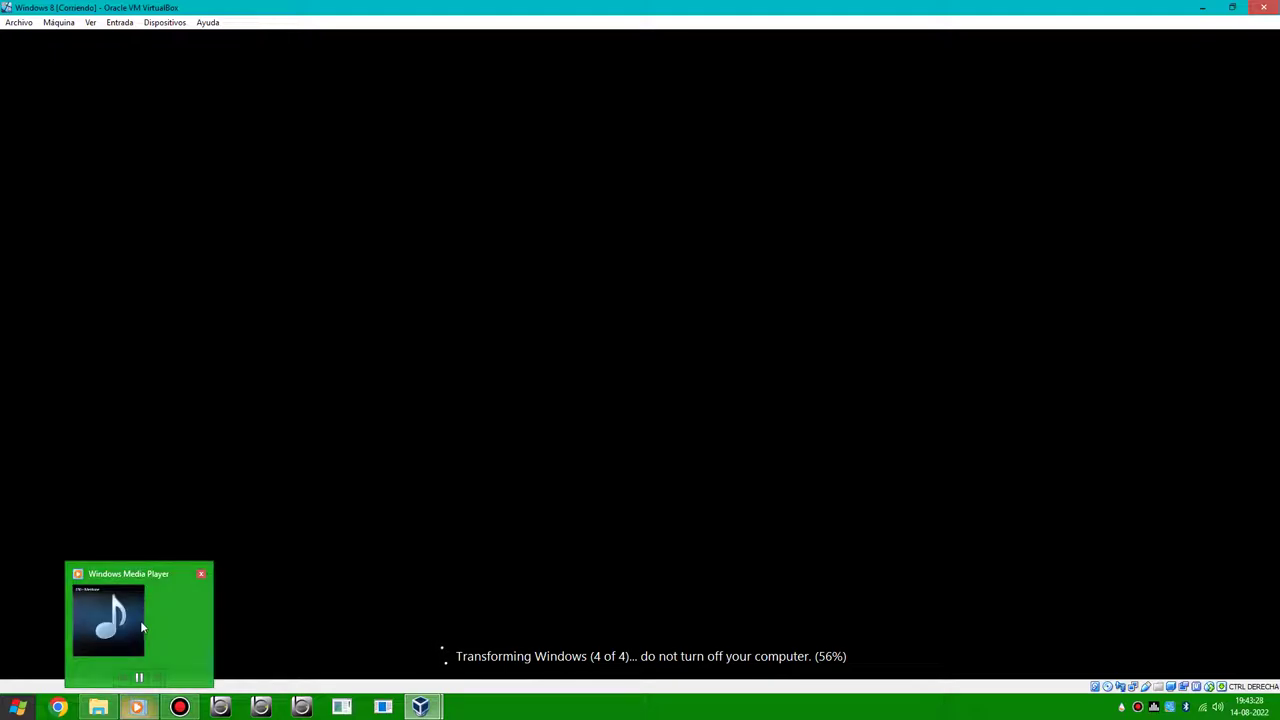
click(141, 624)
drag(160, 86, 592, 193)
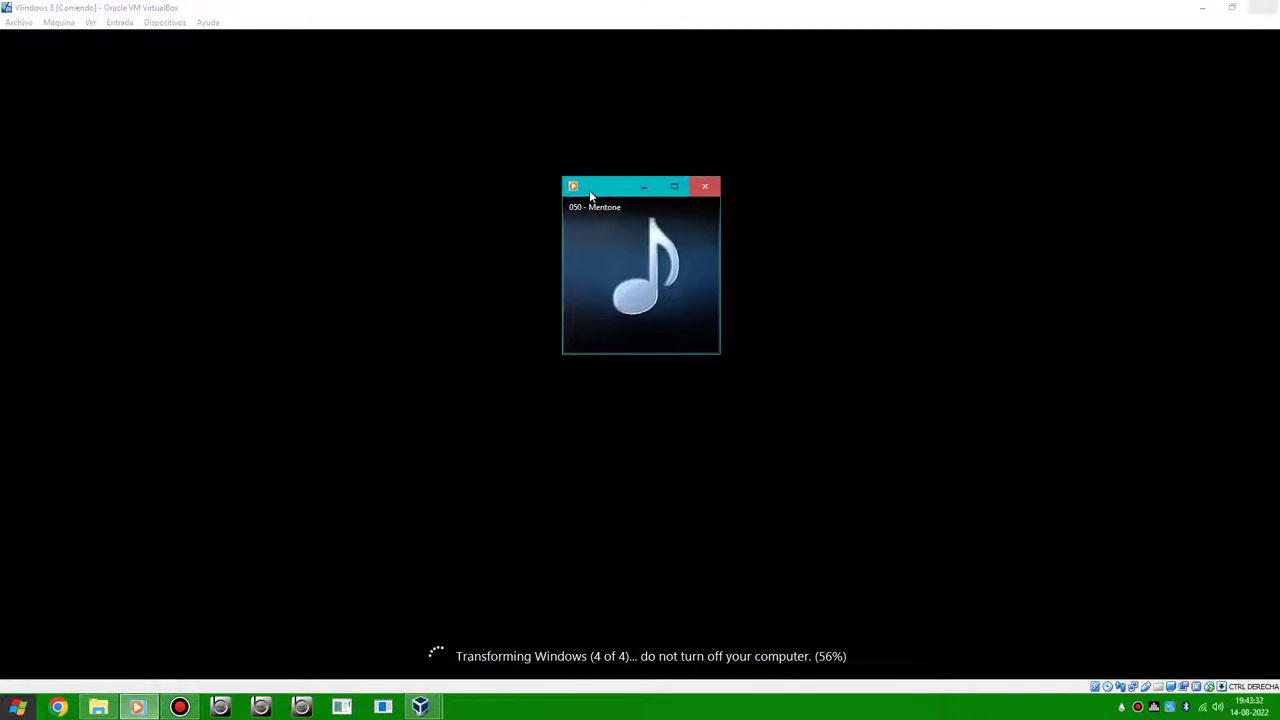
click(673, 185)
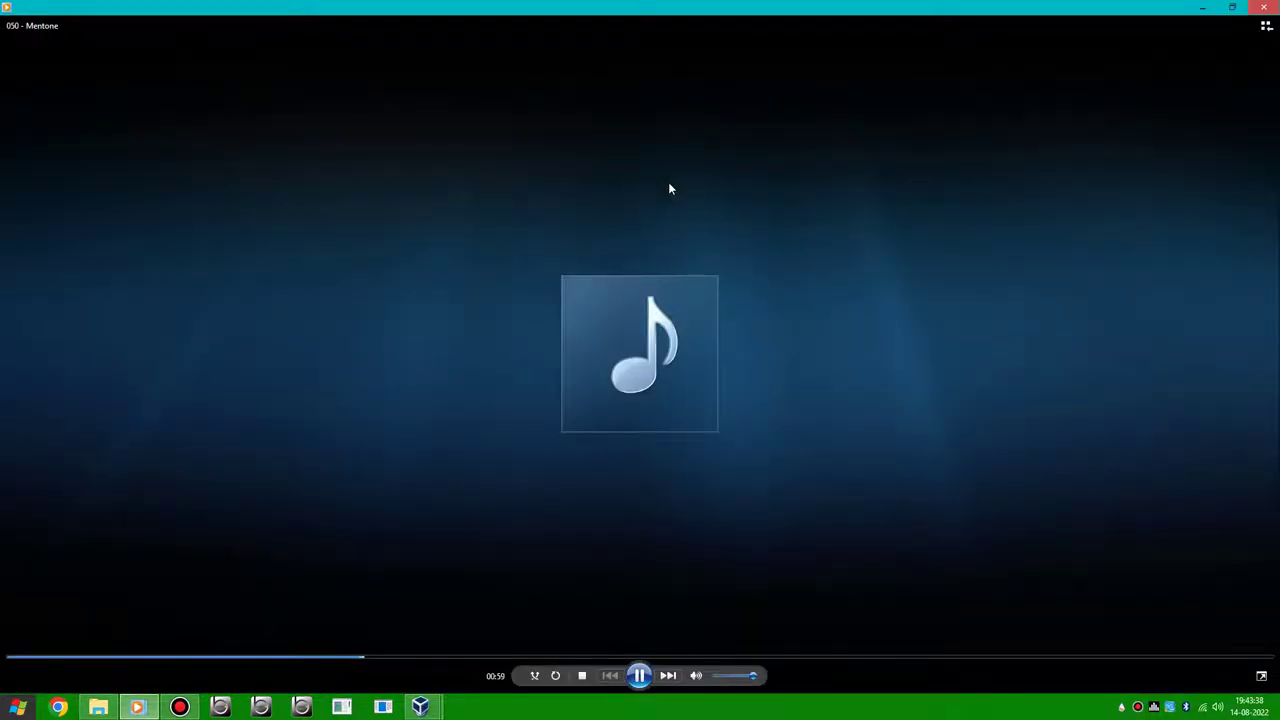
double_click(534, 6)
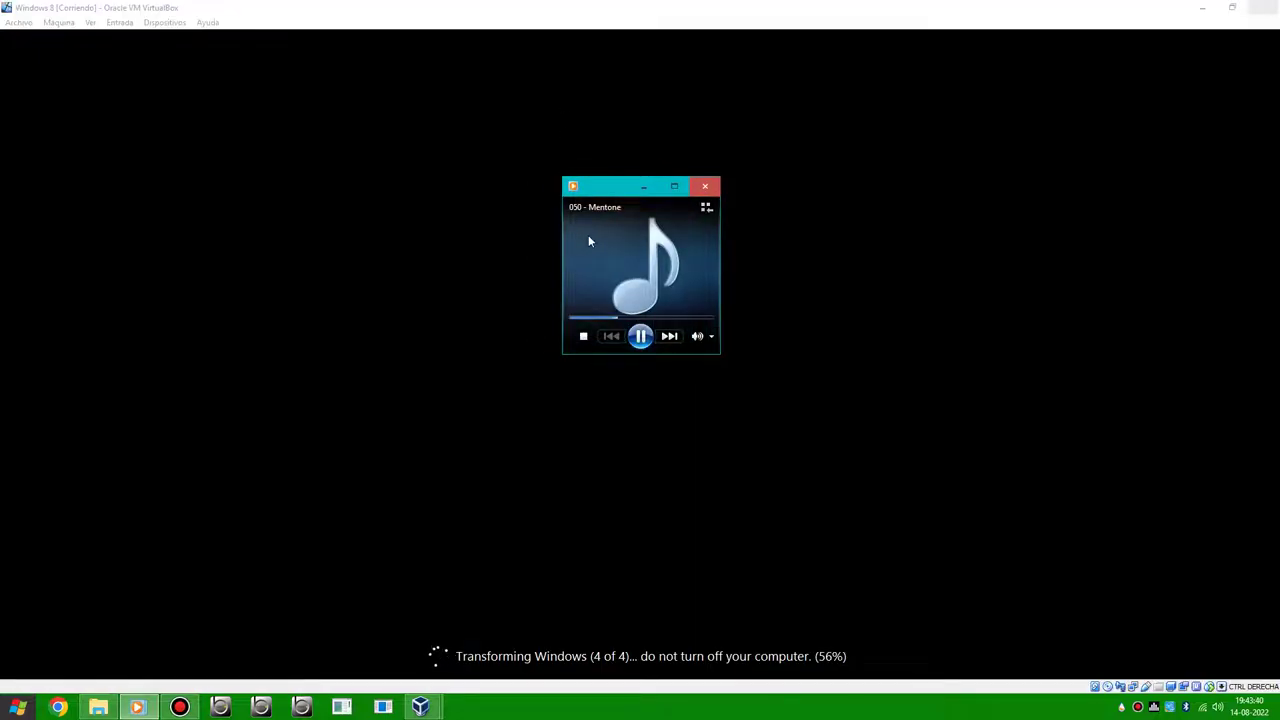
- Pause the track and close Windows Media Player, and pause the recording in Bandicam
click(641, 337)
click(706, 186)
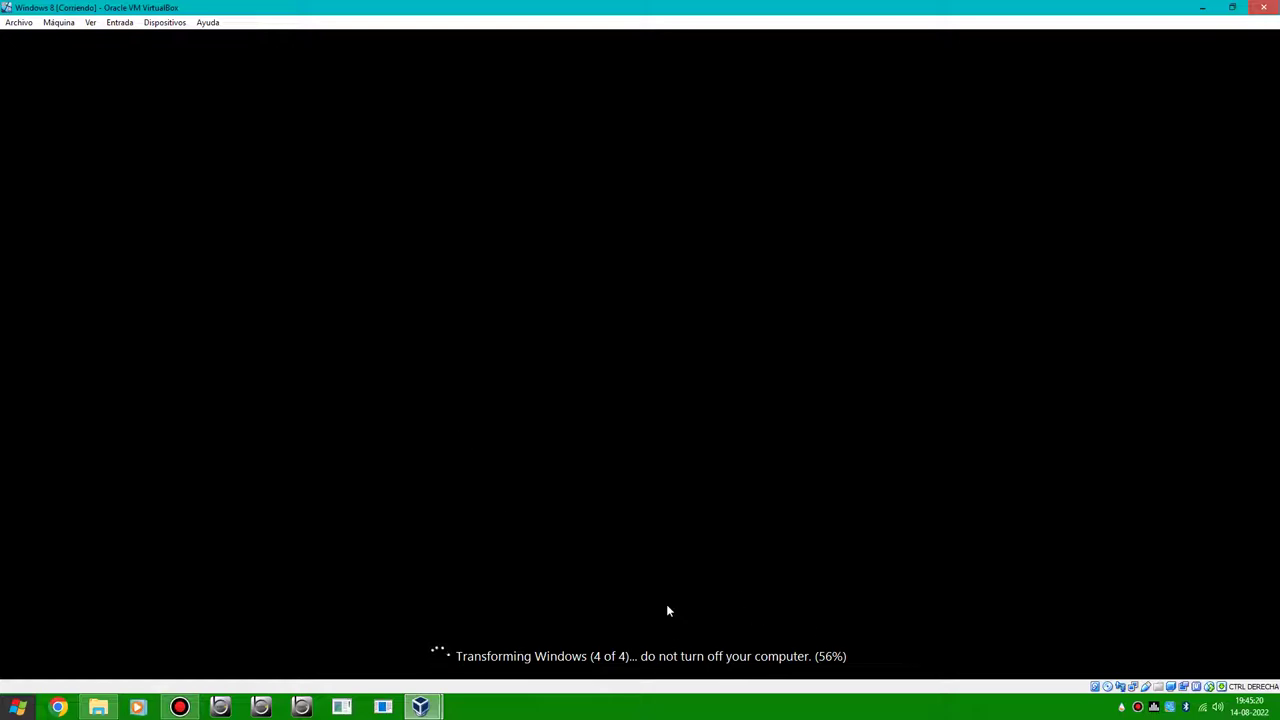
click(181, 705)
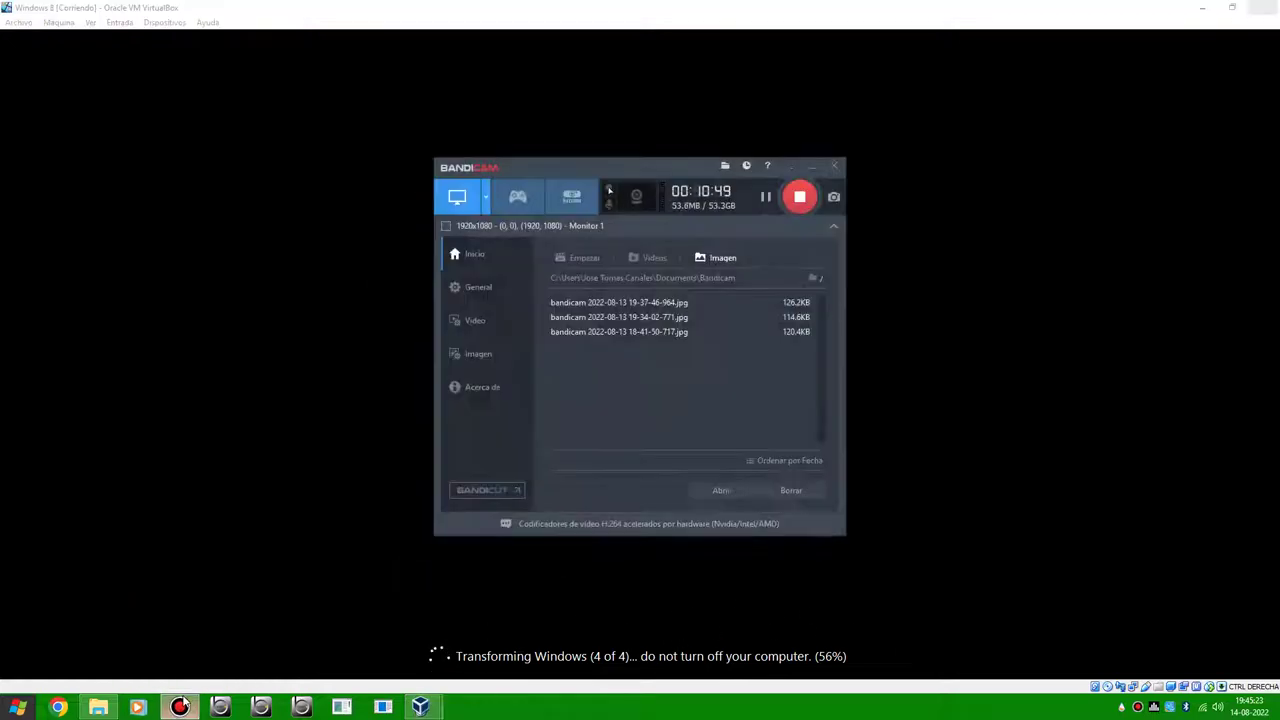
click(766, 197)
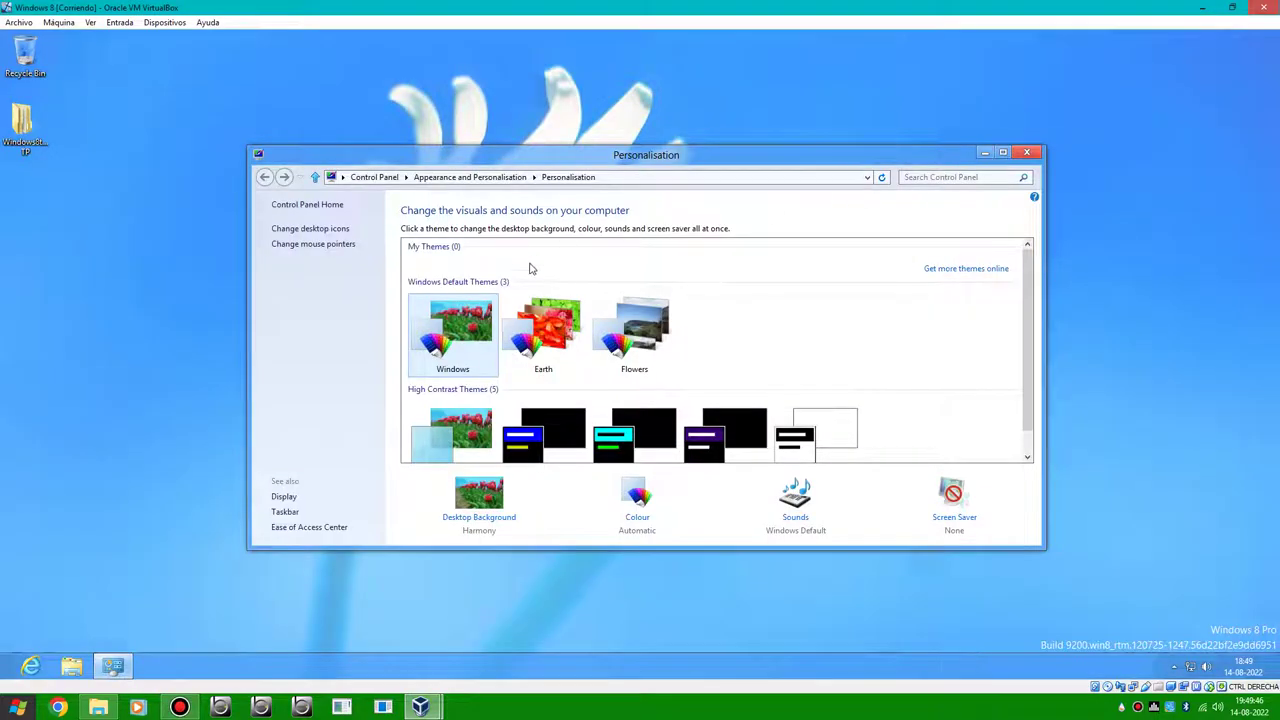
- Apply the Windows Basic theme in Personalisation, and switch back to the default Windows theme
scroll(568, 337, down, 1)
click(462, 414)
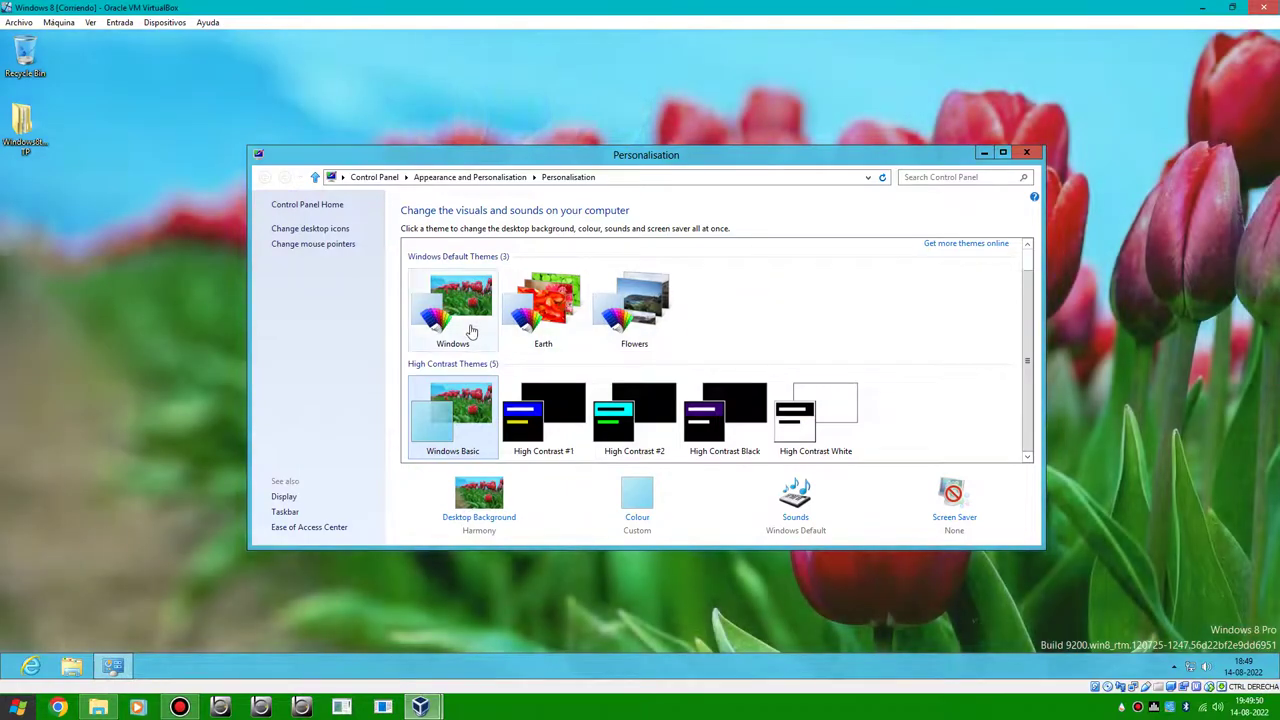
click(470, 330)
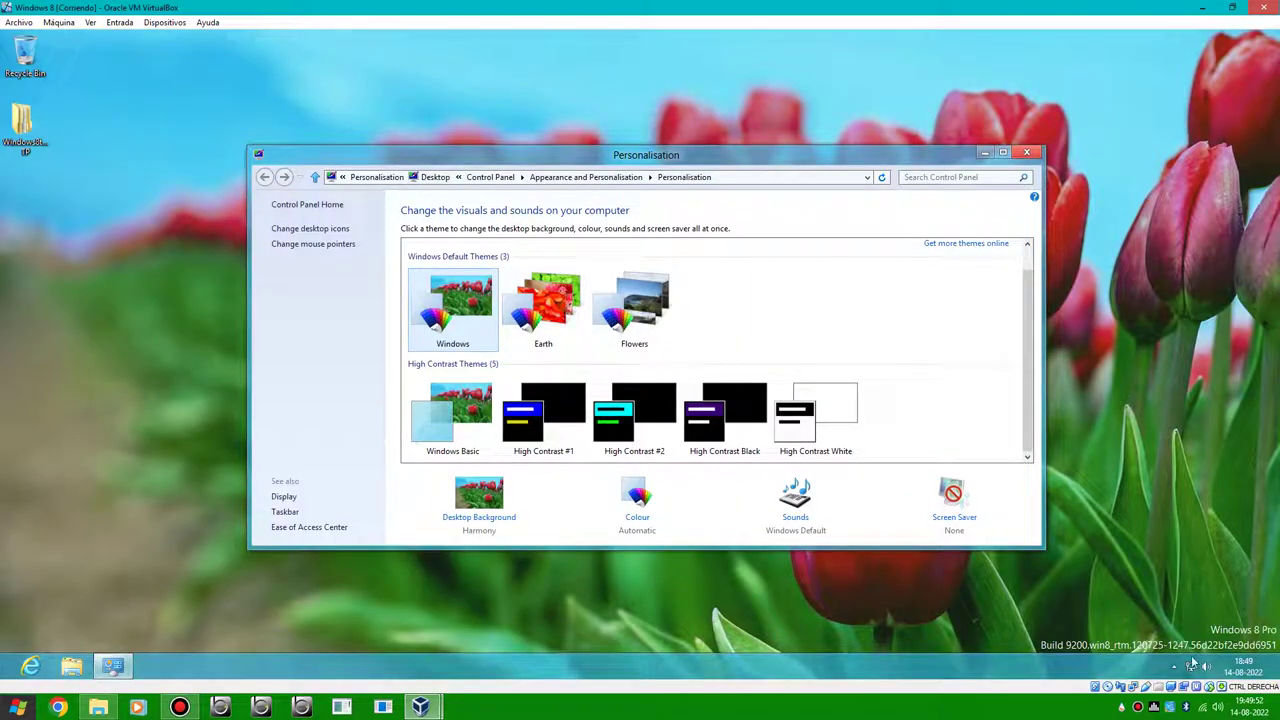
- Look at the virtual machine's volume control, and view the Windows version details with winver and dismiss them
click(1207, 666)
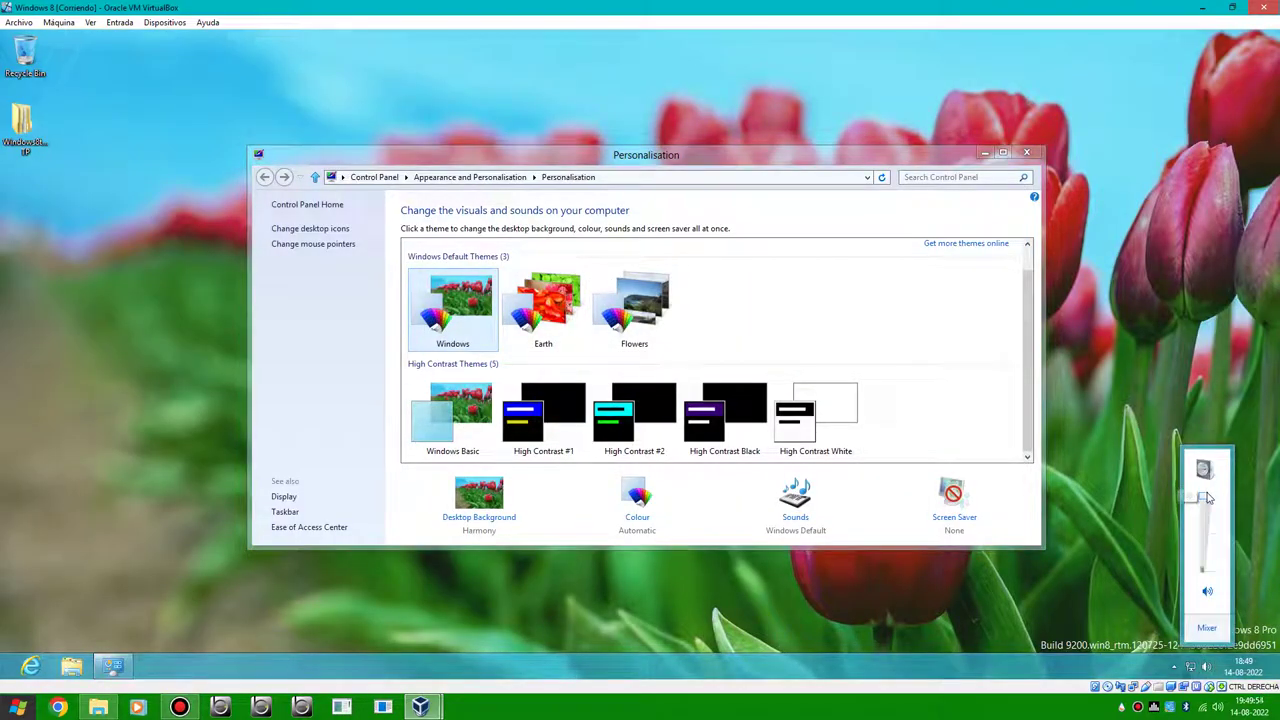
click(810, 296)
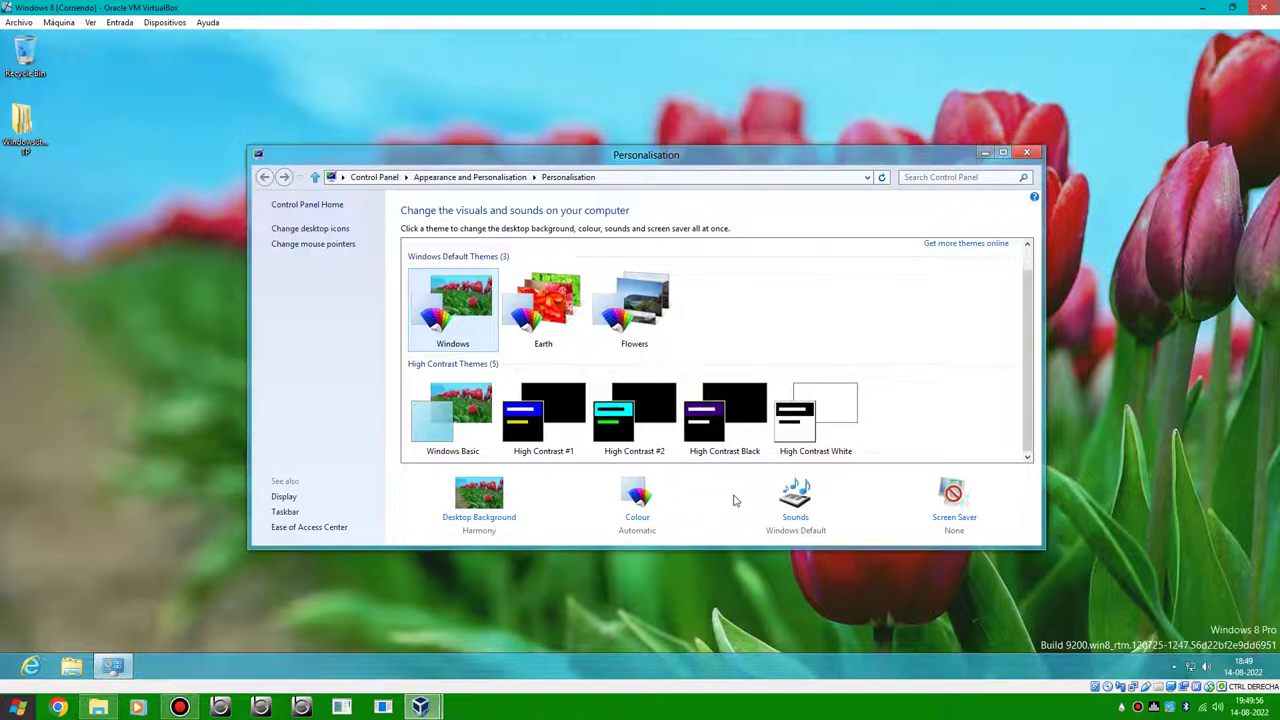
key(super+r)
text(winver)
key(Return)
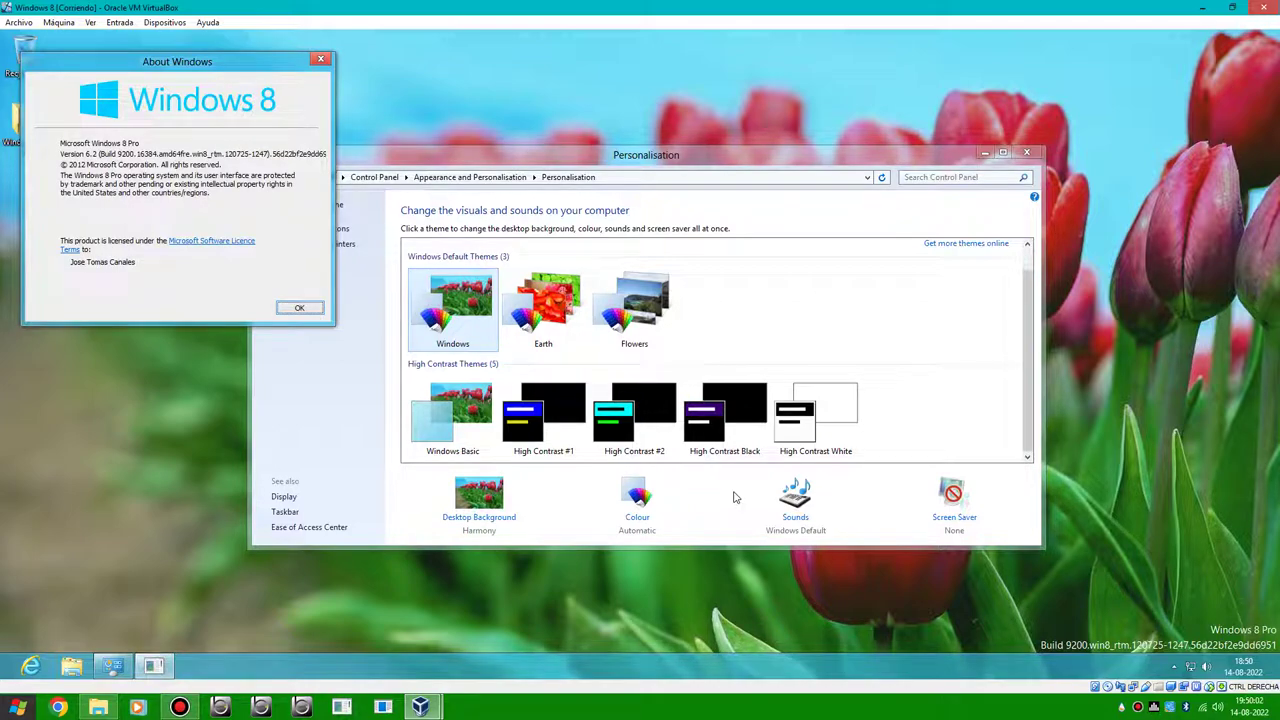
key(Return)
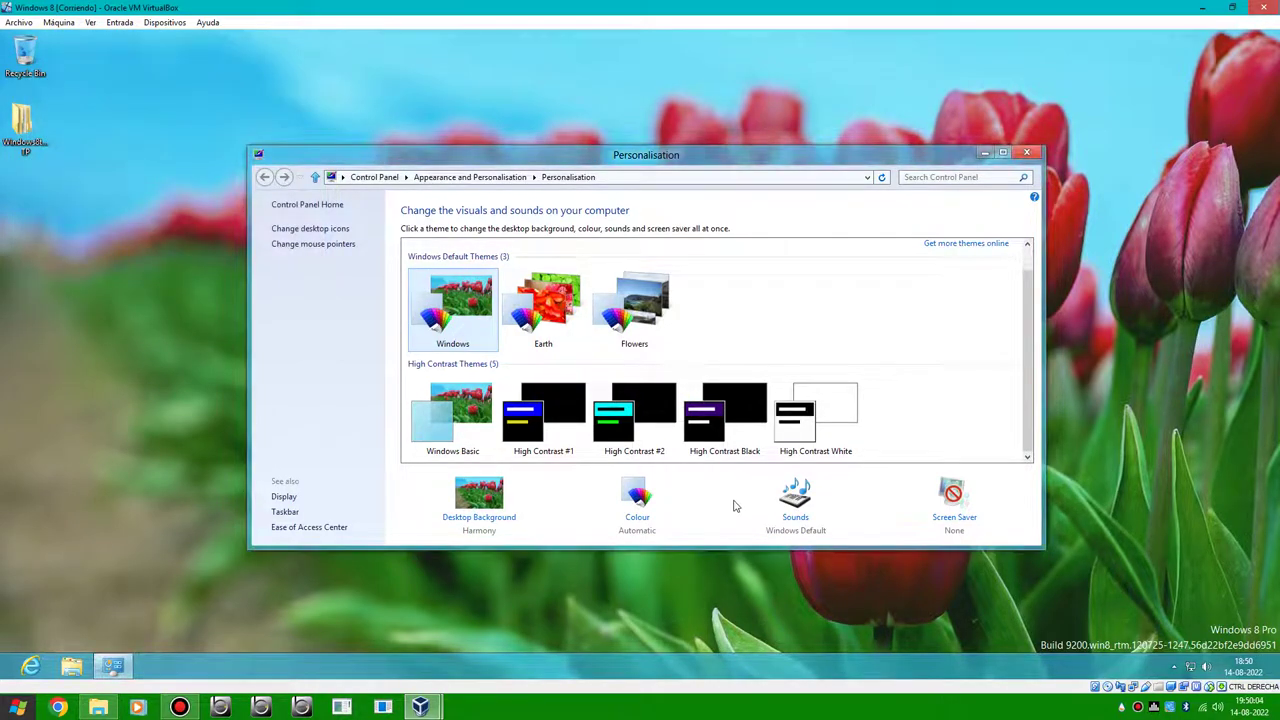
- In the Sound settings, test the Calendar Reminder sound, and enable and apply the Windows start-up sound
click(795, 520)
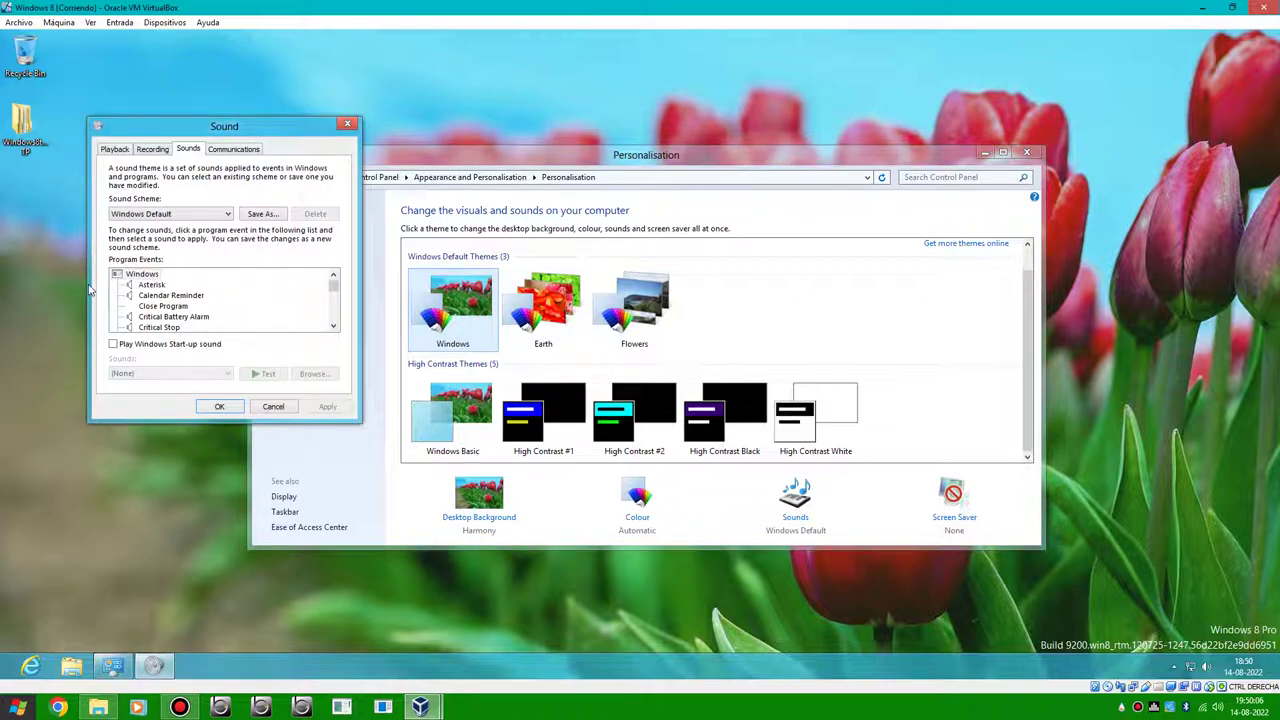
click(150, 285)
click(170, 295)
click(265, 373)
click(168, 345)
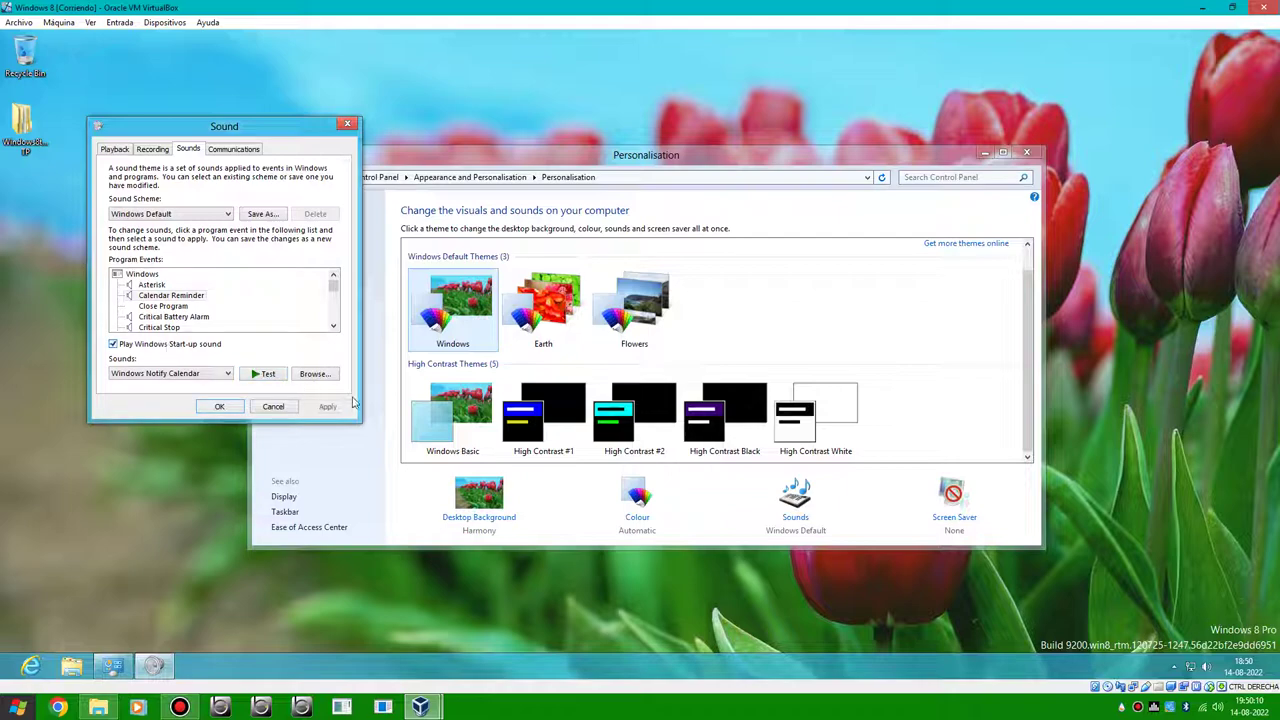
click(328, 406)
- Test the sounds of the Windows events from Critical Battery Alarm through Device Failed to Connect
click(174, 316)
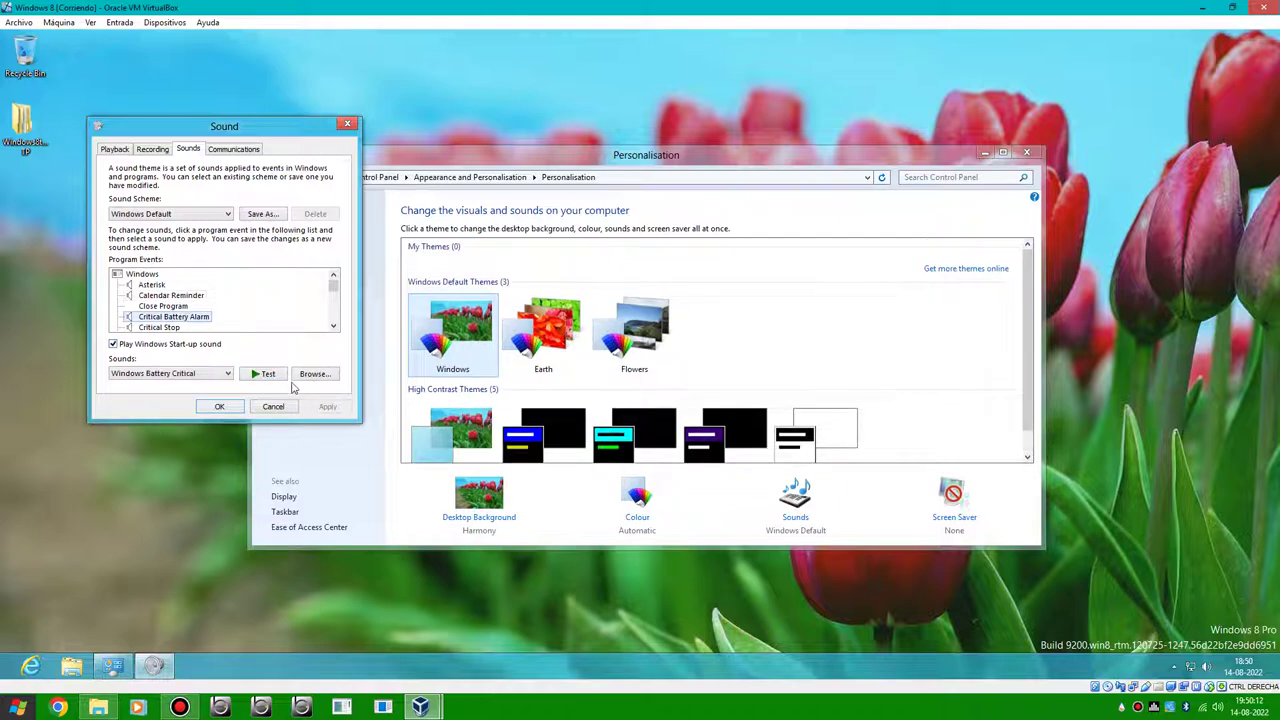
click(270, 376)
click(164, 328)
click(261, 375)
click(172, 328)
click(176, 328)
click(260, 374)
click(186, 328)
click(254, 374)
click(206, 328)
click(256, 374)
- Test the Exclamation, Instant Message Notification and Low Battery Alarm sounds
click(175, 328)
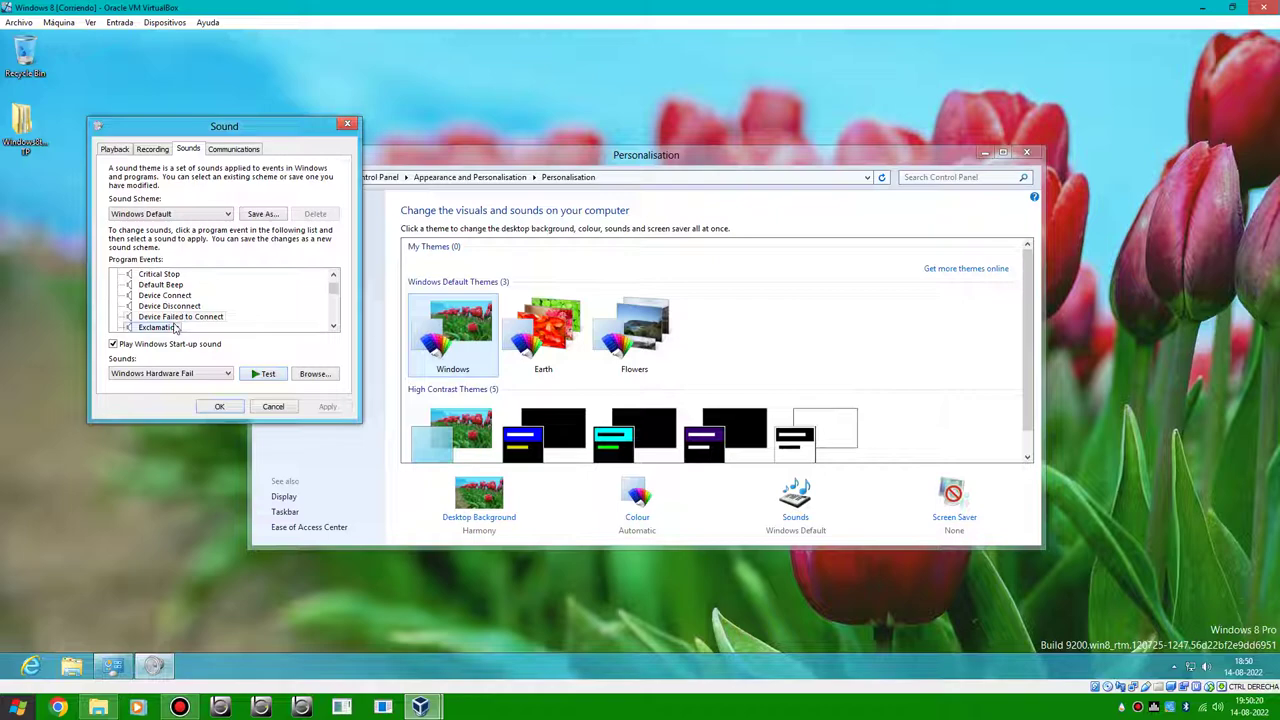
click(260, 374)
click(208, 328)
click(250, 378)
click(190, 328)
click(264, 379)
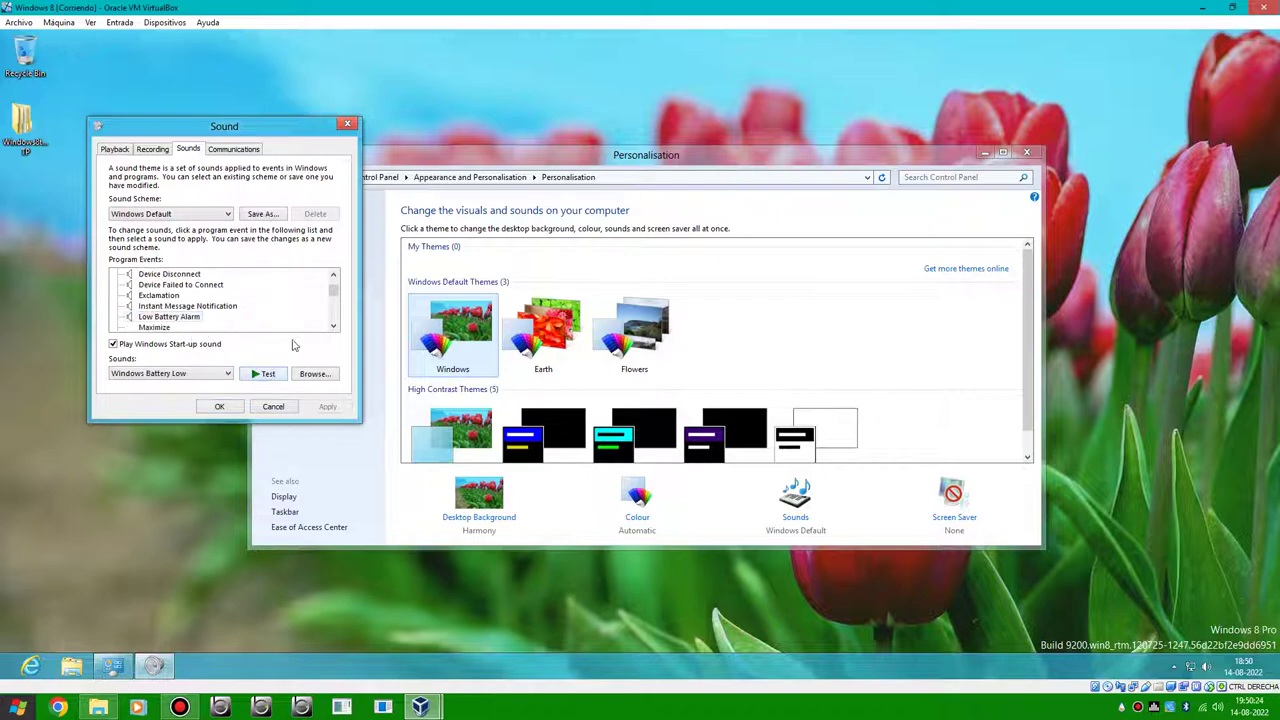
- Preview the sounds following Low Battery Alarm, from the menu events through the fax, mail and text notifications to NFP Connection
click(333, 327)
click(333, 327)
click(164, 275)
click(168, 286)
click(333, 327)
double_click(333, 327)
click(178, 275)
click(187, 287)
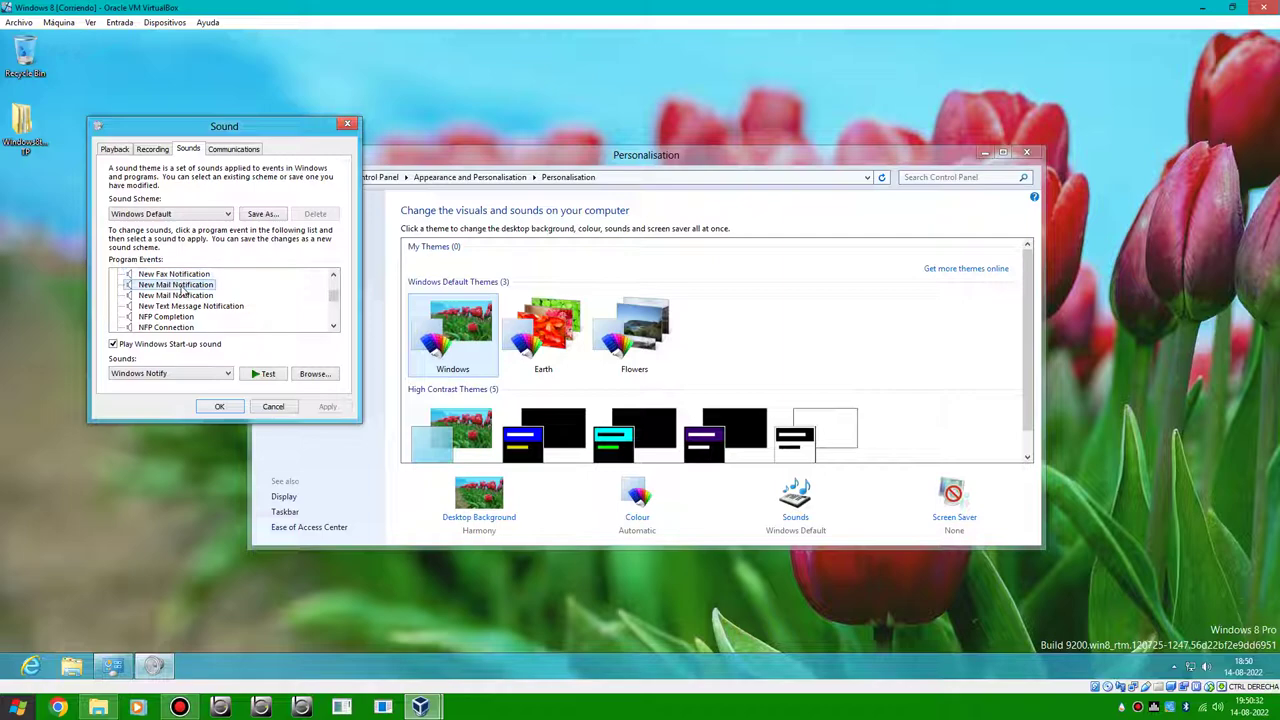
click(185, 296)
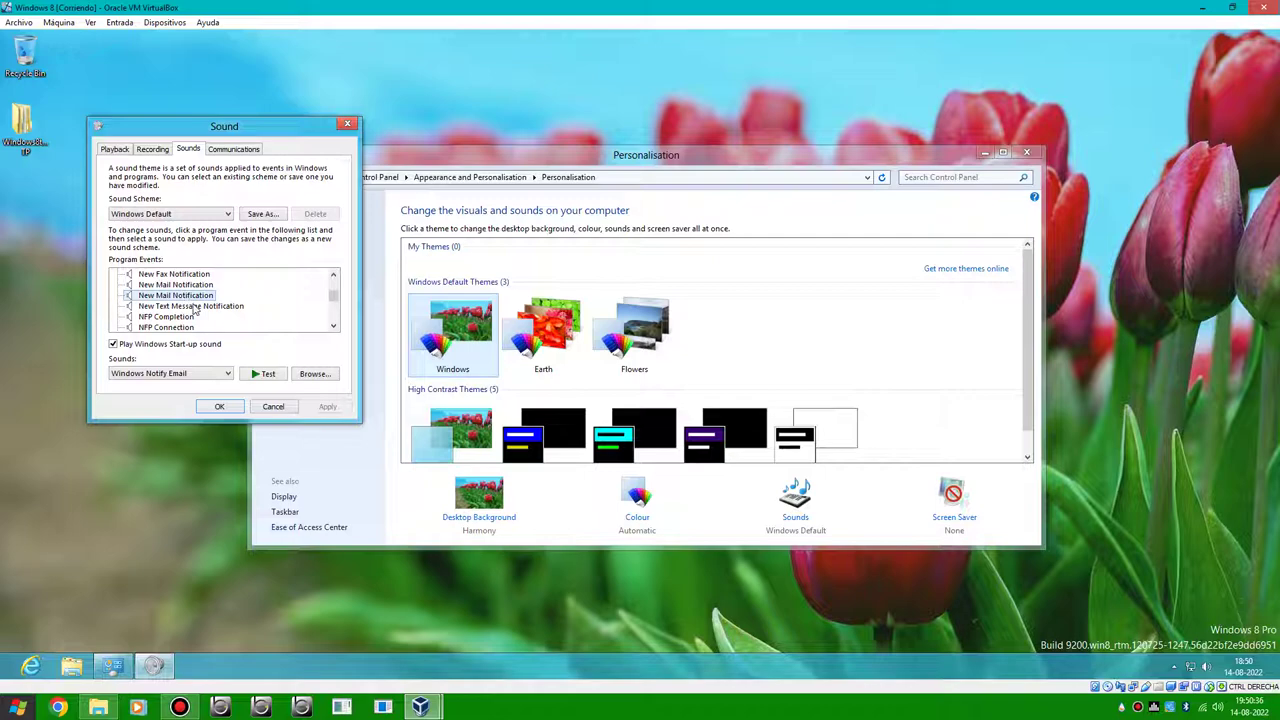
click(195, 307)
click(189, 316)
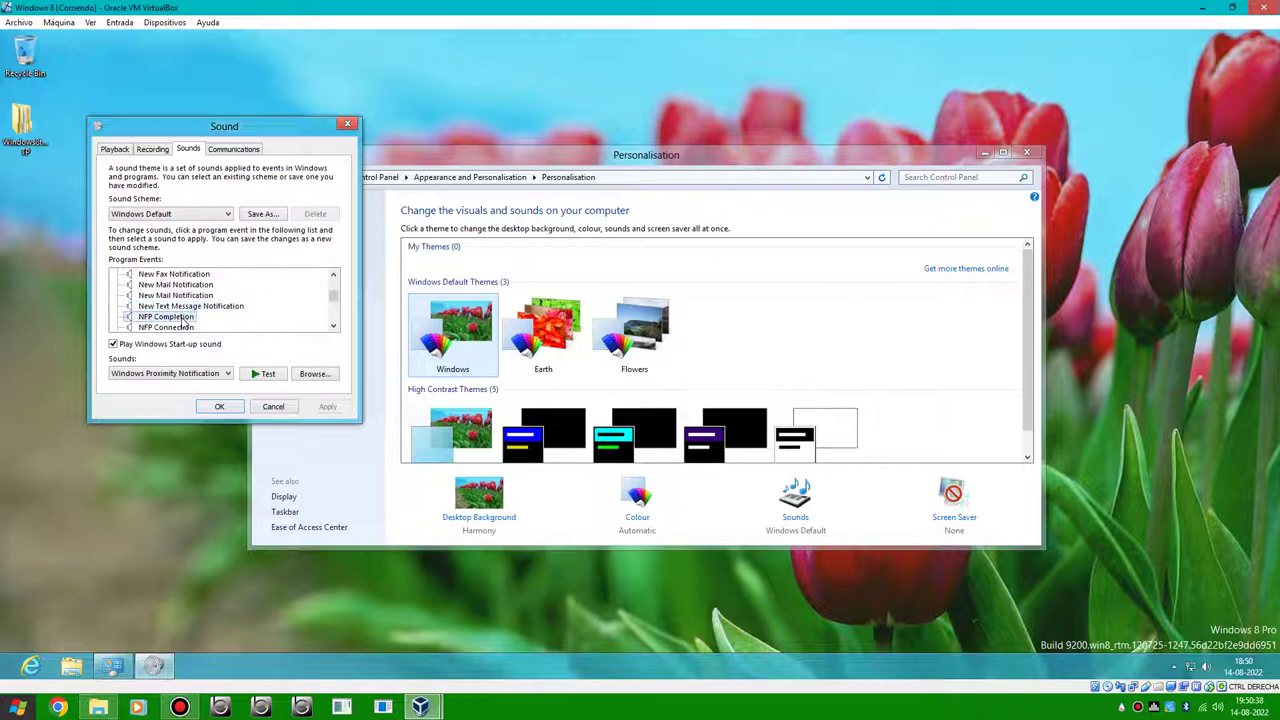
click(183, 328)
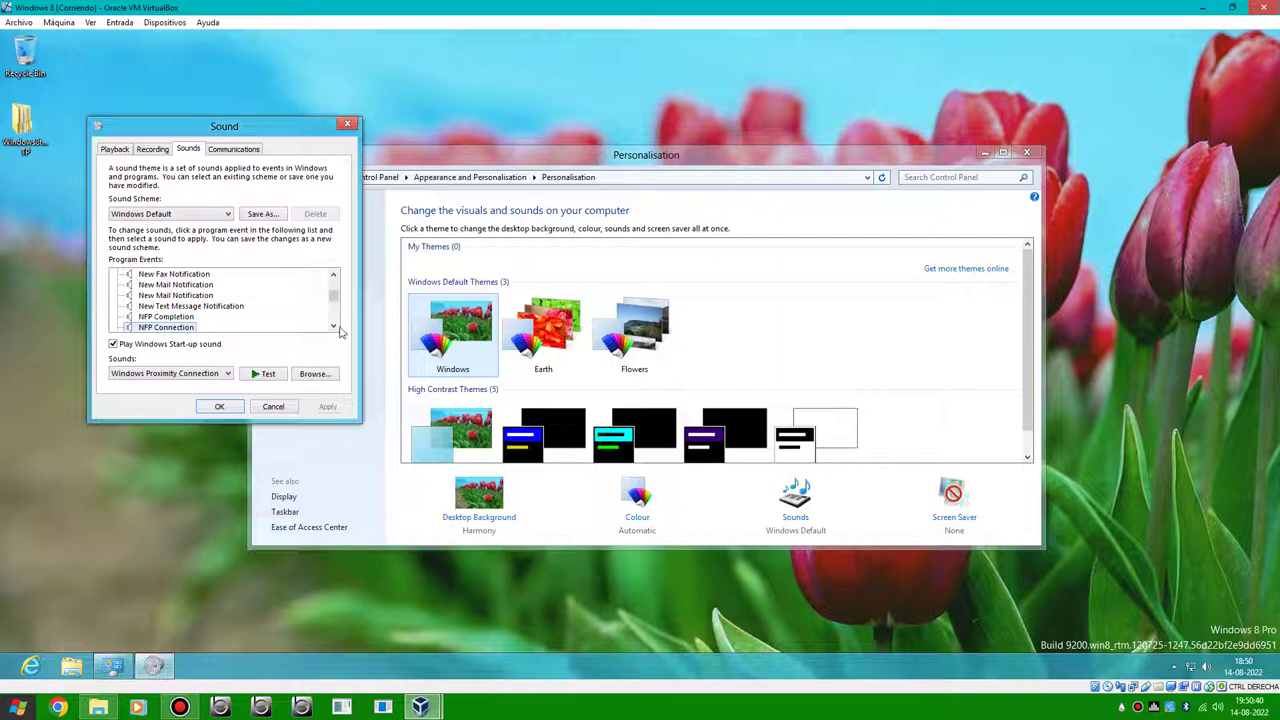
- Preview the sounds assigned to the Notification and Print Complete events
click(334, 327)
click(334, 327)
click(334, 327)
click(334, 327)
click(334, 327)
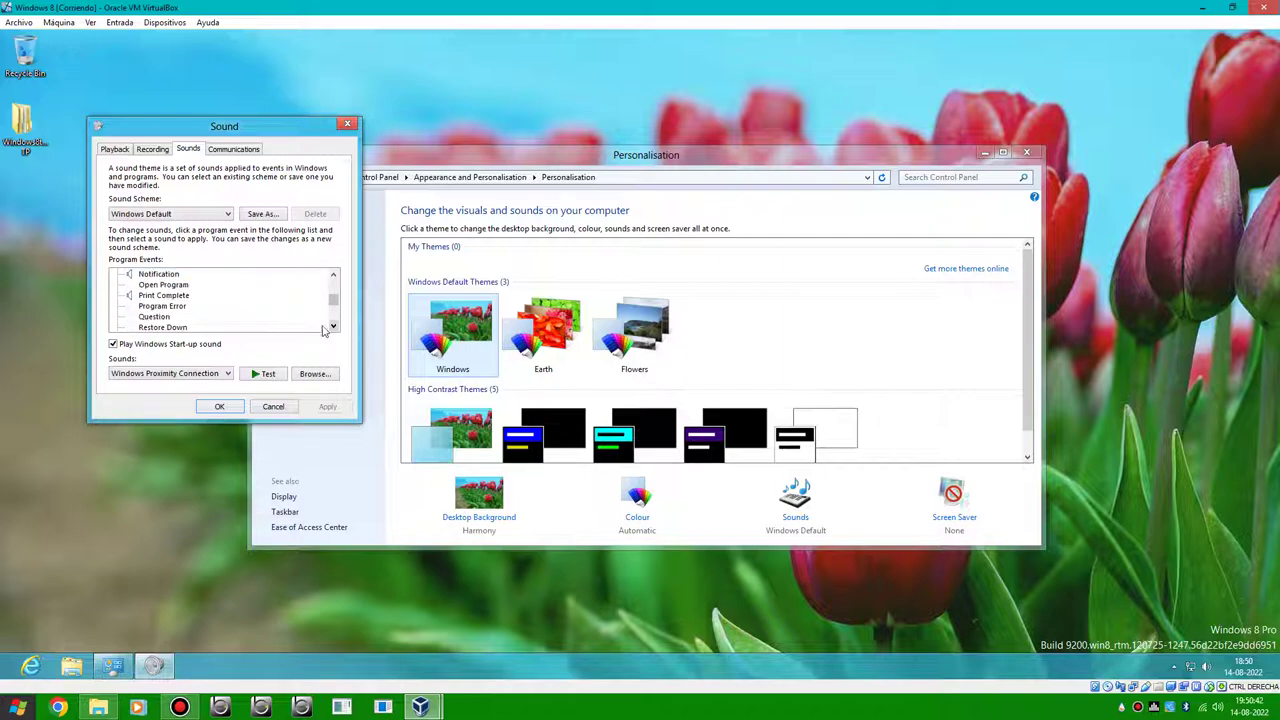
click(140, 276)
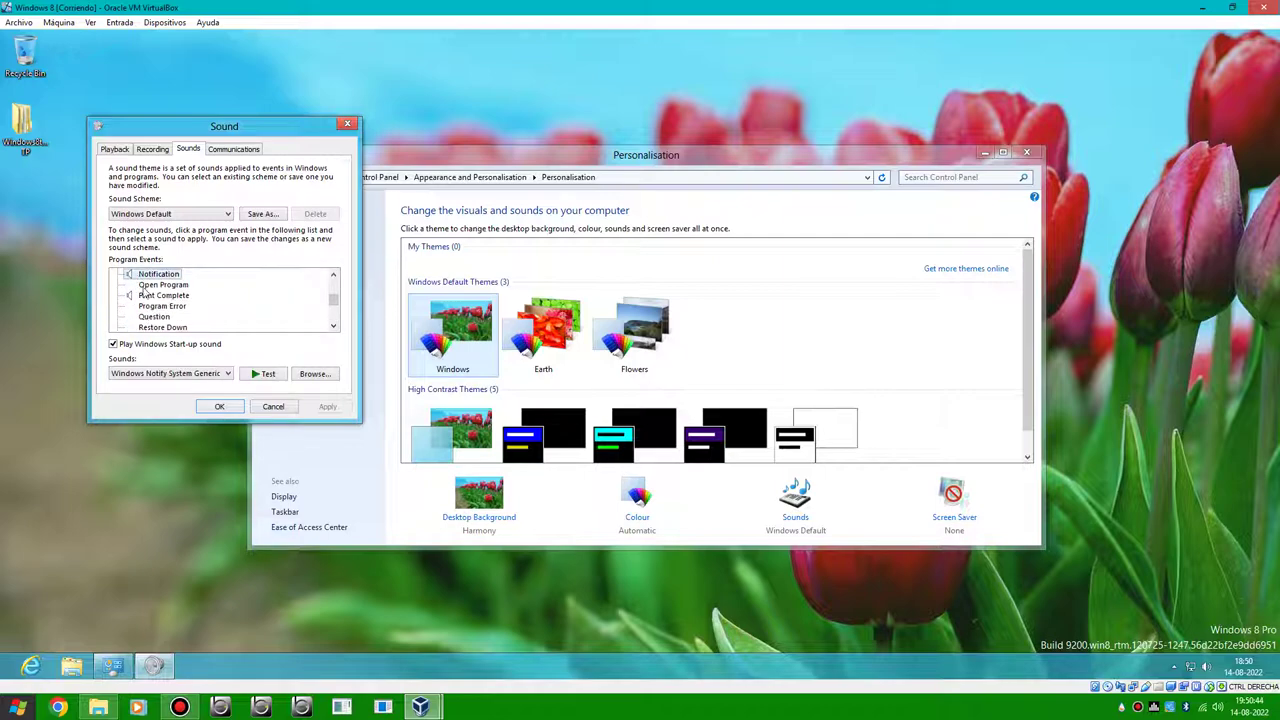
click(150, 296)
- Preview the sounds assigned to the System Notification and Windows User Account Control events
click(333, 327)
click(333, 327)
click(333, 327)
click(333, 327)
click(333, 327)
click(333, 327)
click(333, 327)
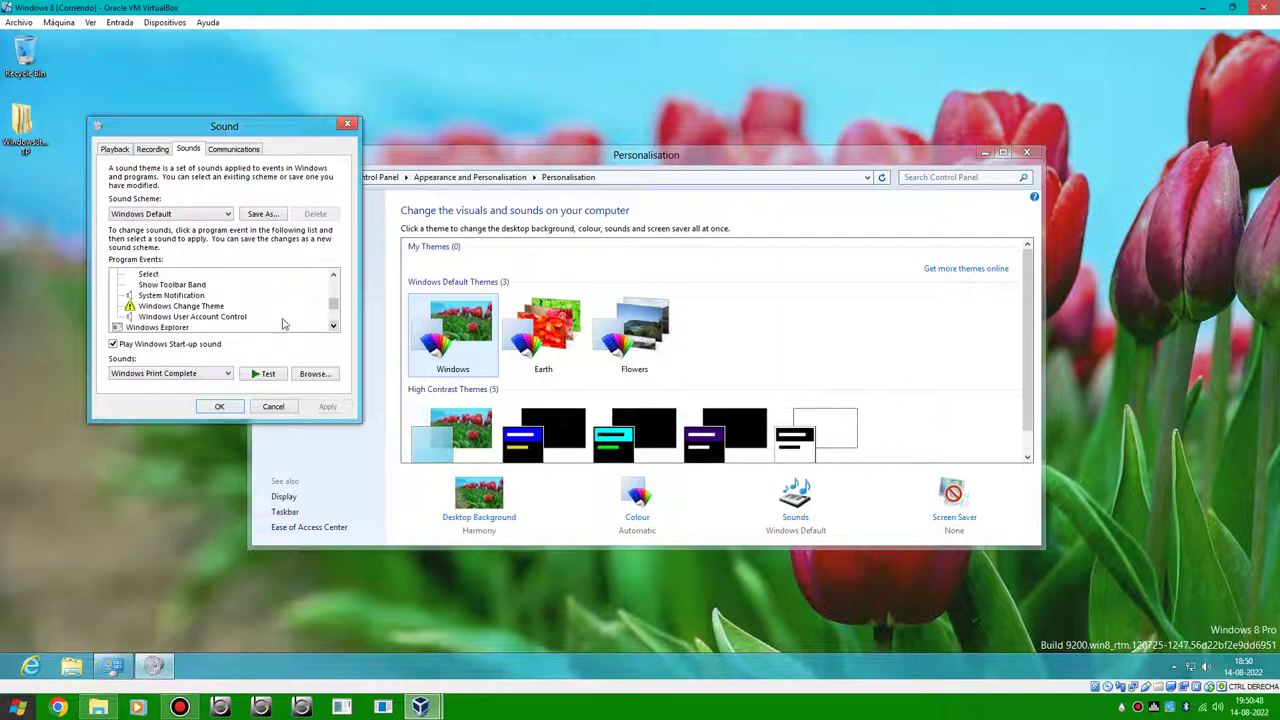
click(190, 295)
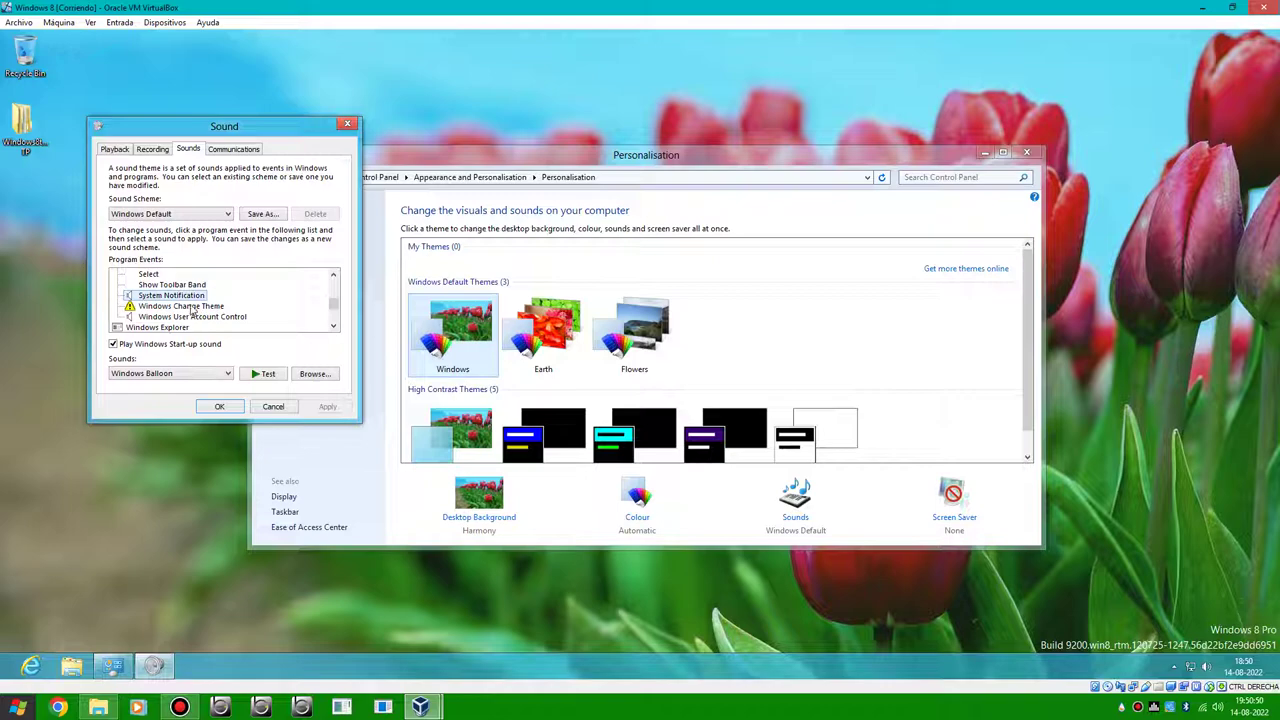
click(196, 317)
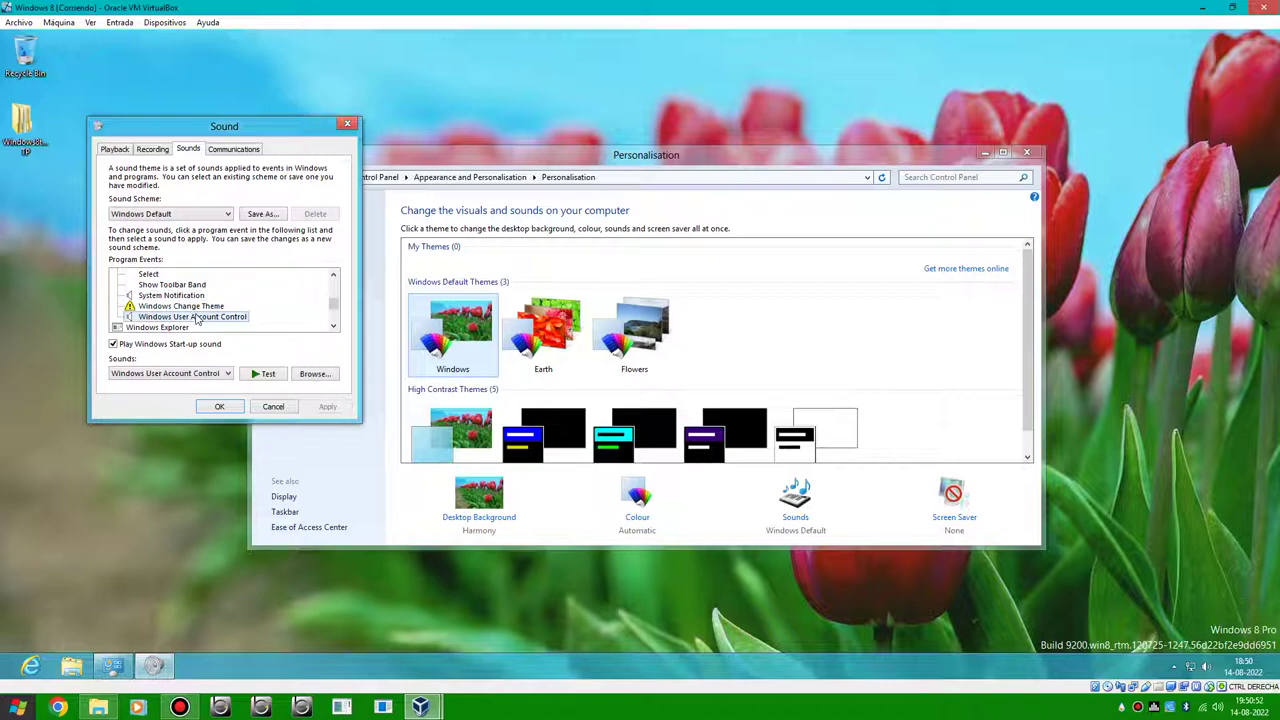
- Assign the Windows Logon sound to the Windows Change Theme event and test it
click(190, 306)
click(186, 379)
scroll(180, 500, down, 10)
scroll(182, 530, down, 2)
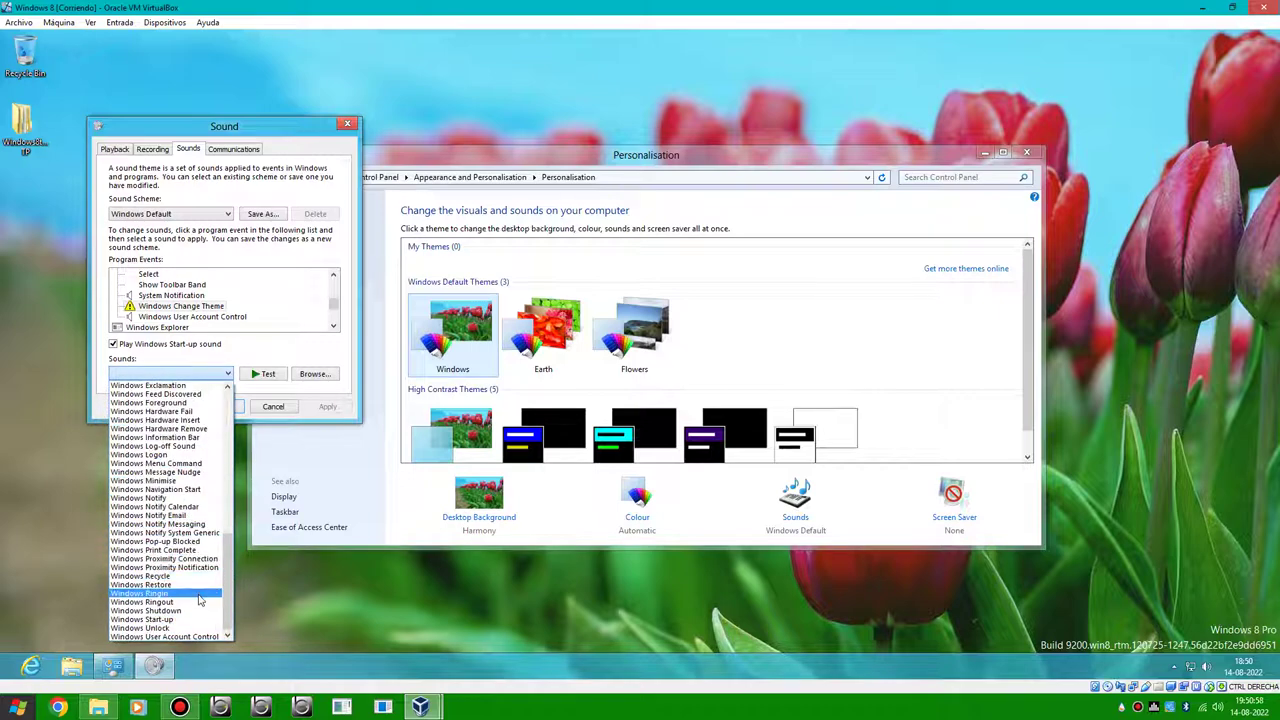
scroll(198, 580, up, 2)
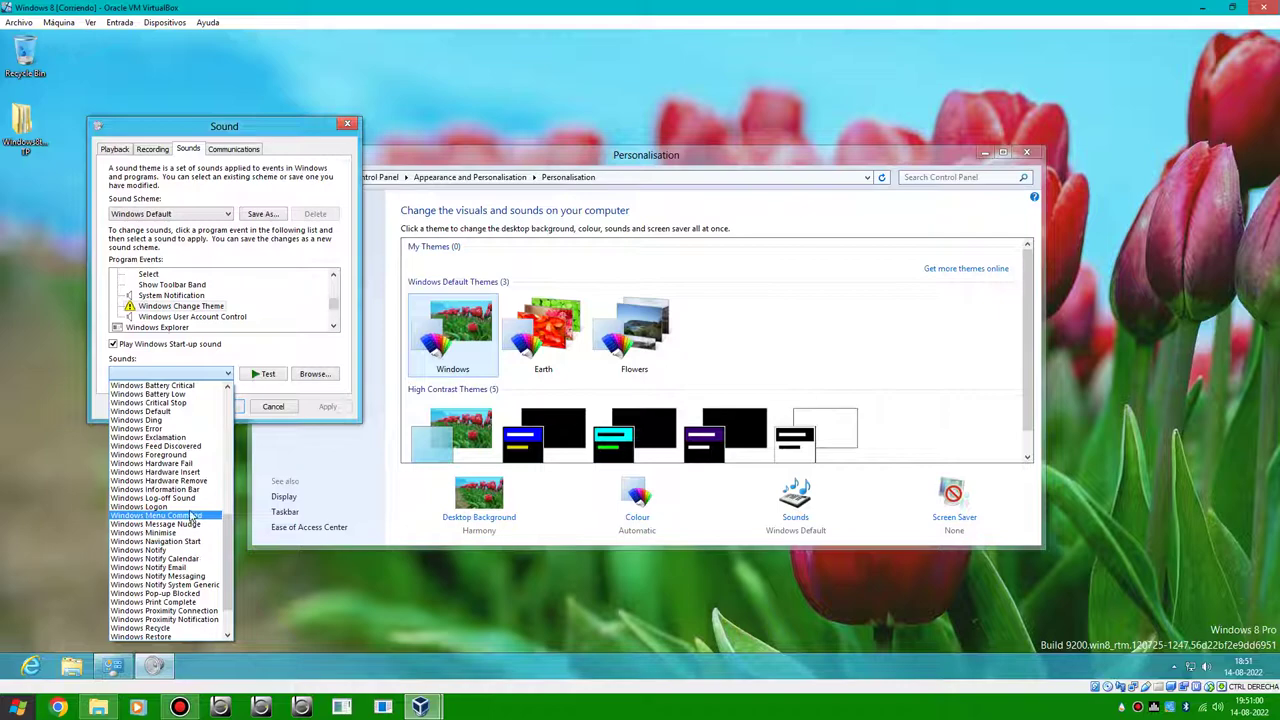
click(190, 507)
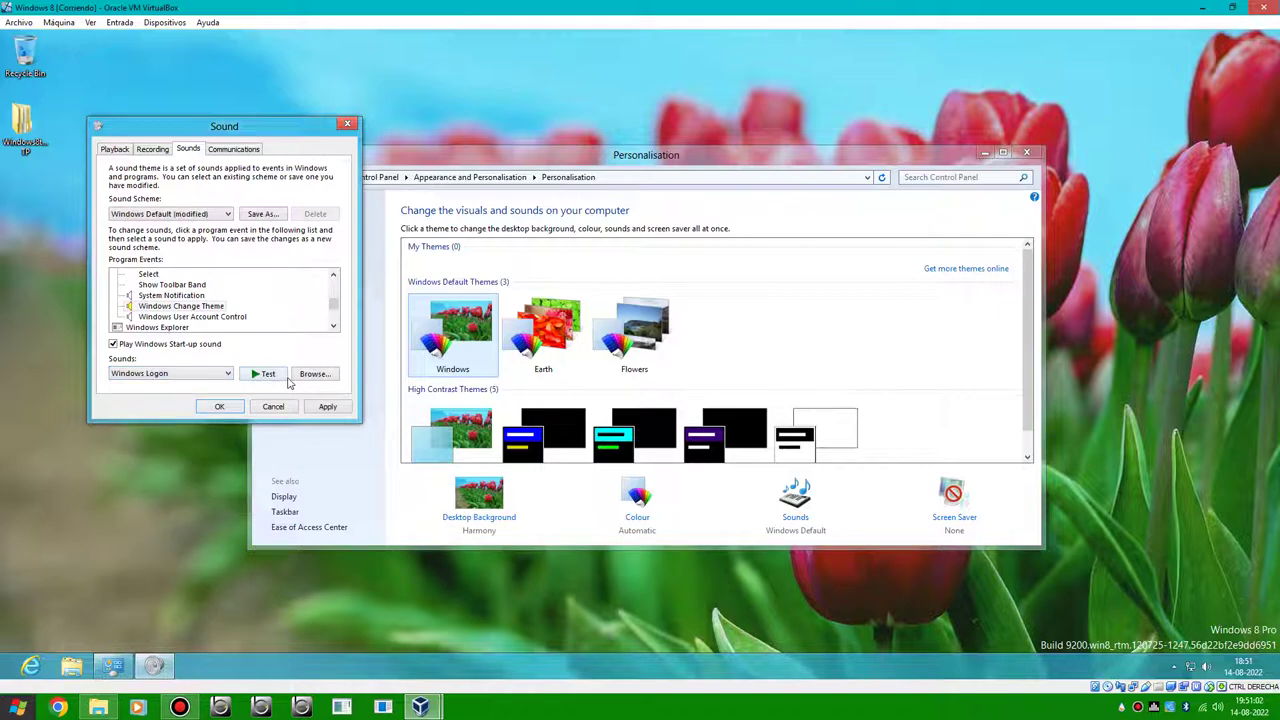
click(284, 376)
- Save the modified sound scheme as 90 and apply it
click(263, 214)
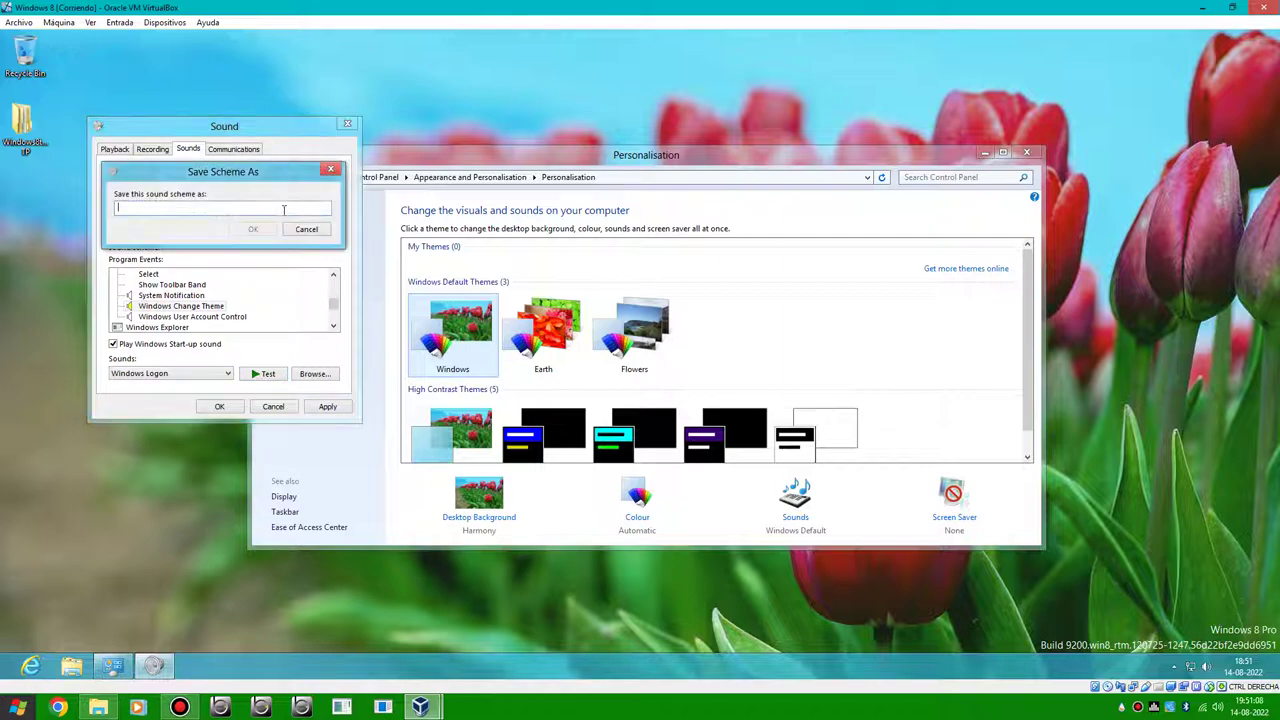
text(90)
click(262, 229)
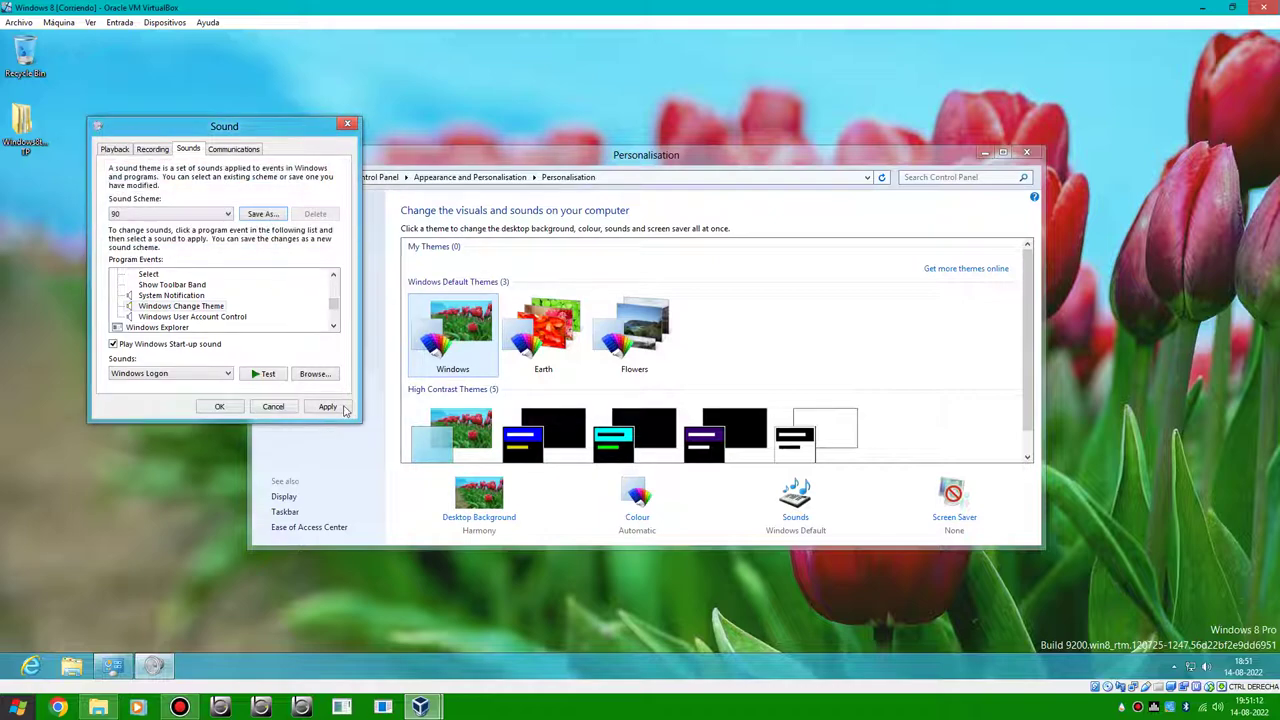
click(336, 408)
- Preview the Windows User Account Control sound and the Blocked Pop-up Window and Empty Recycle Bin sounds of Windows Explorer
click(221, 316)
scroll(221, 319, down, 1)
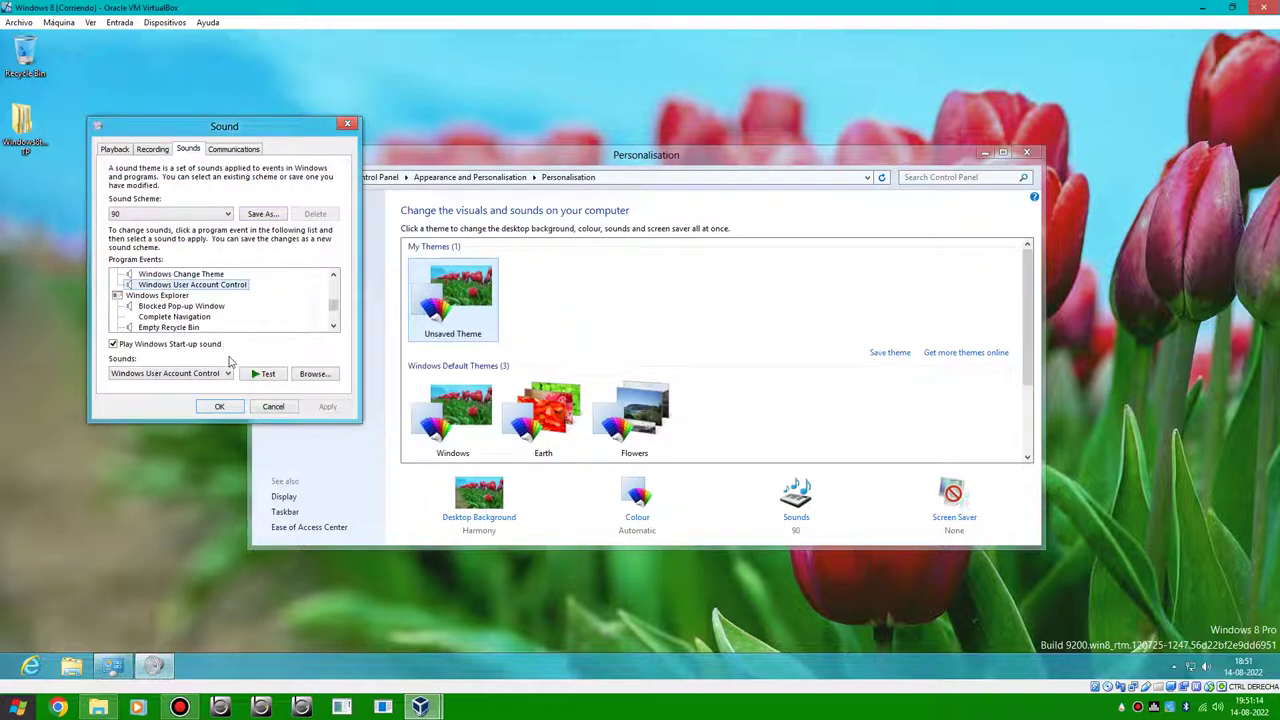
click(190, 306)
click(247, 371)
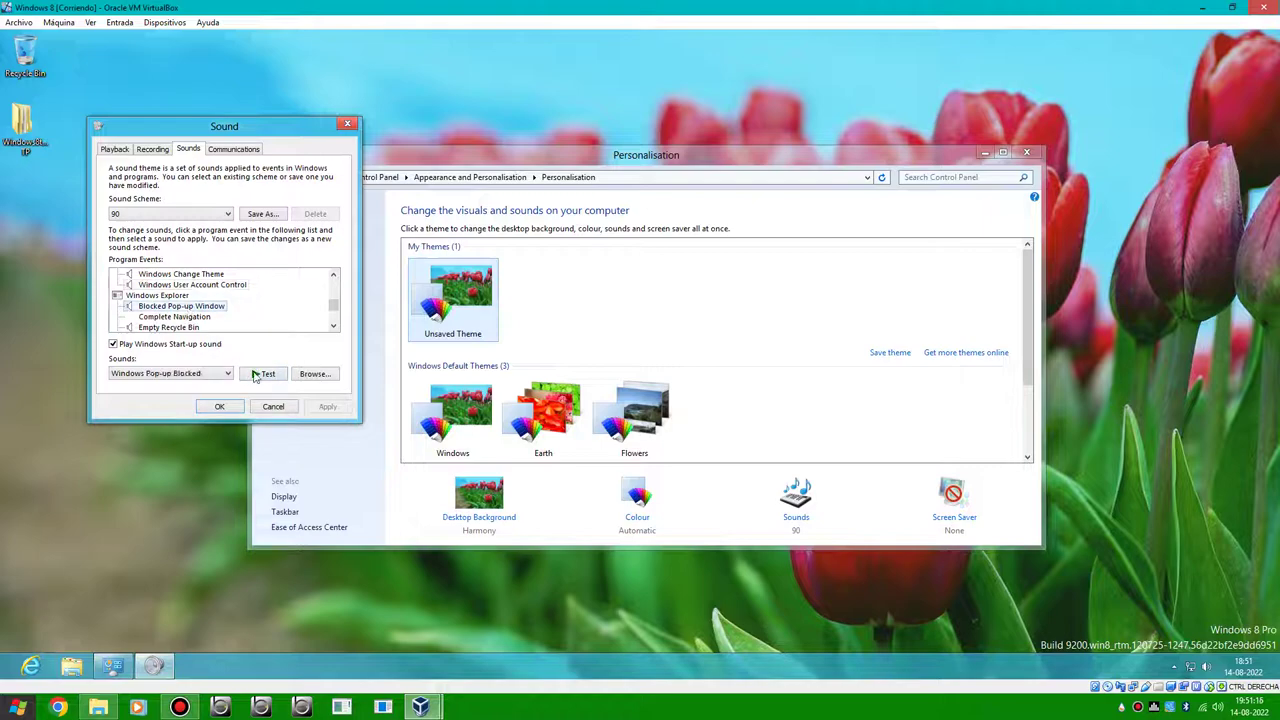
scroll(200, 330, down, 1)
click(168, 316)
- Preview the Windows Explorer sounds FaxError, FaxLineRings, FaxSent, Feed Discovered and Start Navigation
click(160, 327)
scroll(185, 335, down, 1)
click(188, 327)
click(155, 329)
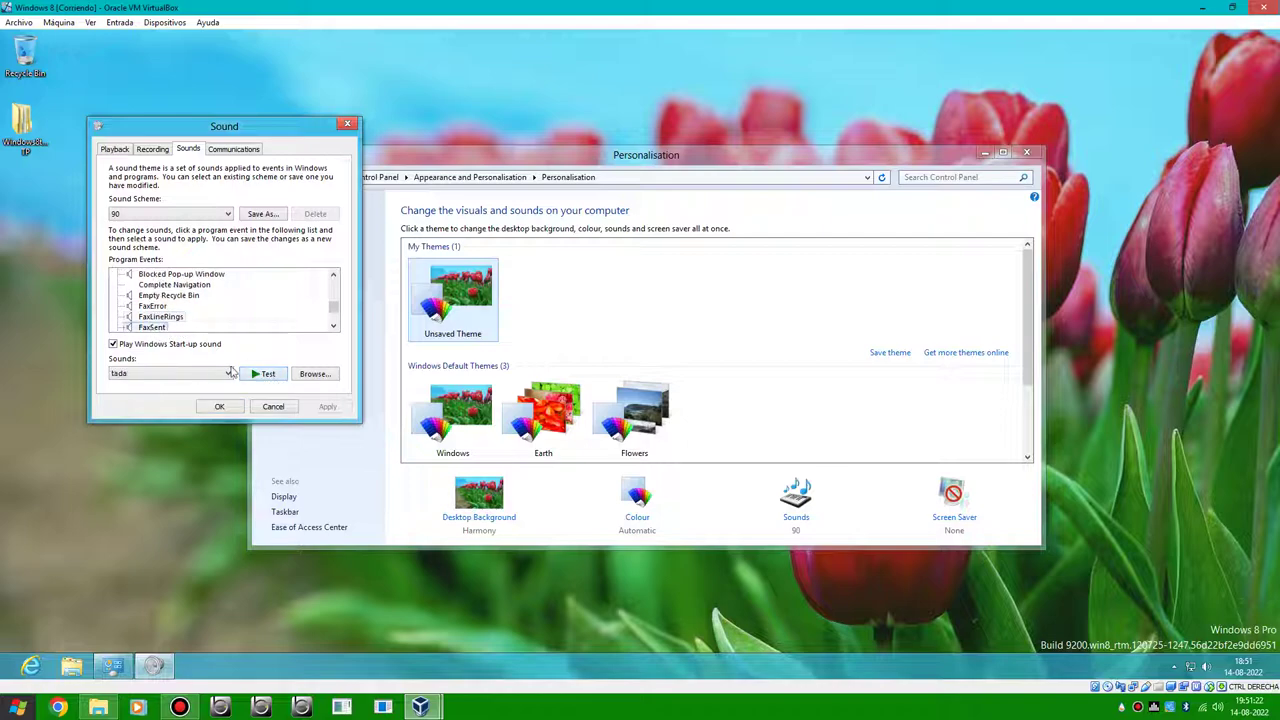
scroll(170, 334, down, 1)
click(181, 329)
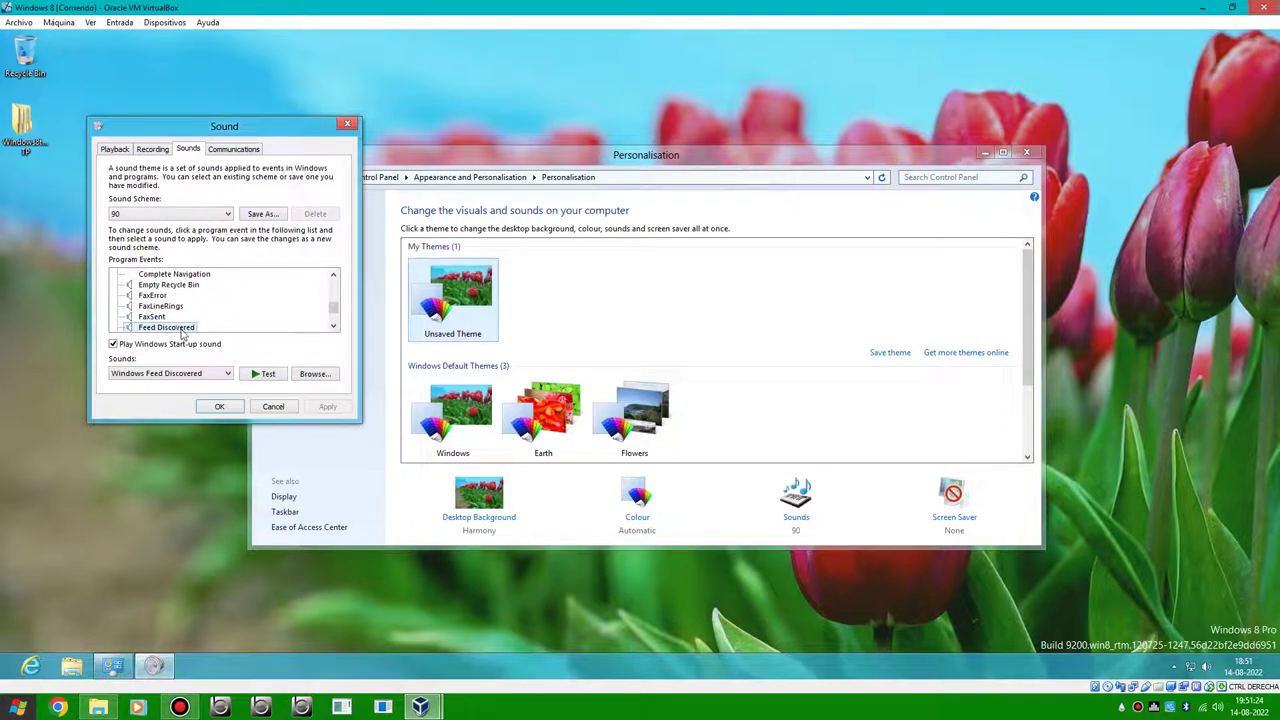
scroll(330, 330, down, 2)
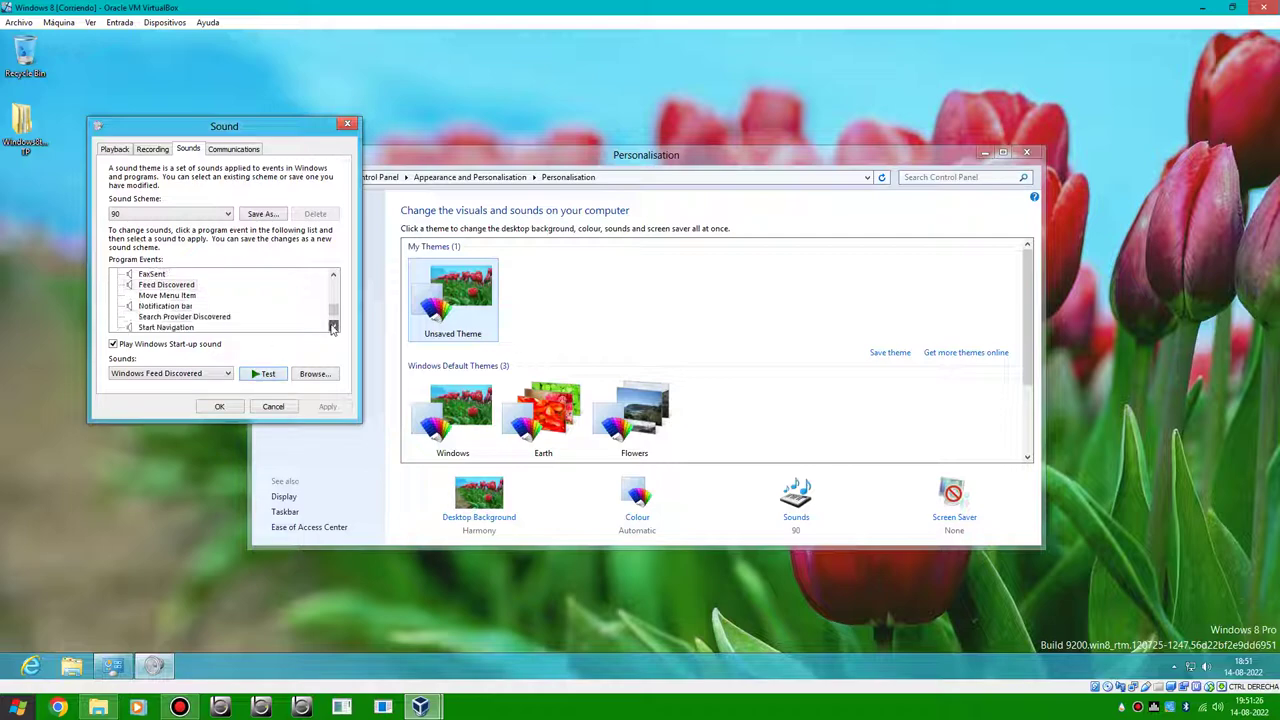
click(185, 296)
click(180, 317)
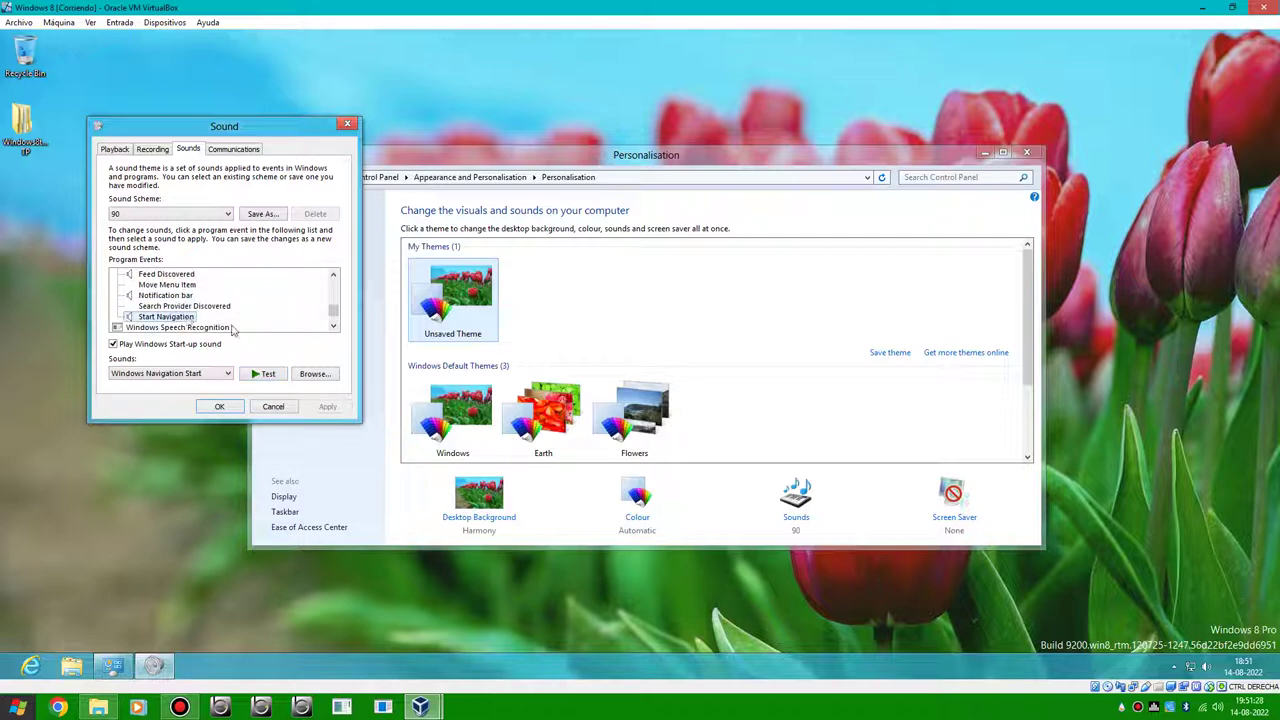
- Preview the Windows Speech Recognition sounds from Disambiguation Numbers to Sleep, declining to copy the Aero Glass machine code when asked
scroll(260, 310, down, 3)
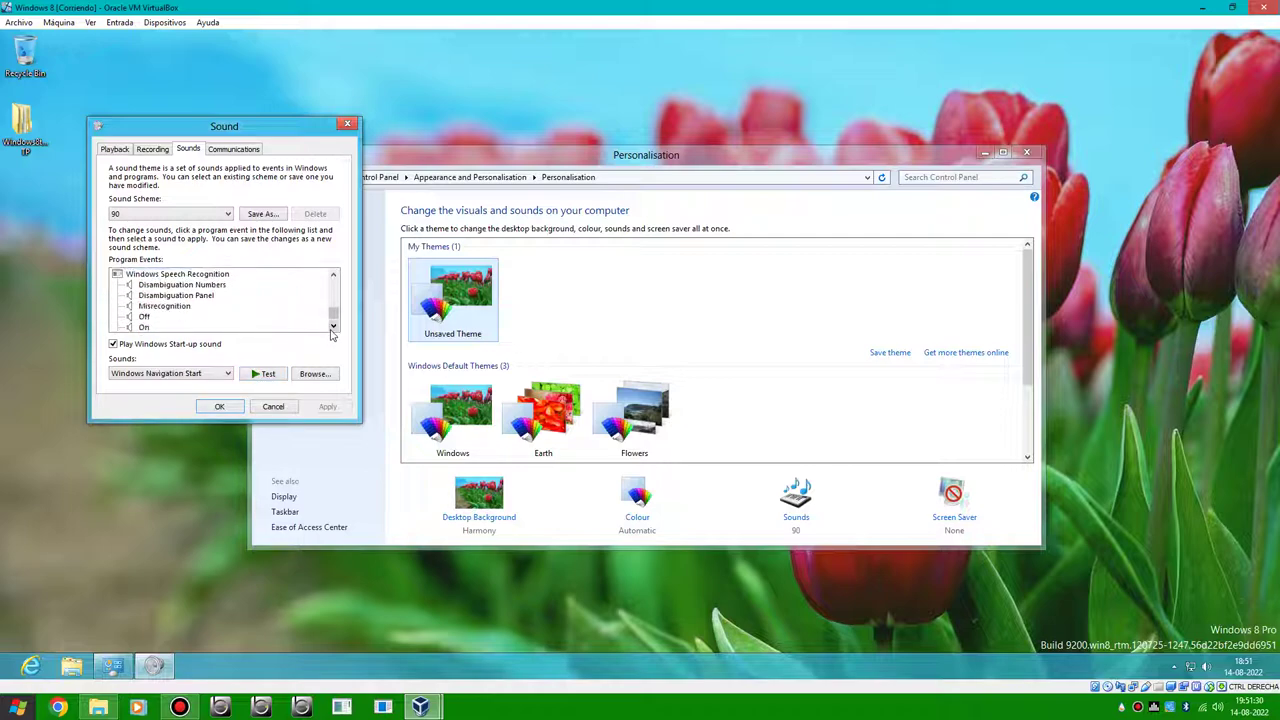
click(198, 274)
click(182, 285)
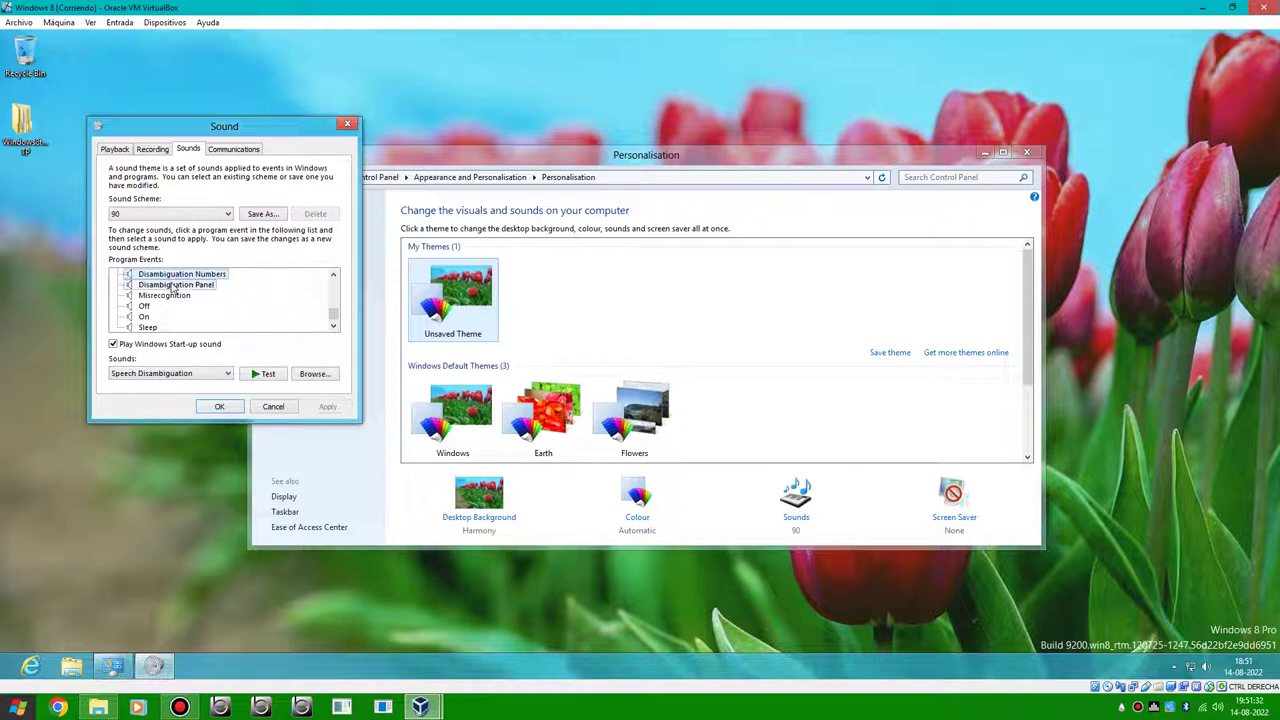
click(145, 306)
click(144, 316)
click(144, 306)
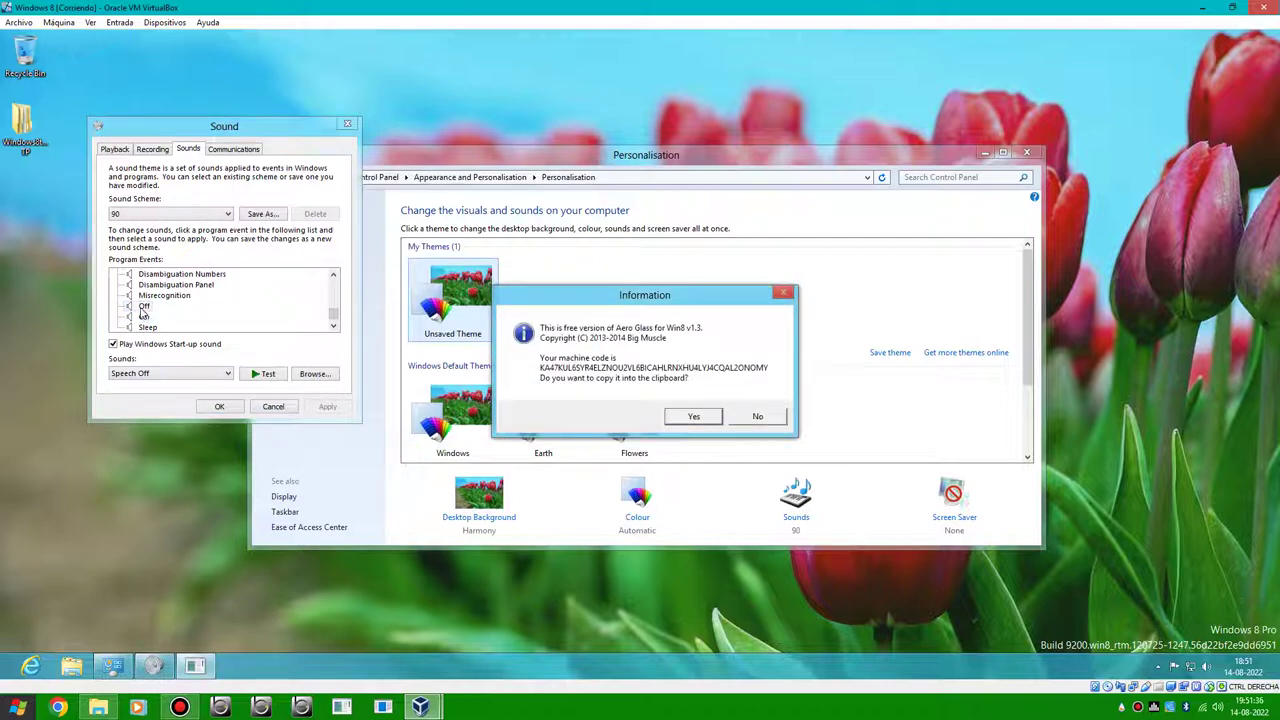
click(756, 417)
click(142, 317)
click(147, 327)
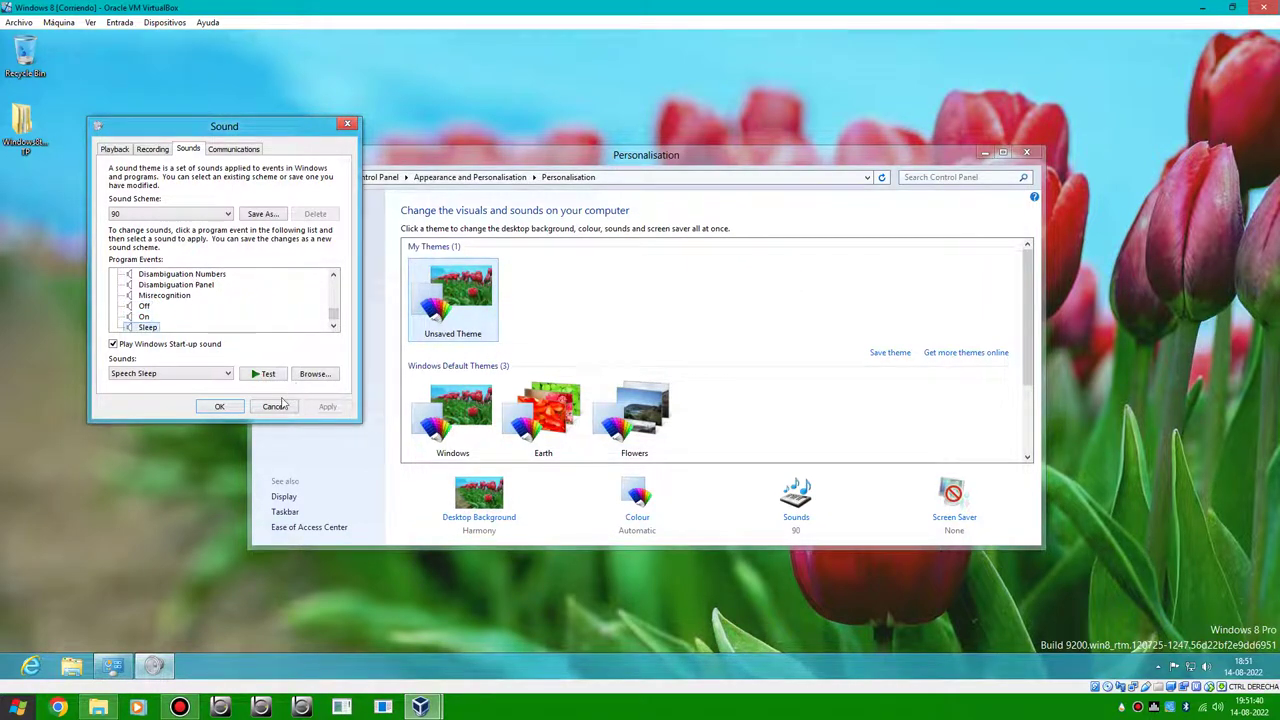
- Close the Sound settings and the Personalisation window, and open Libraries in File Explorer
click(272, 406)
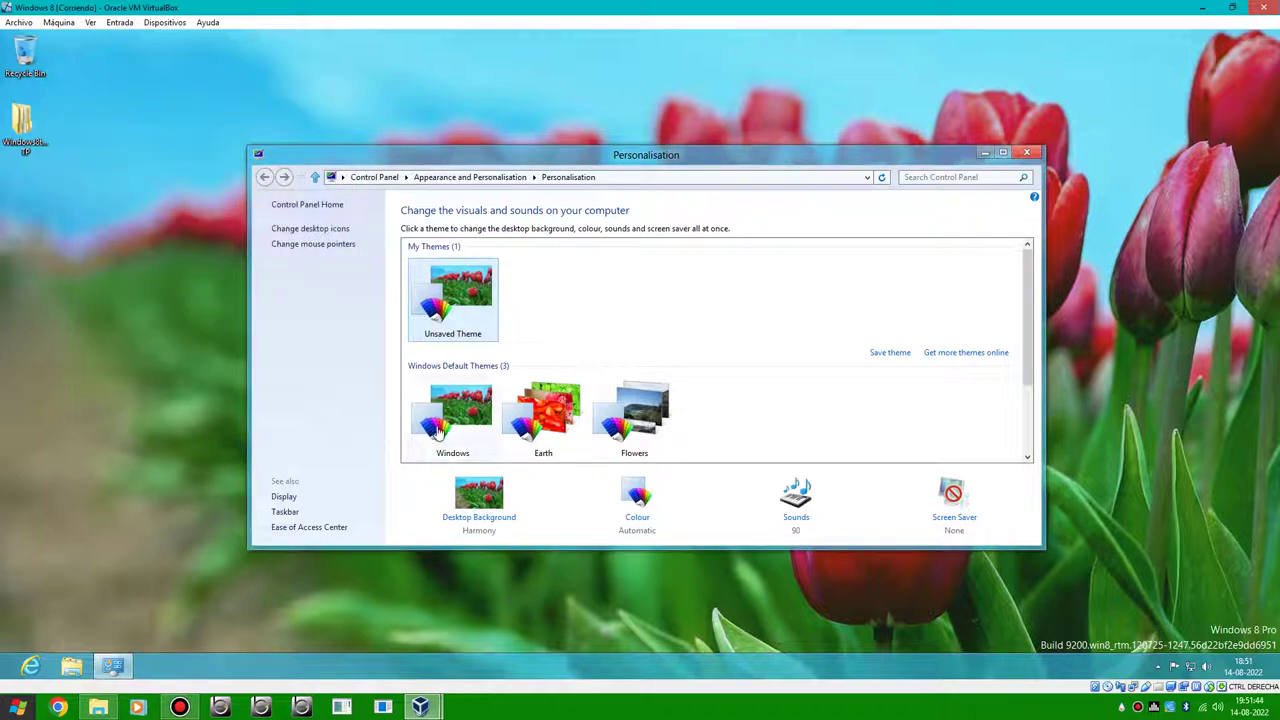
click(1027, 152)
click(74, 666)
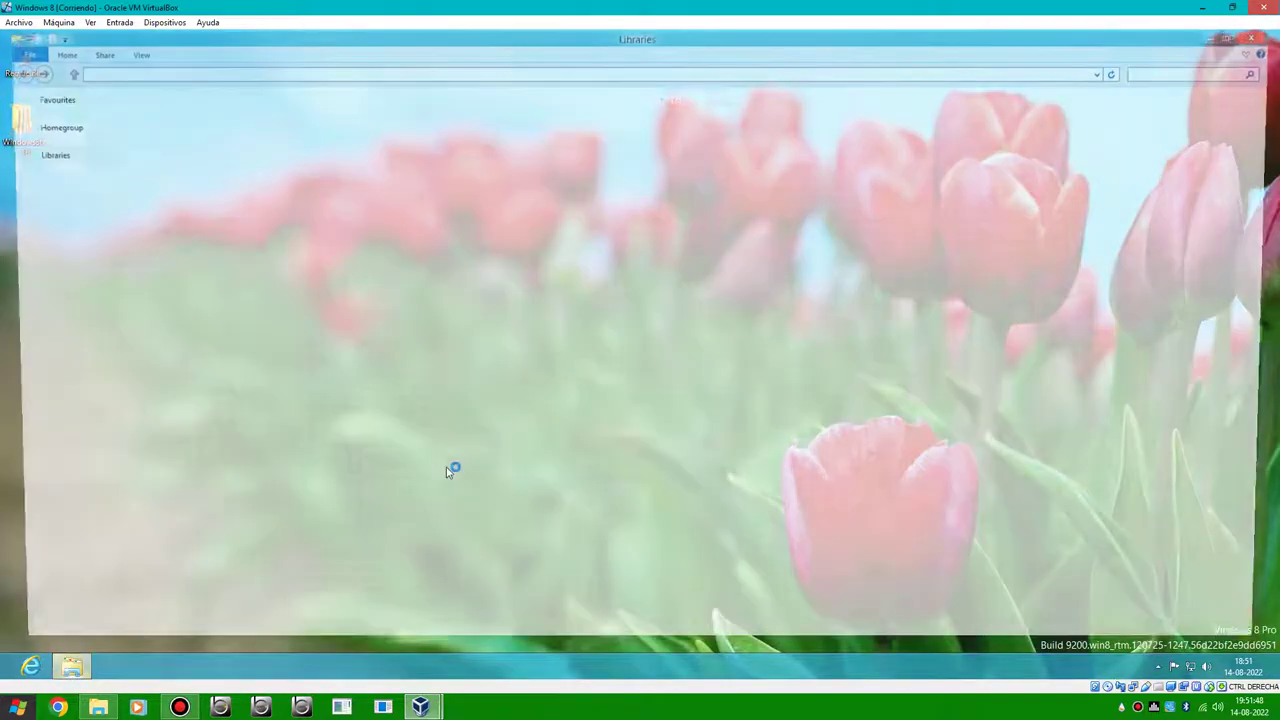
- Restore the maximised Libraries window to its smaller size and open the Windows\Media folder on Local Disk (C:)
double_click(590, 49)
right_click(157, 411)
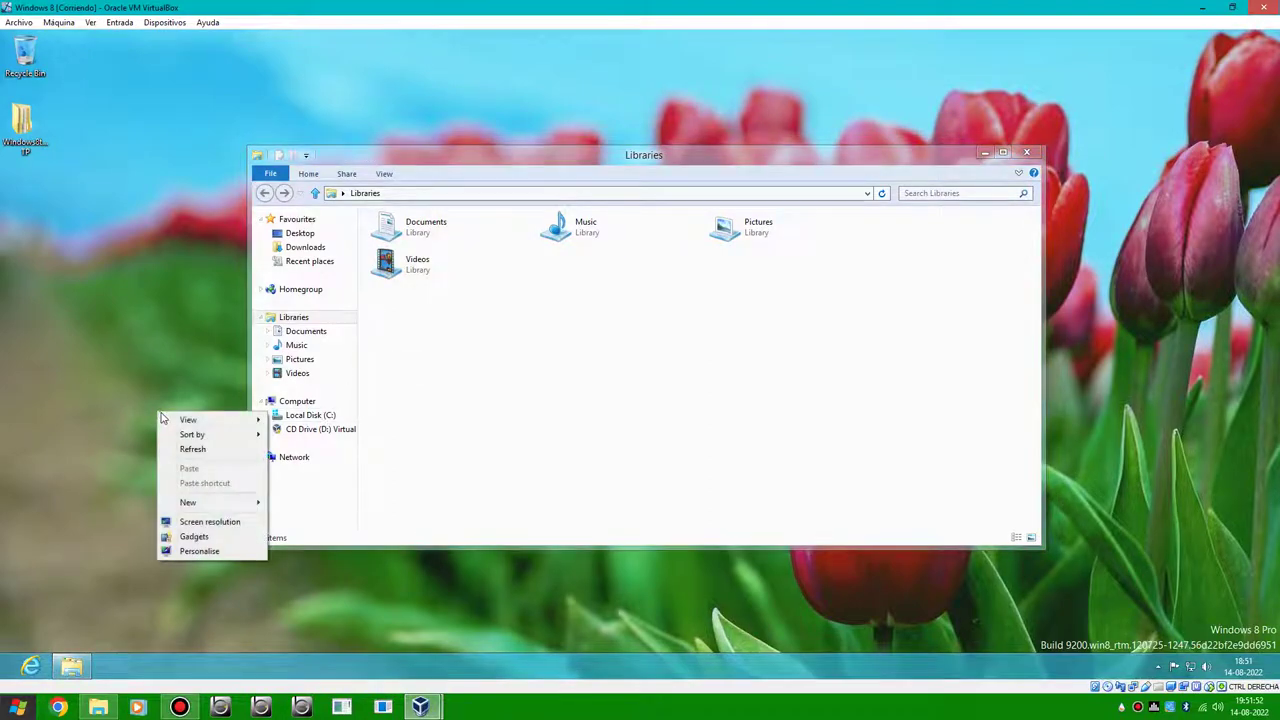
click(165, 572)
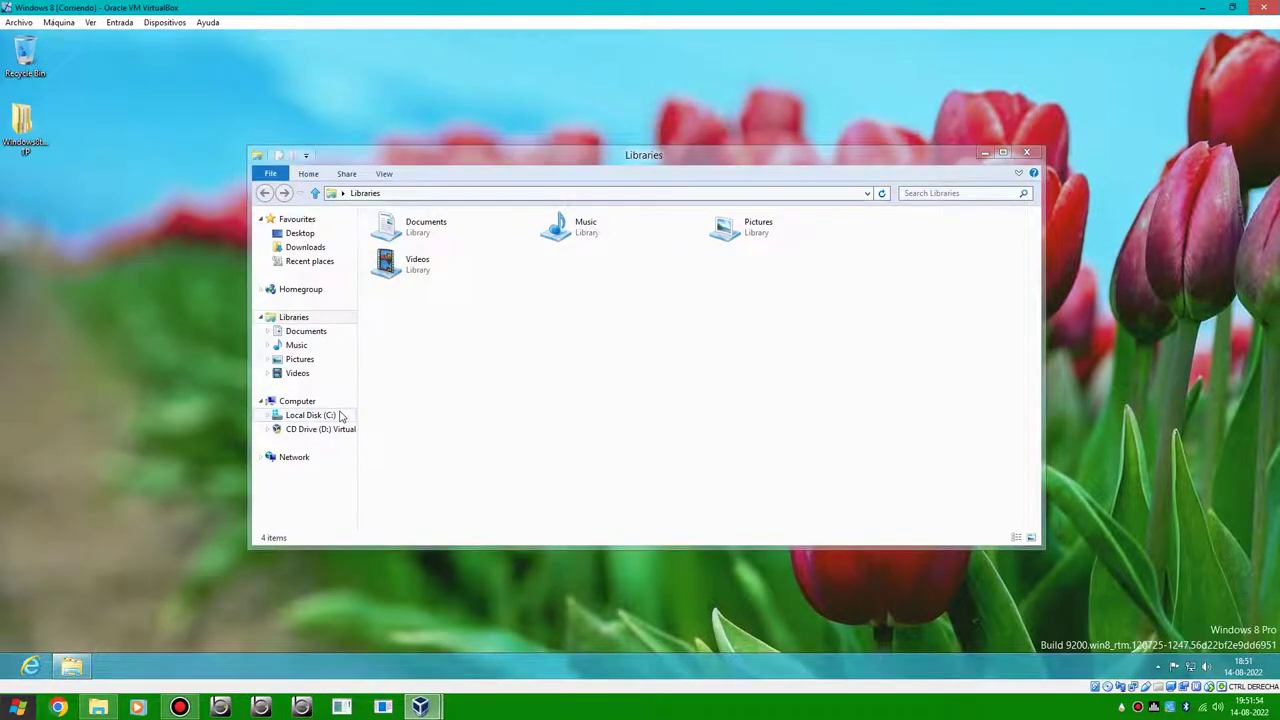
click(340, 415)
double_click(466, 305)
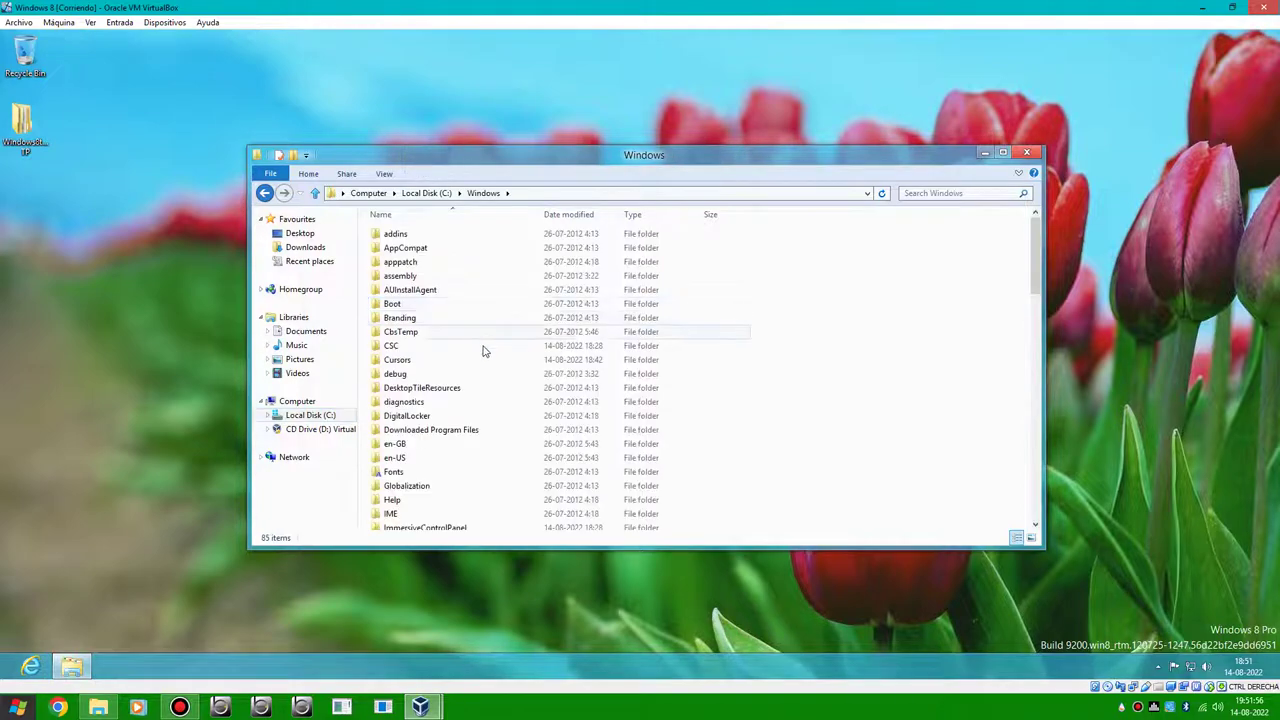
scroll(457, 443, down, 8)
scroll(443, 420, down, 5)
scroll(446, 414, down, 2)
scroll(435, 395, up, 8)
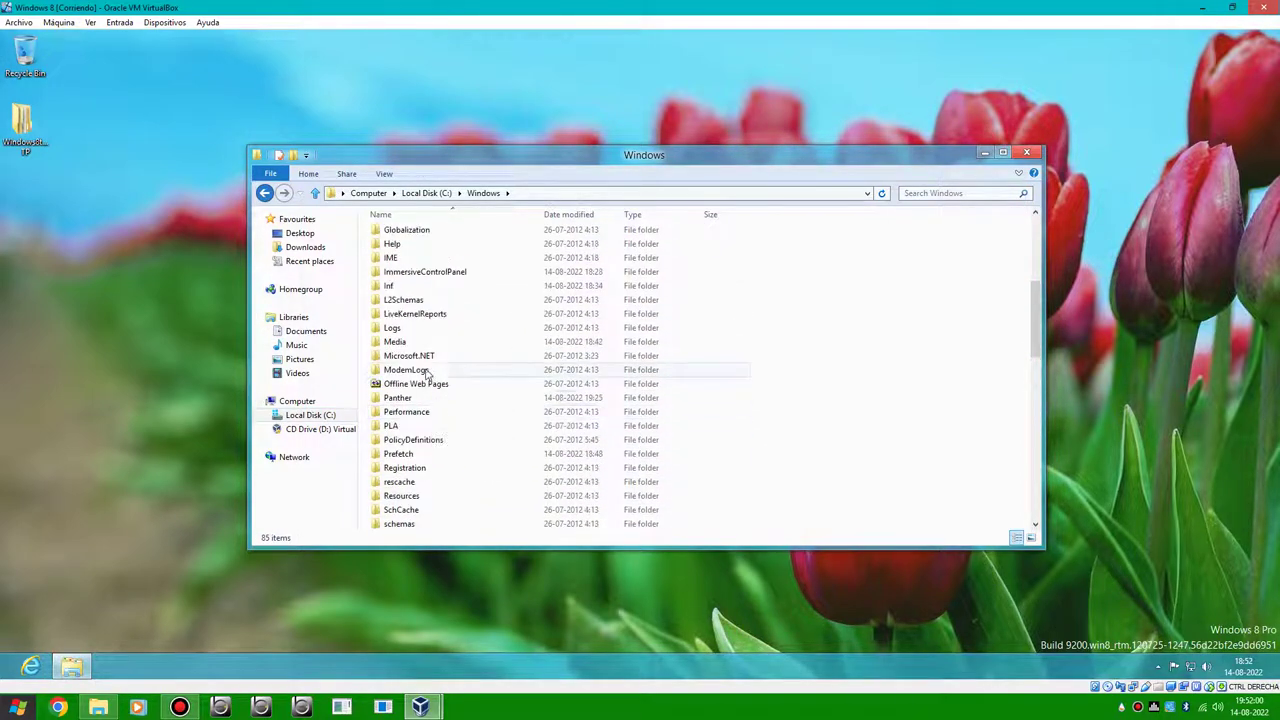
double_click(406, 342)
- Open Alarm01 with Fotos as the default application for .wav files, and return to the desktop
scroll(471, 374, down, 8)
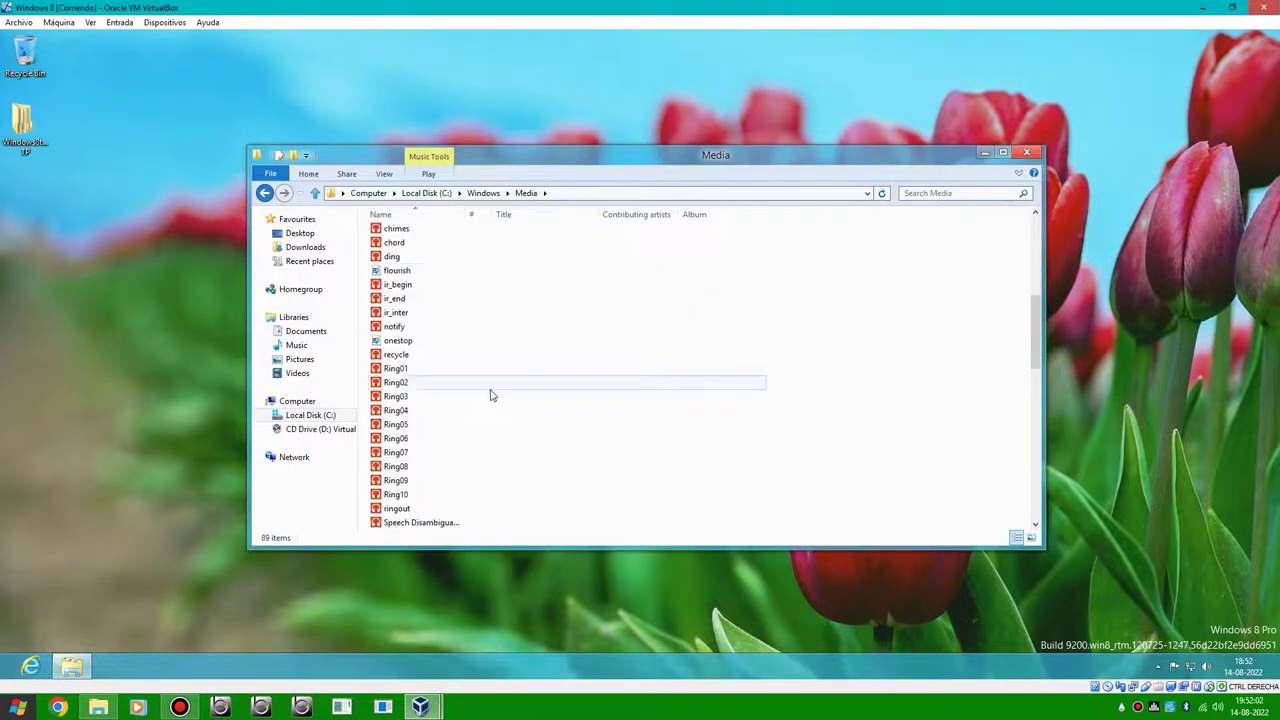
scroll(490, 395, up, 7)
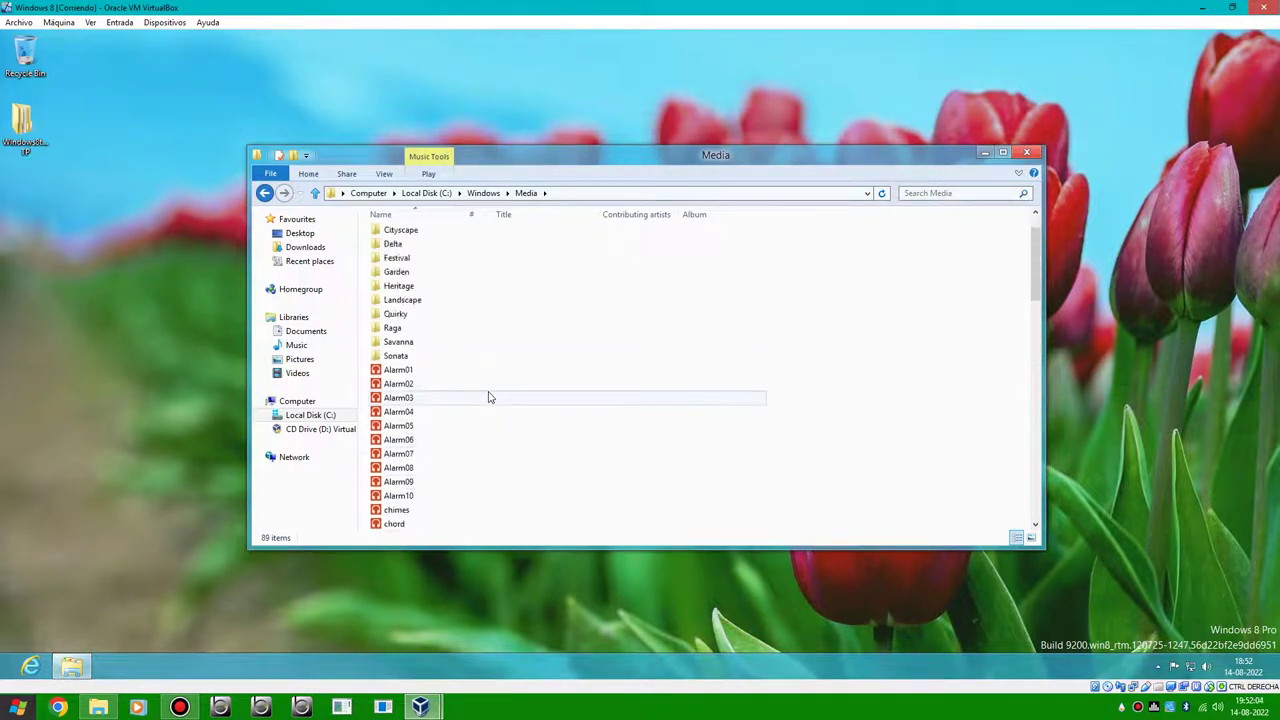
right_click(451, 375)
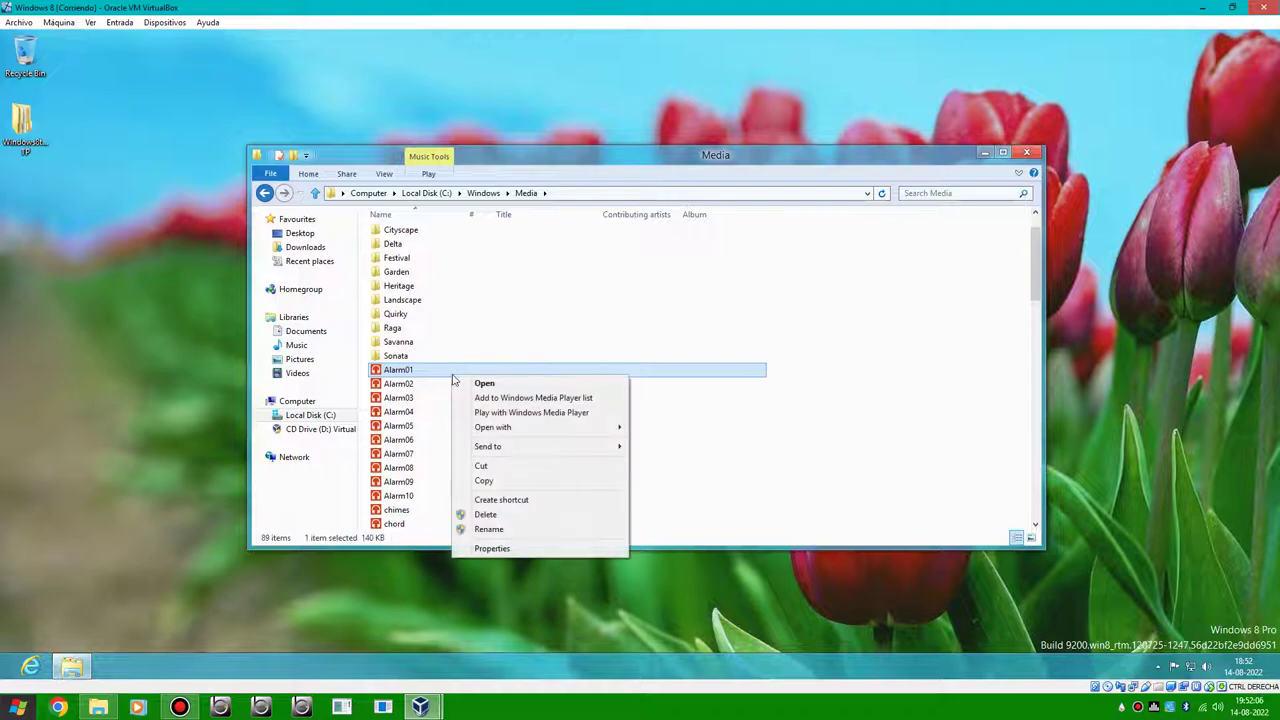
mouse_move(612, 429)
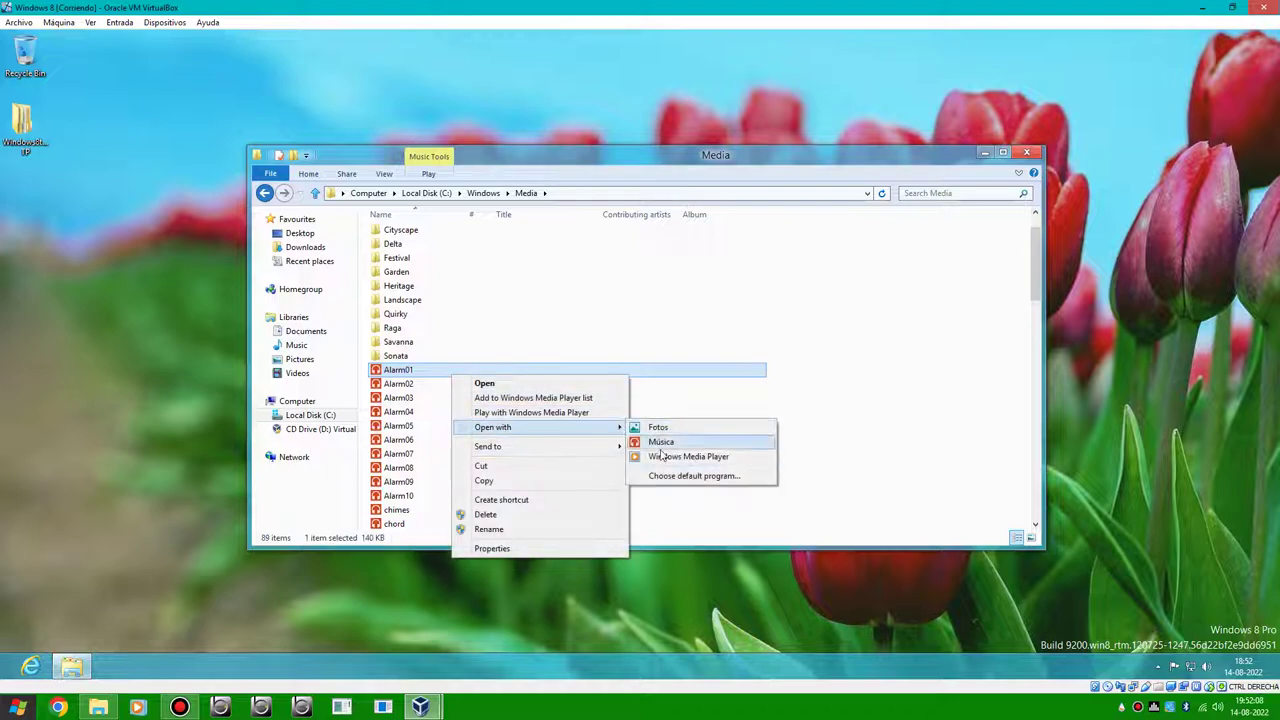
click(690, 476)
click(583, 338)
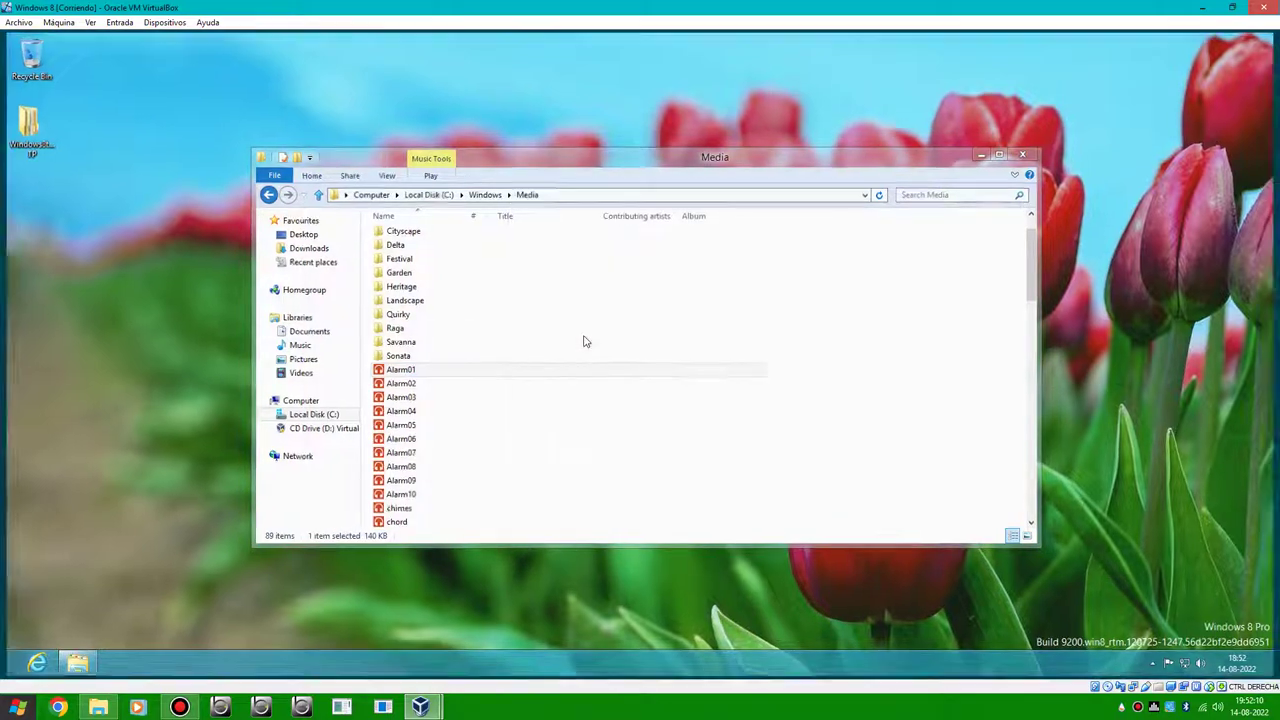
mouse_move(1277, 33)
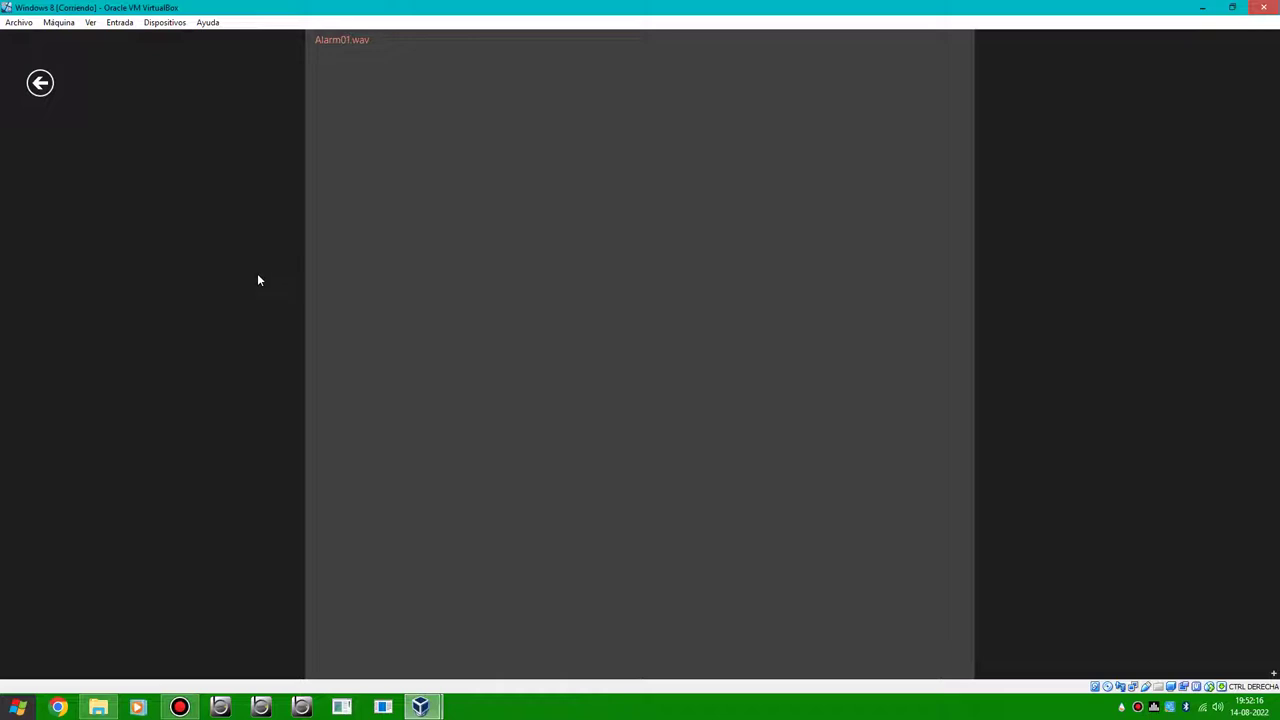
key(super)
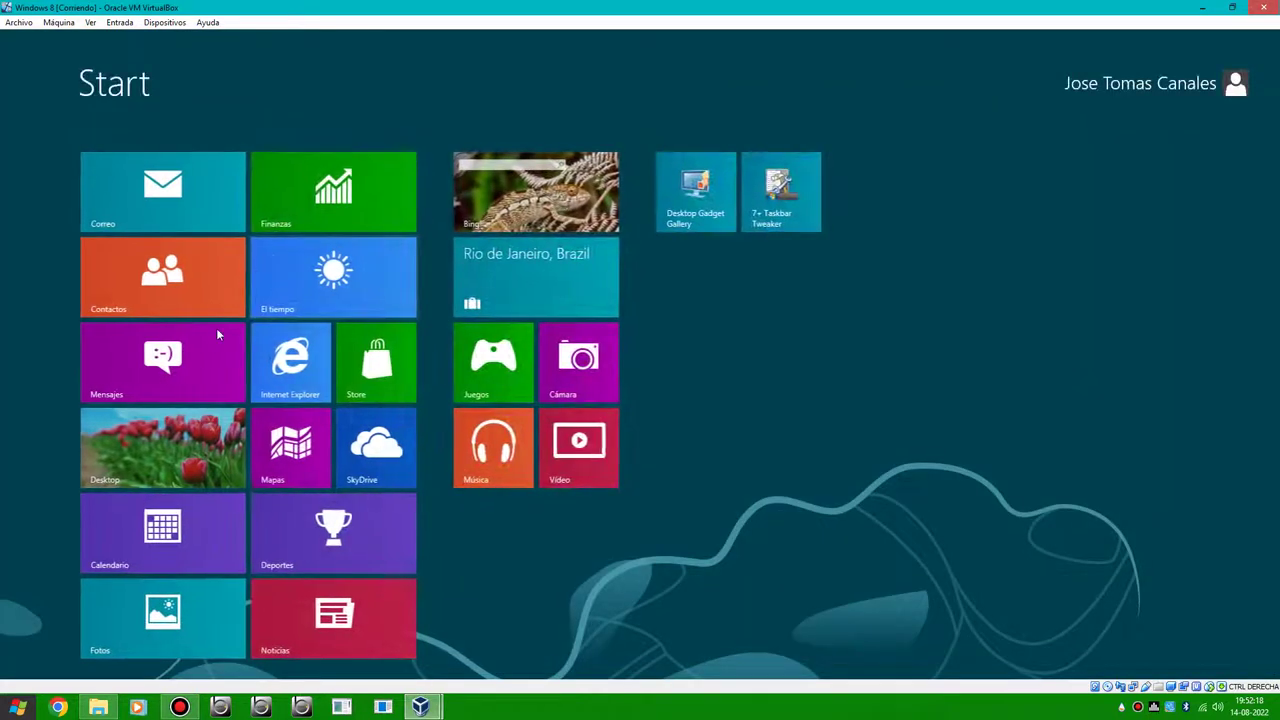
click(165, 449)
- Make Windows Media Player the default application for .wav files through Alarm01 and finish its initial setup with the Recommended settings
right_click(387, 373)
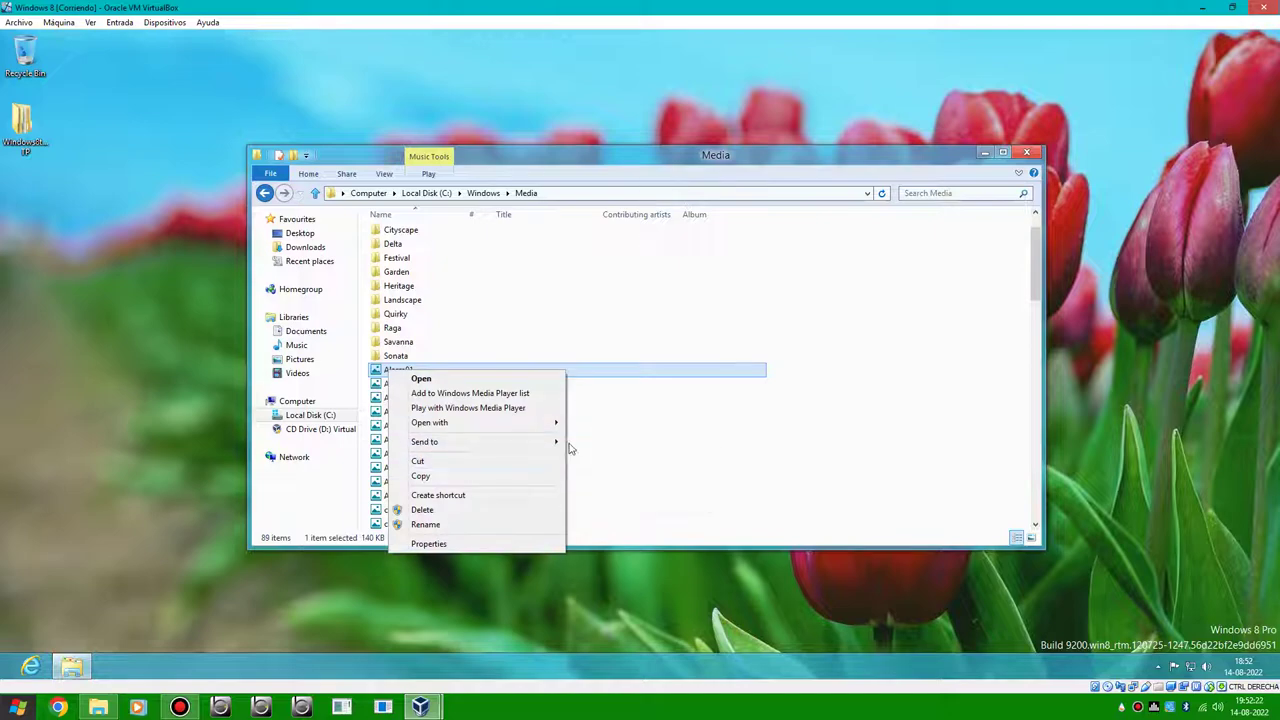
mouse_move(557, 447)
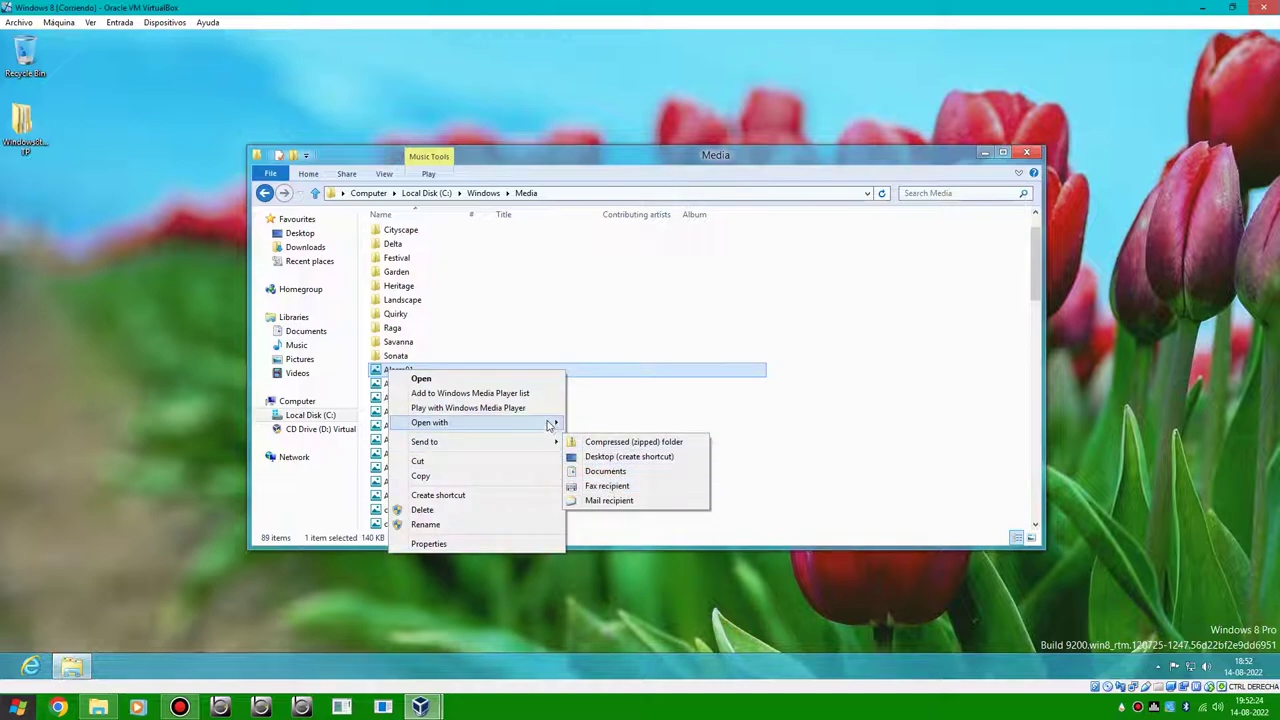
mouse_move(470, 422)
click(615, 468)
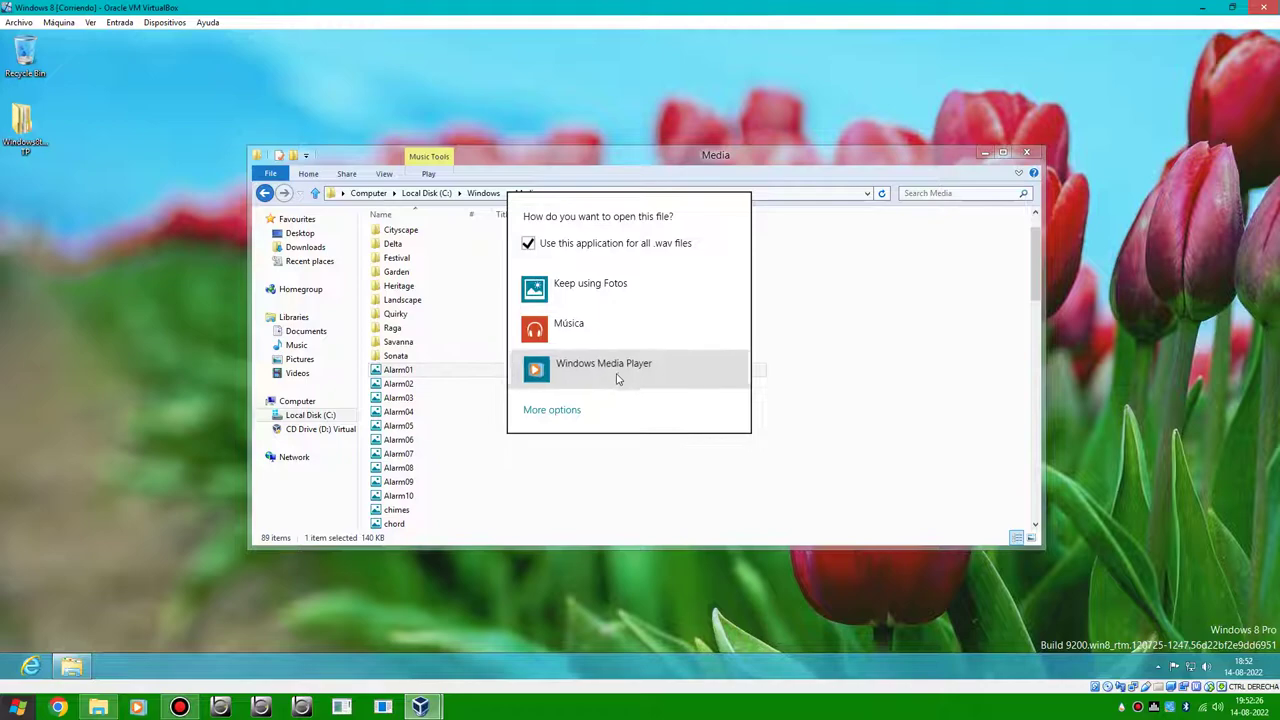
click(612, 378)
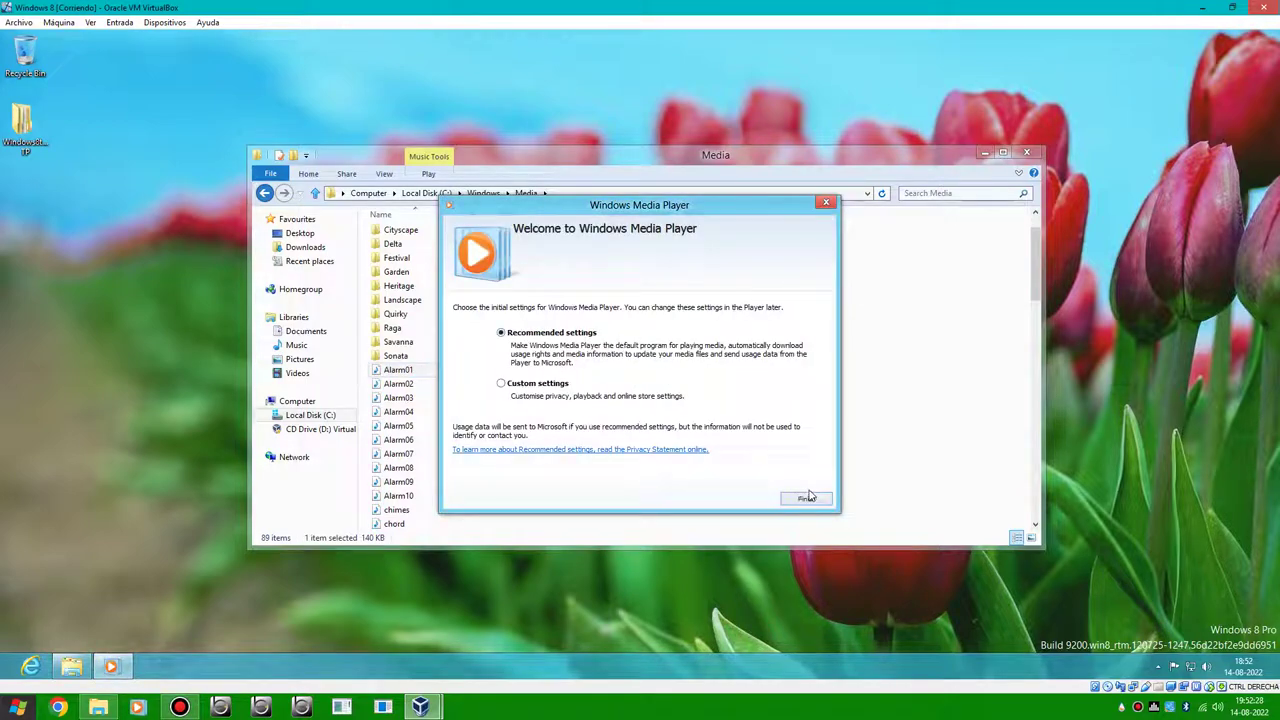
click(806, 498)
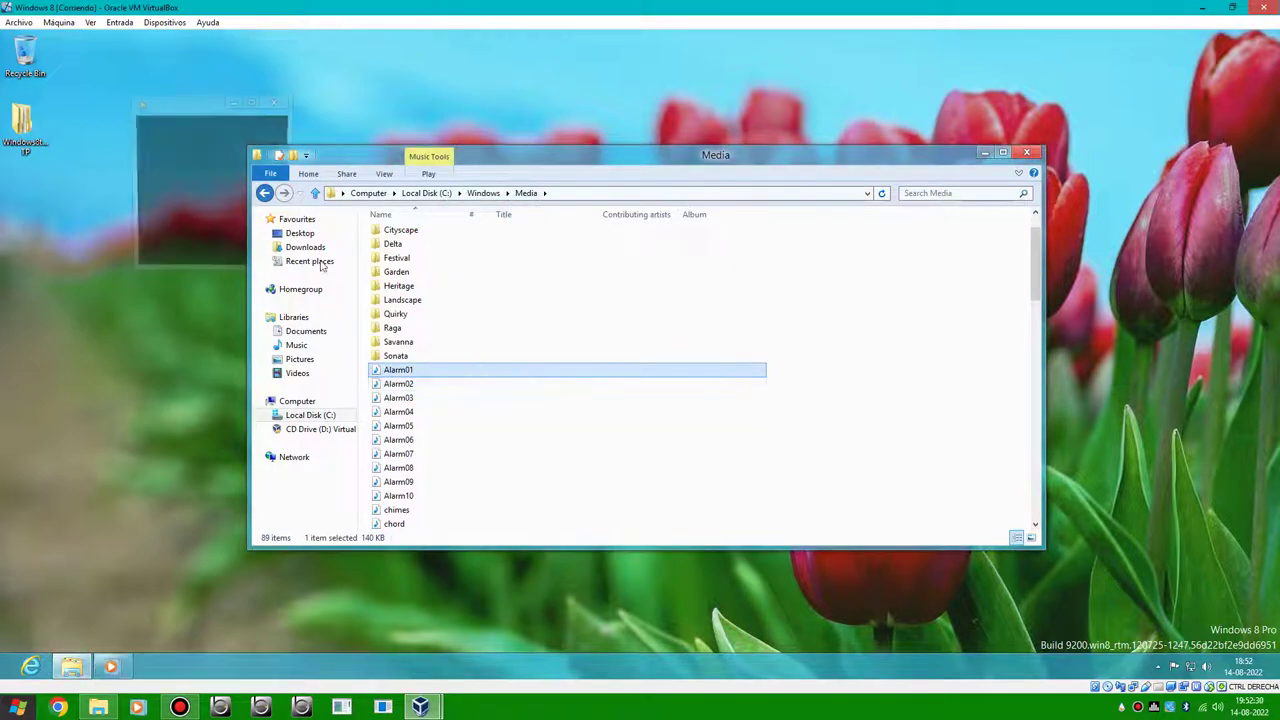
- Play the alarm sounds Alarm02, Alarm03, Alarm04, Alarm05 and Alarm10 in Windows Media Player
click(409, 386)
double_click(409, 386)
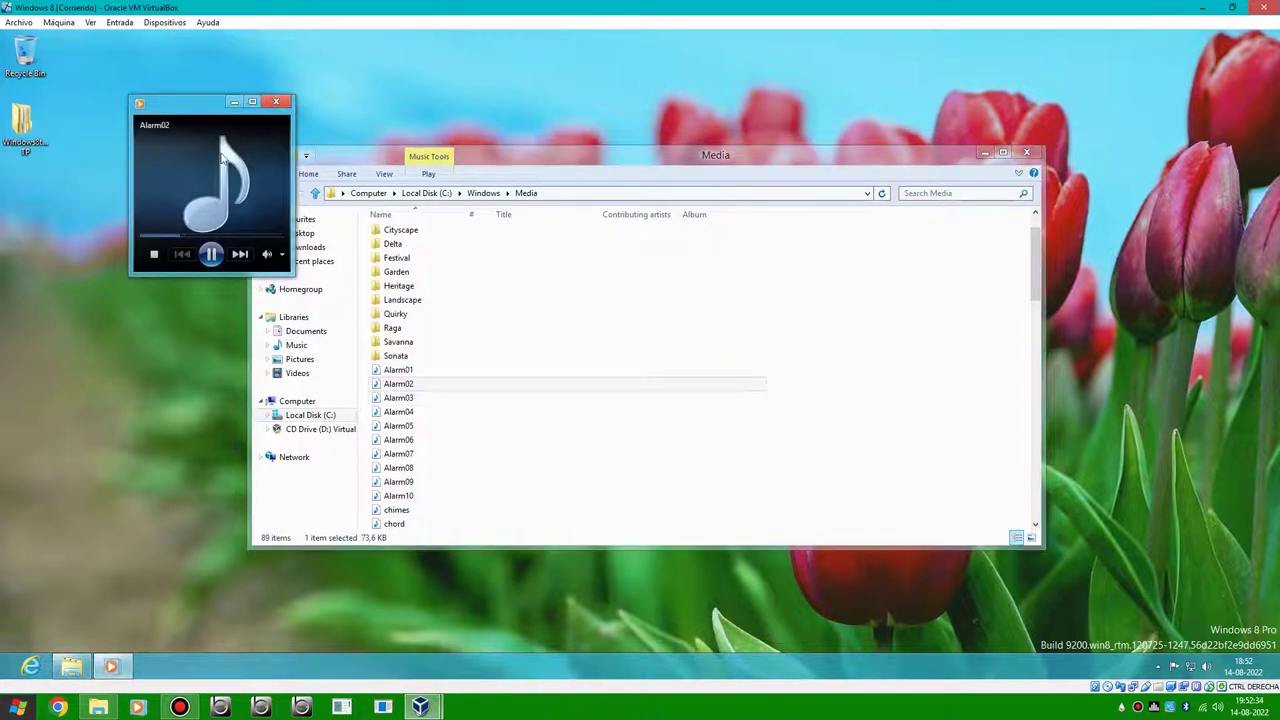
double_click(400, 399)
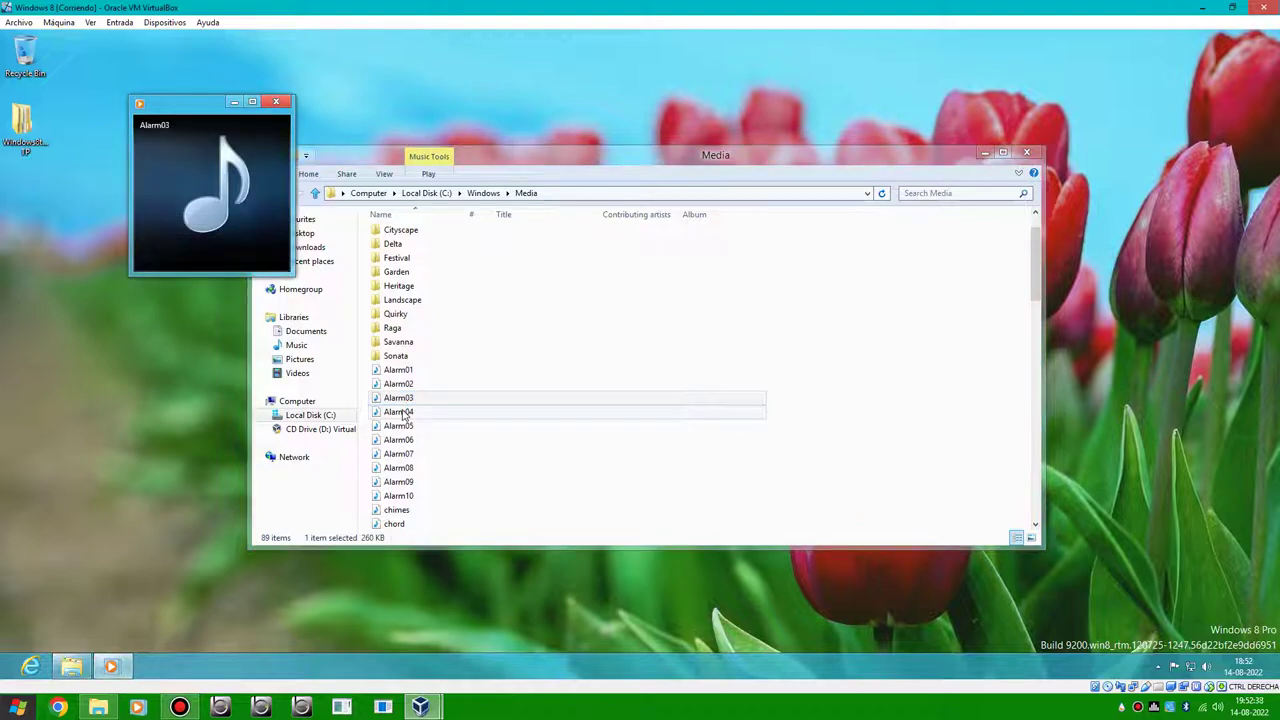
double_click(403, 413)
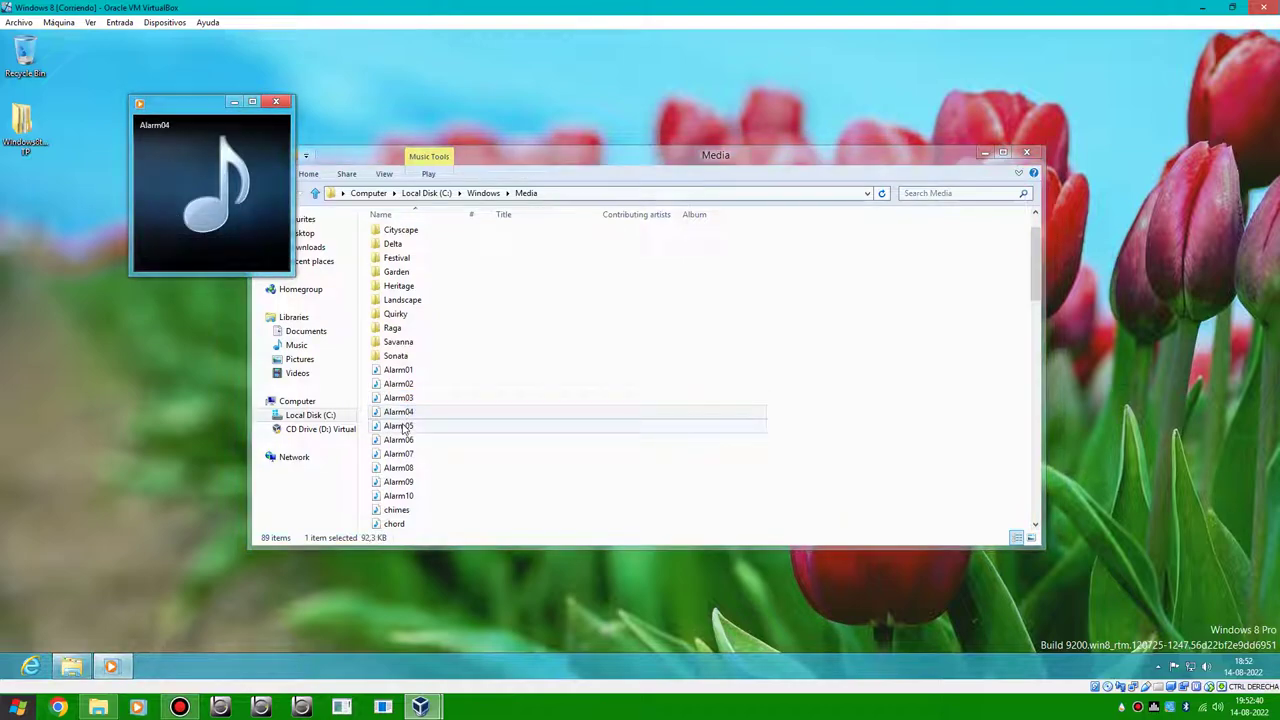
double_click(404, 427)
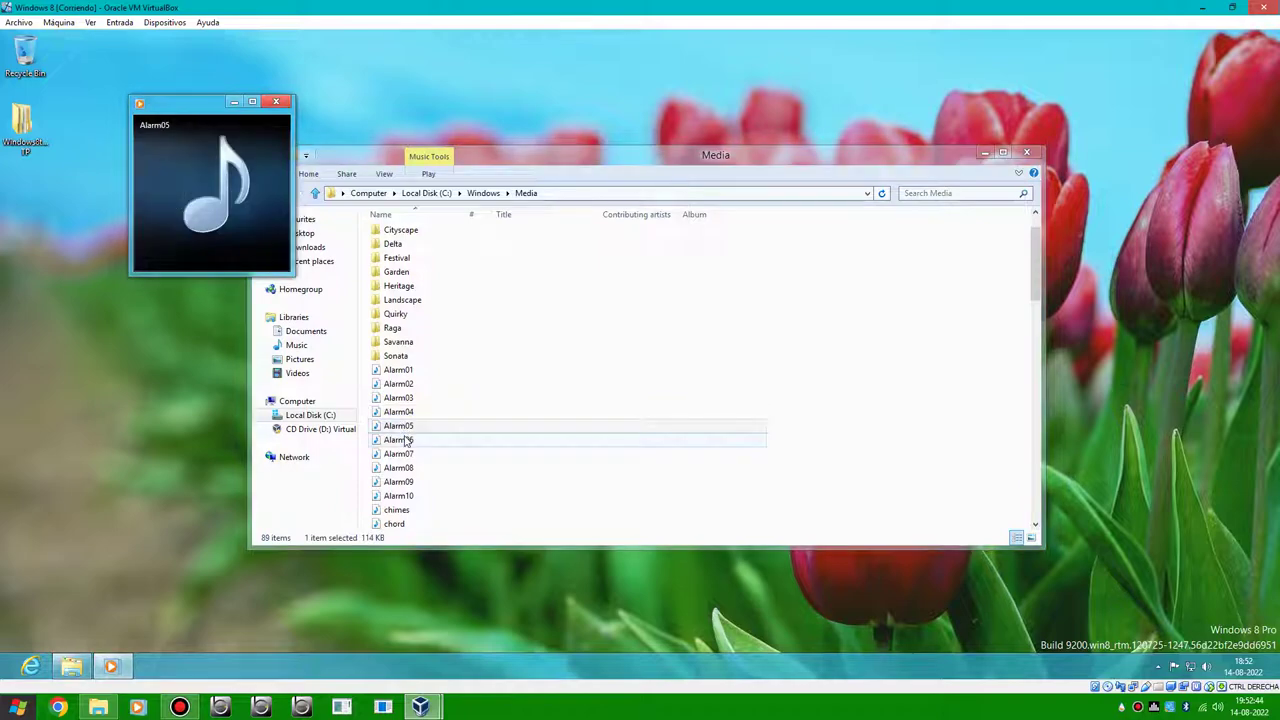
double_click(420, 496)
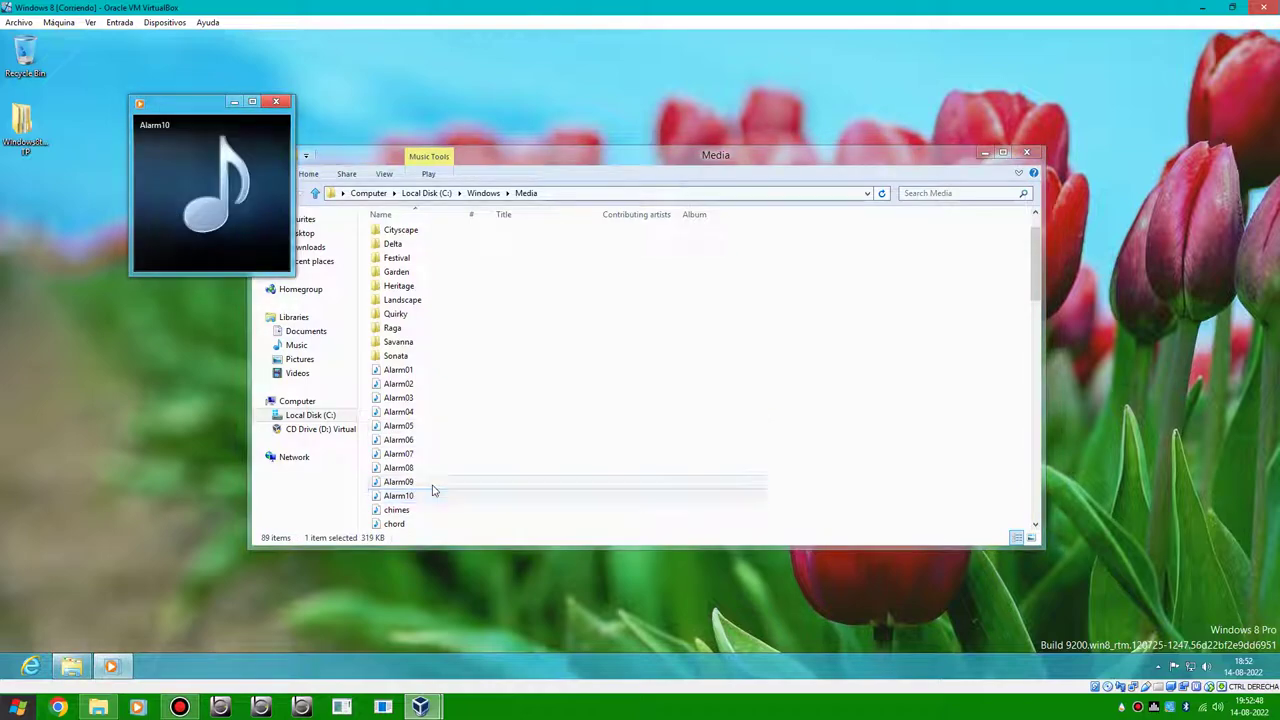
click(433, 490)
- Play the Windows Notify sounds in the Media folder from Windows Notify Calendar through Windows Notify System Generic
scroll(440, 470, down, 3)
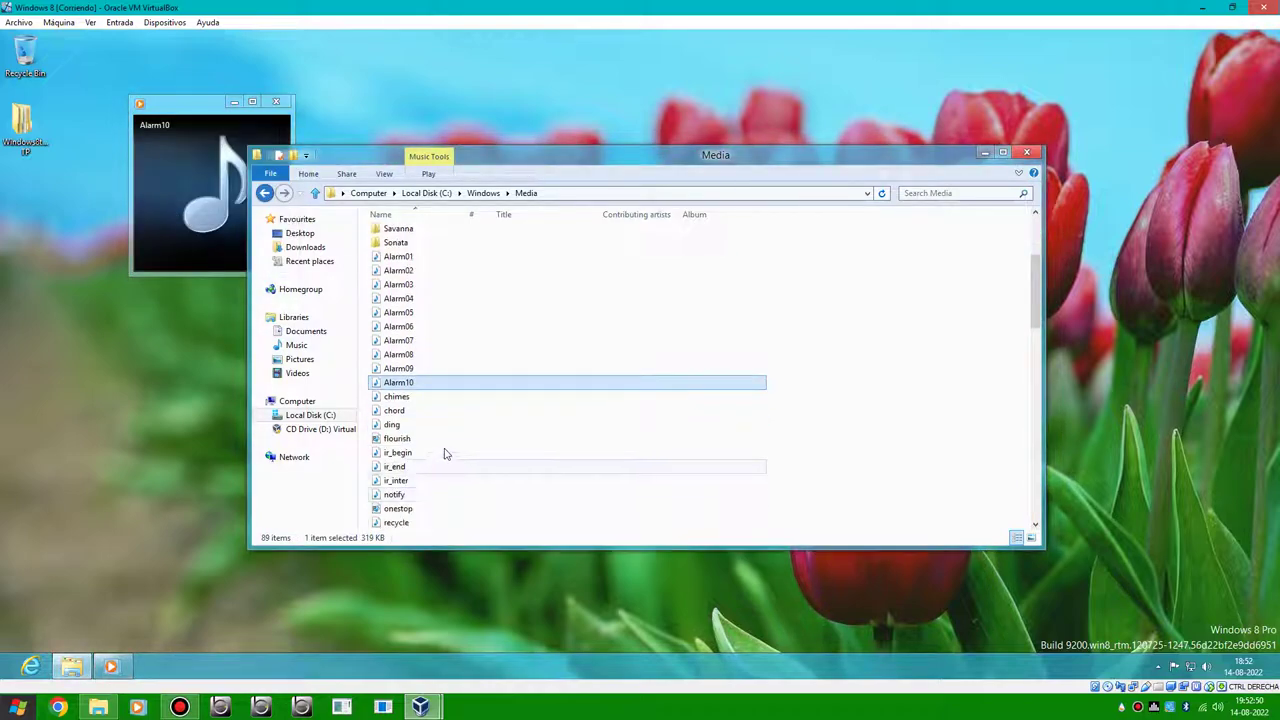
scroll(450, 451, down, 13)
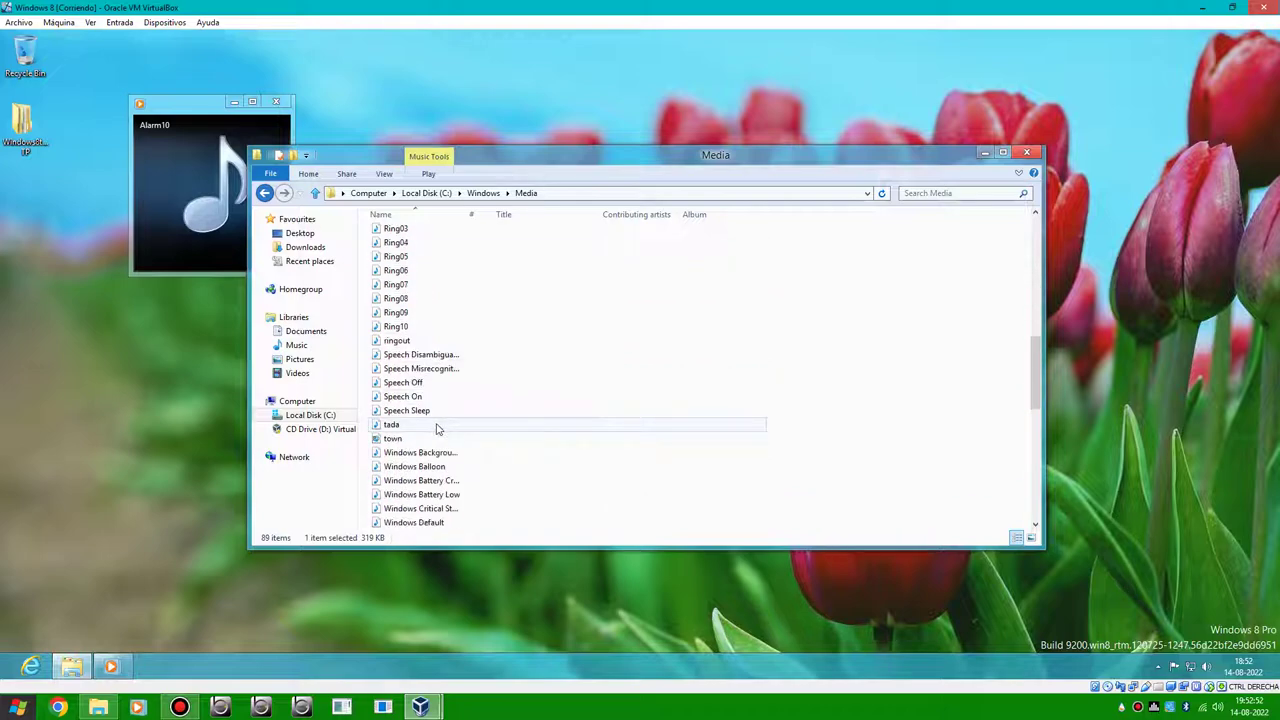
scroll(440, 430, down, 1)
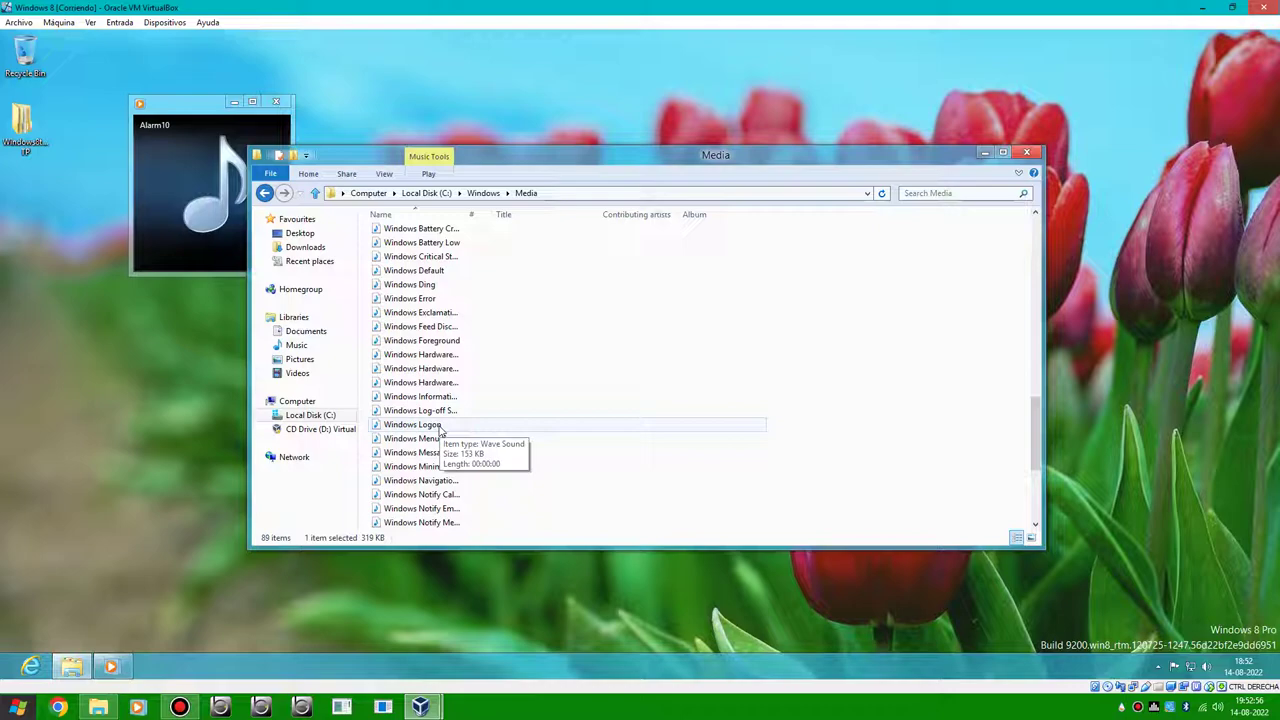
click(446, 497)
double_click(447, 496)
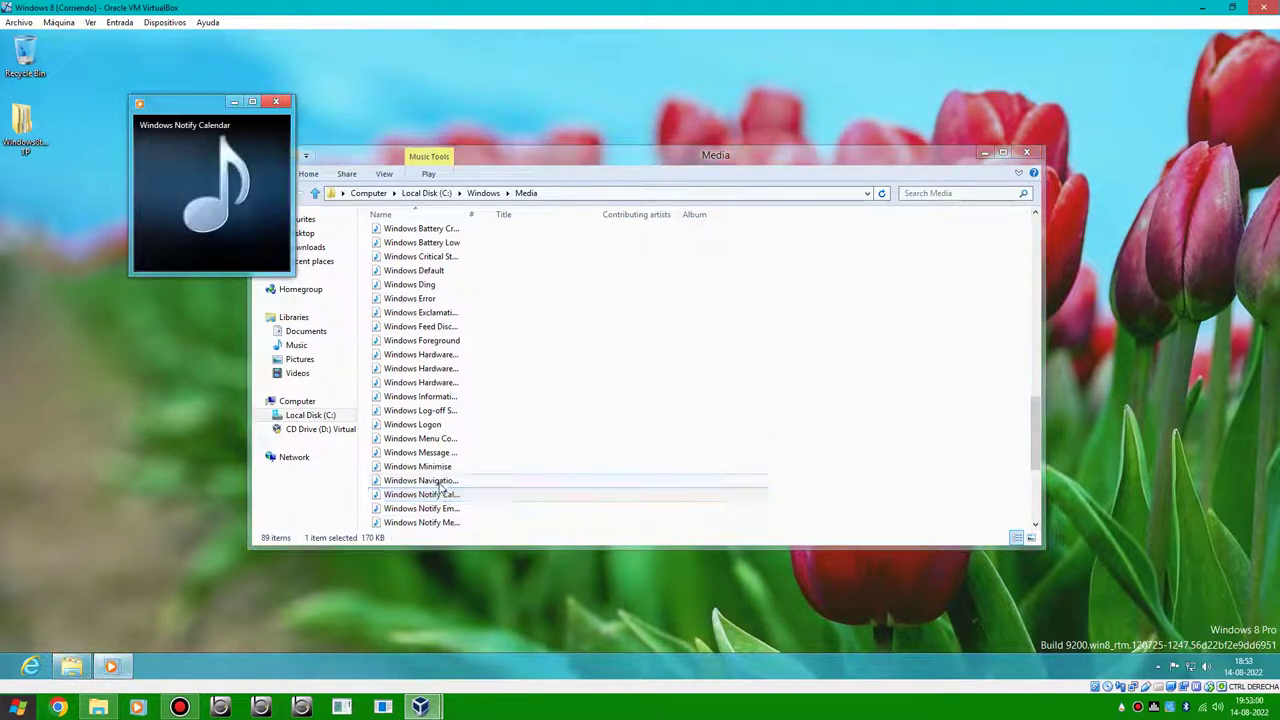
double_click(431, 509)
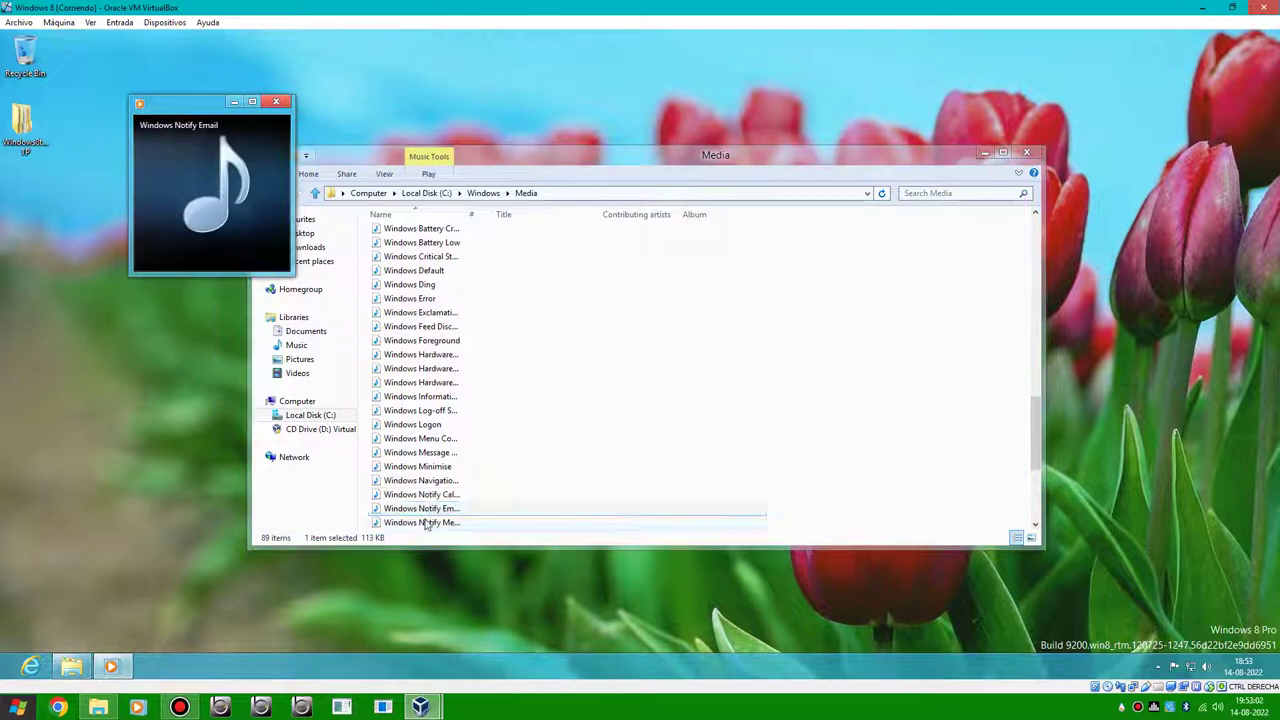
double_click(425, 522)
click(428, 494)
scroll(428, 494, down, 2)
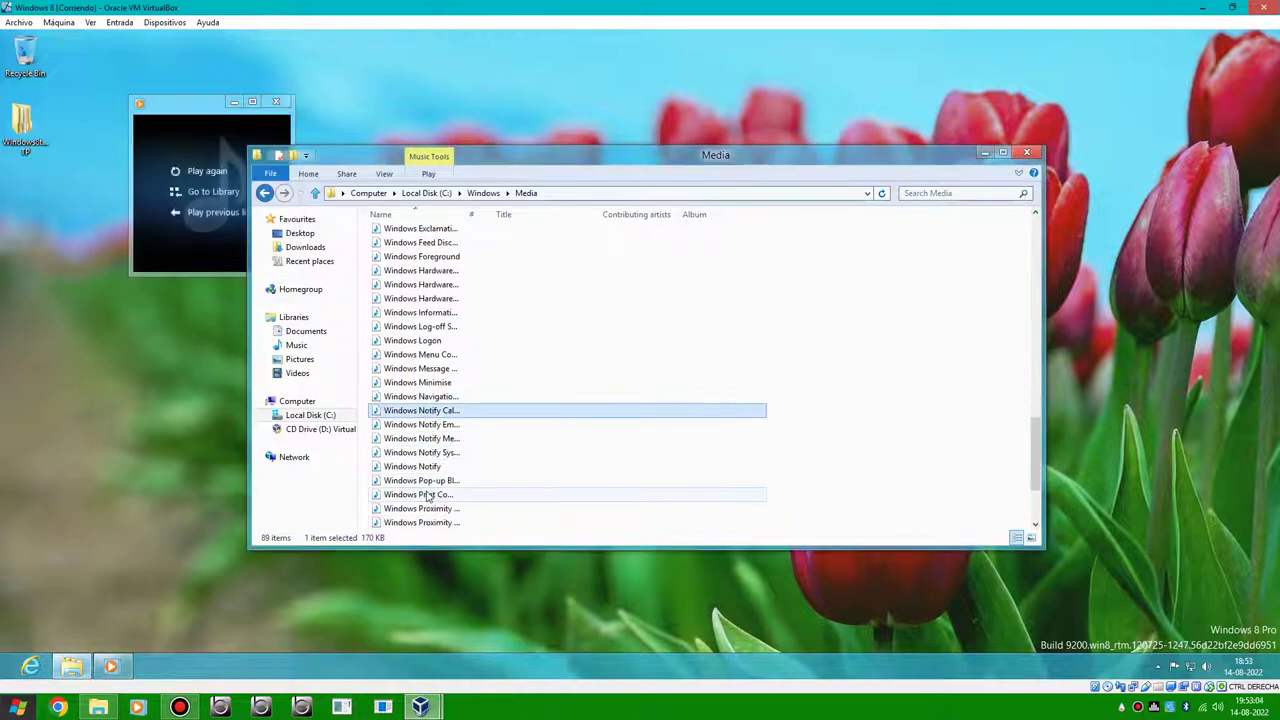
double_click(426, 455)
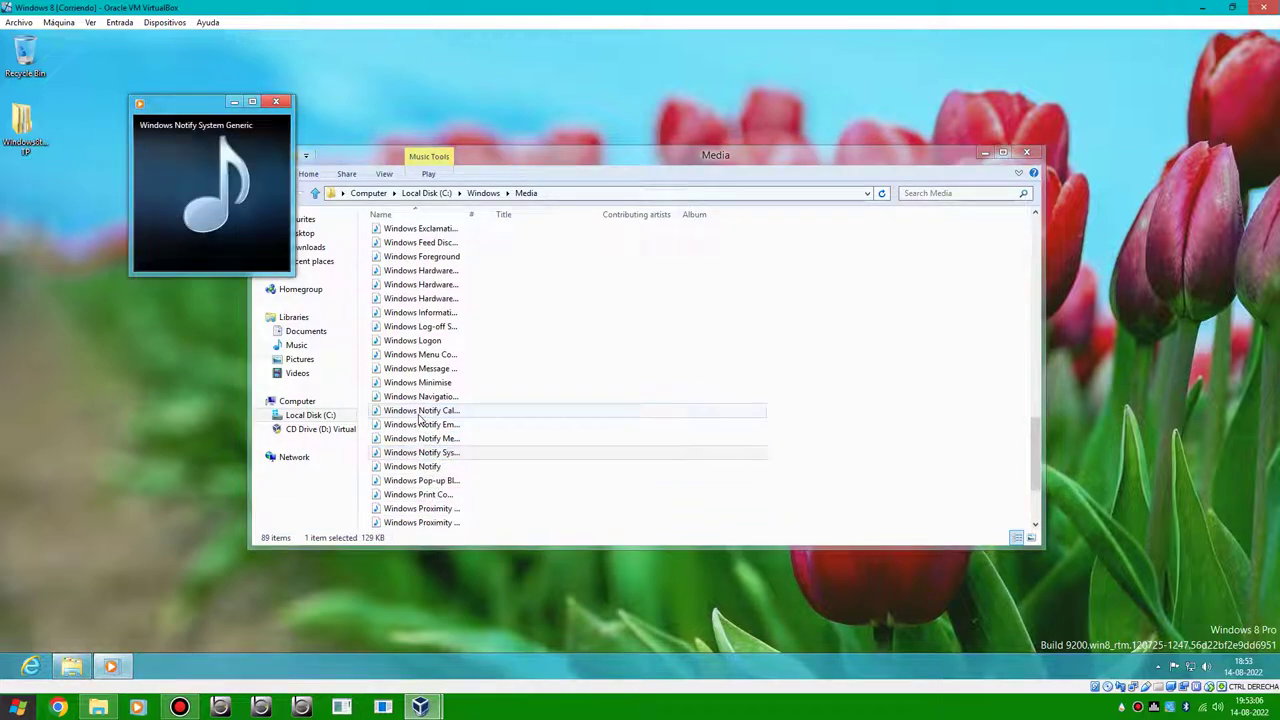
- Replay the four Windows Notify sounds in order, starting with Windows Notify Calendar and ending with Windows Notify System Generic
click(421, 425)
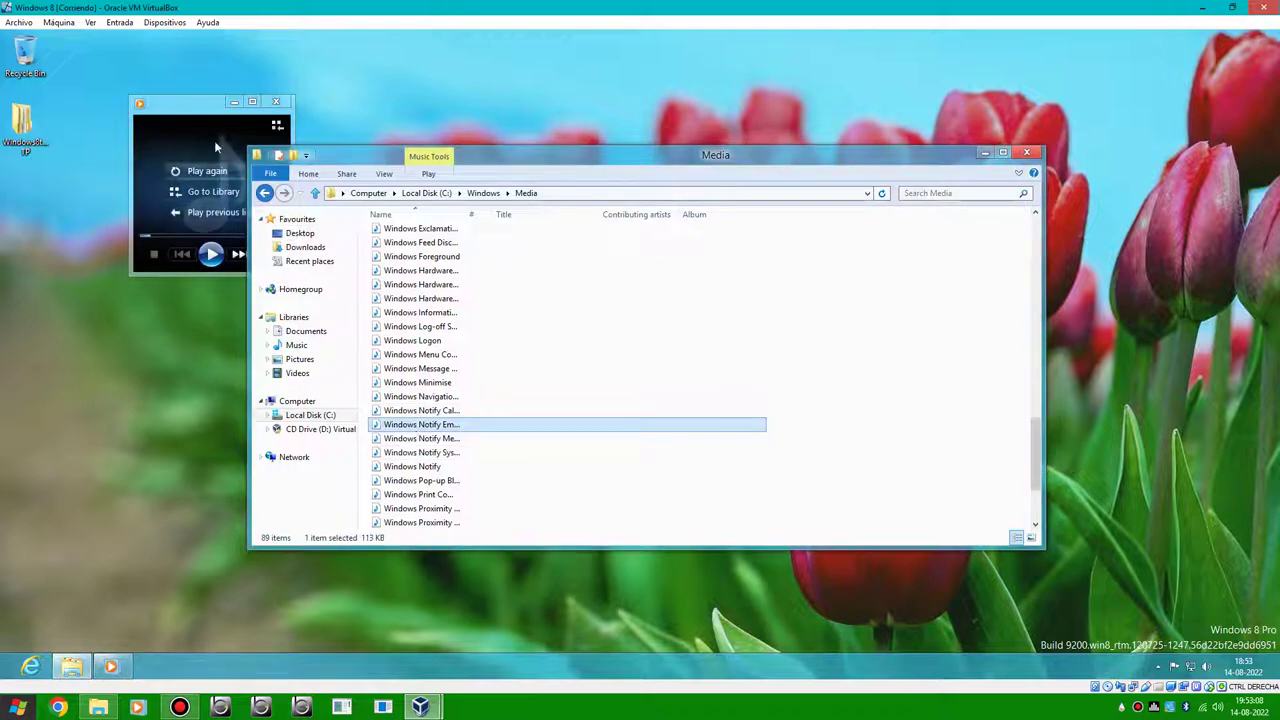
click(250, 243)
click(398, 425)
key(Up)
key(Return)
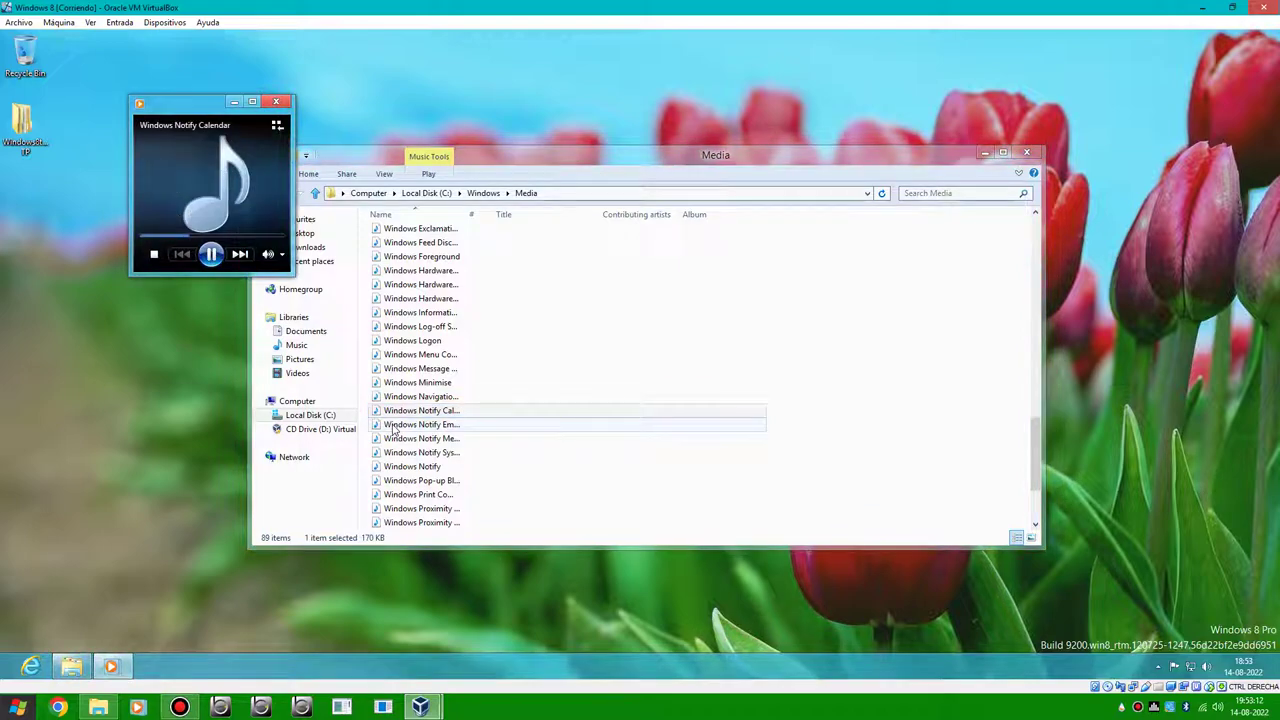
double_click(394, 427)
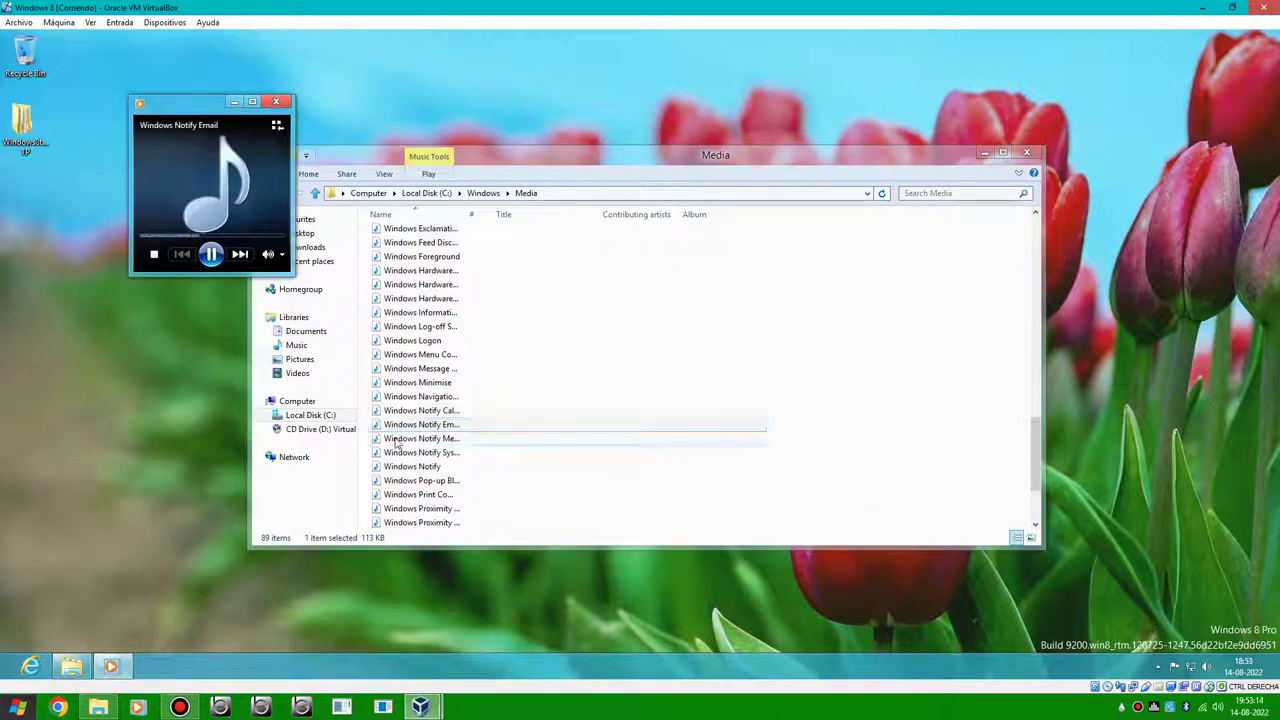
double_click(397, 440)
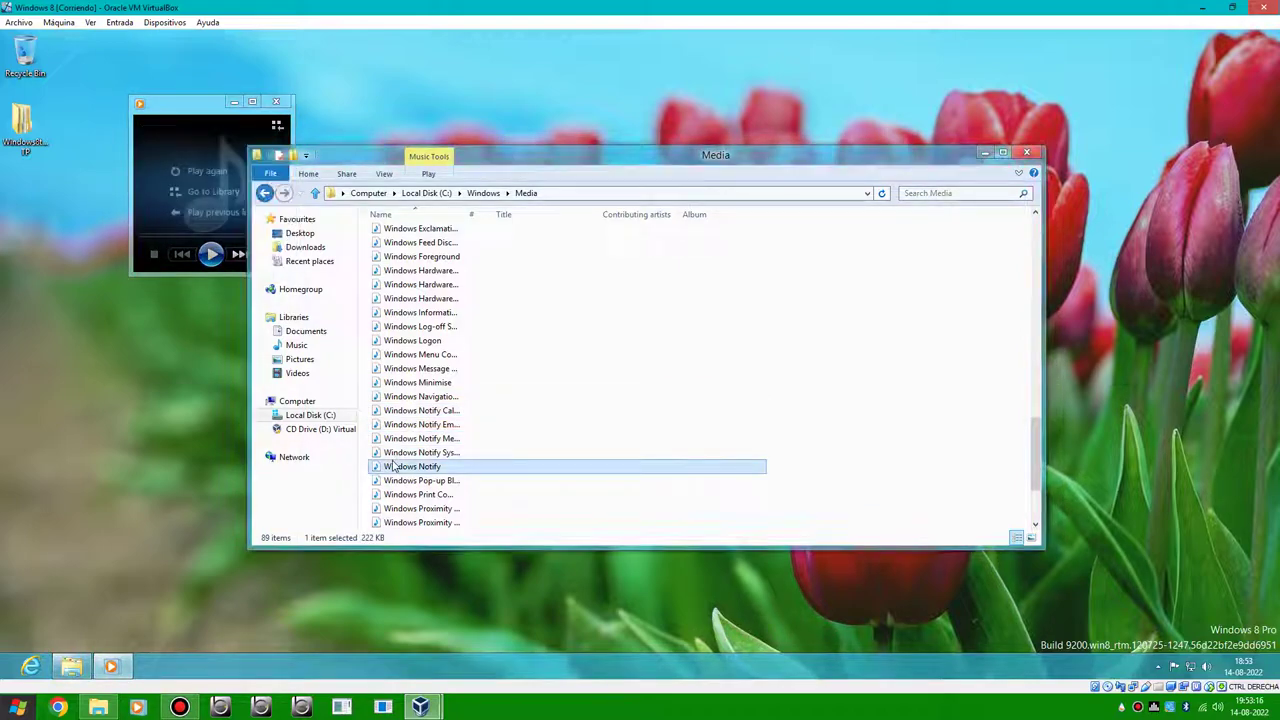
click(390, 453)
double_click(390, 453)
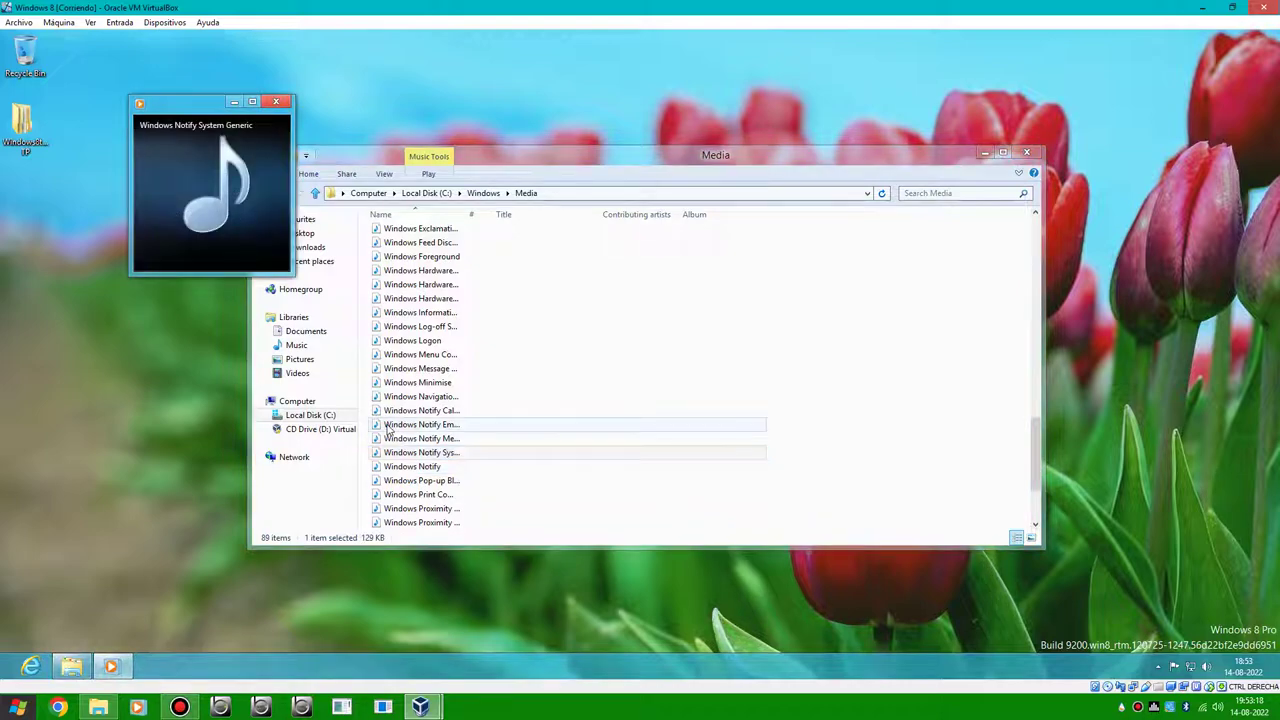
- Play the Windows Shutdown sound near the end of the Media folder
click(390, 425)
scroll(430, 427, down, 3)
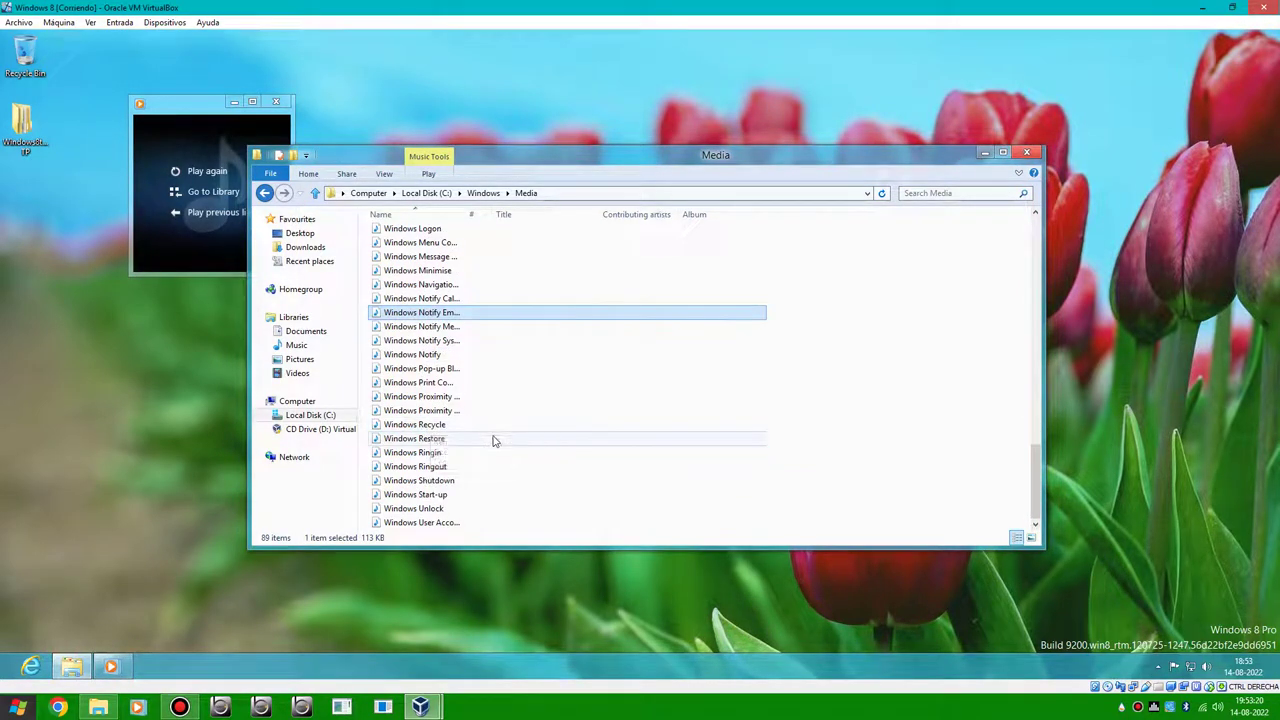
double_click(455, 482)
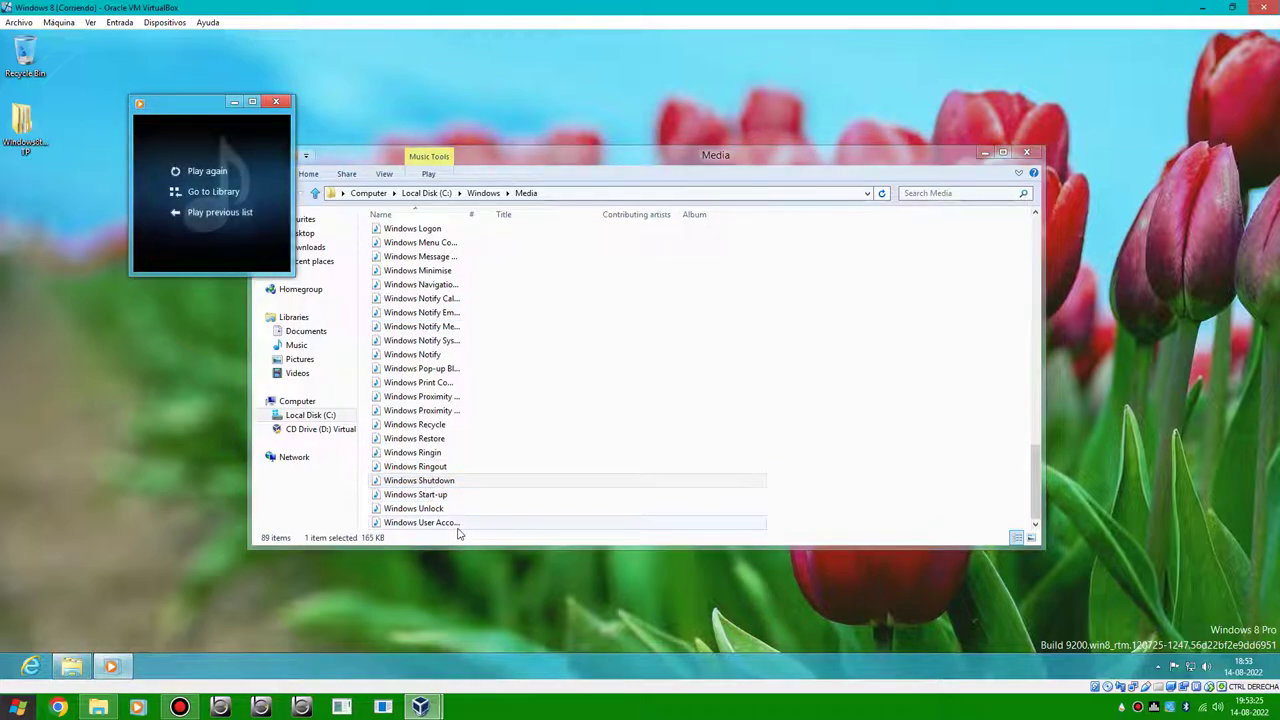
- Play the Windows Proximity Connection, Windows Proximity Notification and Windows Notify sounds in the Media folder
click(477, 481)
scroll(460, 442, up, 1)
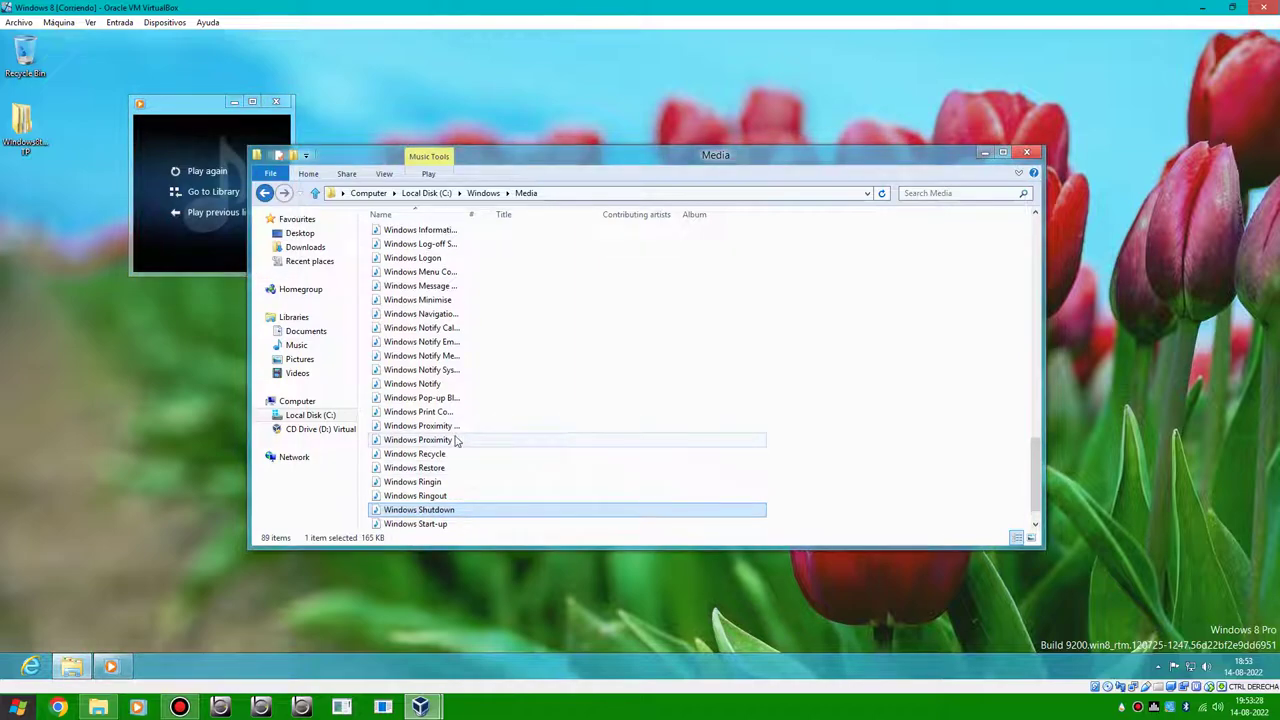
double_click(447, 432)
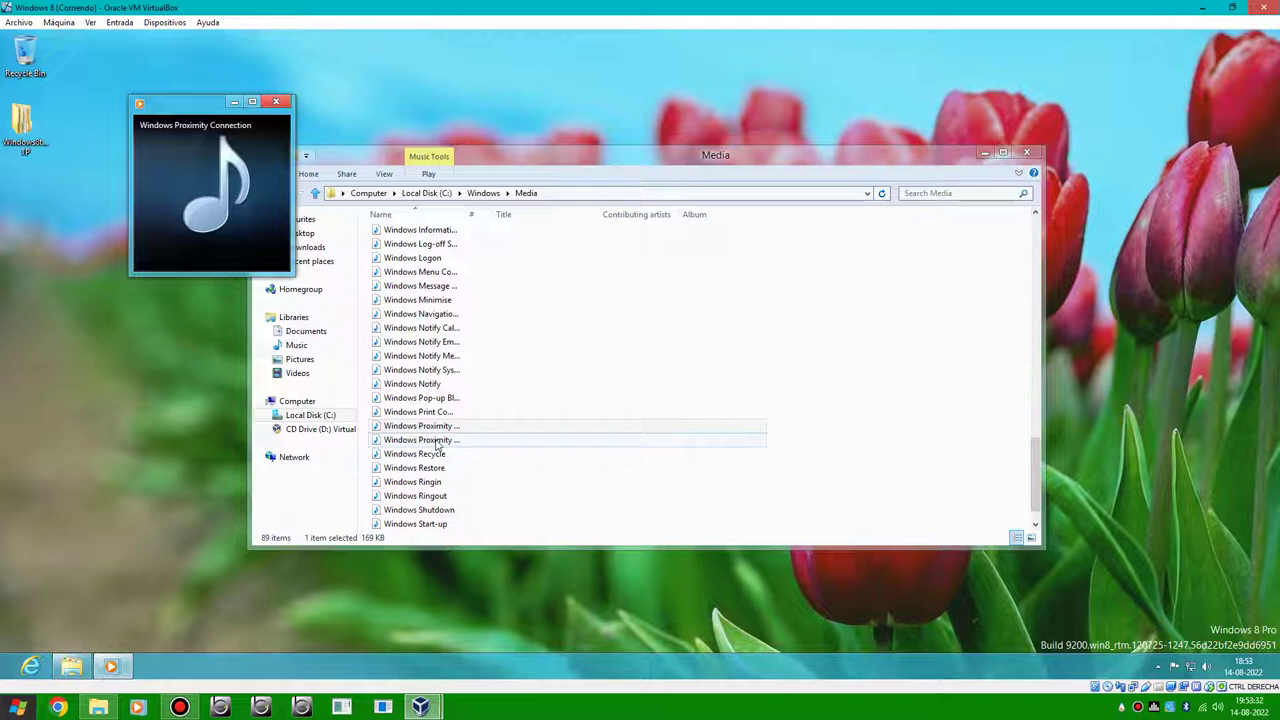
click(437, 445)
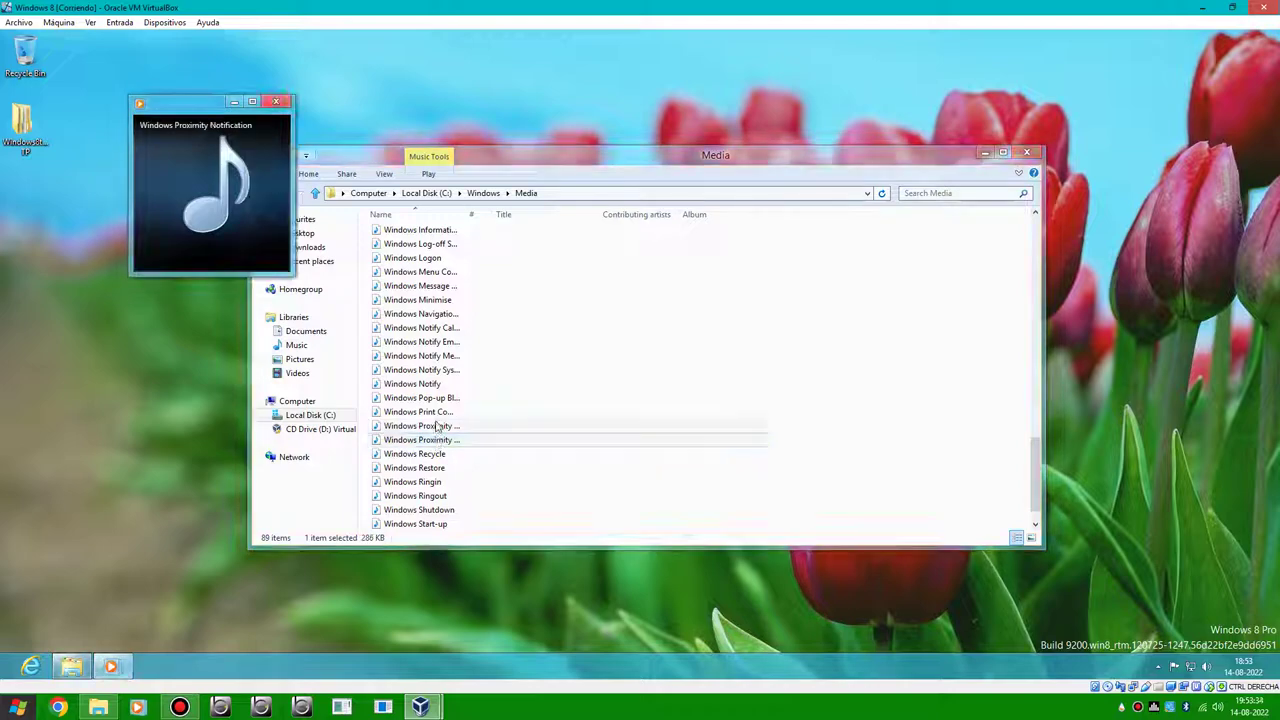
double_click(437, 428)
double_click(432, 384)
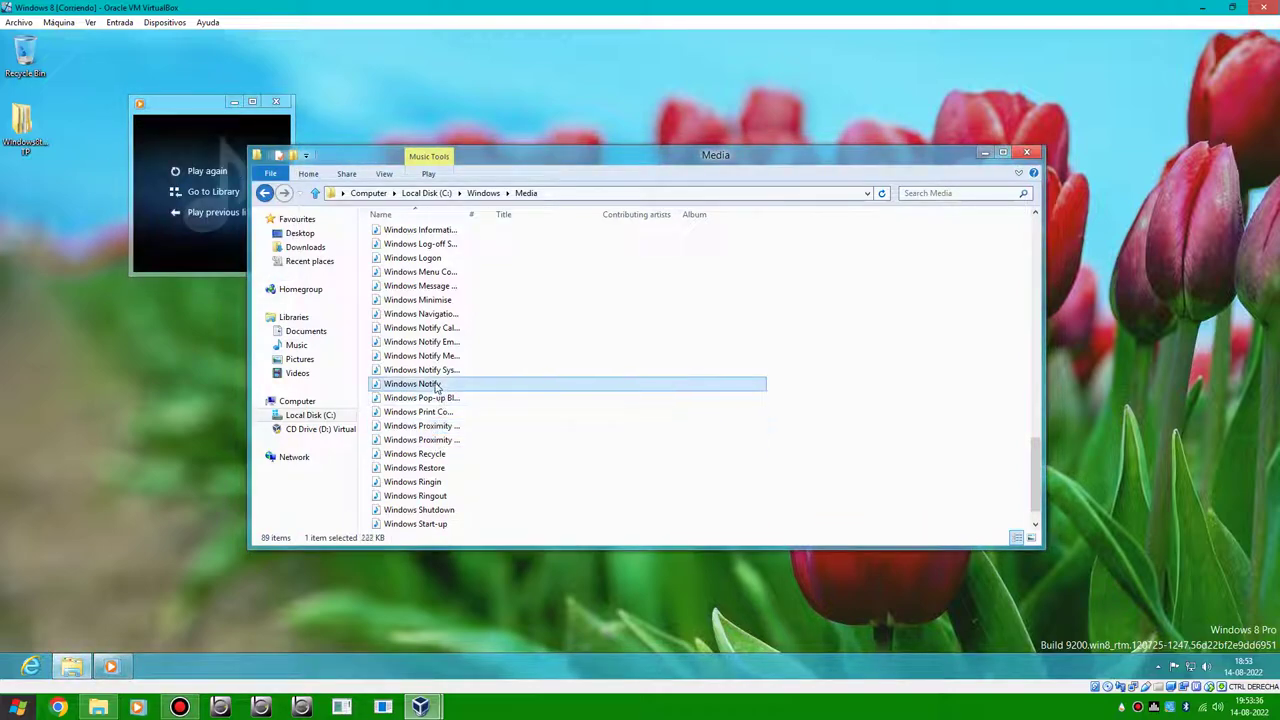
- Play the Windows Notify System Generic, Windows Minimise, Windows Notify Calendar and Windows Notify Email sounds
click(428, 372)
scroll(428, 372, up, 1)
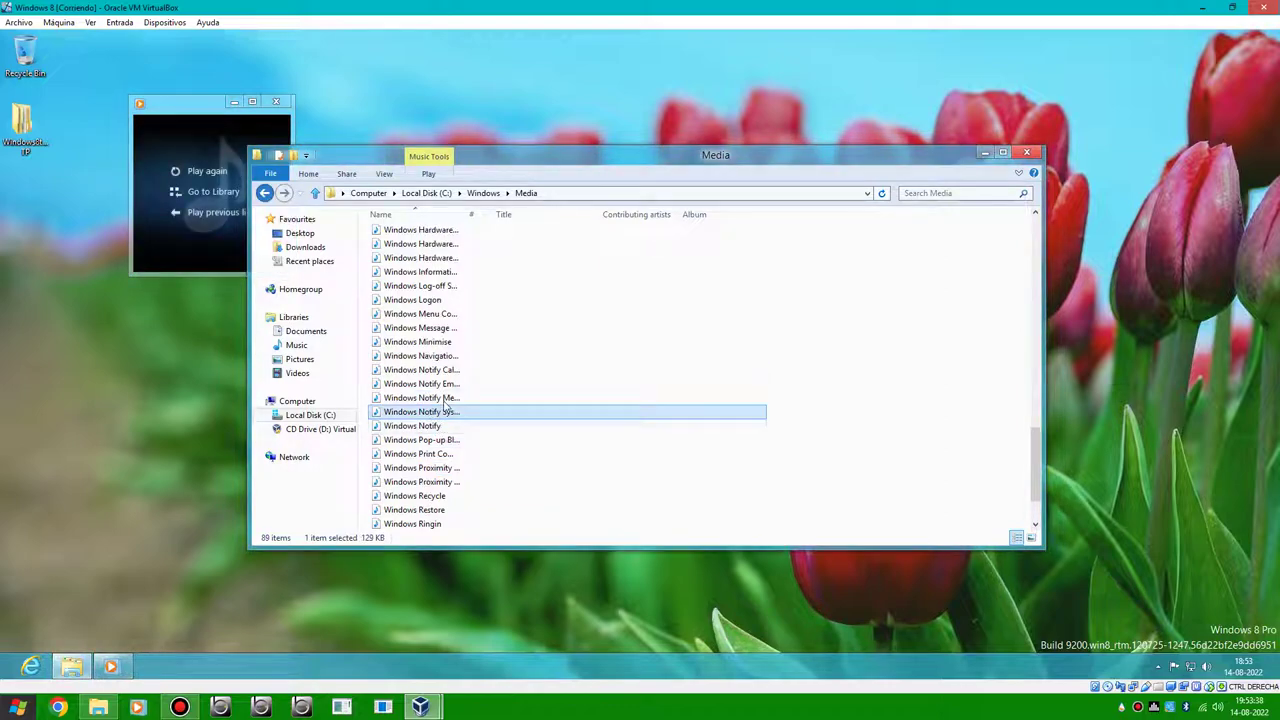
click(447, 344)
double_click(447, 345)
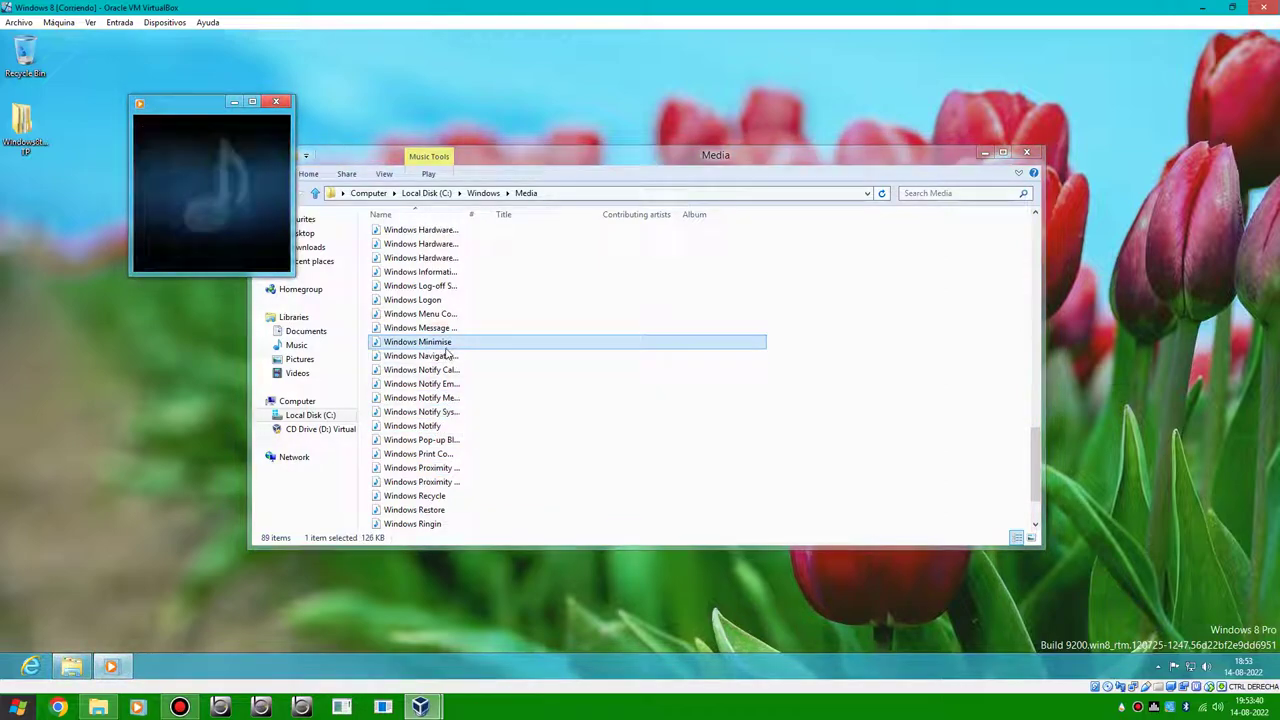
click(462, 372)
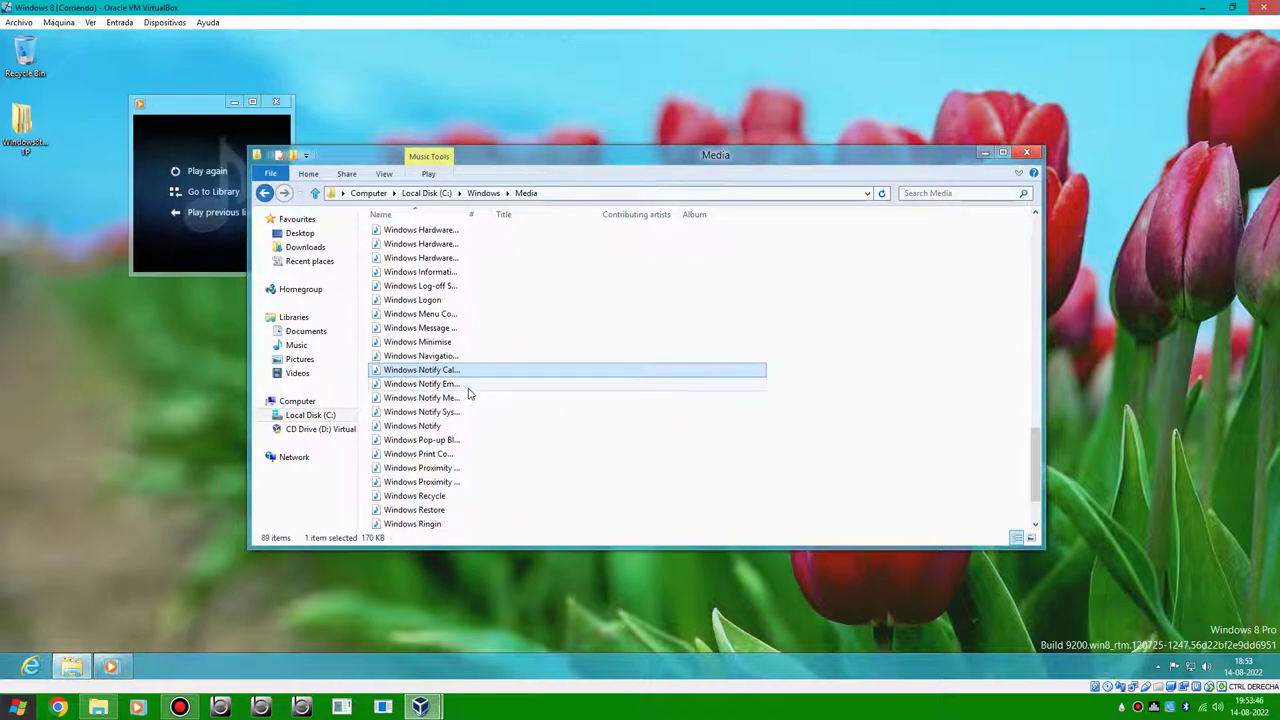
double_click(468, 388)
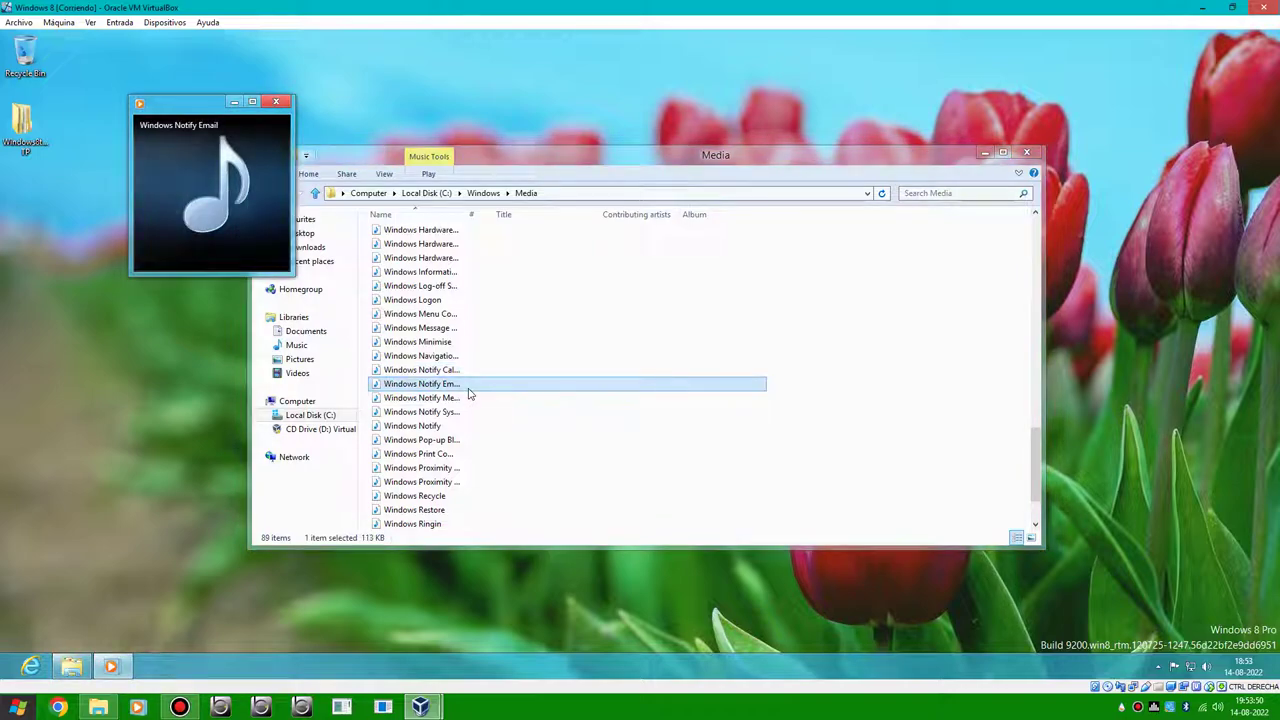
- Put away the media player and Media folder, and save the unsaved desktop theme as 90 in Personalisation
click(234, 102)
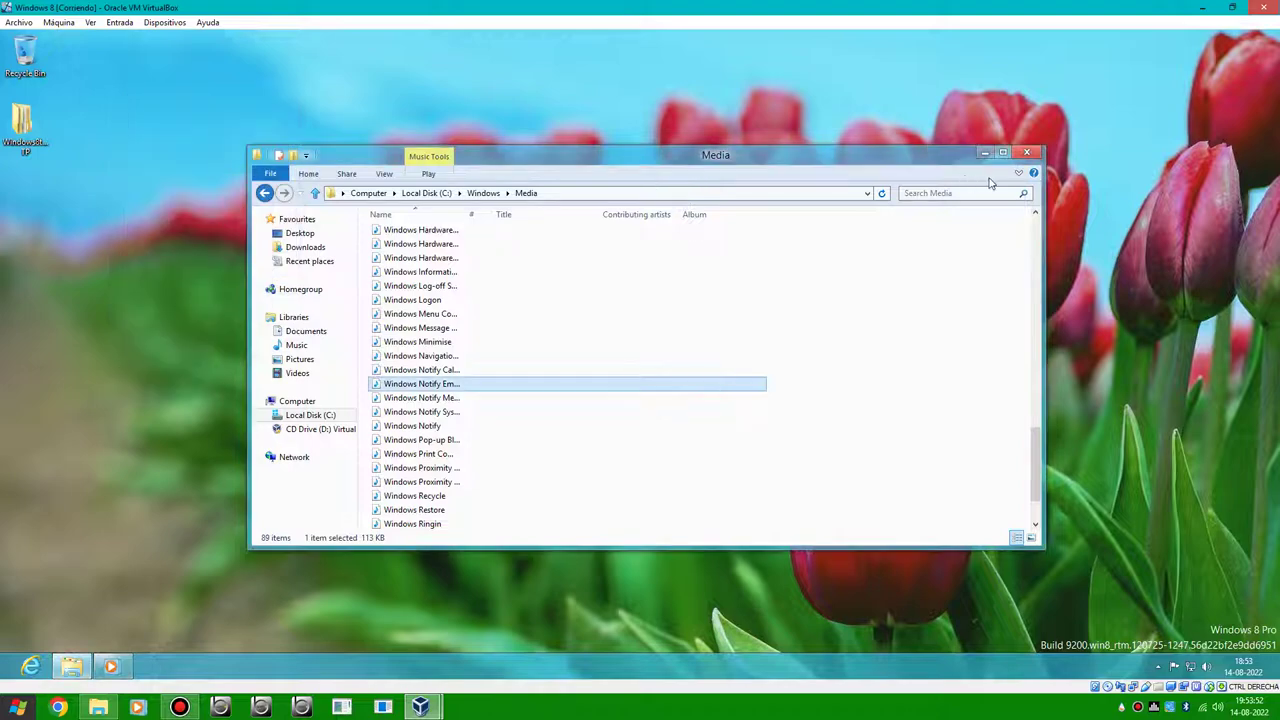
click(1024, 152)
right_click(335, 289)
click(417, 432)
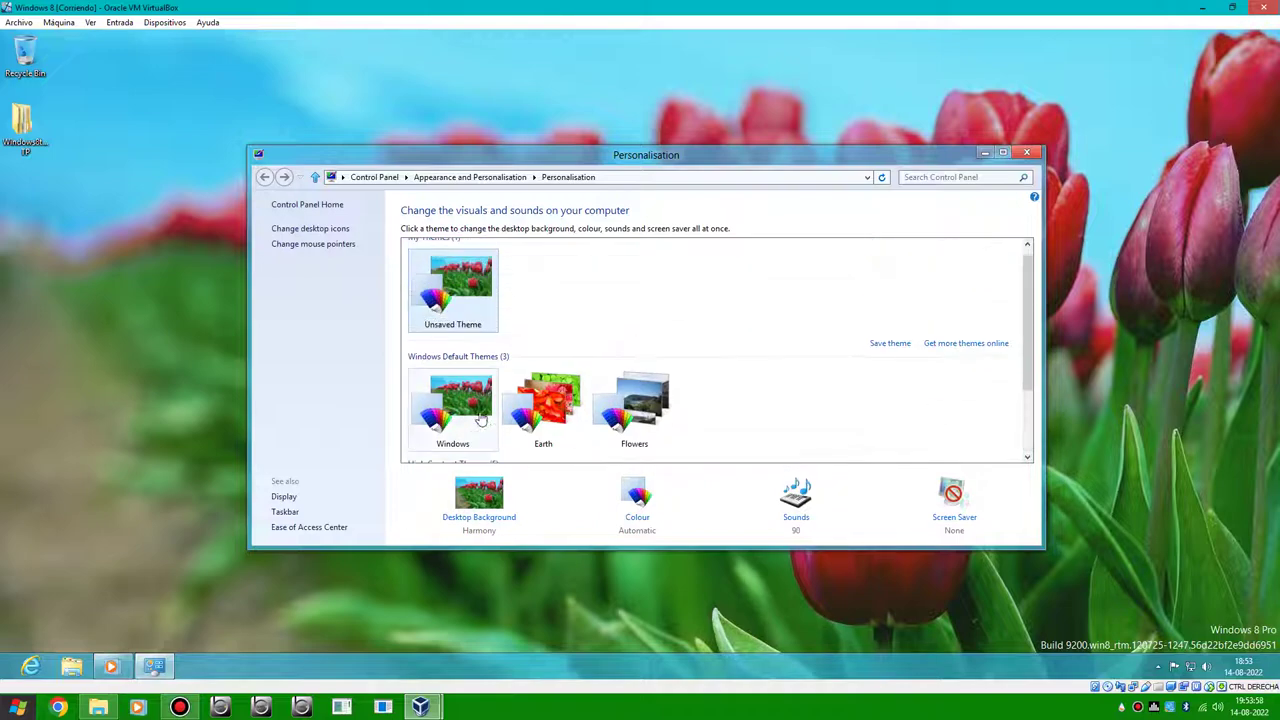
right_click(414, 252)
click(443, 259)
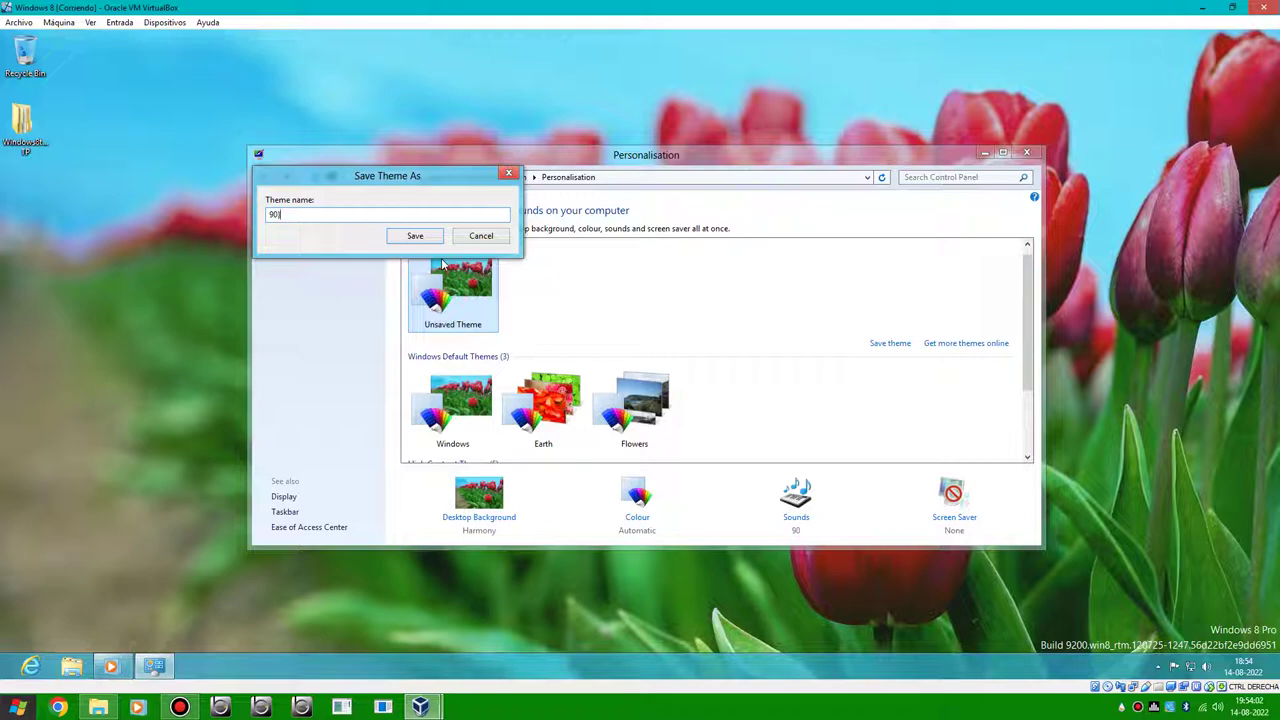
key(Return)
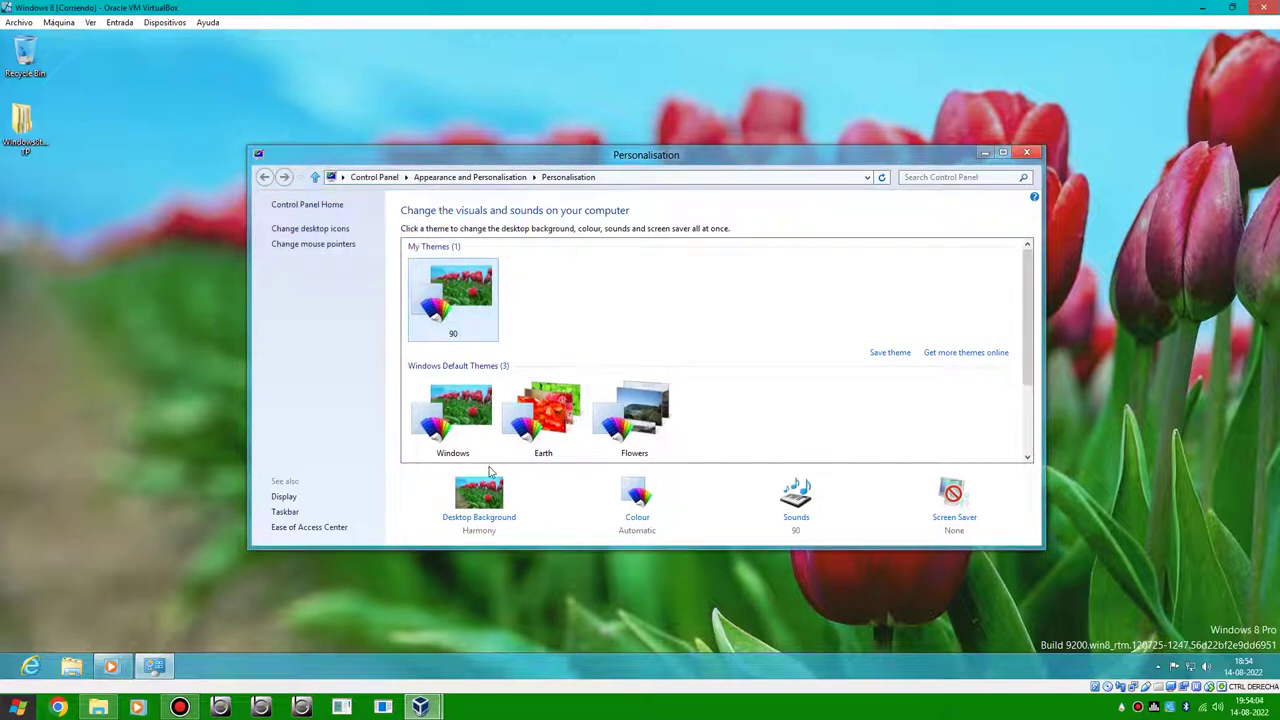
- View the window border and taskbar colour choices, leaving without saving changes
click(638, 517)
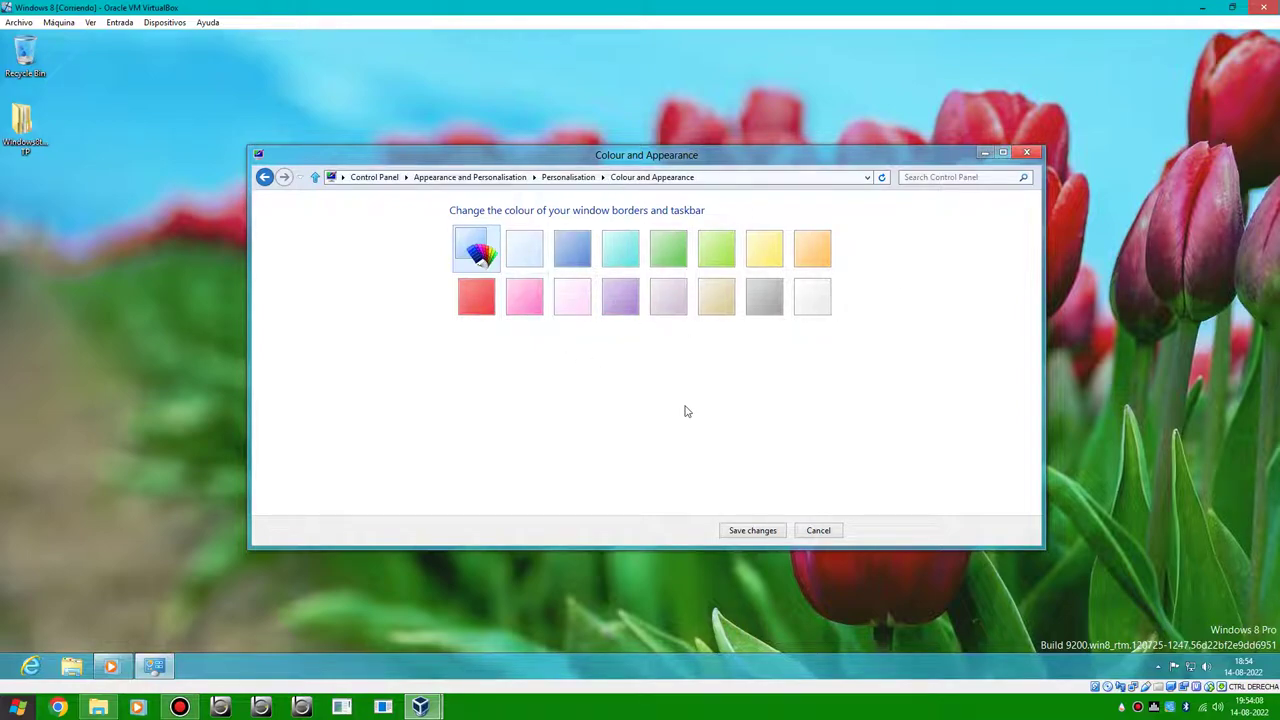
click(810, 527)
- Try the Flowers default theme, and apply the Windows Basic theme from the high contrast group
scroll(527, 333, down, 2)
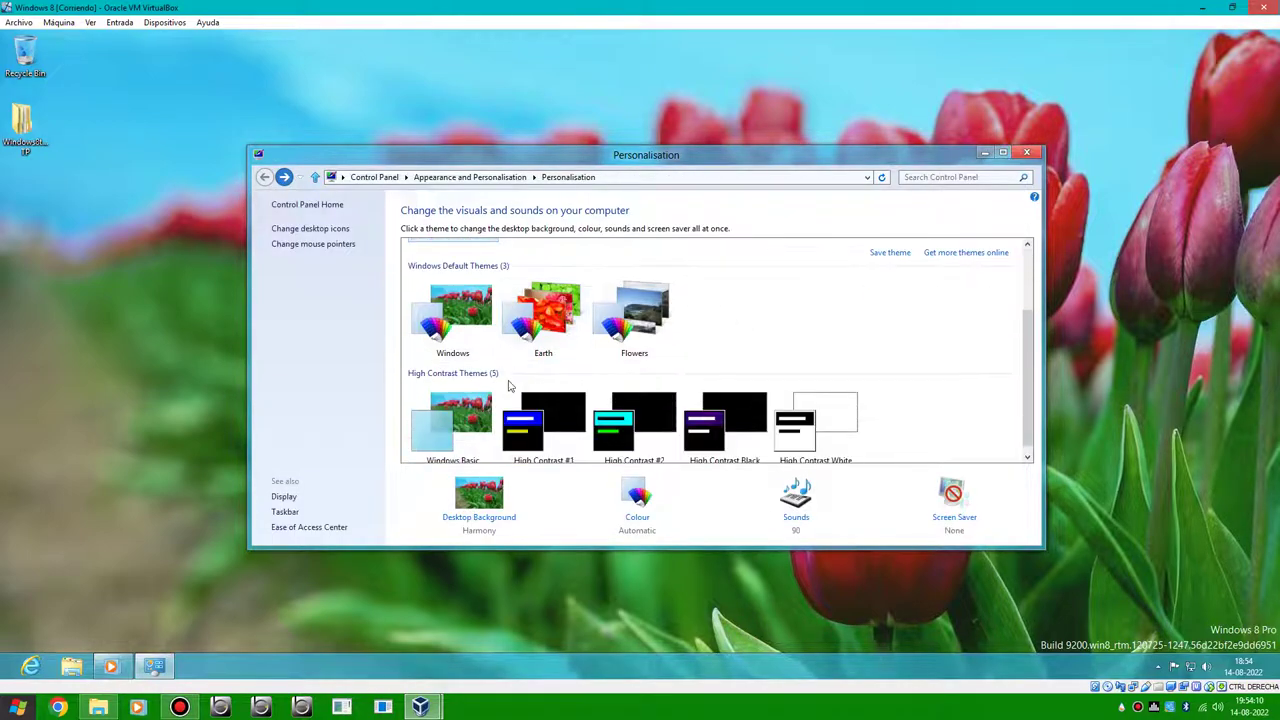
click(634, 318)
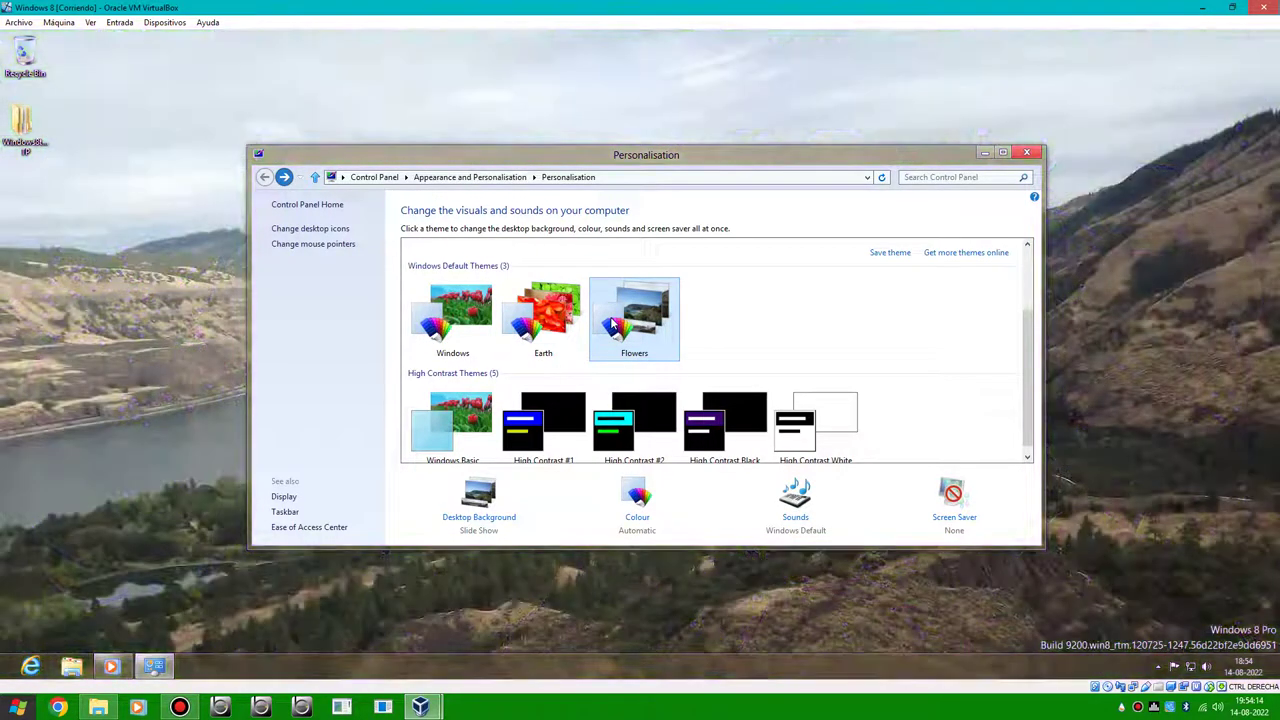
scroll(577, 343, down, 1)
click(484, 404)
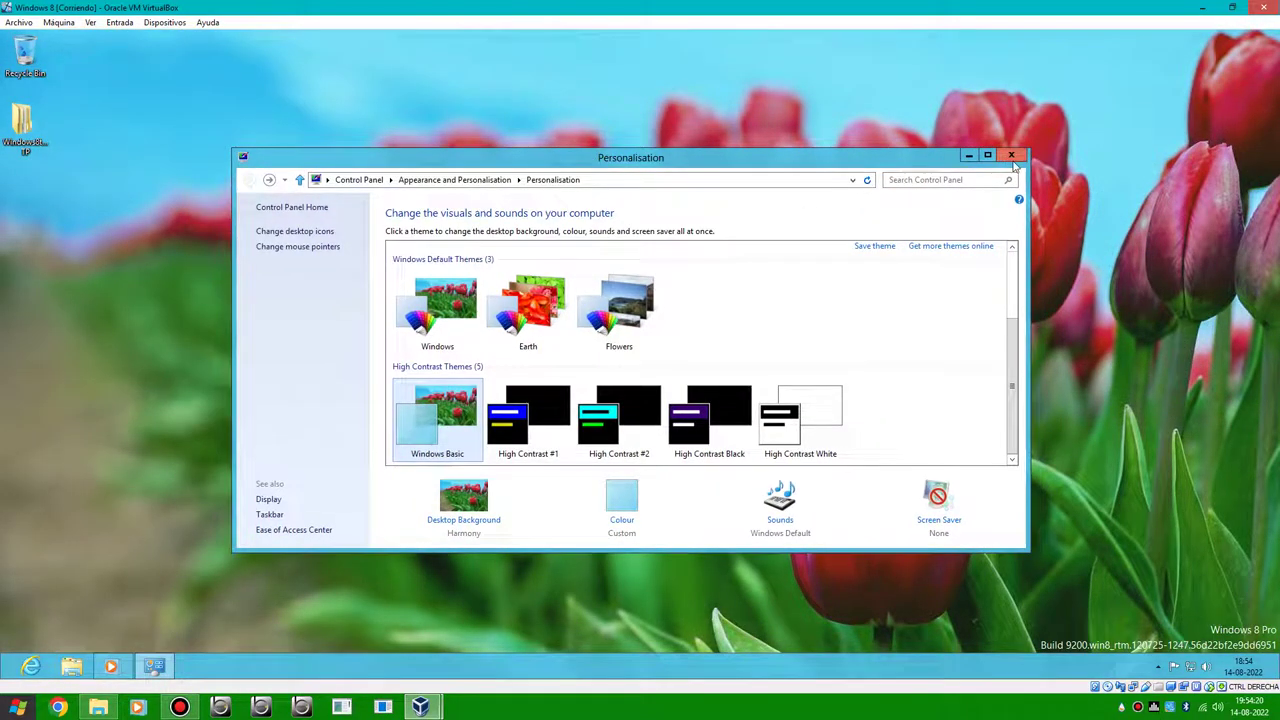
- Go to the Start screen and view its Tiles settings, dismissing them without changes
click(2, 670)
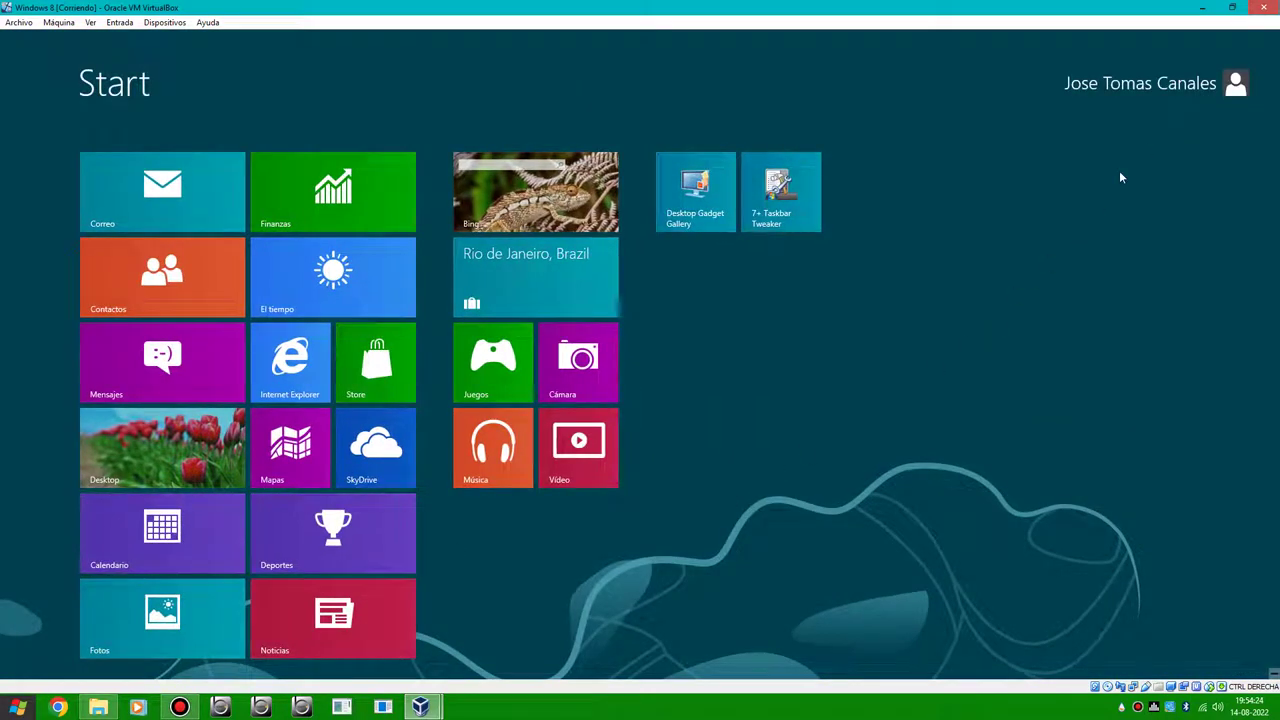
mouse_move(1278, 40)
click(1249, 480)
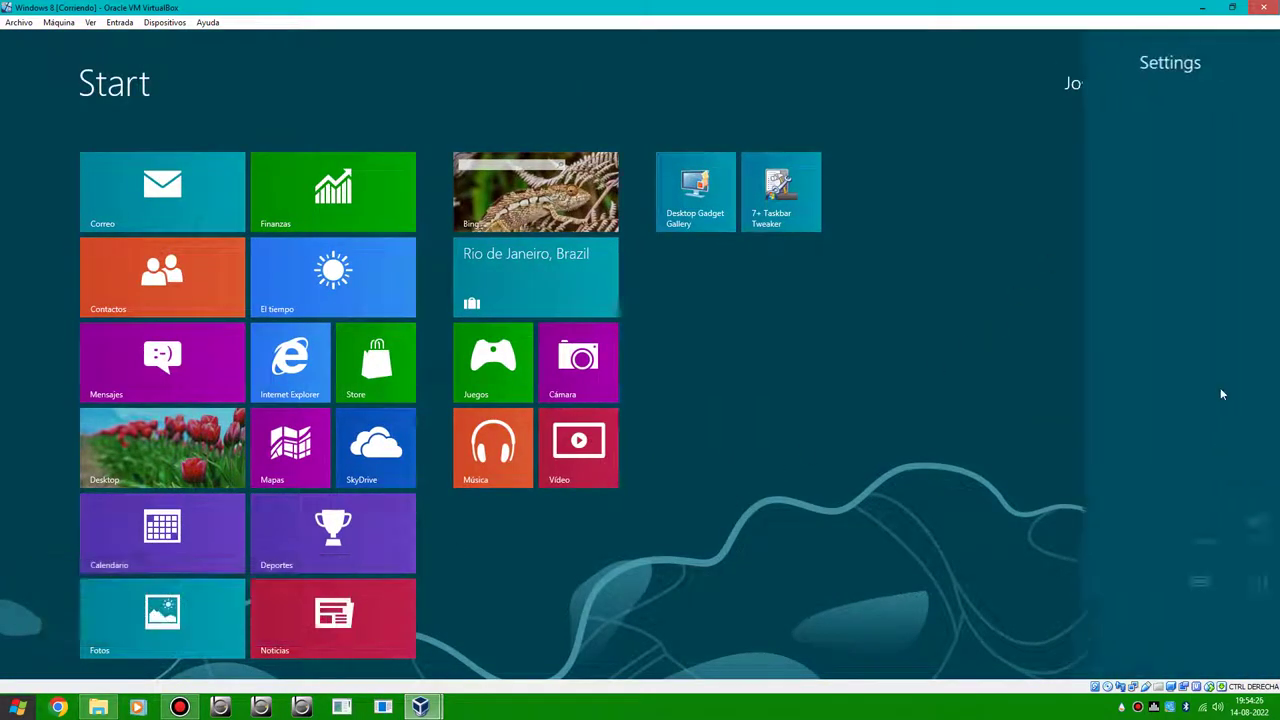
click(1110, 127)
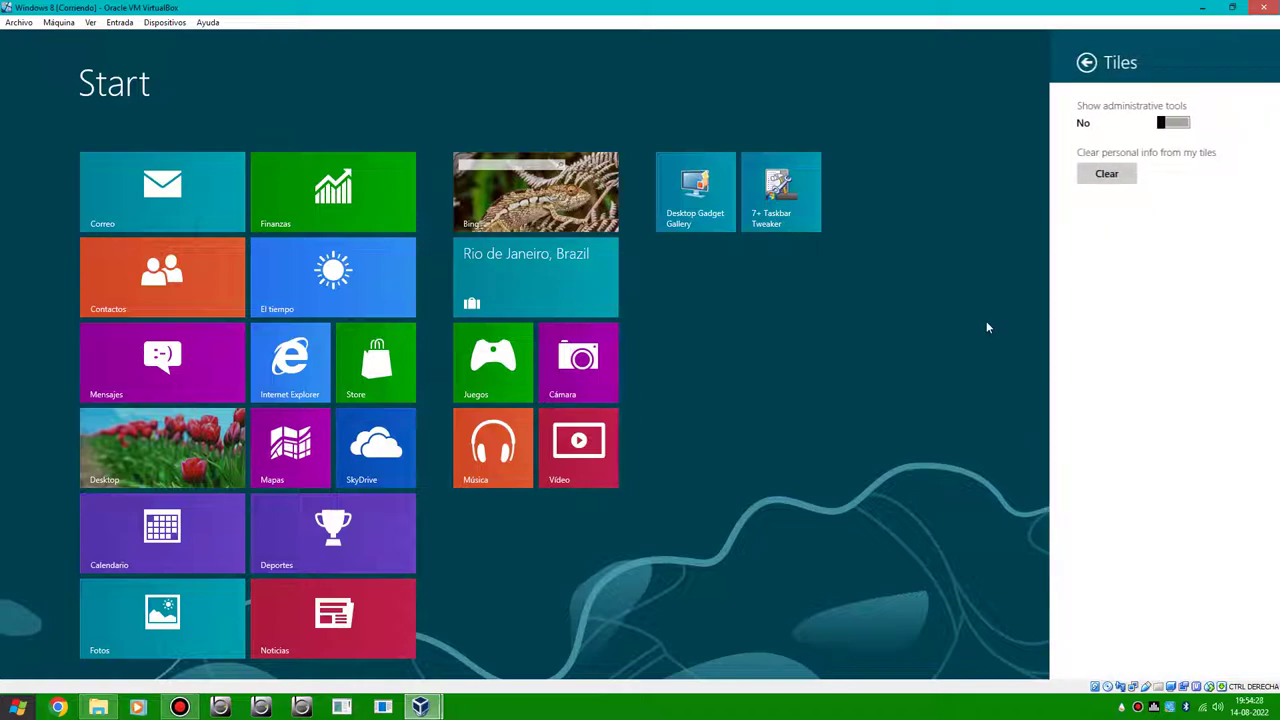
click(988, 326)
- Open the account picture settings from the Start screen and view the Lock screen and Start screen personalisation pages
mouse_move(1237, 157)
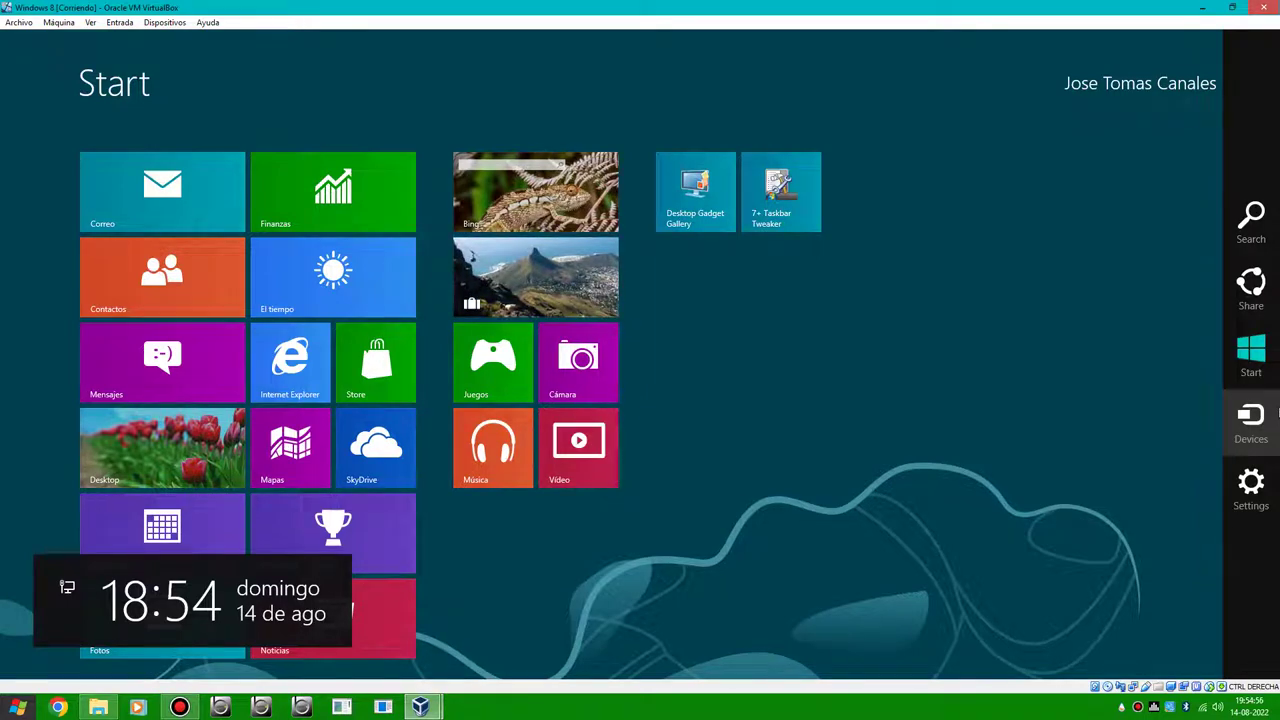
click(1150, 84)
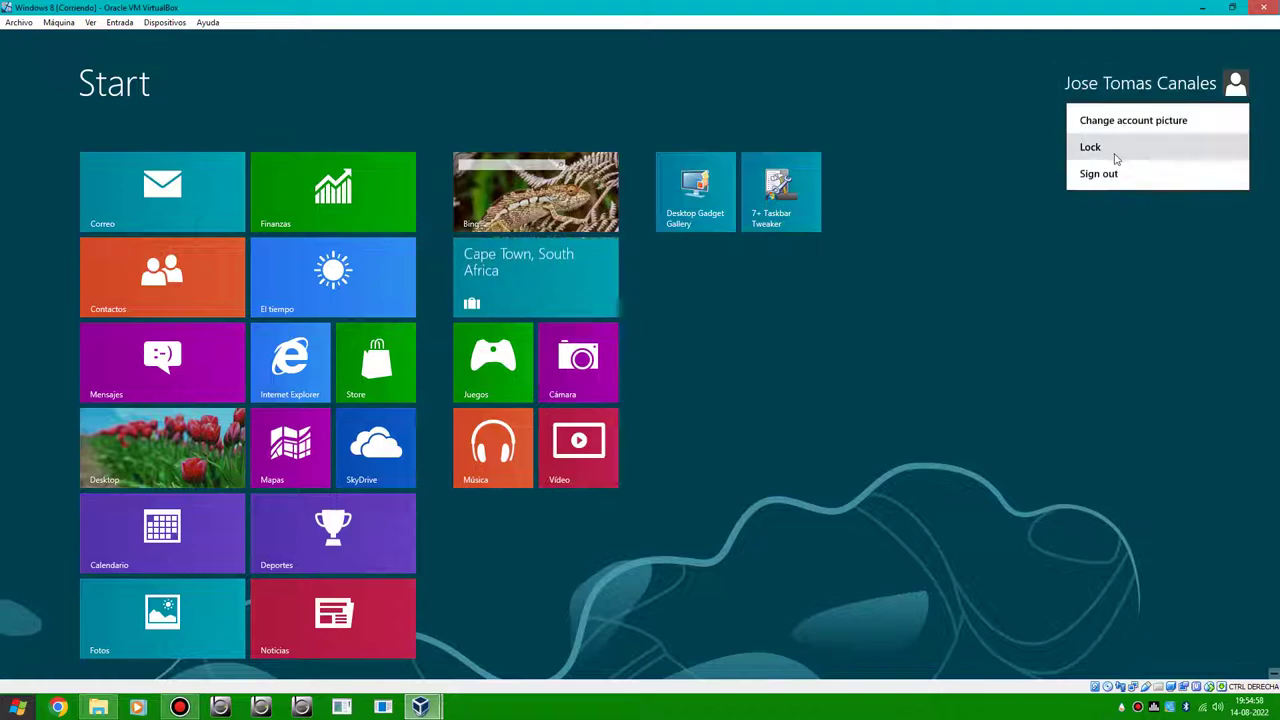
click(1091, 120)
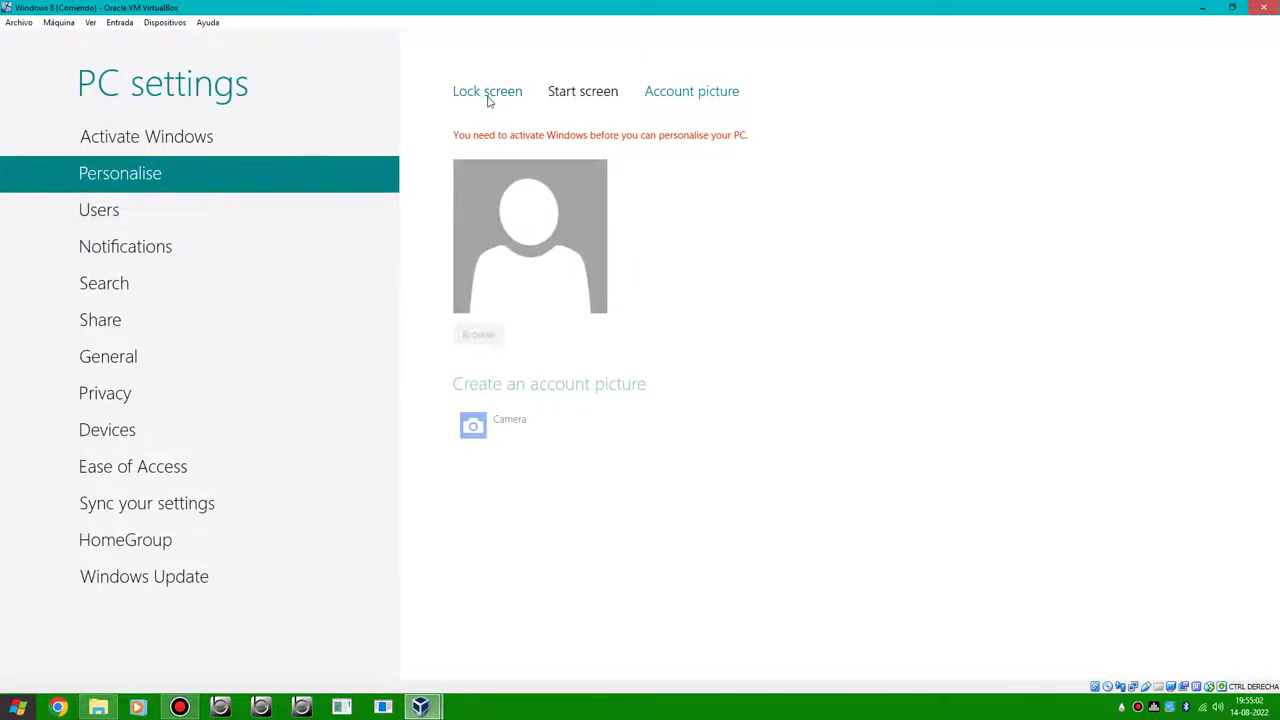
click(489, 97)
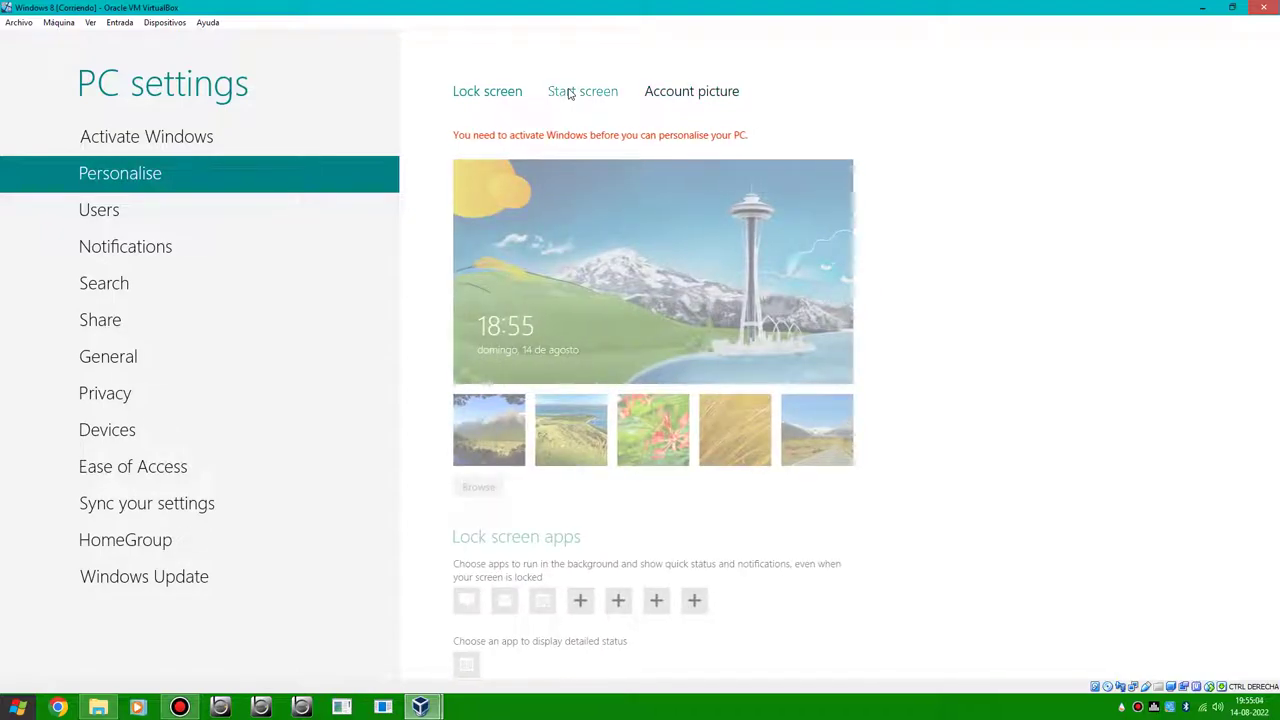
click(570, 93)
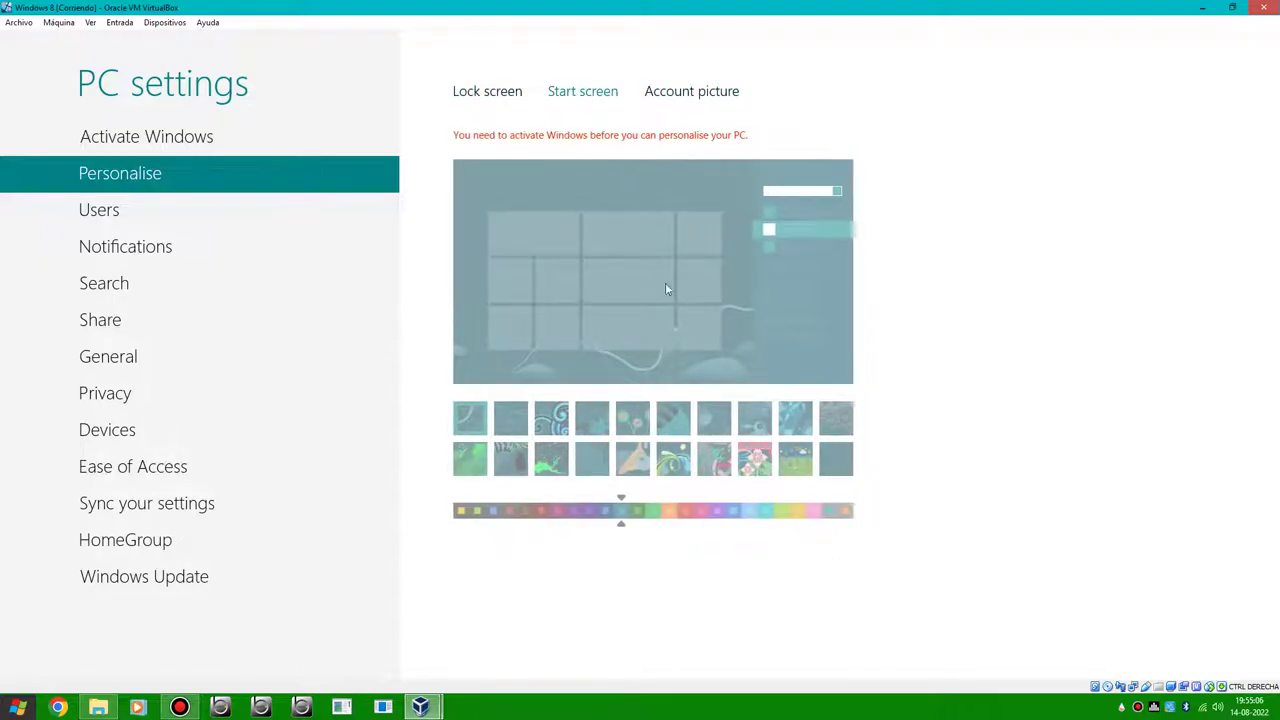
- Leave PC settings for the desktop and close the Personalisation window
mouse_move(1278, 28)
key(super)
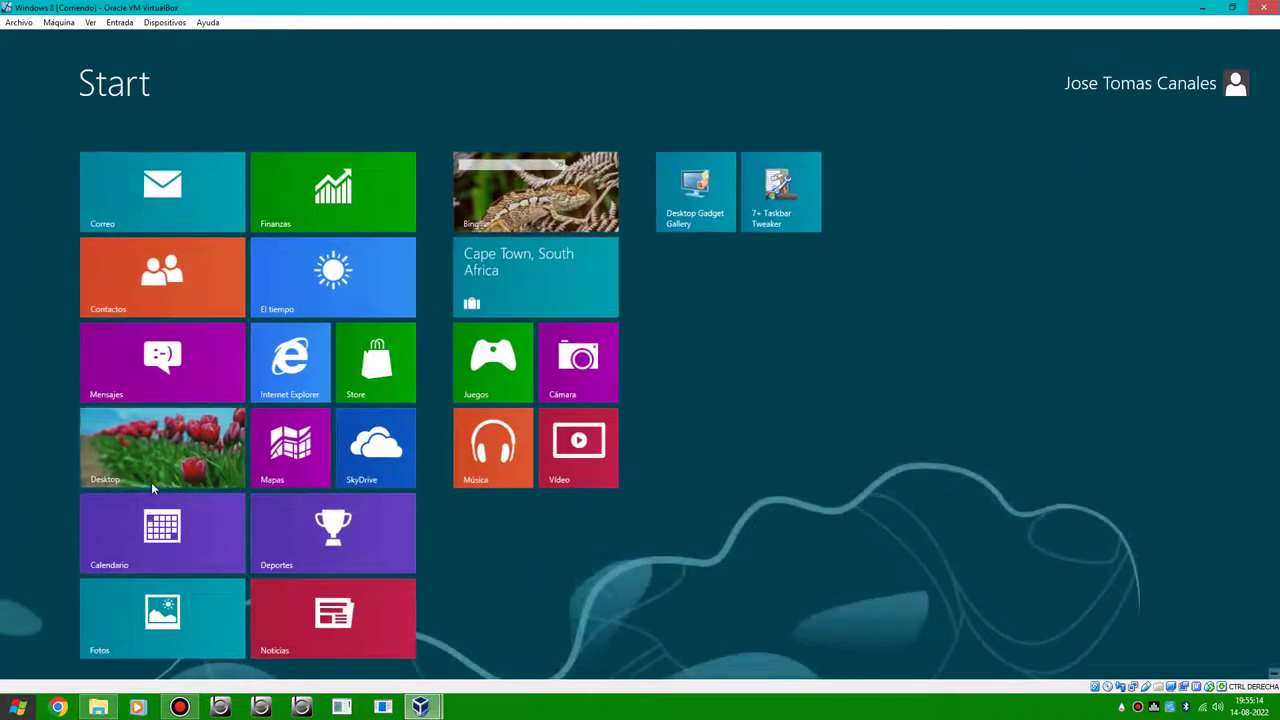
click(151, 482)
click(1011, 155)
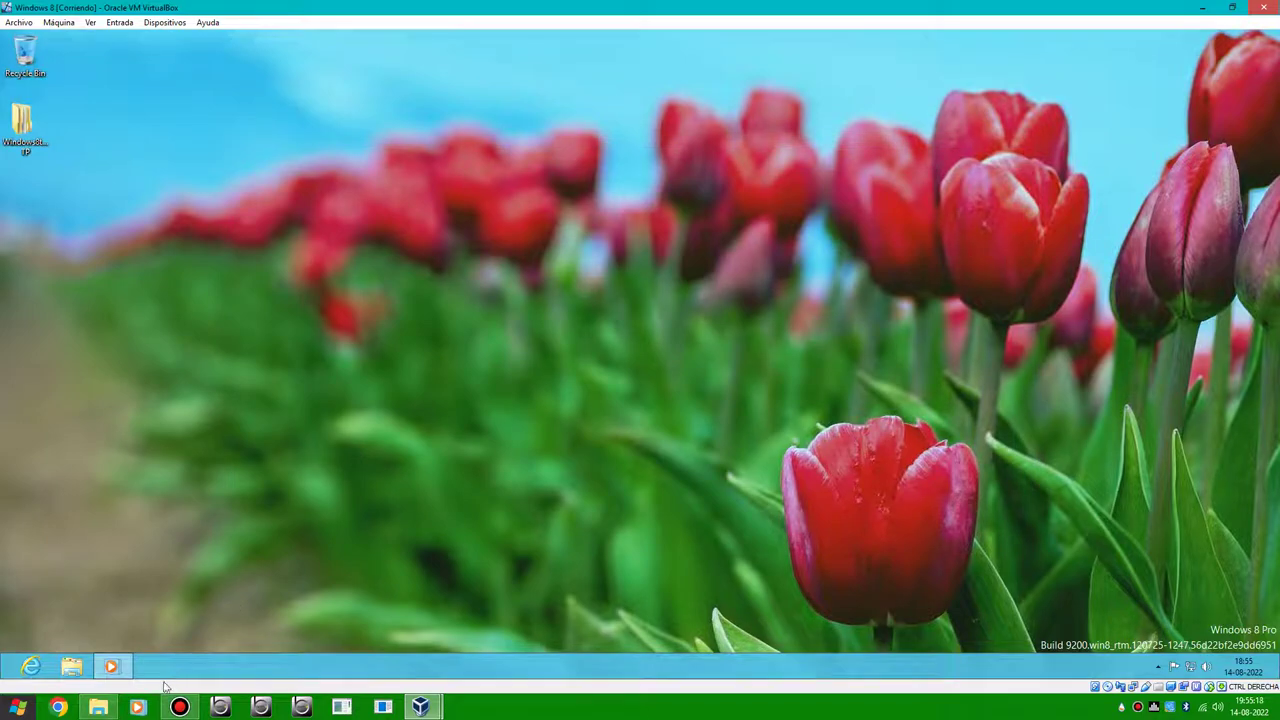
- Switch to File Explorer on the host and open the Trenes Y Rutas folder on Disco local (C:)
click(98, 707)
click(333, 508)
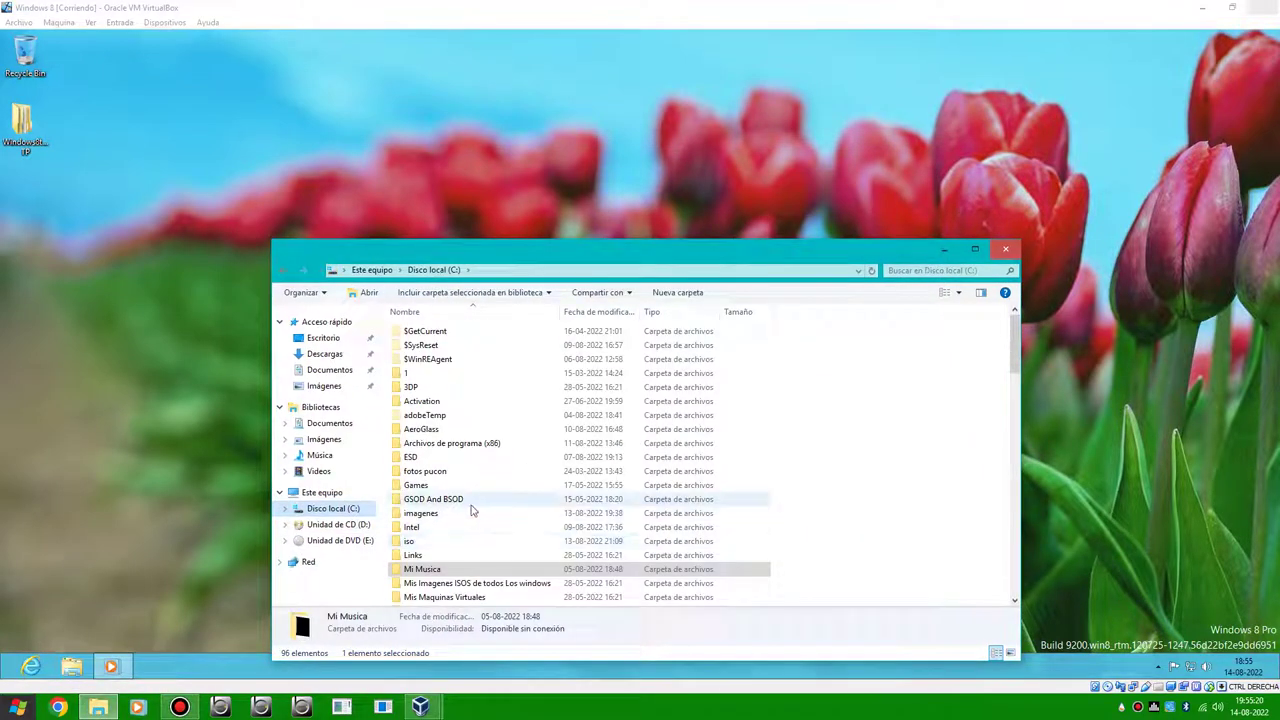
scroll(470, 510, down, 7)
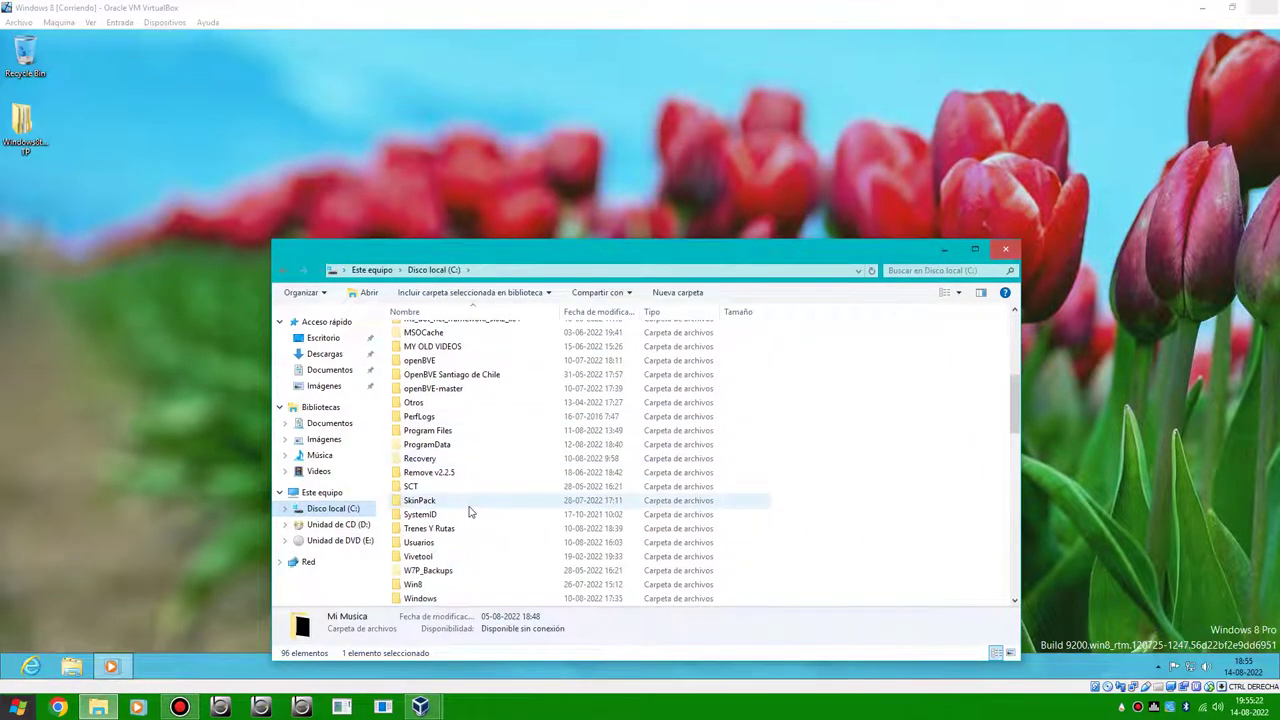
scroll(470, 512, down, 1)
double_click(450, 490)
- Copy the KMSAutoLite1.6.6.x.taiwebs.com folder onto the virtual machine's desktop and minimise the host folder window
scroll(472, 500, down, 10)
scroll(480, 522, down, 15)
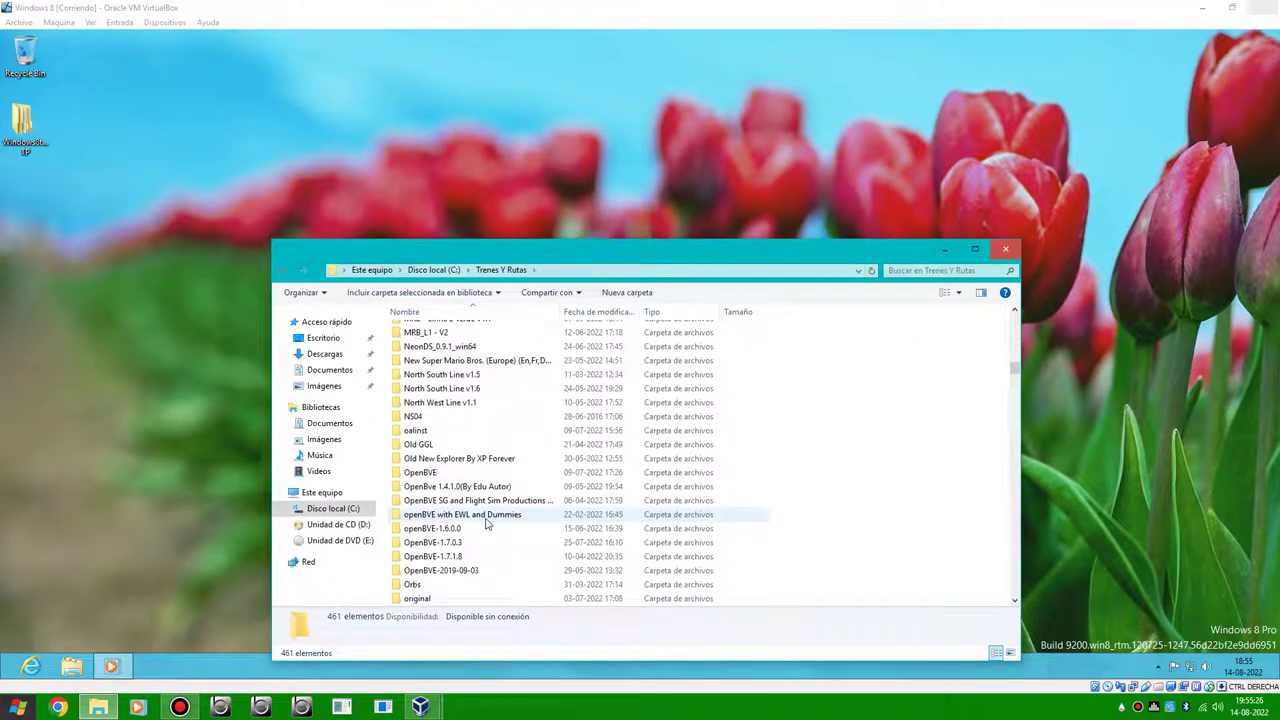
scroll(487, 524, down, 3)
scroll(538, 553, down, 1)
scroll(538, 553, up, 6)
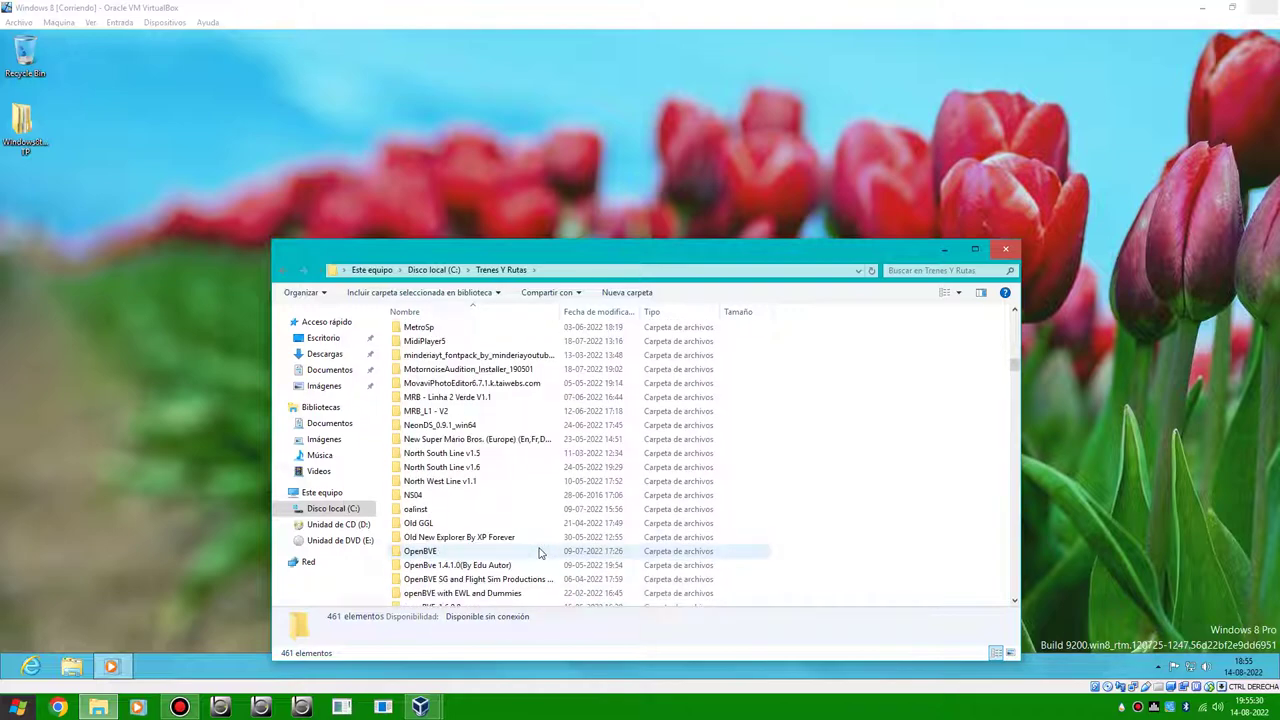
scroll(538, 553, up, 13)
scroll(538, 553, up, 2)
drag(460, 481, 181, 423)
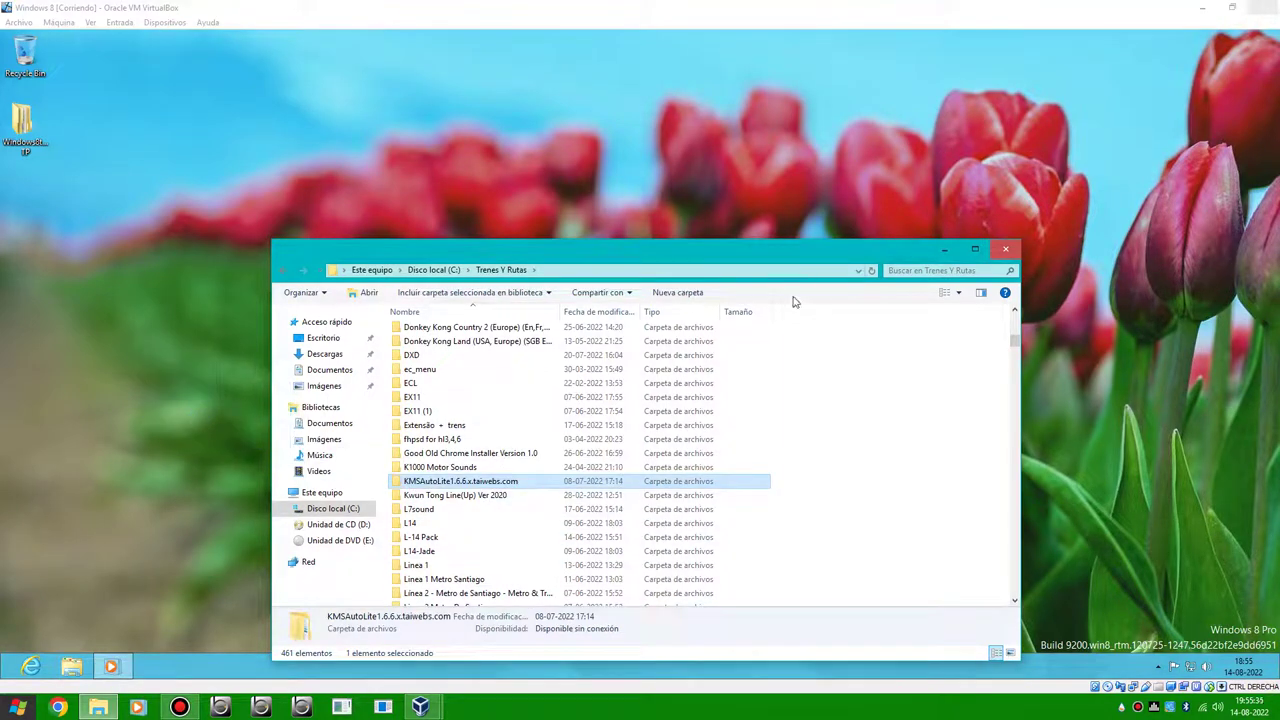
click(951, 251)
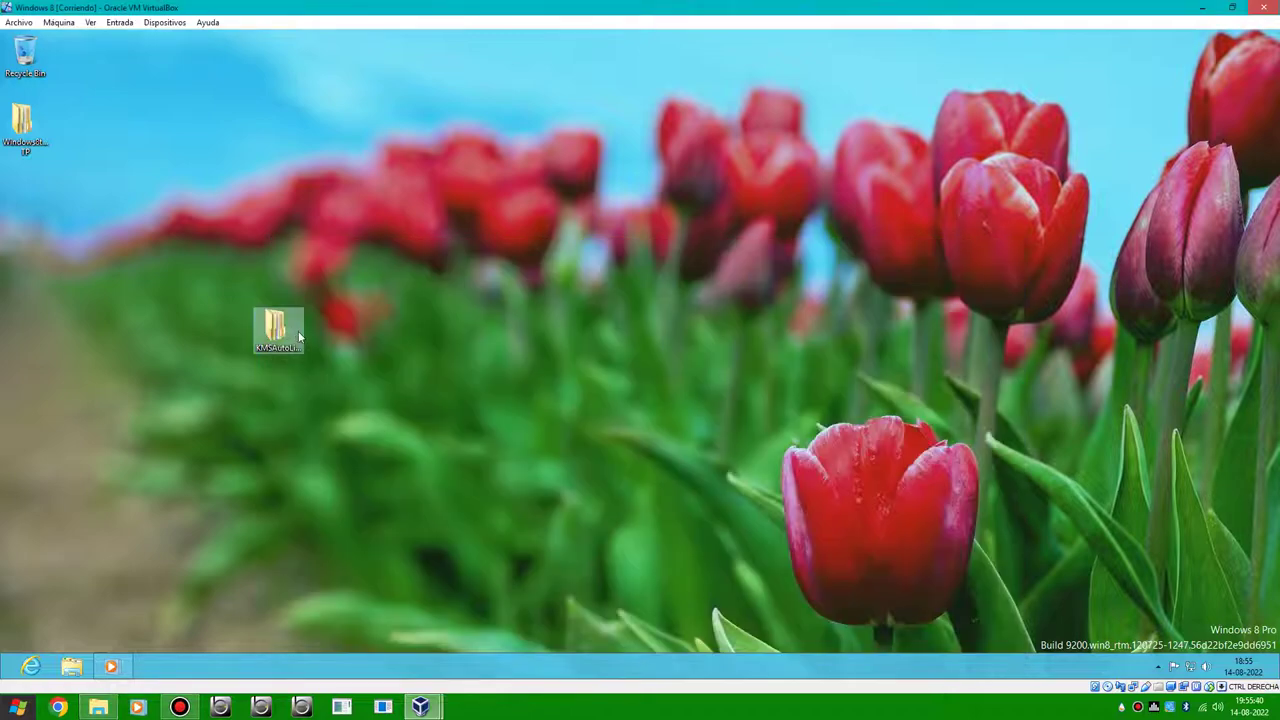
- Launch KMSAuto x64 from the copied folder's KMSAuto Lite 1.6.6 subfolder and allow it to make changes to the computer
double_click(298, 331)
double_click(415, 235)
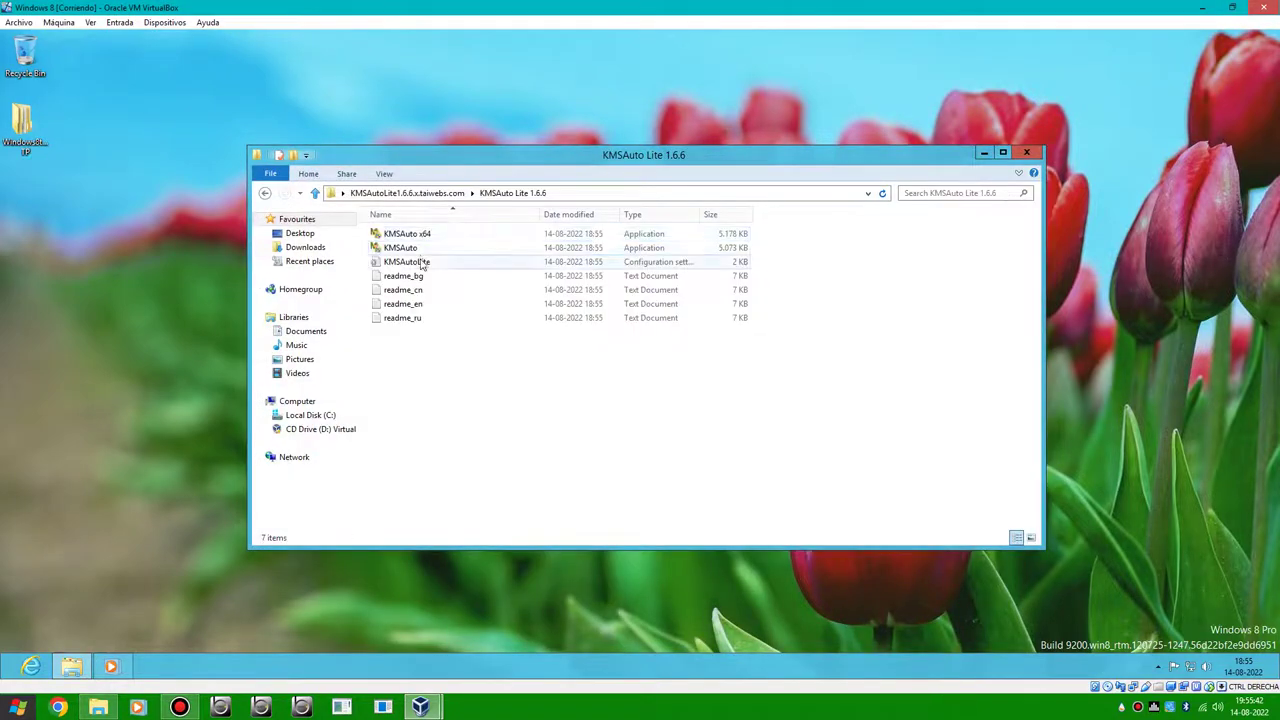
click(414, 236)
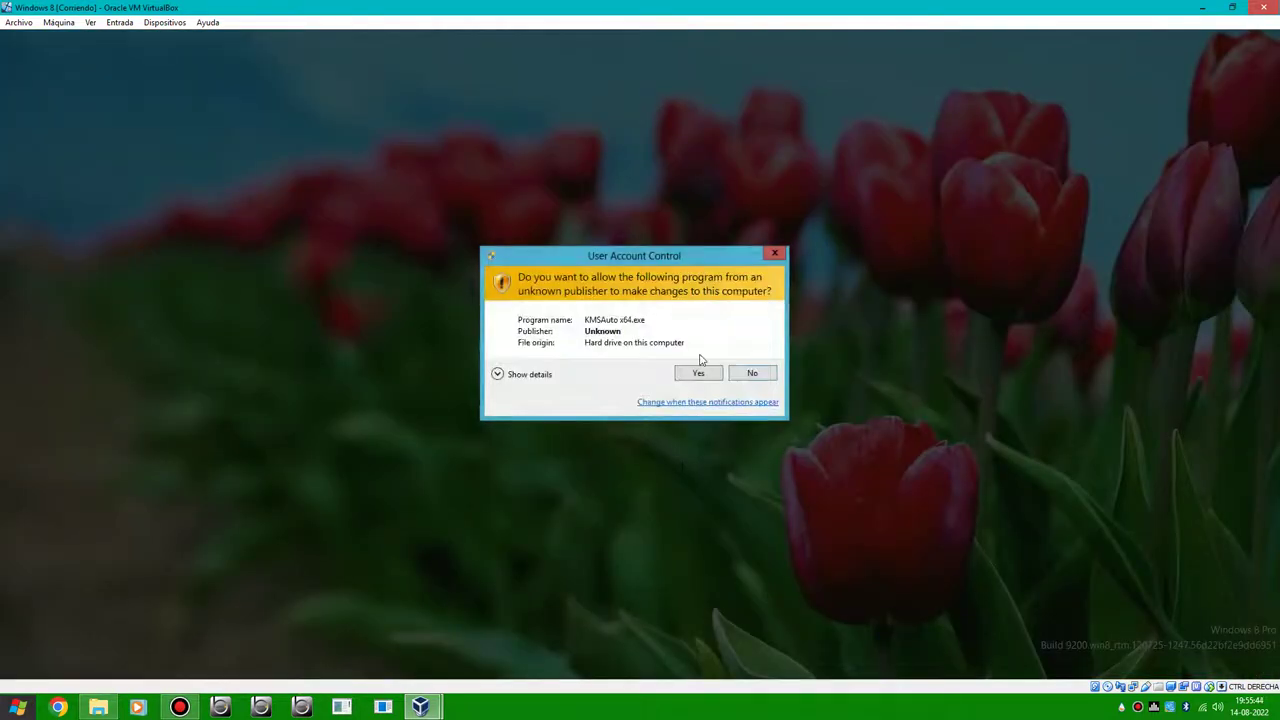
click(698, 372)
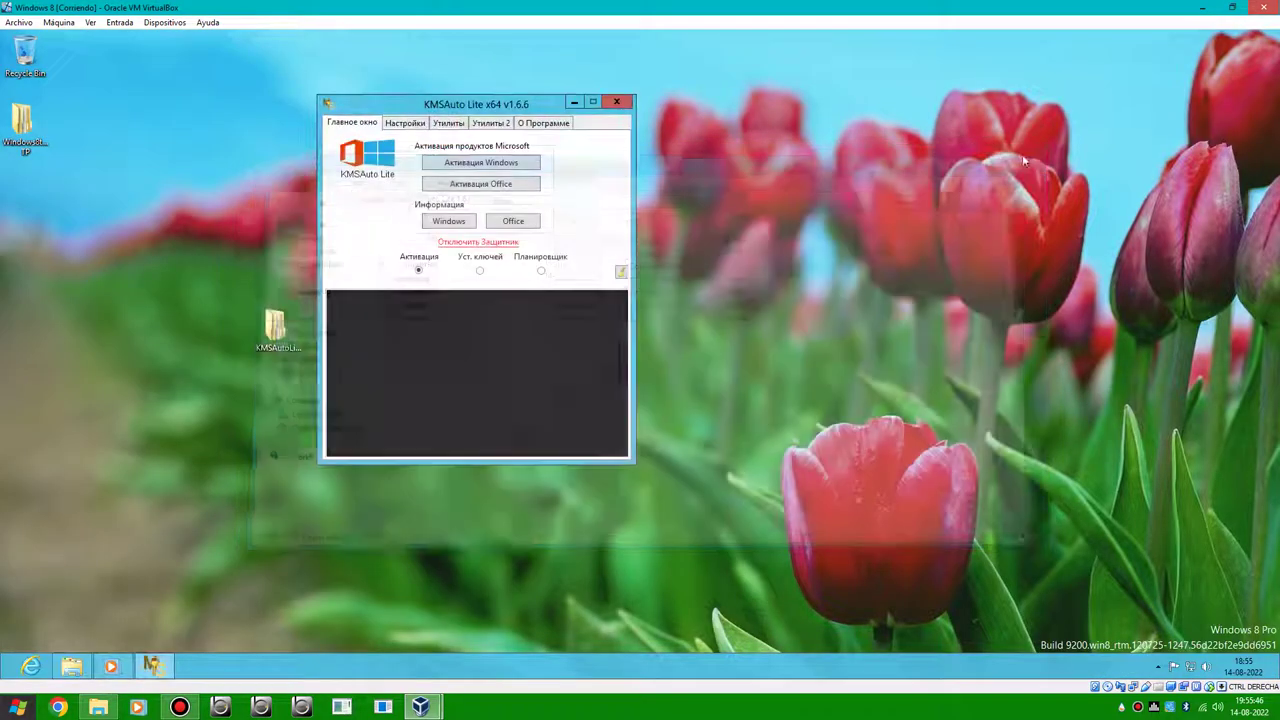
- Run the Windows activation in KMSAuto Lite, accept replacing the installed keys, and close the program
click(475, 167)
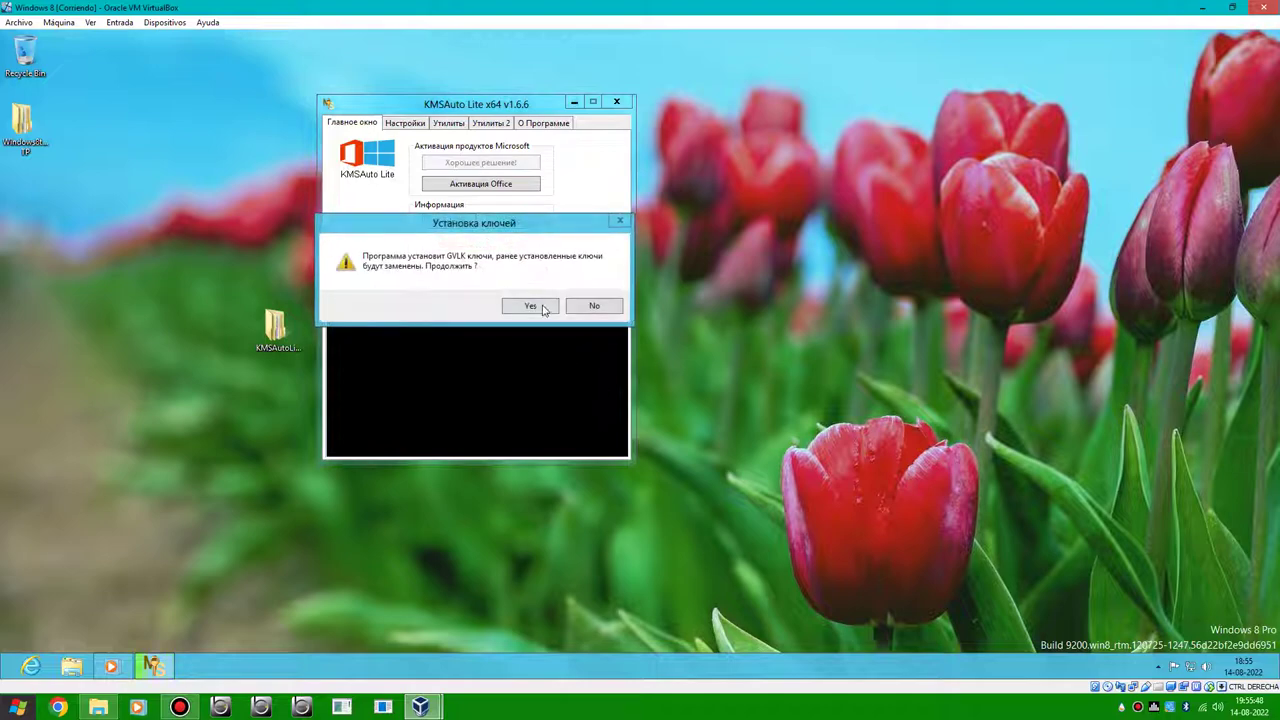
click(528, 306)
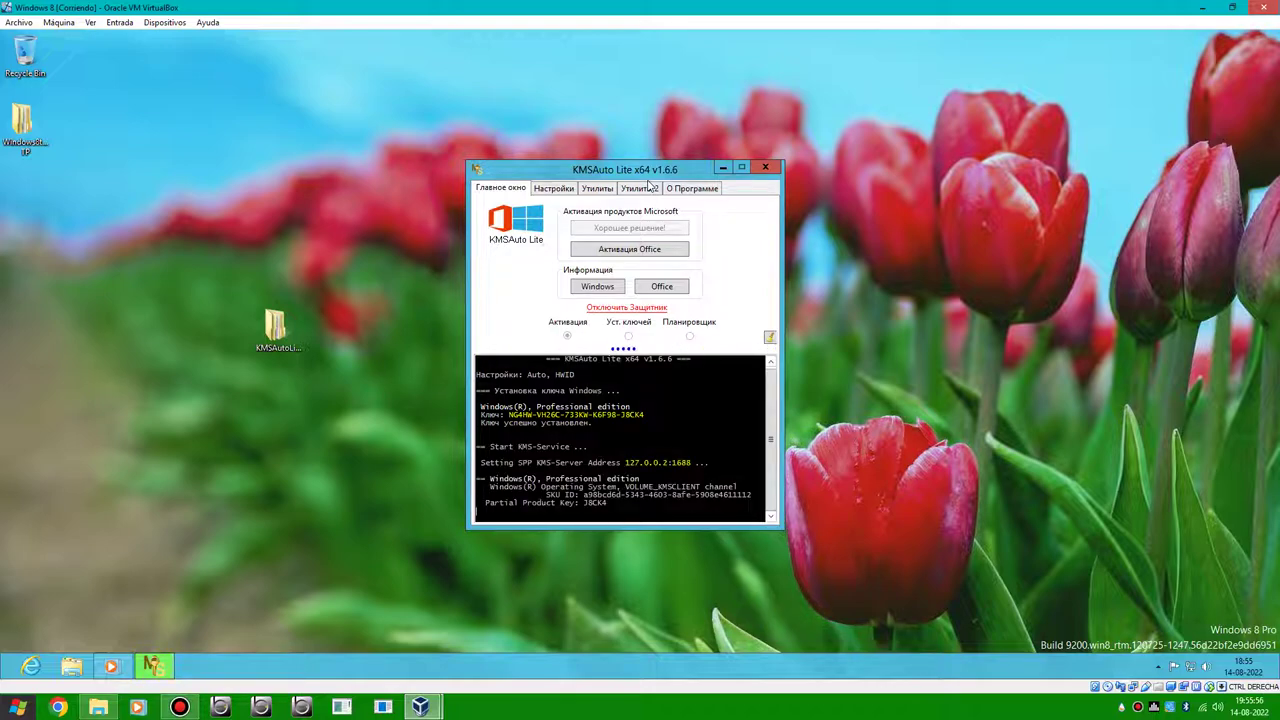
drag(644, 176, 667, 170)
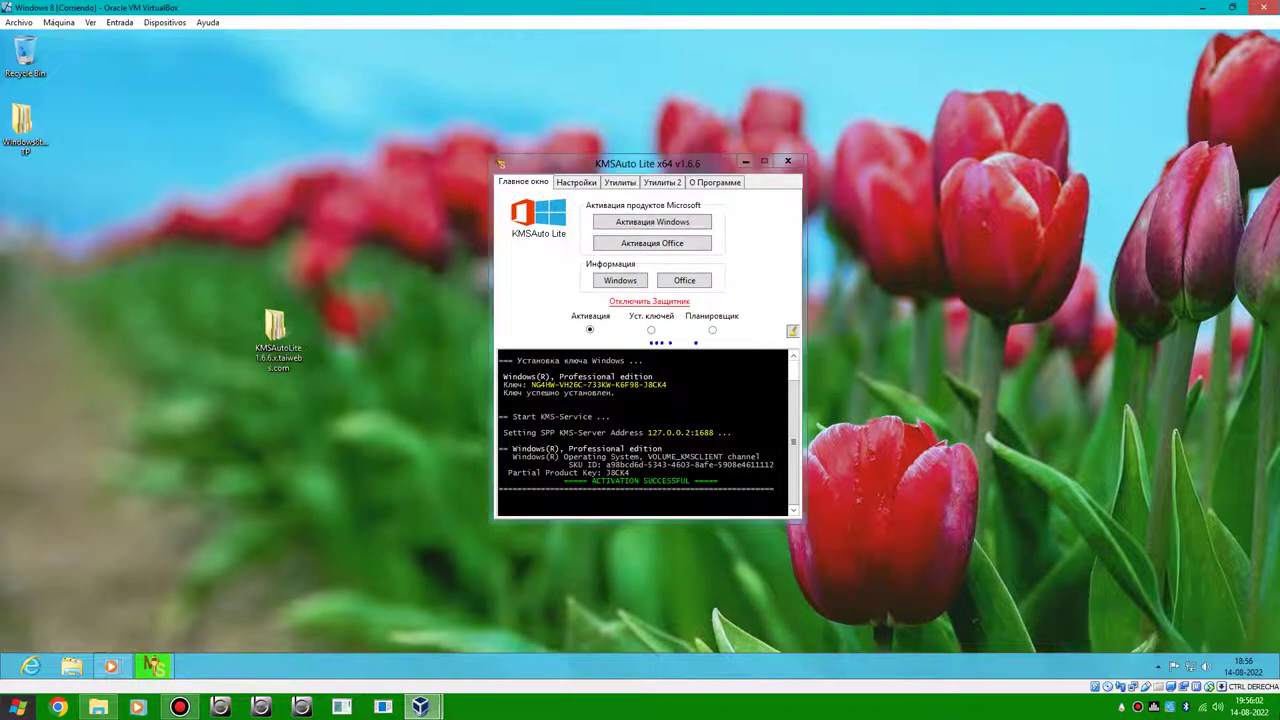
click(790, 163)
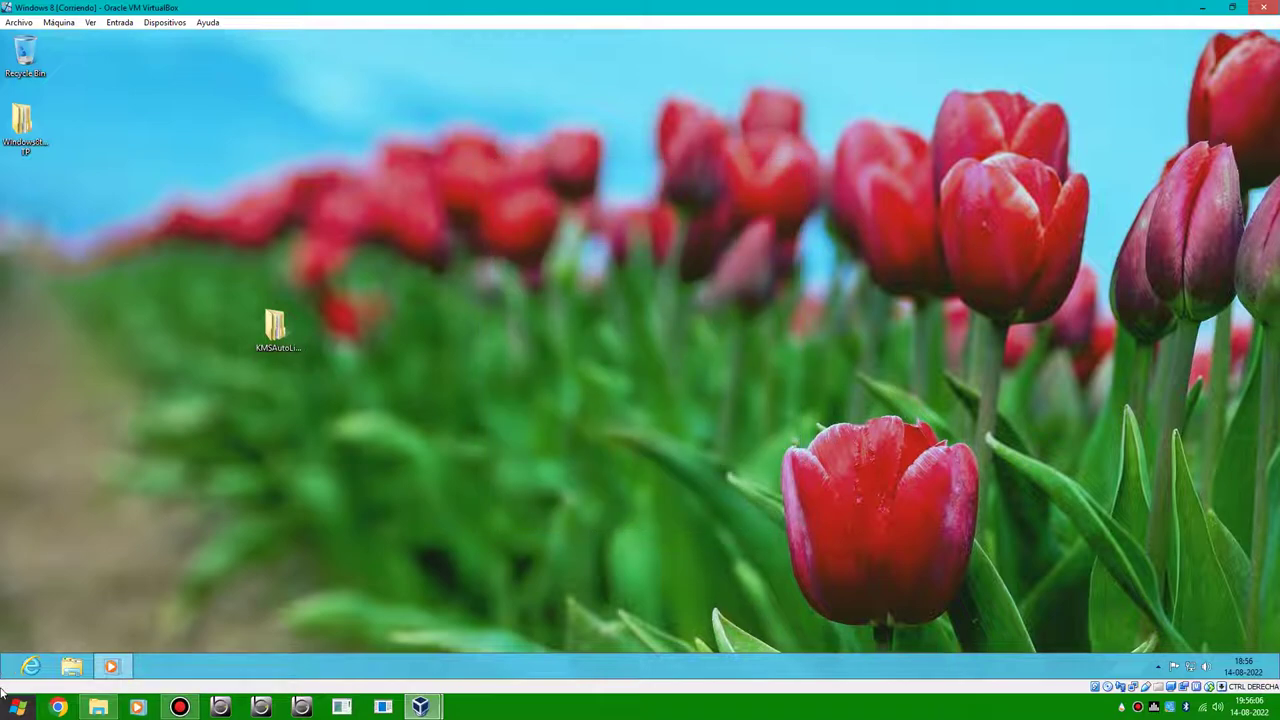
- Check the Windows activation status in System and the themes in Personalisation, and close Control Panel
right_click(16, 675)
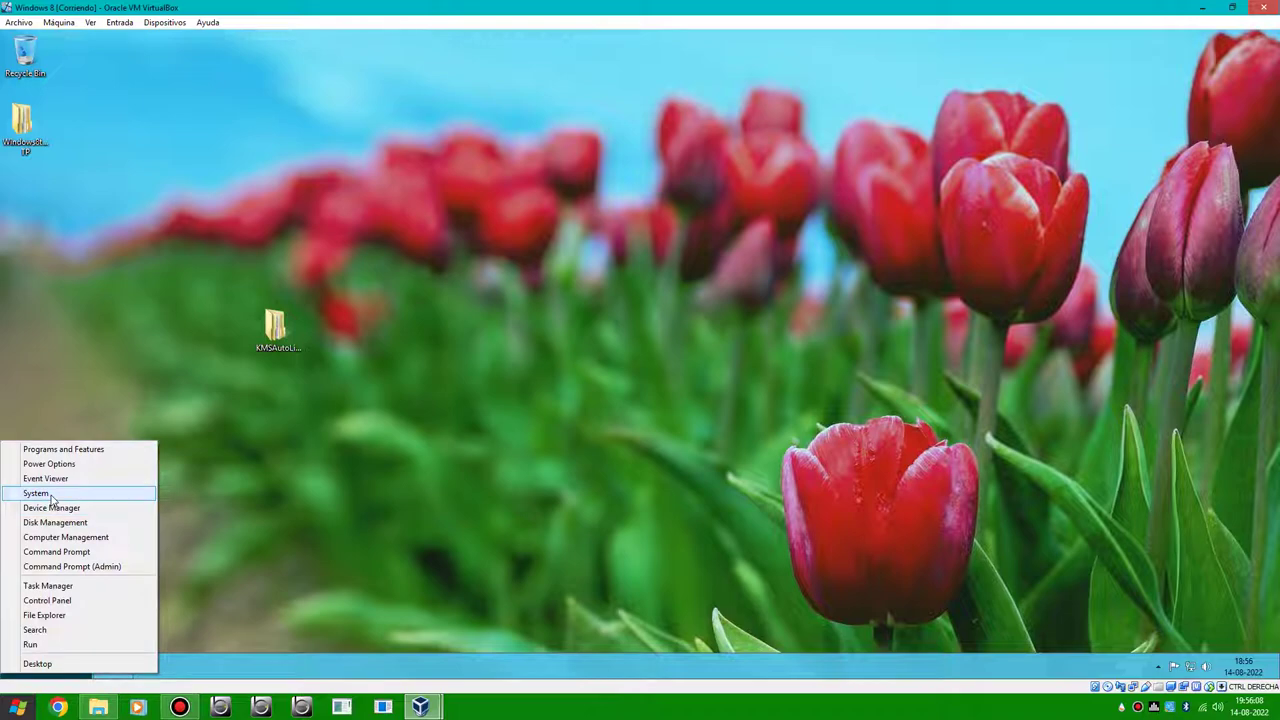
click(513, 522)
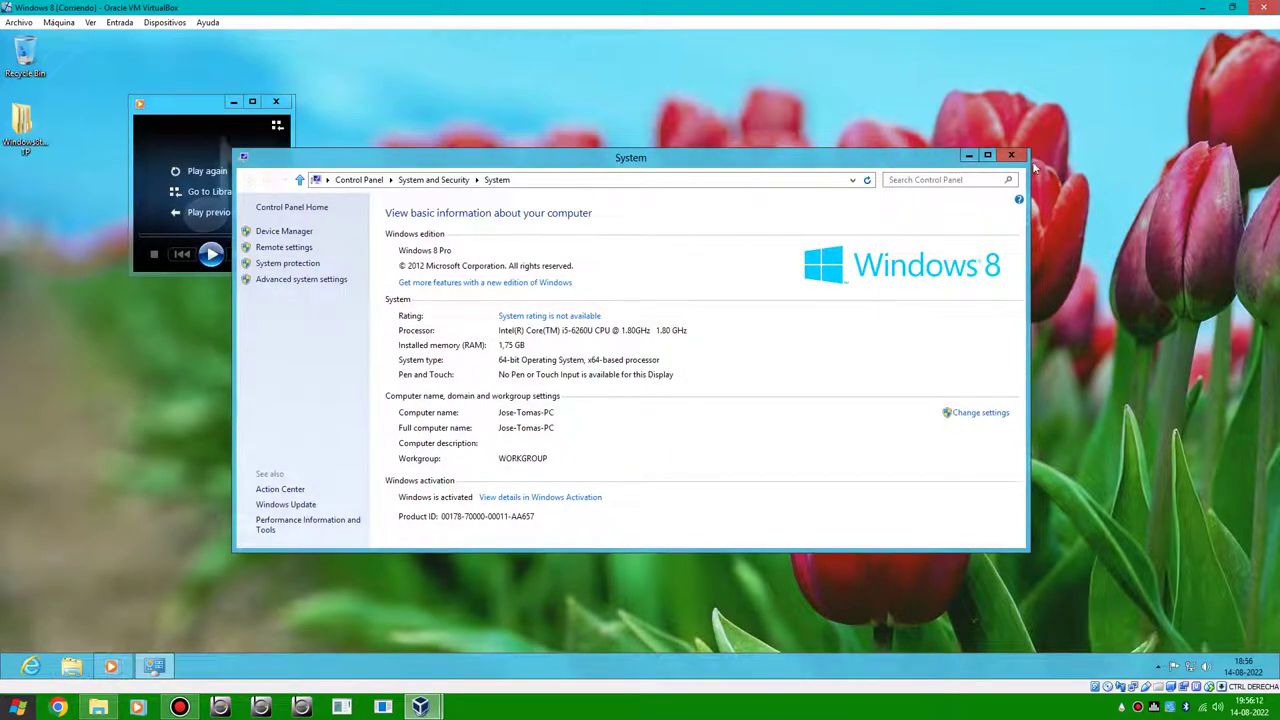
click(309, 212)
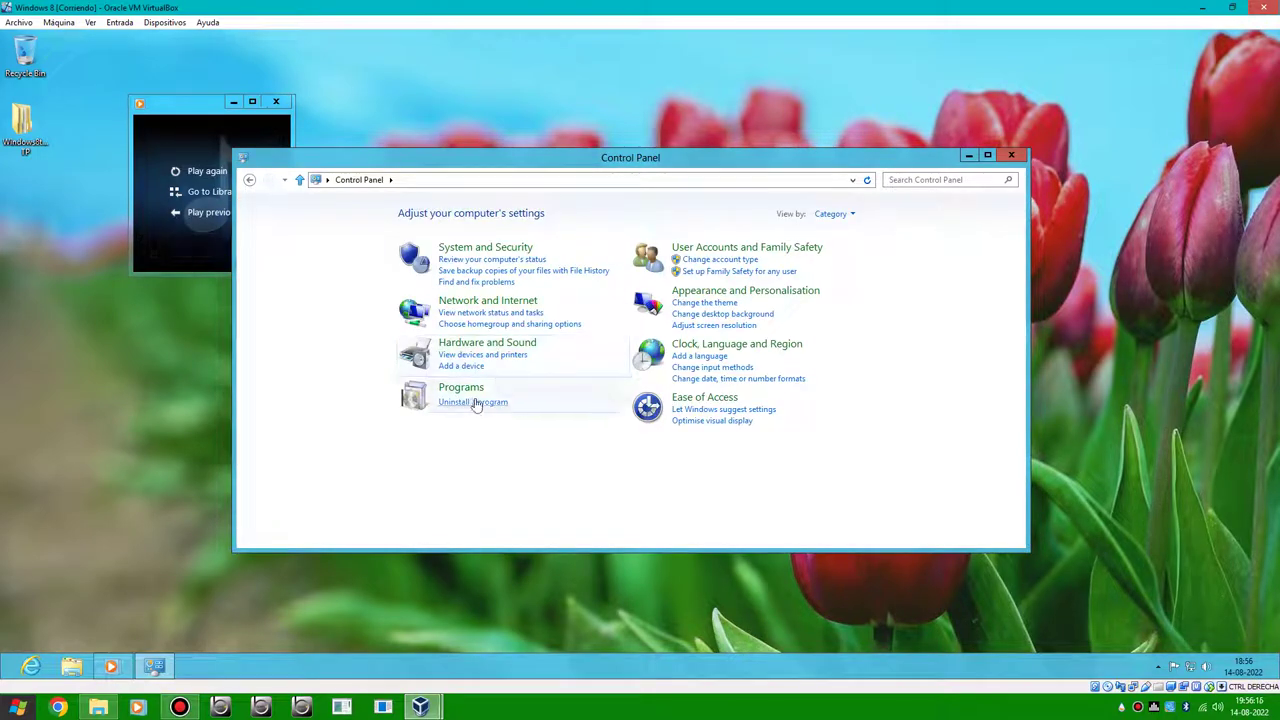
click(722, 303)
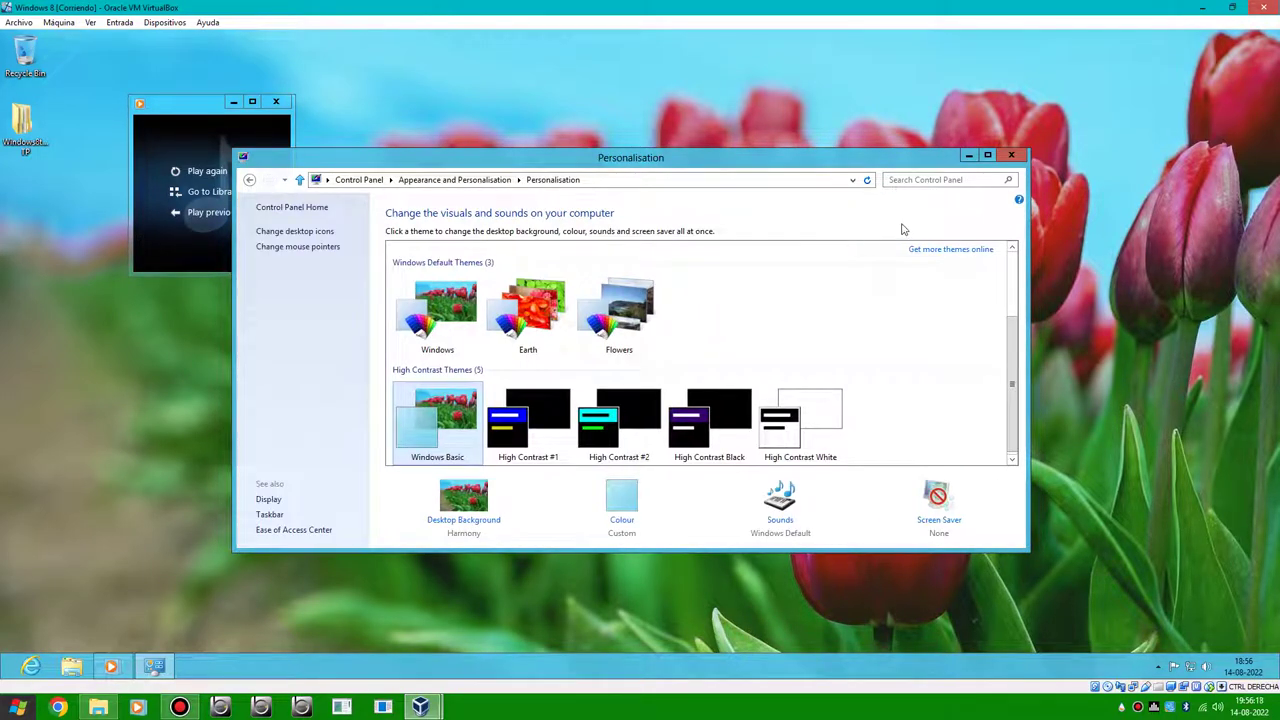
click(291, 207)
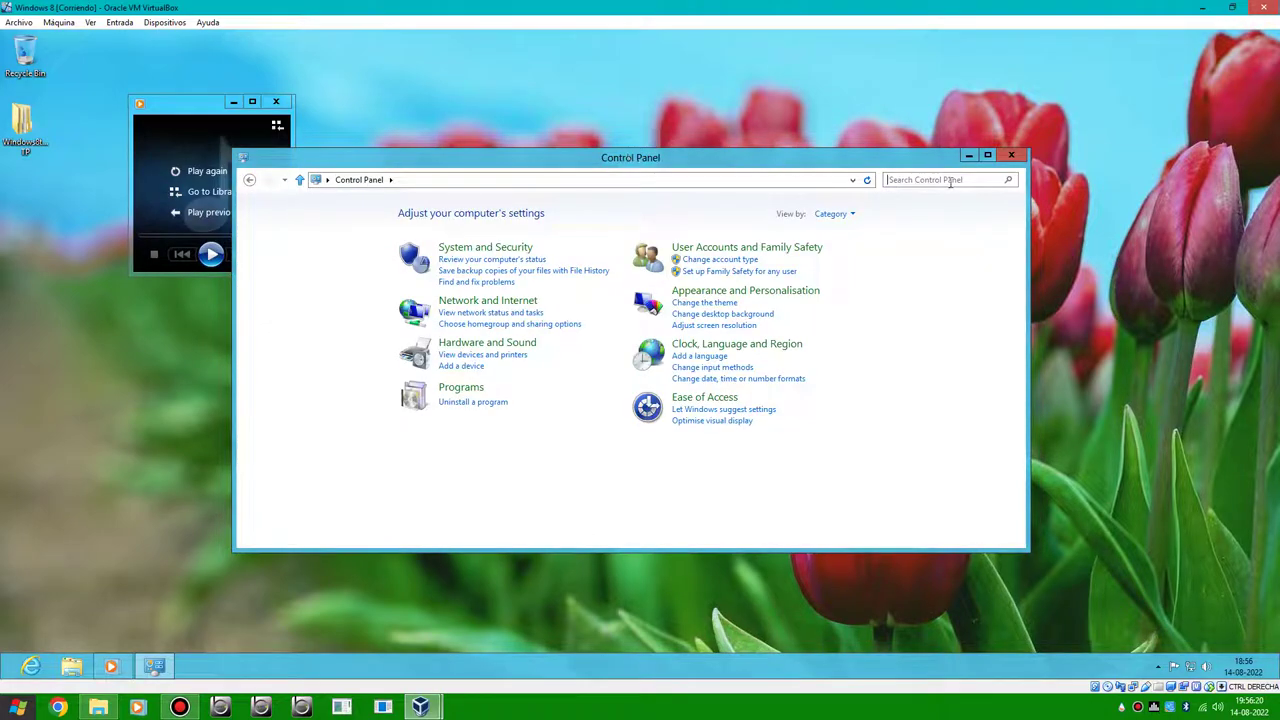
click(1010, 157)
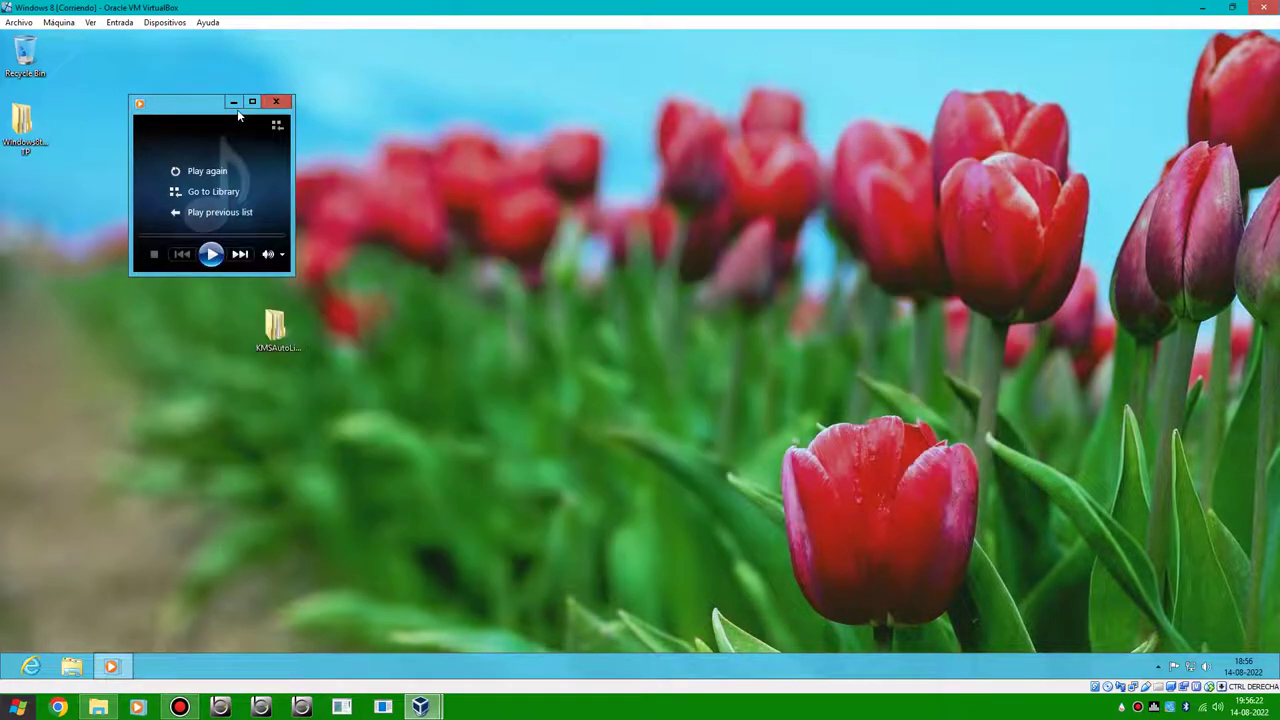
- Play the previous list in the media player and minimise its window
click(220, 212)
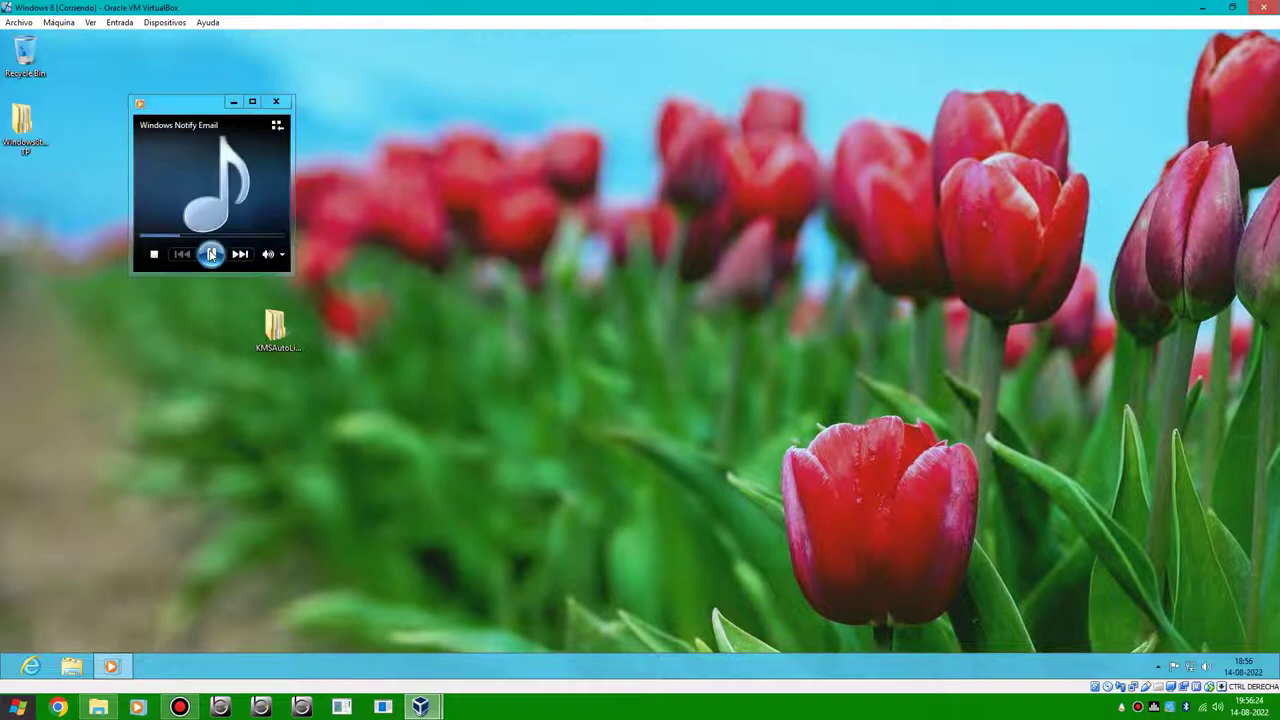
click(233, 101)
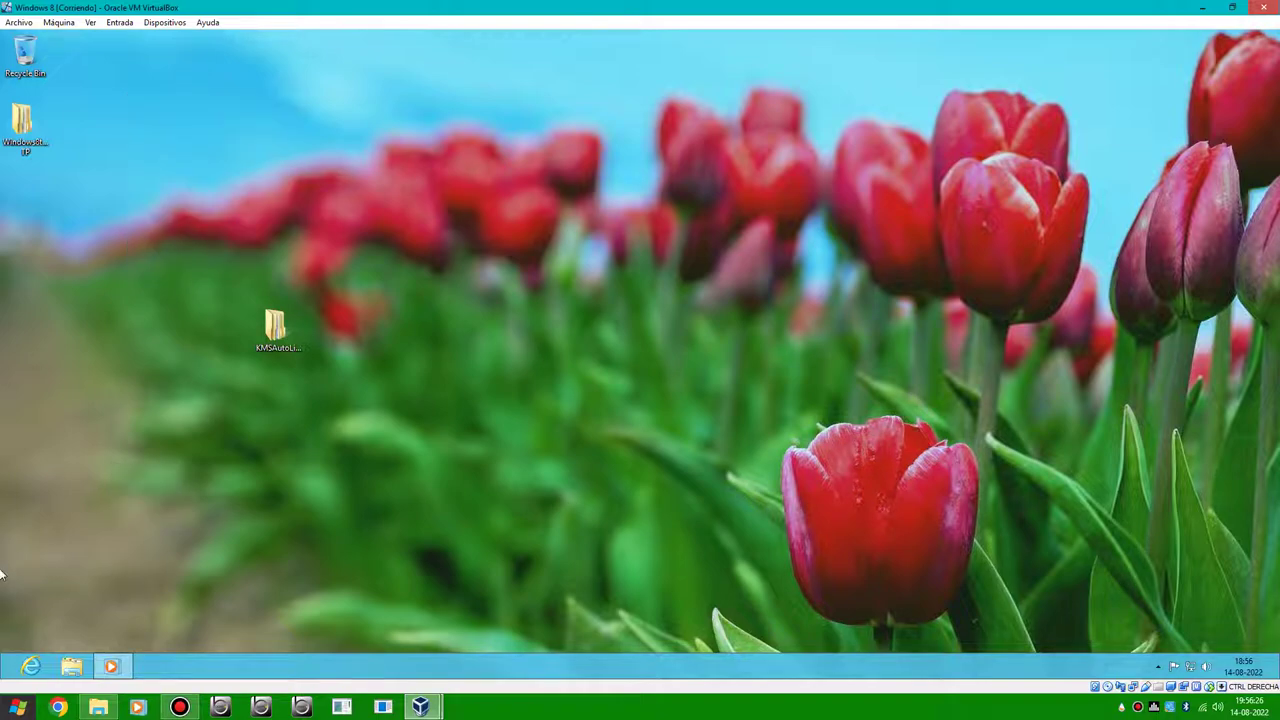
- Open the account picture settings from the Start screen and switch to the lock screen personalisation
click(4, 668)
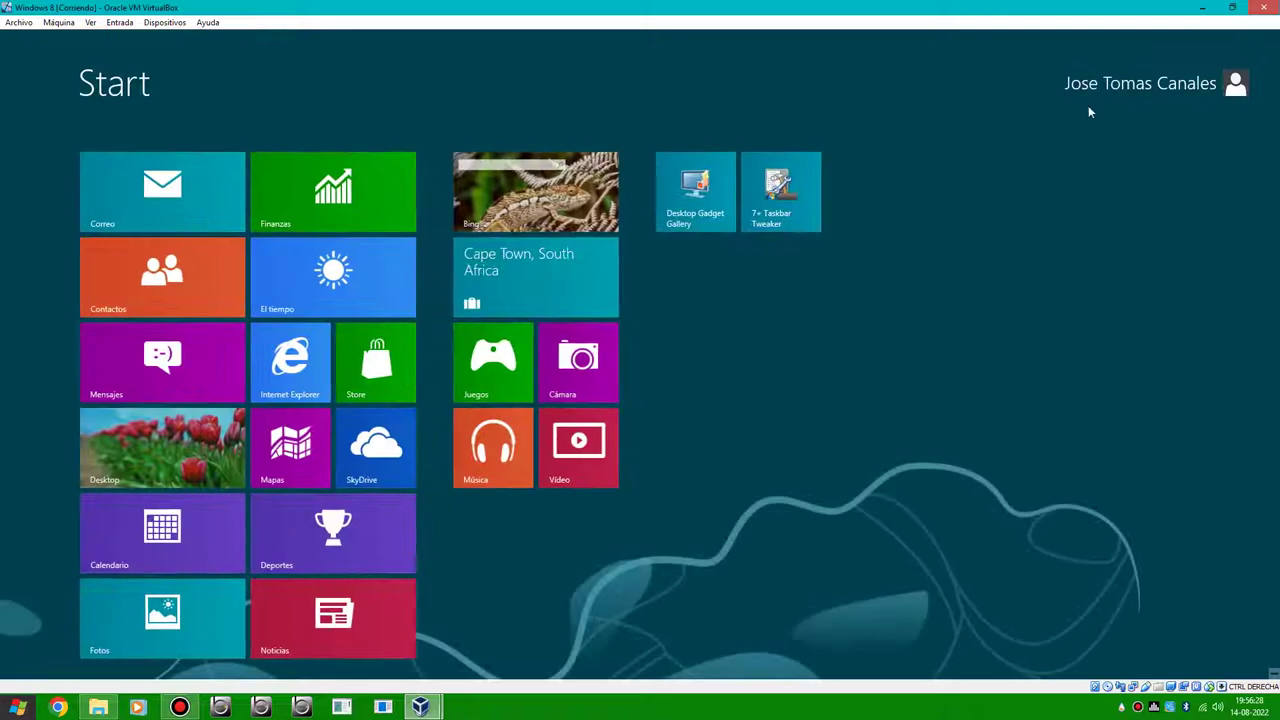
click(1140, 84)
click(1110, 120)
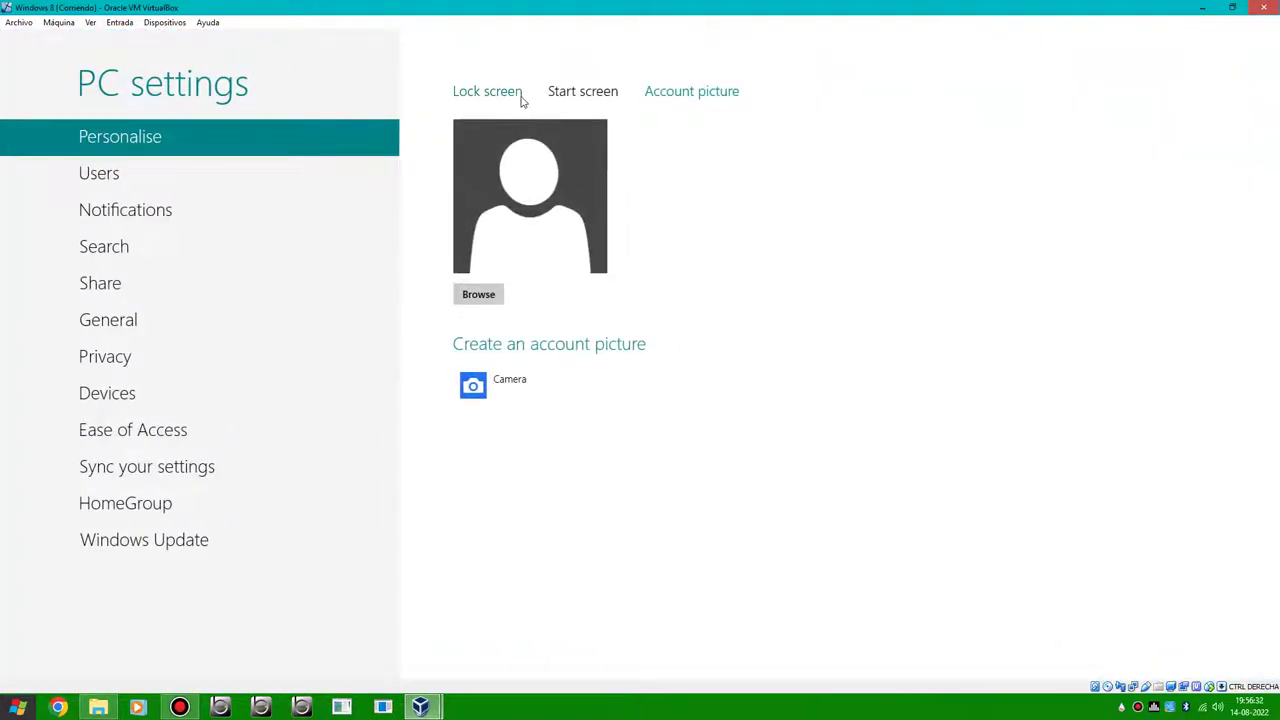
click(515, 95)
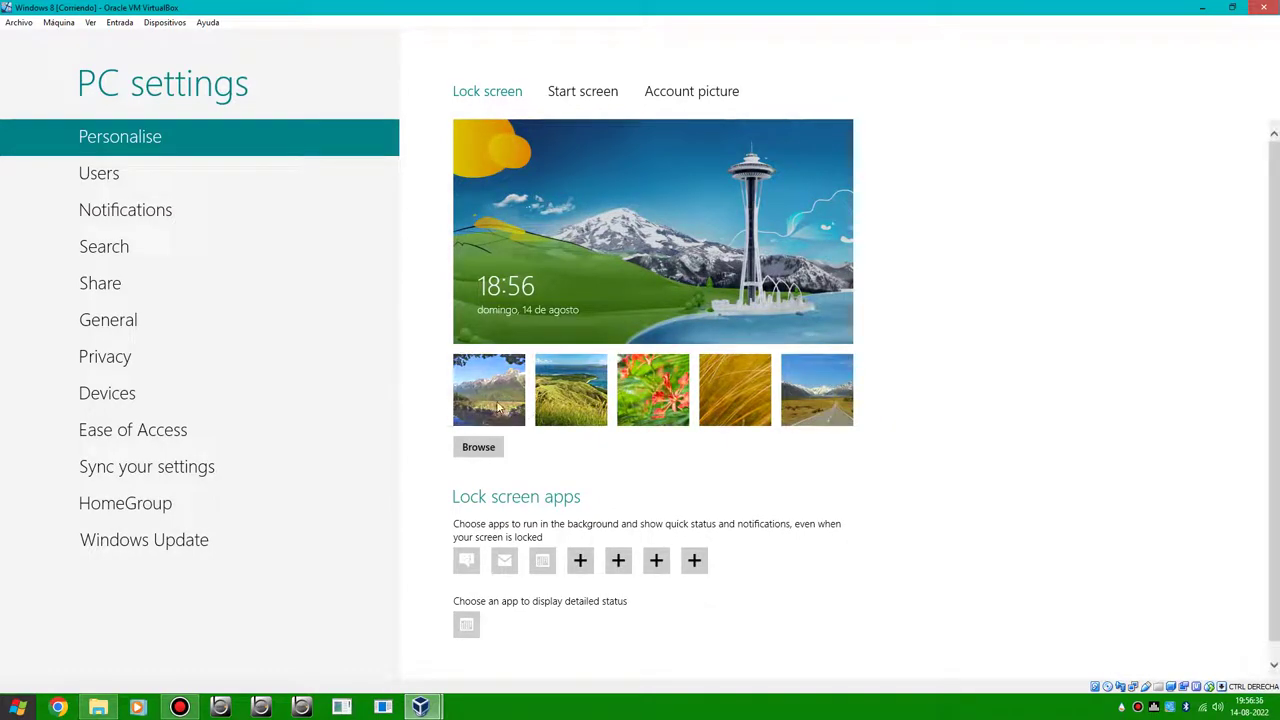
- Try several of the offered lock screen pictures, including the honeycomb, the coloured shapes and the nautilus shell
click(497, 405)
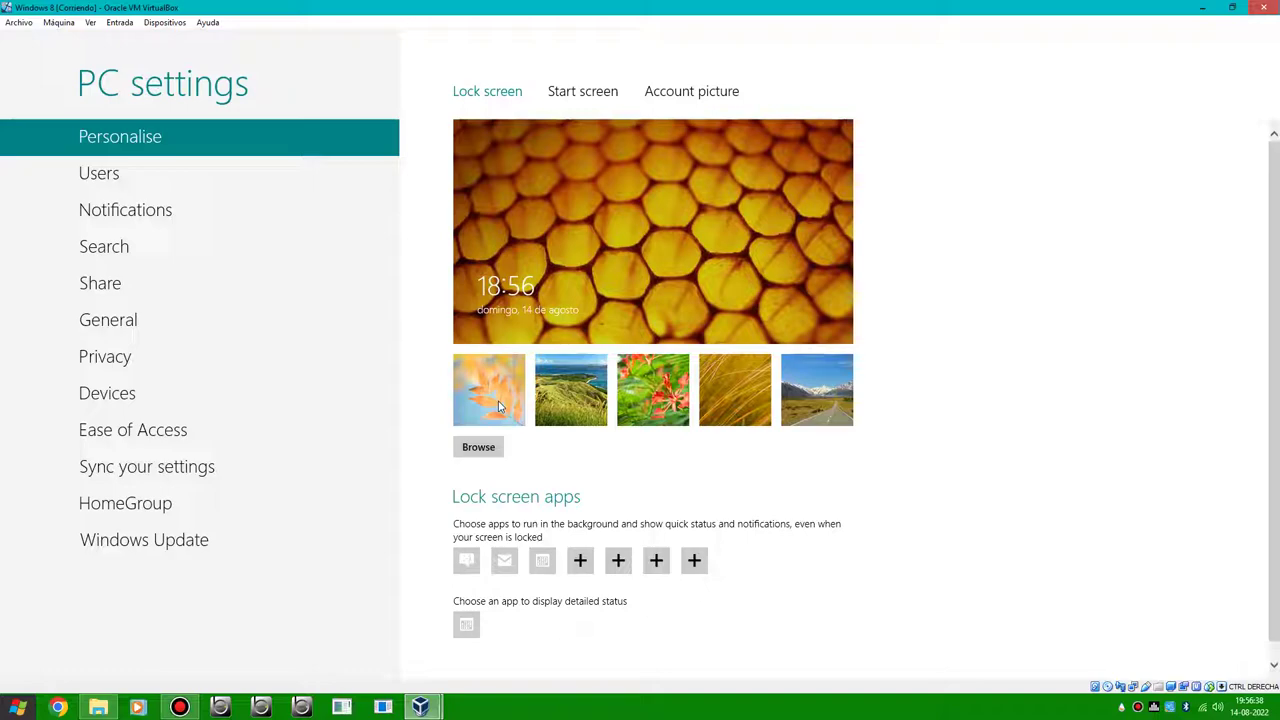
click(567, 395)
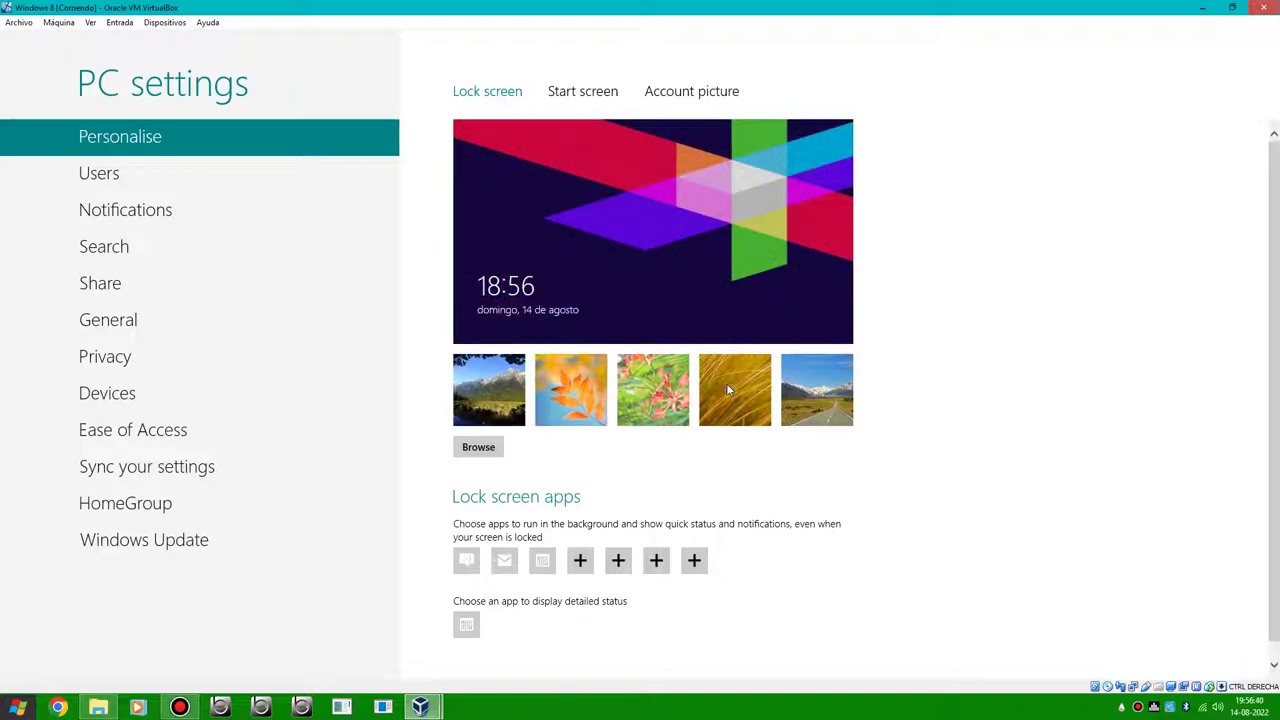
click(726, 388)
click(729, 384)
click(848, 391)
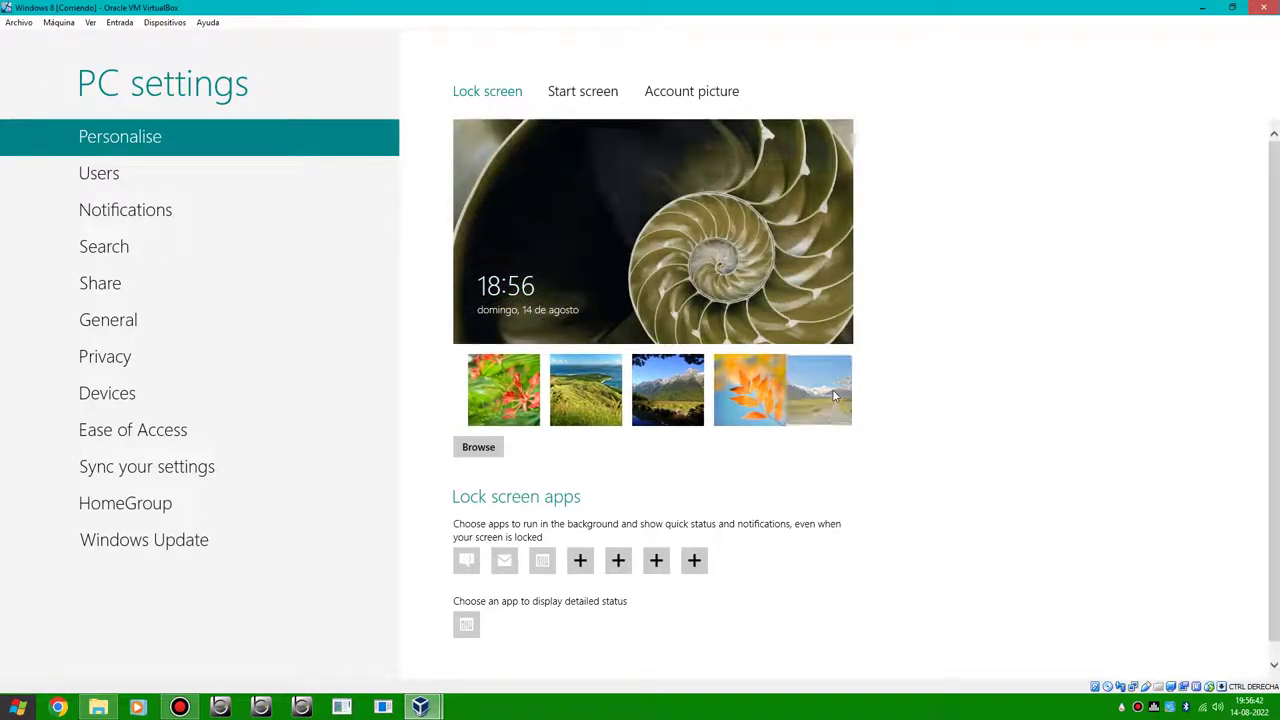
- Look at the Start screen options, cycle through the lock screen pictures again and apply the Space Needle one
click(586, 93)
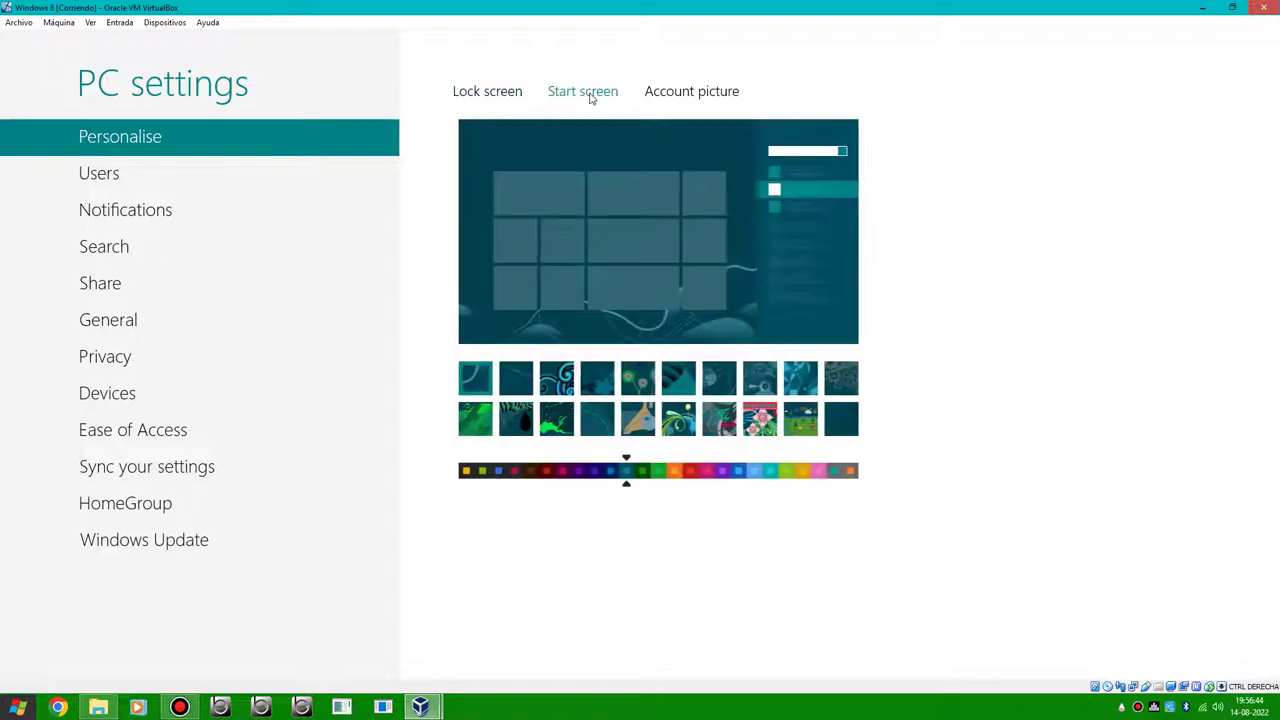
click(520, 93)
click(515, 393)
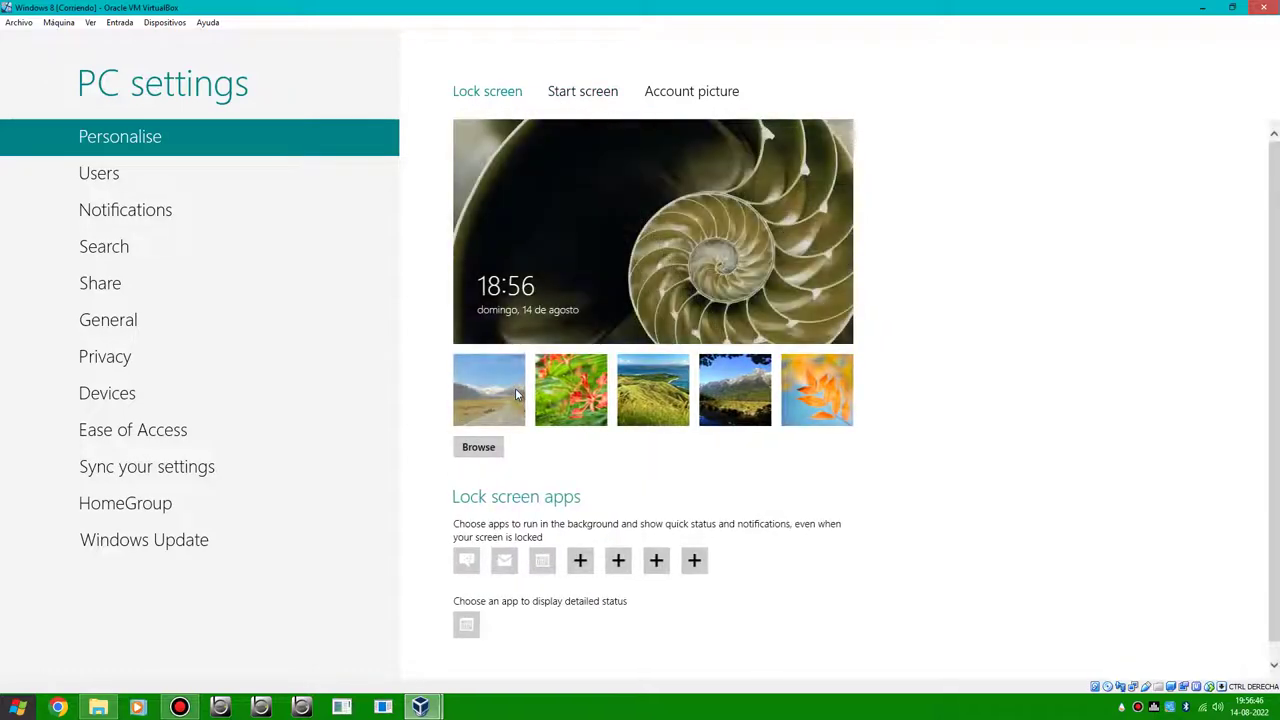
click(684, 385)
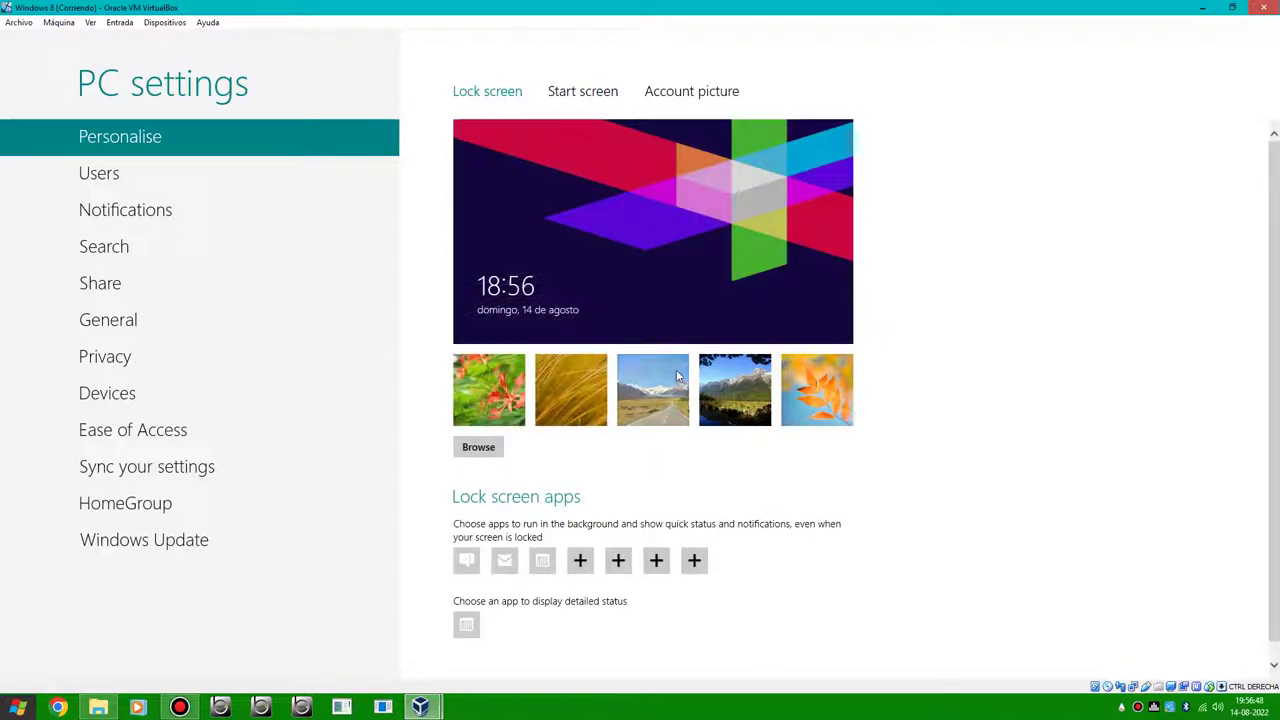
click(751, 384)
click(810, 376)
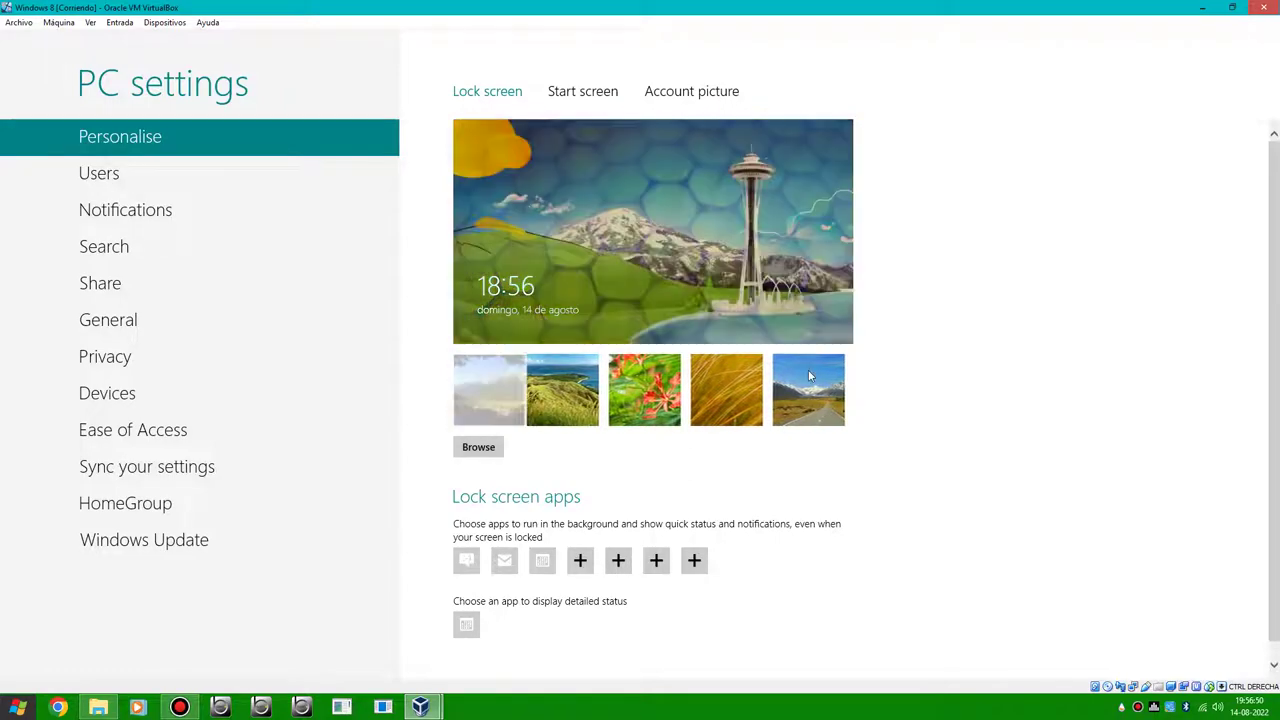
- Apply the circular arcs pattern as the Start screen background and return to the Start screen
click(575, 95)
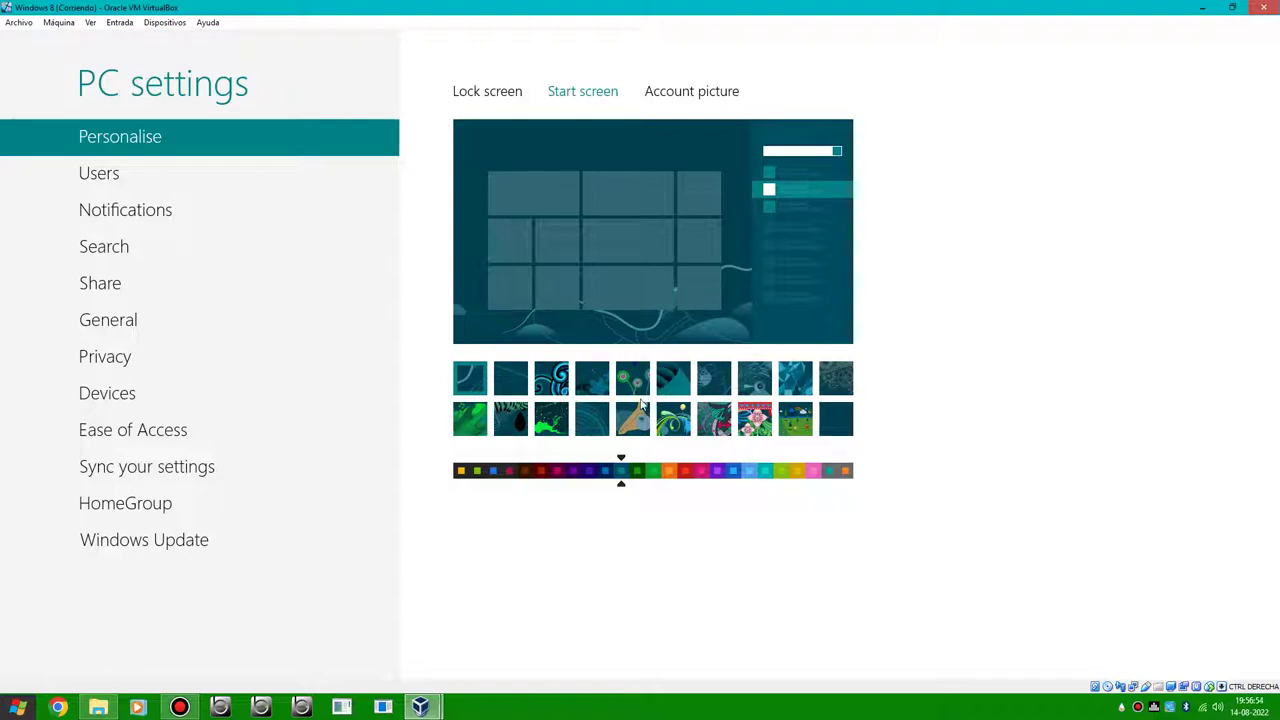
click(590, 420)
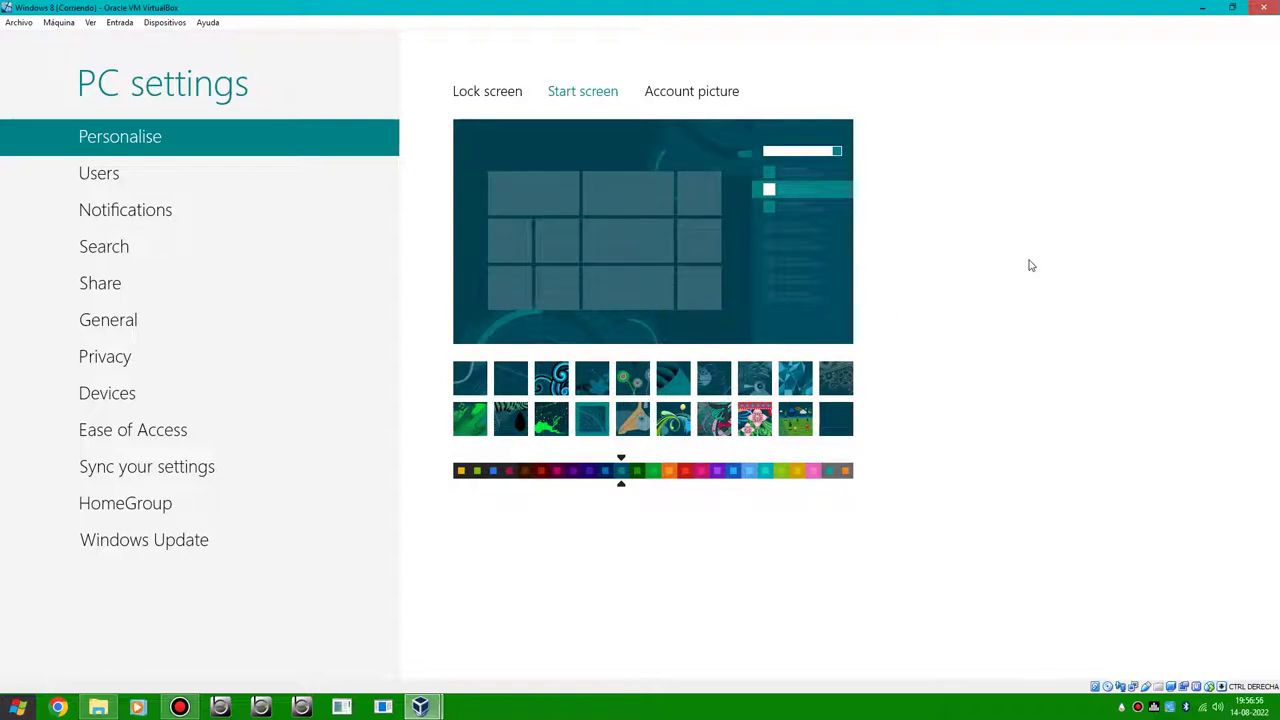
key(super)
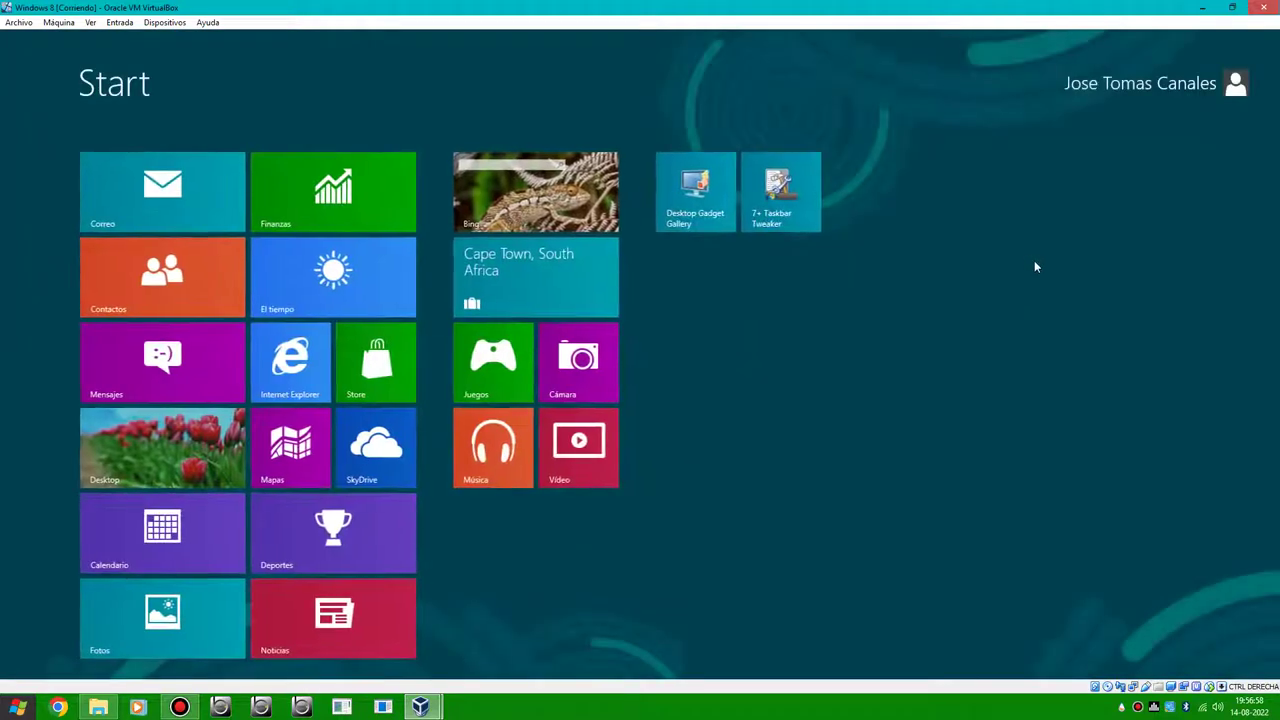
- Open the Store to check whether it loads and return to the Start screen
click(360, 388)
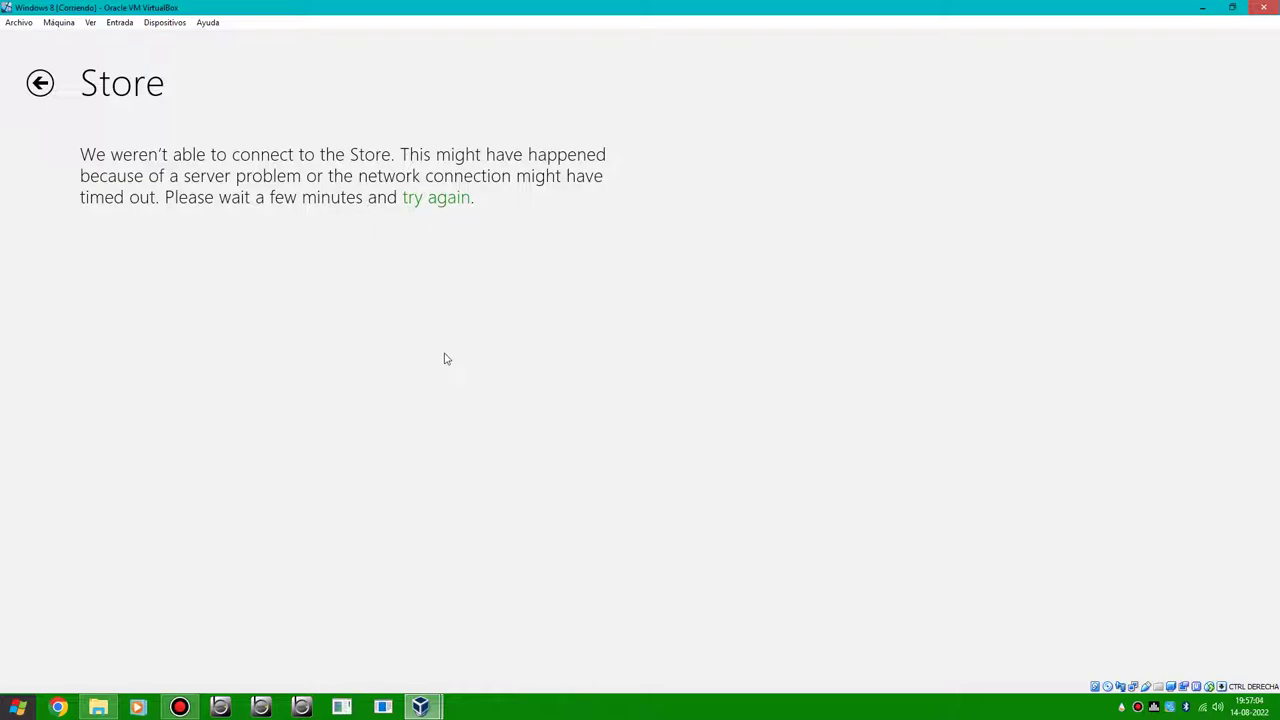
key(super)
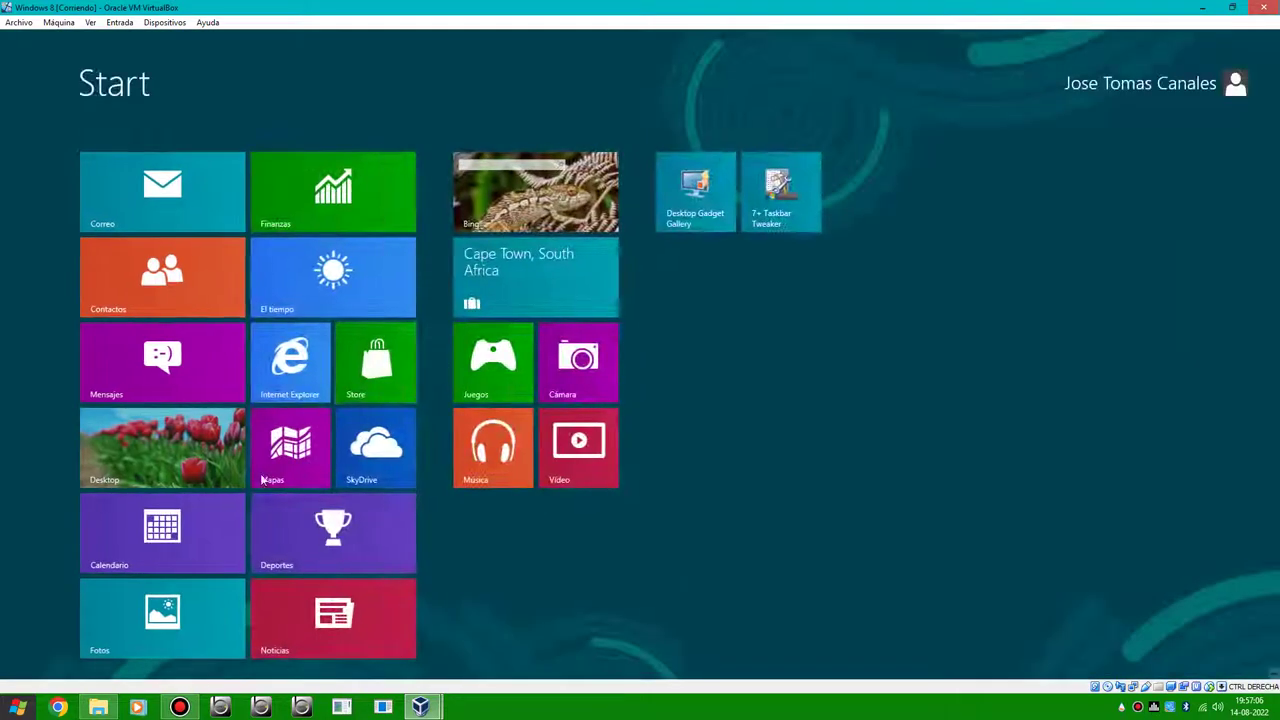
- Go to the desktop and move the KMSAutoLite folder below the other folder in the icon column
click(160, 472)
drag(278, 335, 73, 222)
- View the drives under Computer in the virtual machine's File Explorer and close the window
click(72, 665)
click(310, 400)
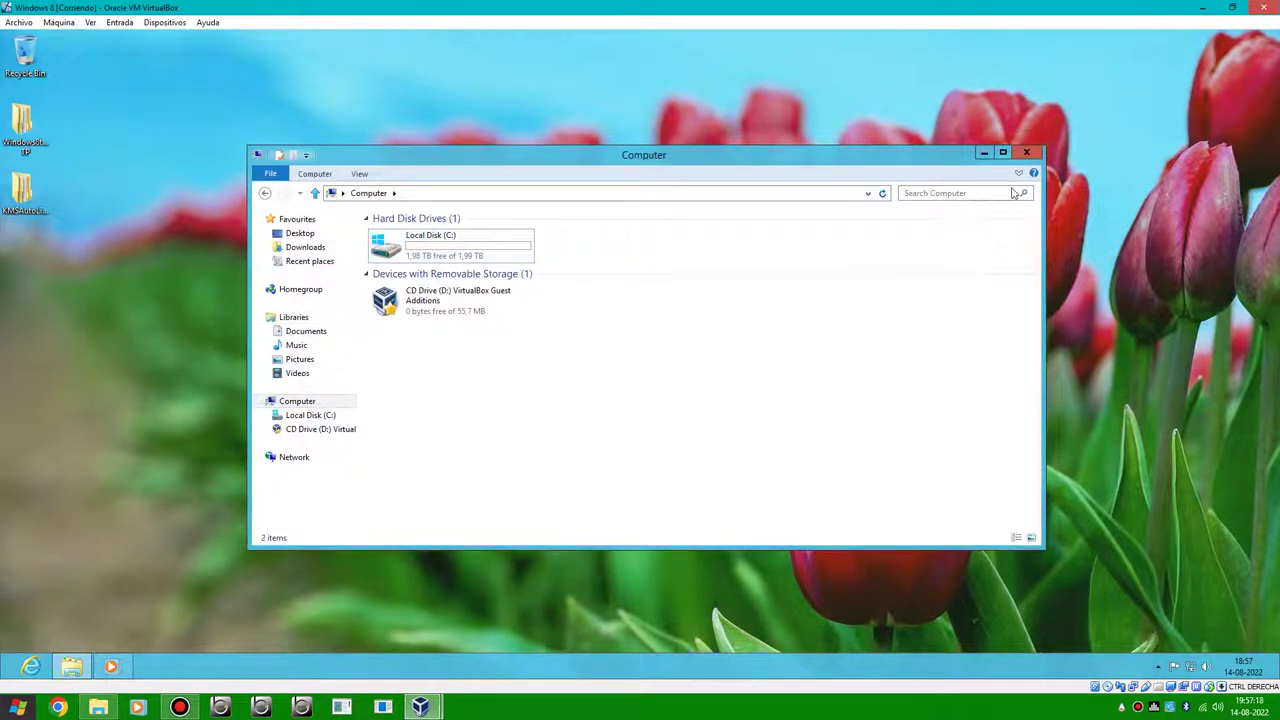
click(1026, 154)
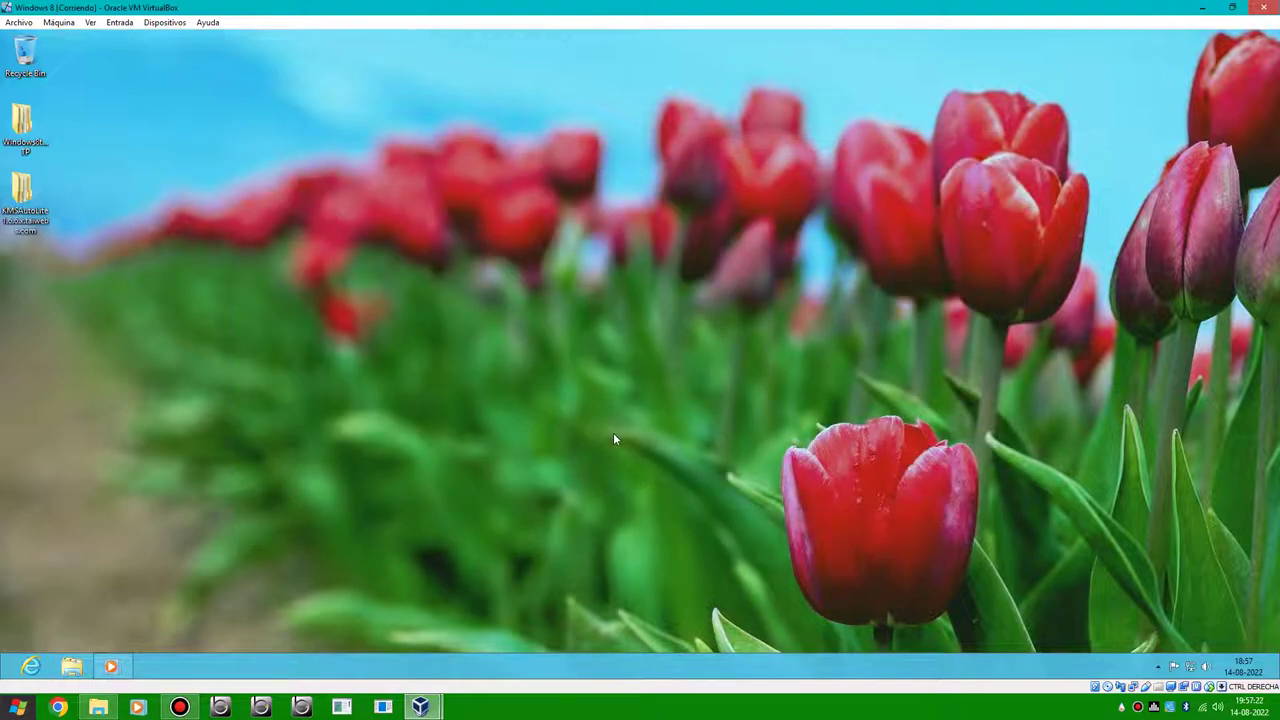
- Bring up the Shut Down Windows dialog, and in the host's File Explorer open Operating Systems Sounds inside Windows Never Released on Disco local (C:)
key(alt+F4)
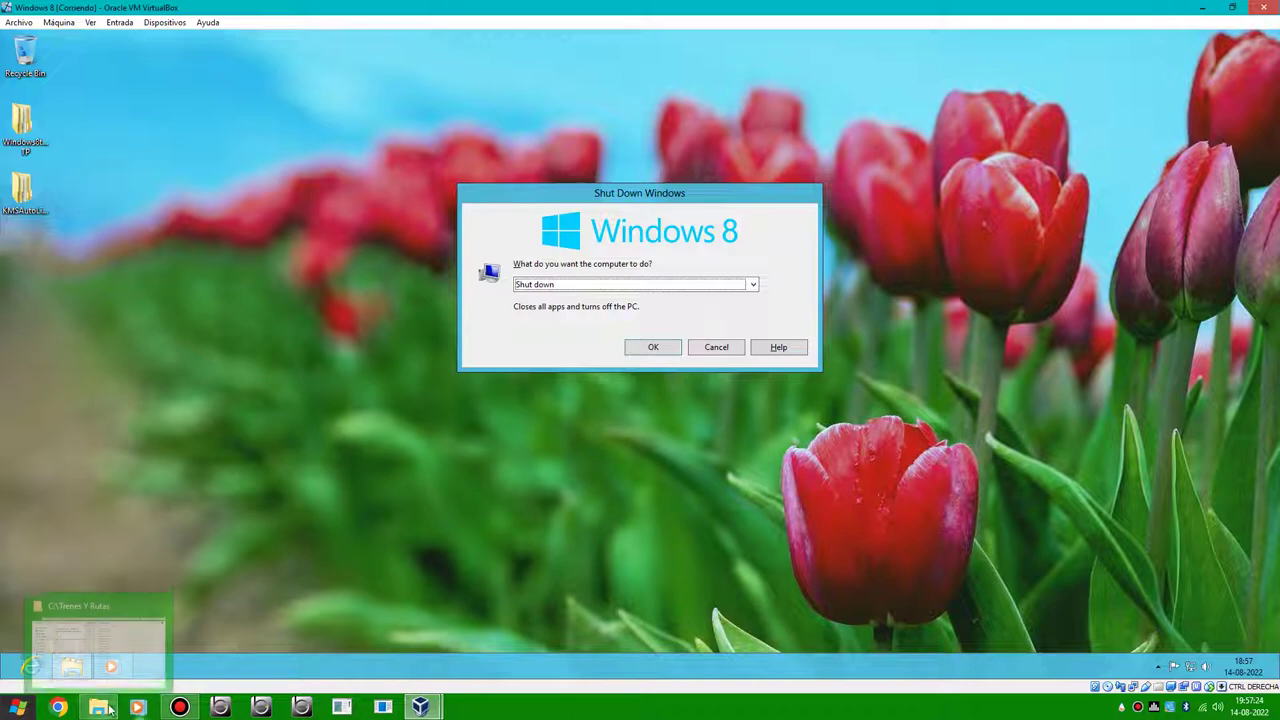
click(72, 666)
click(335, 508)
scroll(510, 525, down, 2)
scroll(482, 534, down, 3)
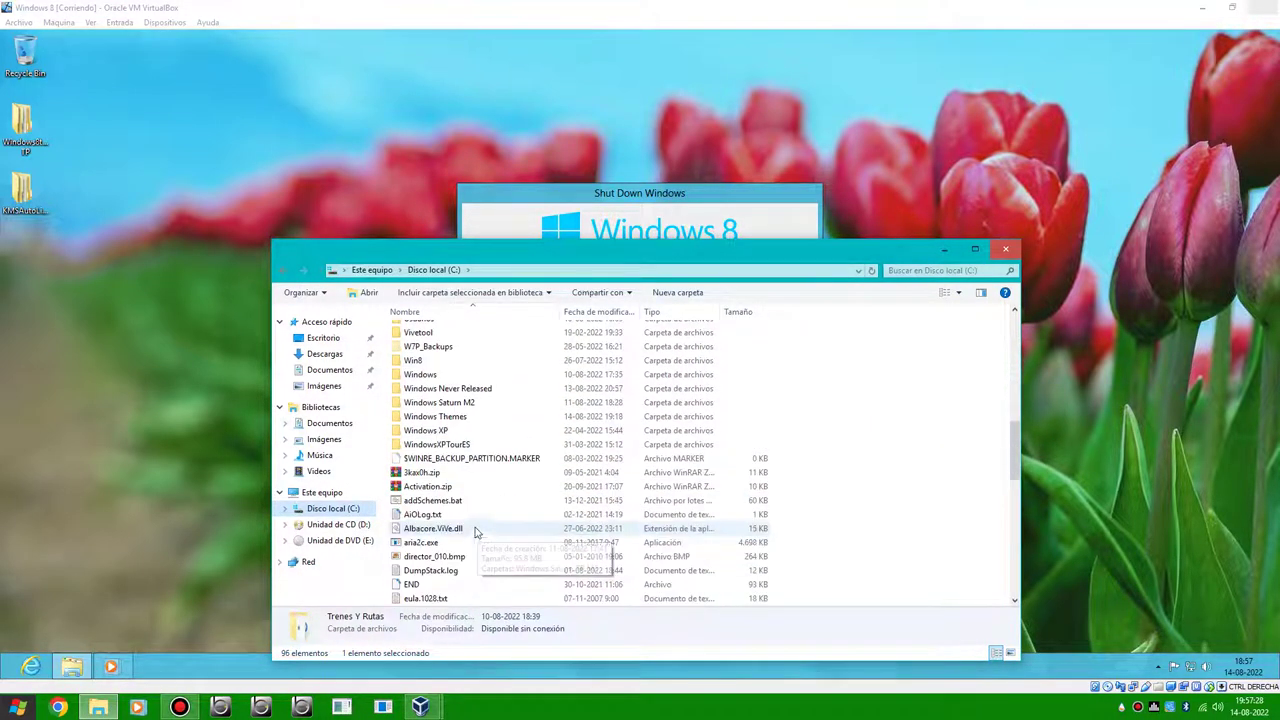
double_click(437, 475)
scroll(445, 480, down, 1)
click(462, 488)
double_click(462, 488)
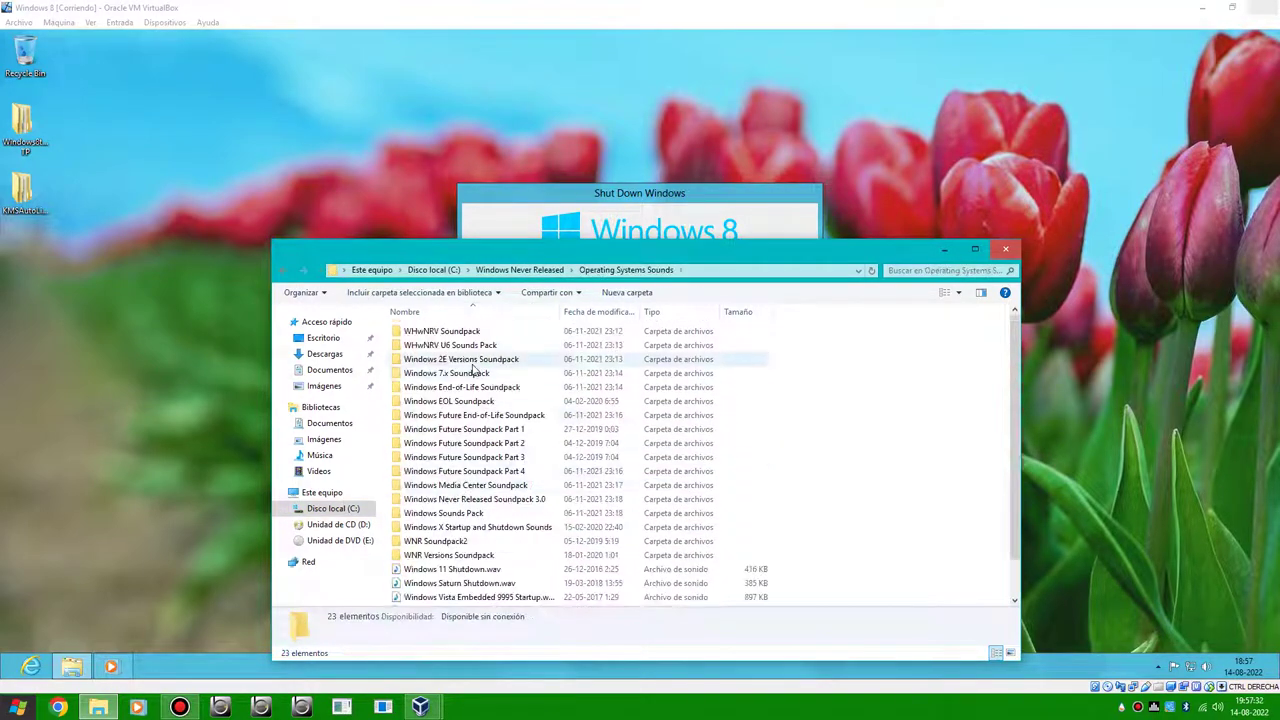
- Look through the sound packs and WAV files in Operating Systems Sounds and go back to the Windows Never Released folder
click(465, 347)
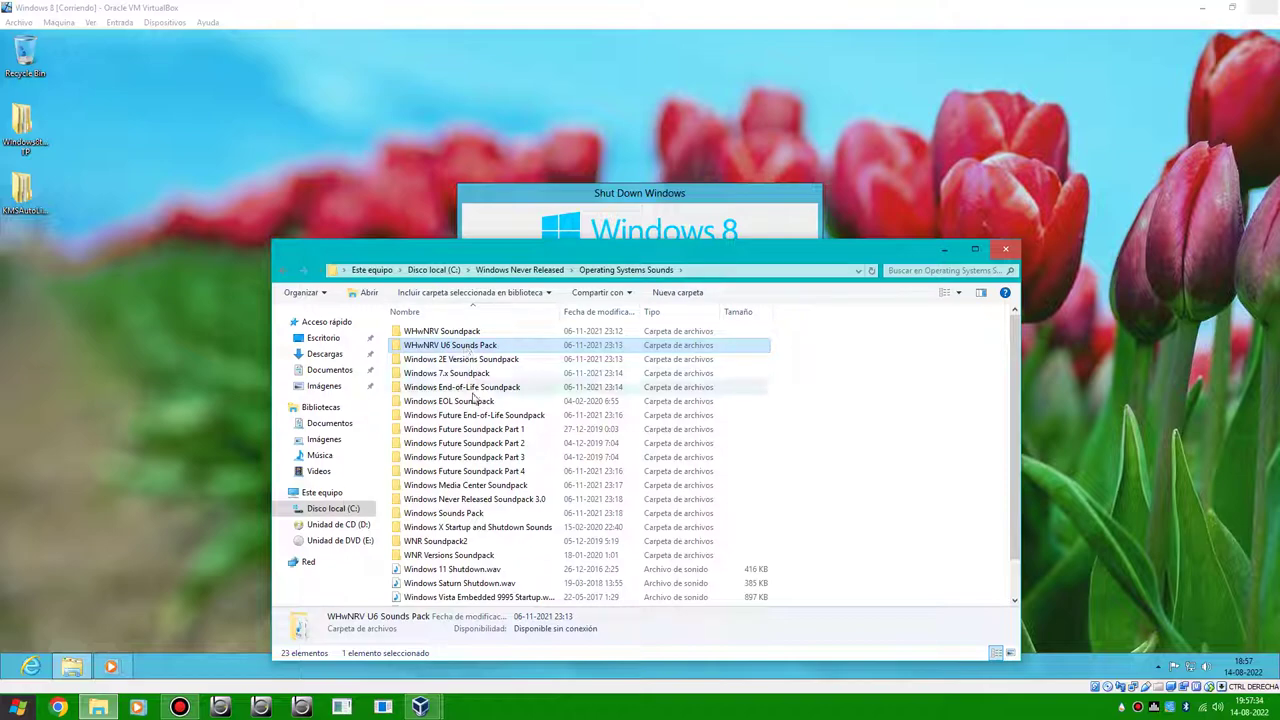
scroll(445, 440, down, 1)
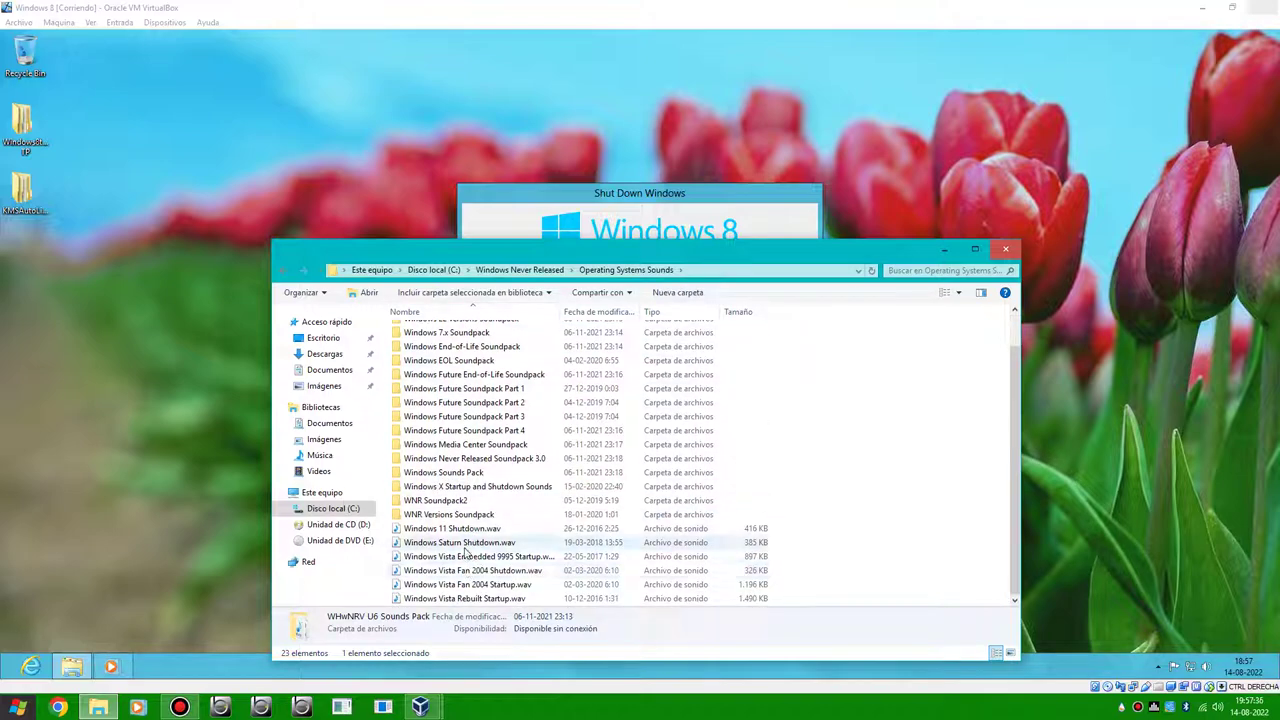
scroll(465, 520, up, 1)
click(464, 457)
key(BackSpace)
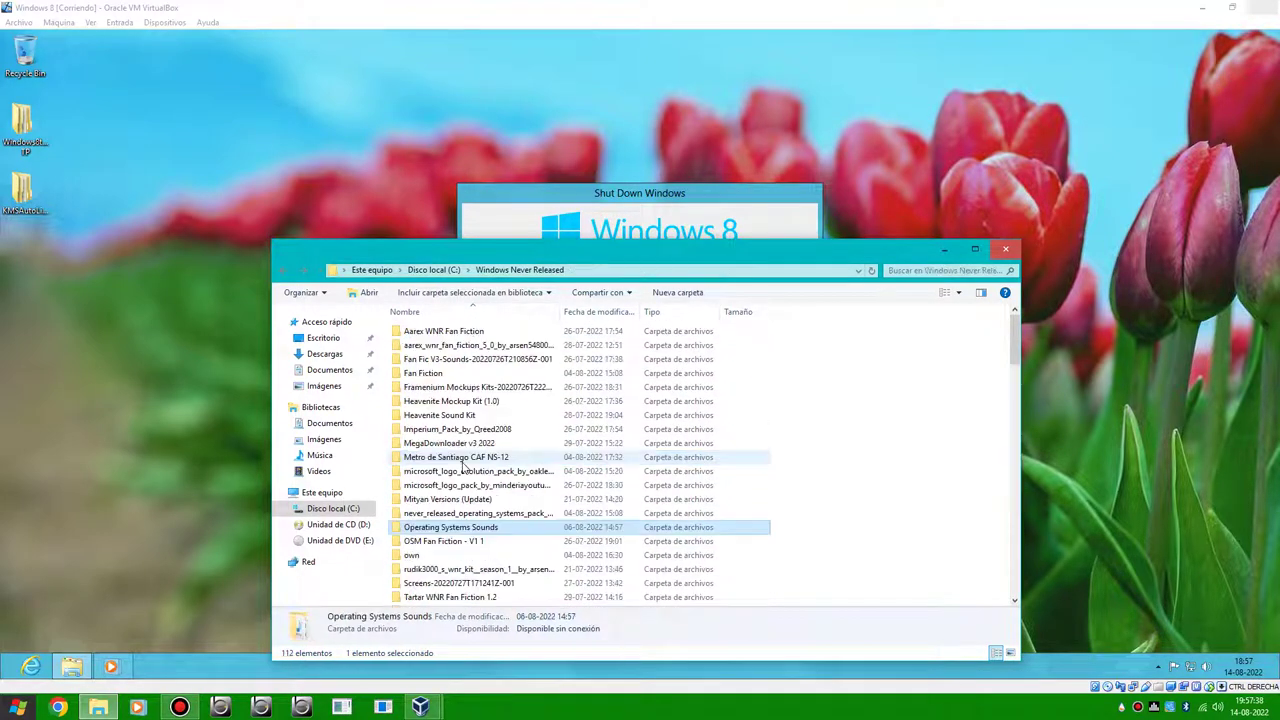
- Look inside the OSM Fan Fiction - V1 1 folder and its OSM Fan Fiction subfolder and return to Windows Never Released
scroll(470, 468, down, 2)
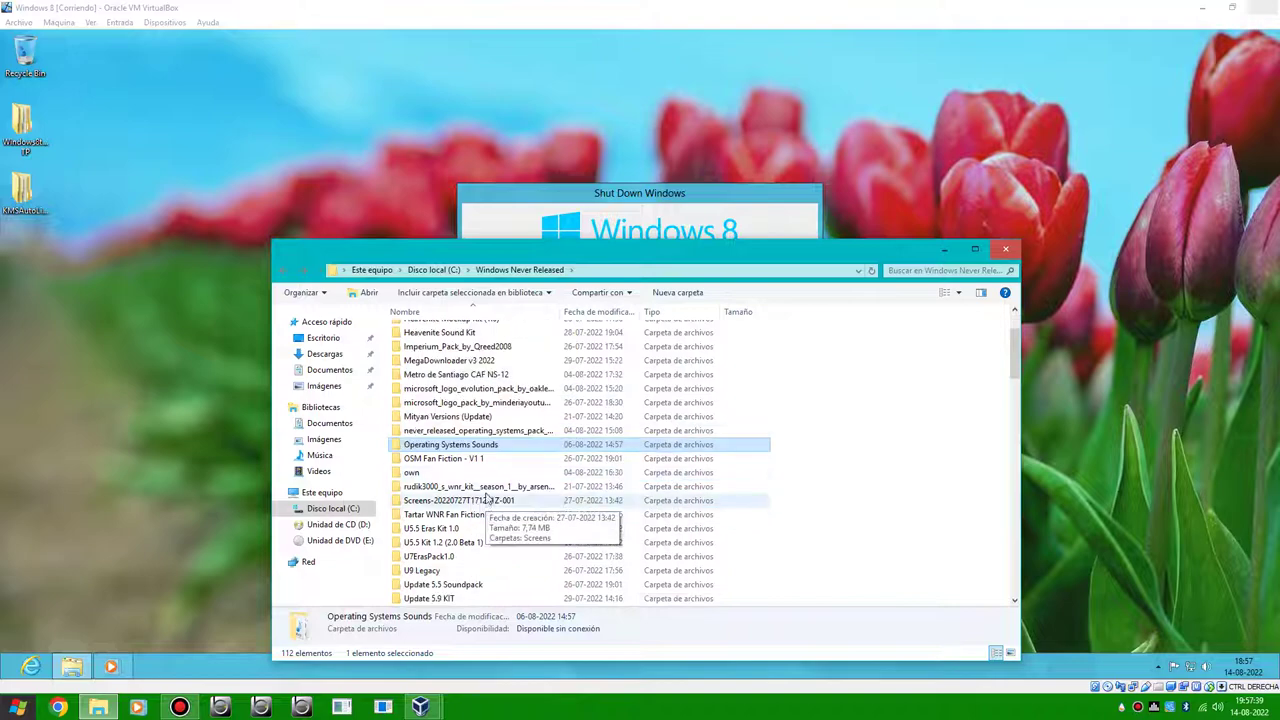
click(477, 458)
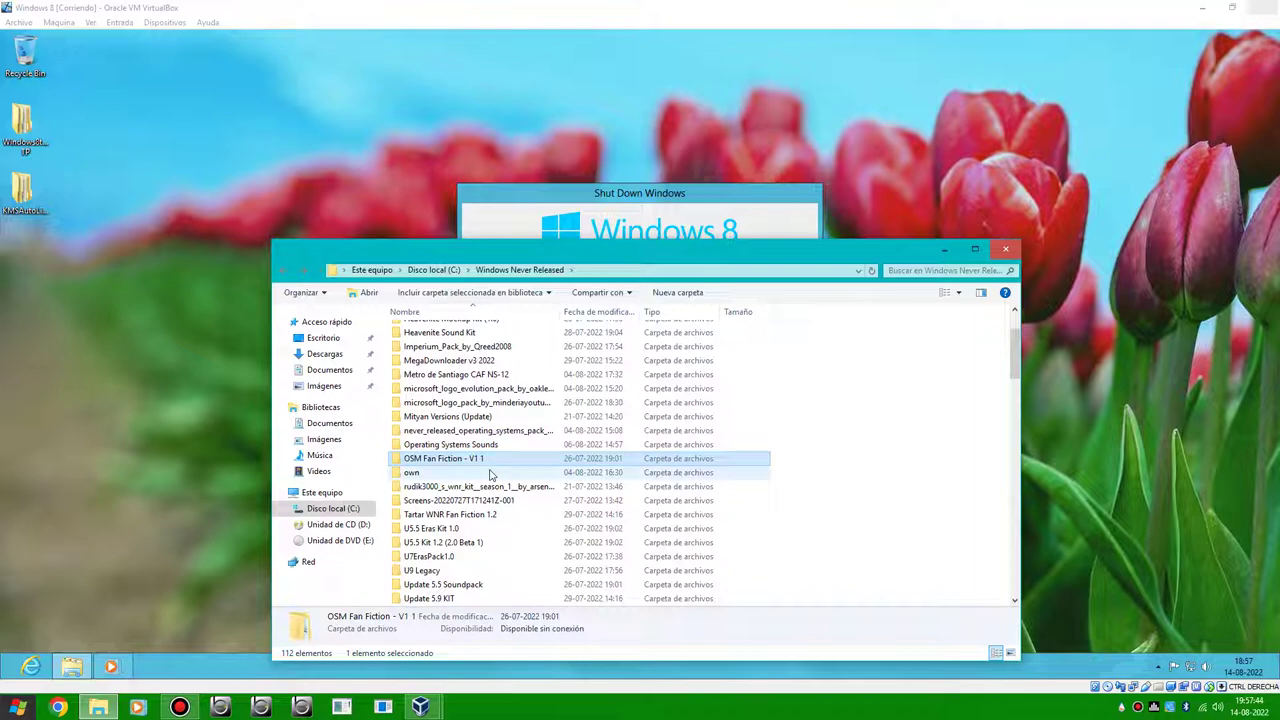
scroll(490, 475, down, 3)
scroll(500, 490, up, 4)
double_click(508, 495)
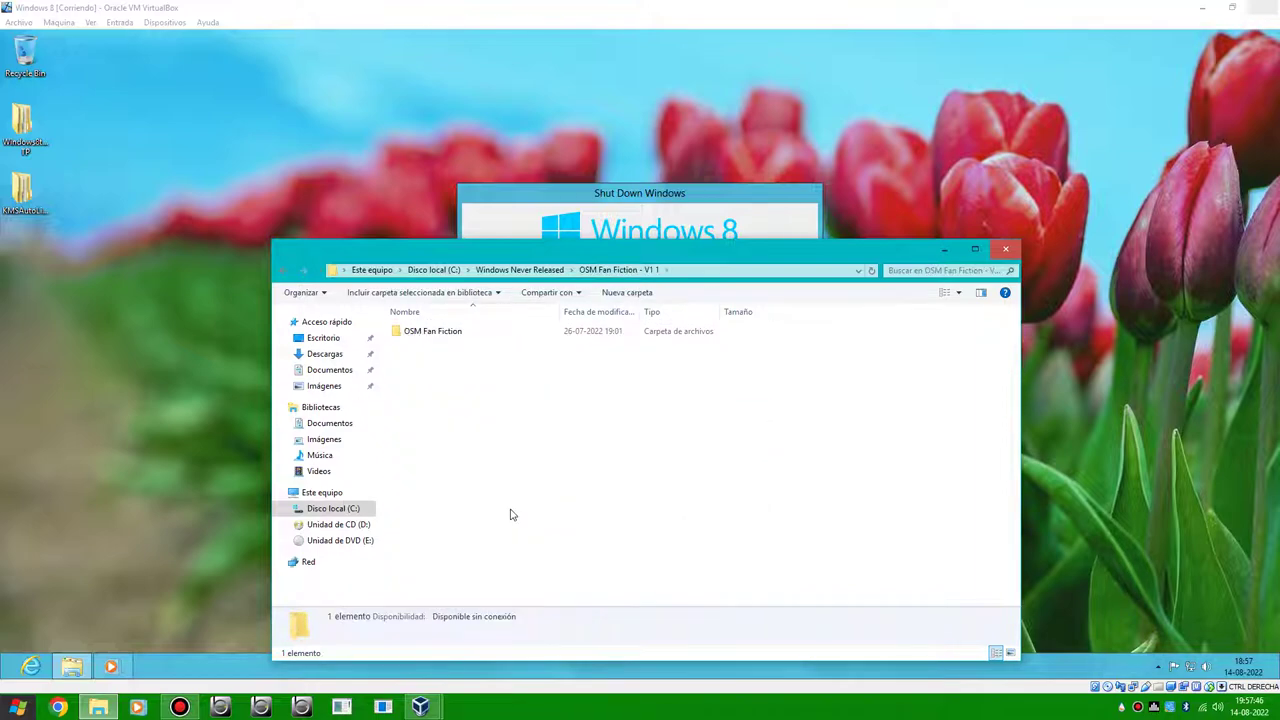
key(Return)
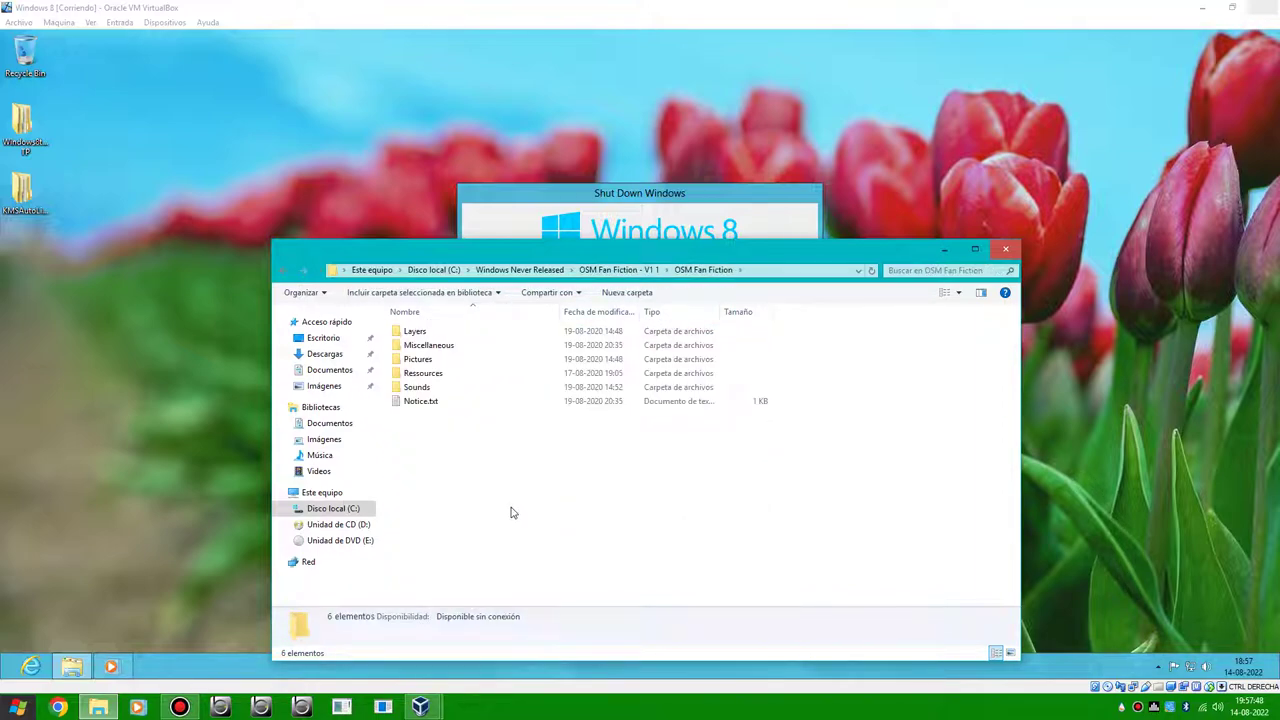
key(BackSpace)
key(BackSpace)
key(Up)
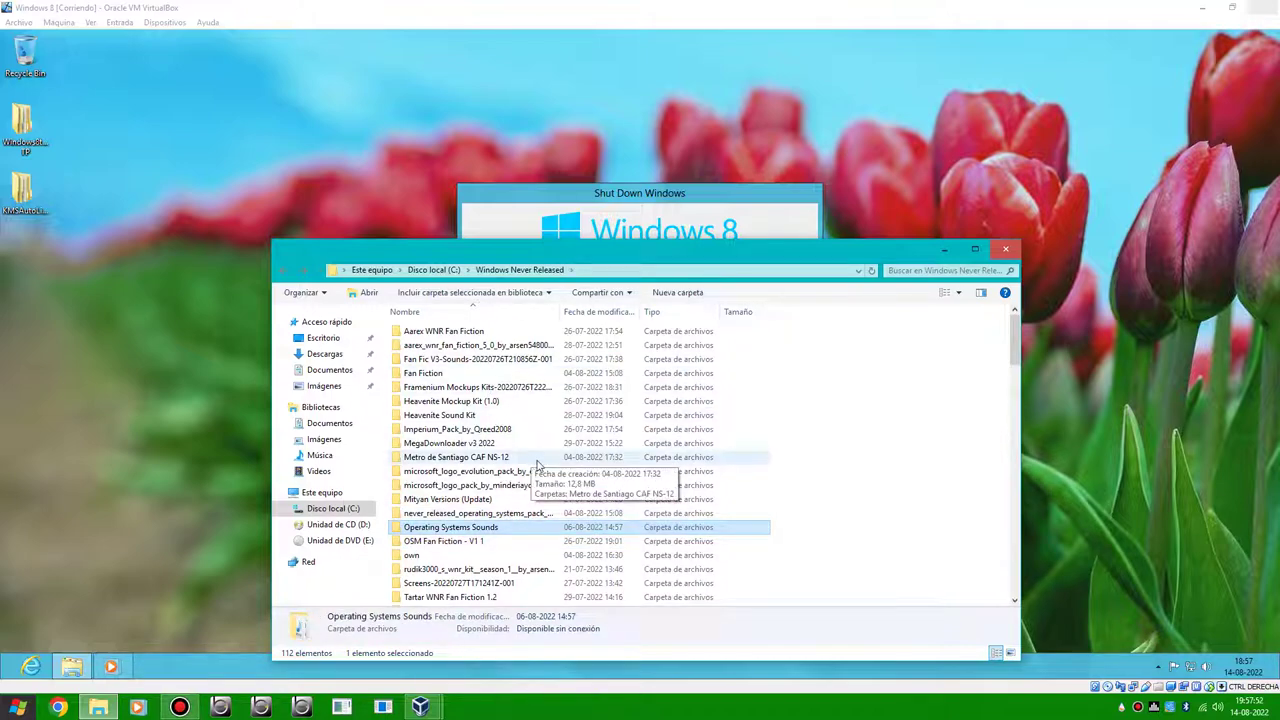
- Find the wnr_soundpack_legacy_from_windows_supporter folder in Windows Never Released and open it
scroll(537, 465, down, 15)
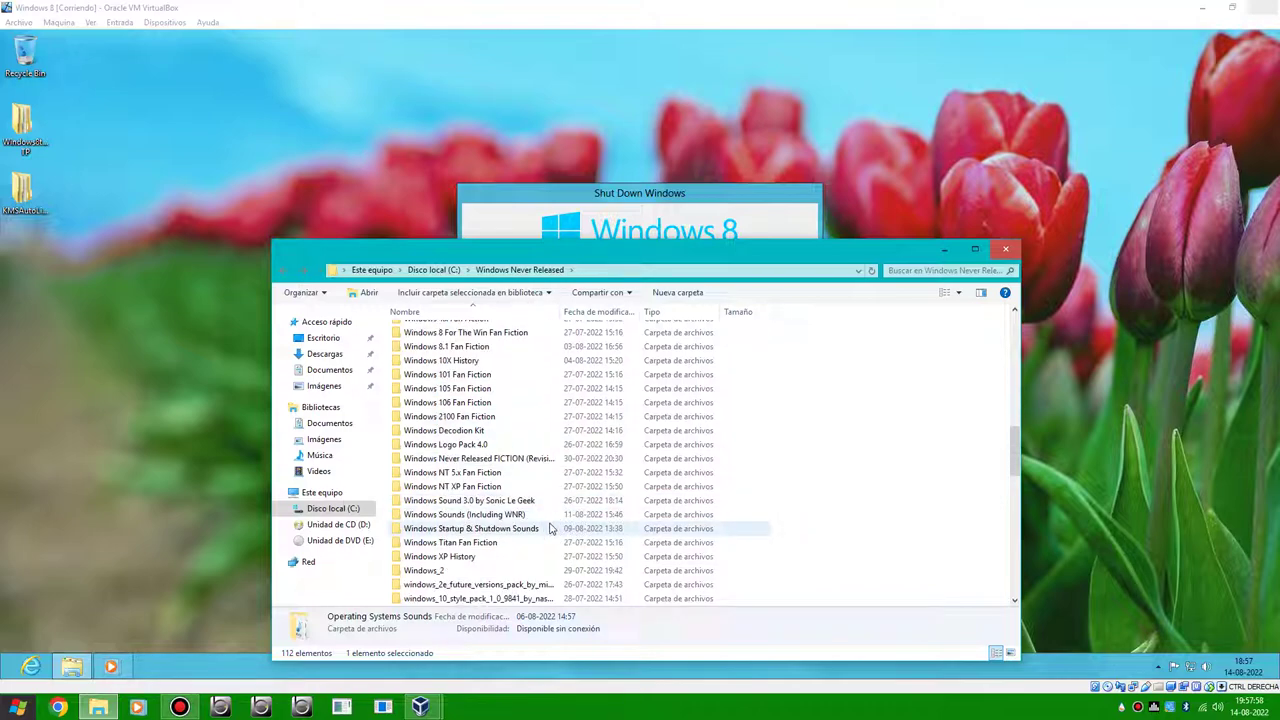
scroll(549, 529, down, 8)
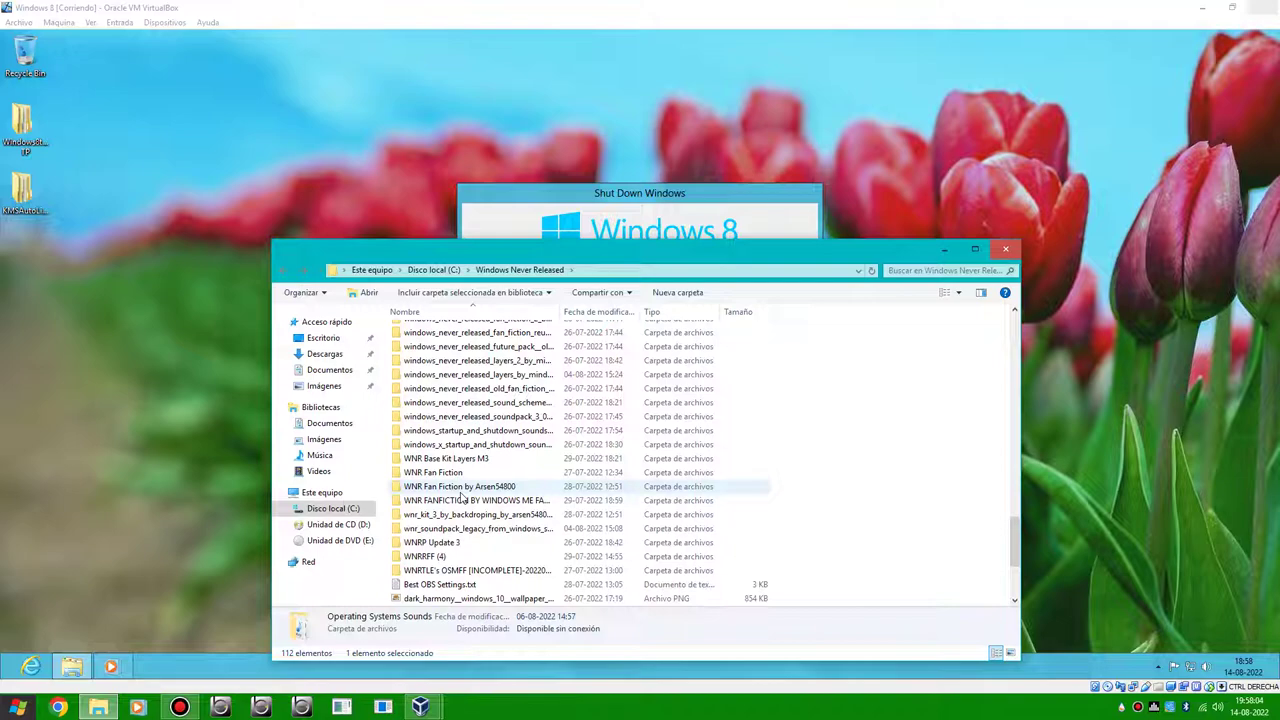
scroll(462, 490, down, 1)
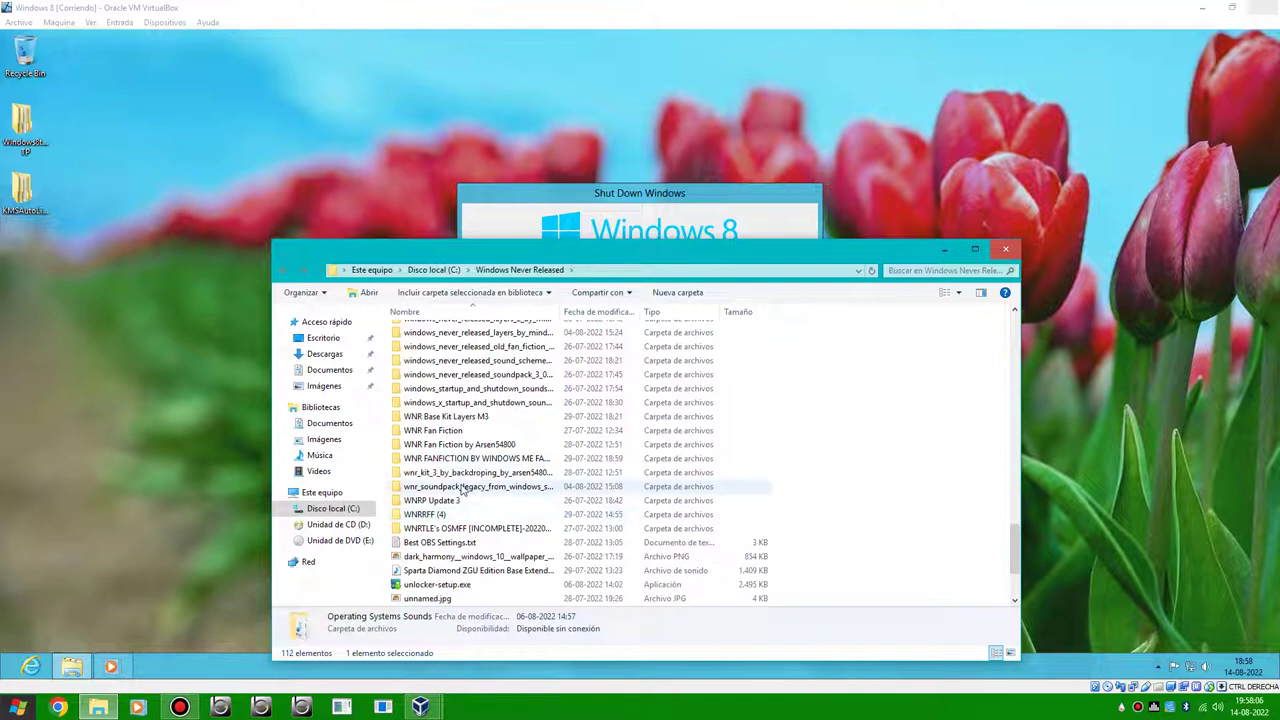
scroll(462, 488, down, 2)
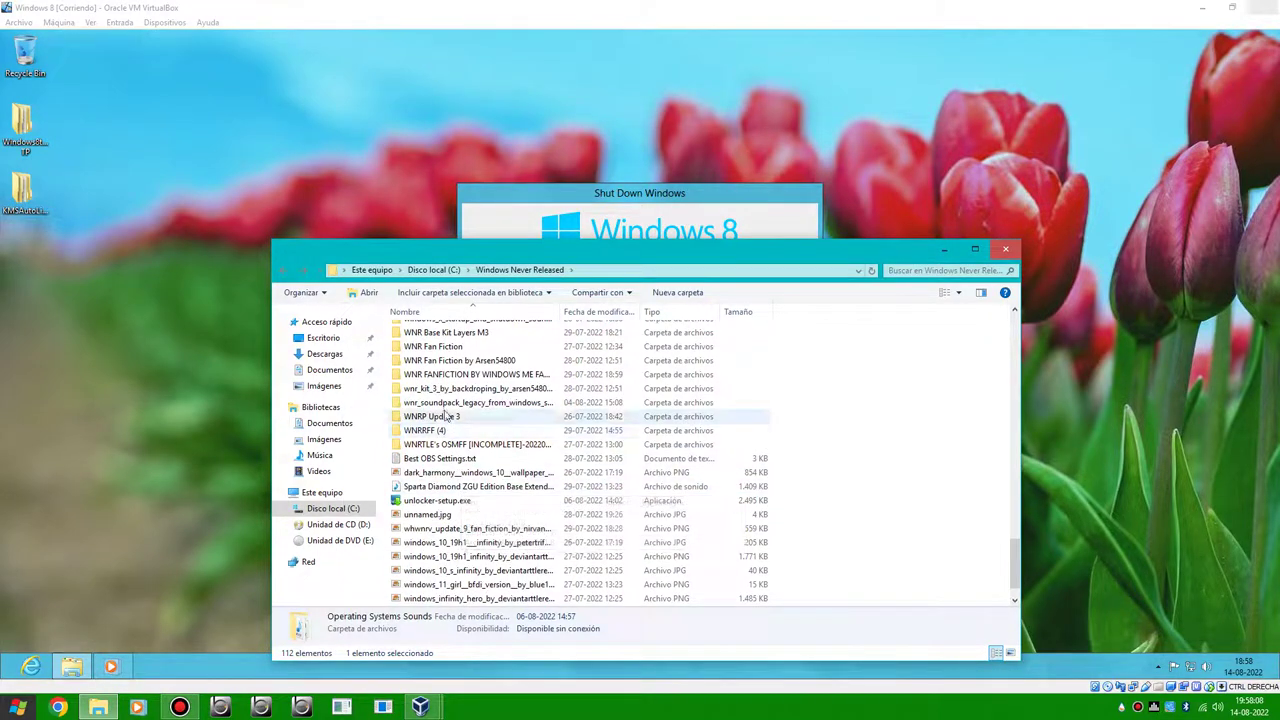
double_click(445, 408)
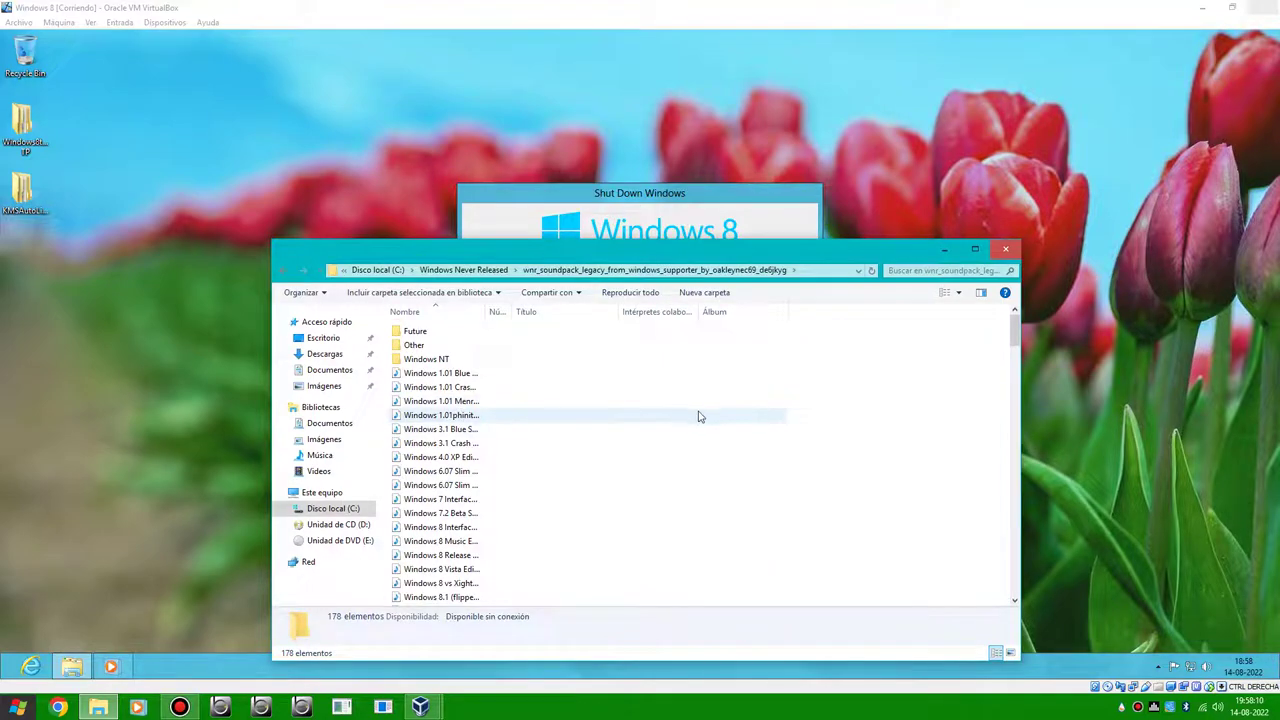
- Load Windows 6.07 Slim Shutdown.mp3 from the sound pack in Windows Media Player and close the host's File Explorer window
click(527, 569)
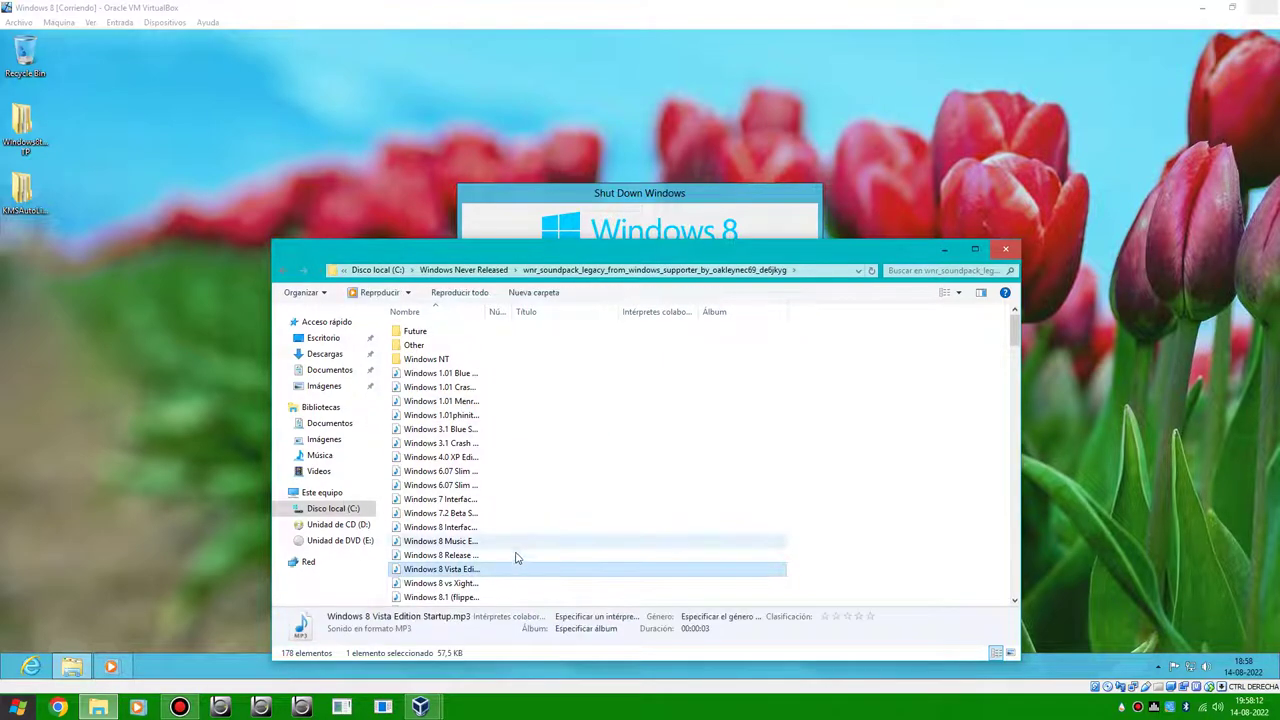
click(517, 556)
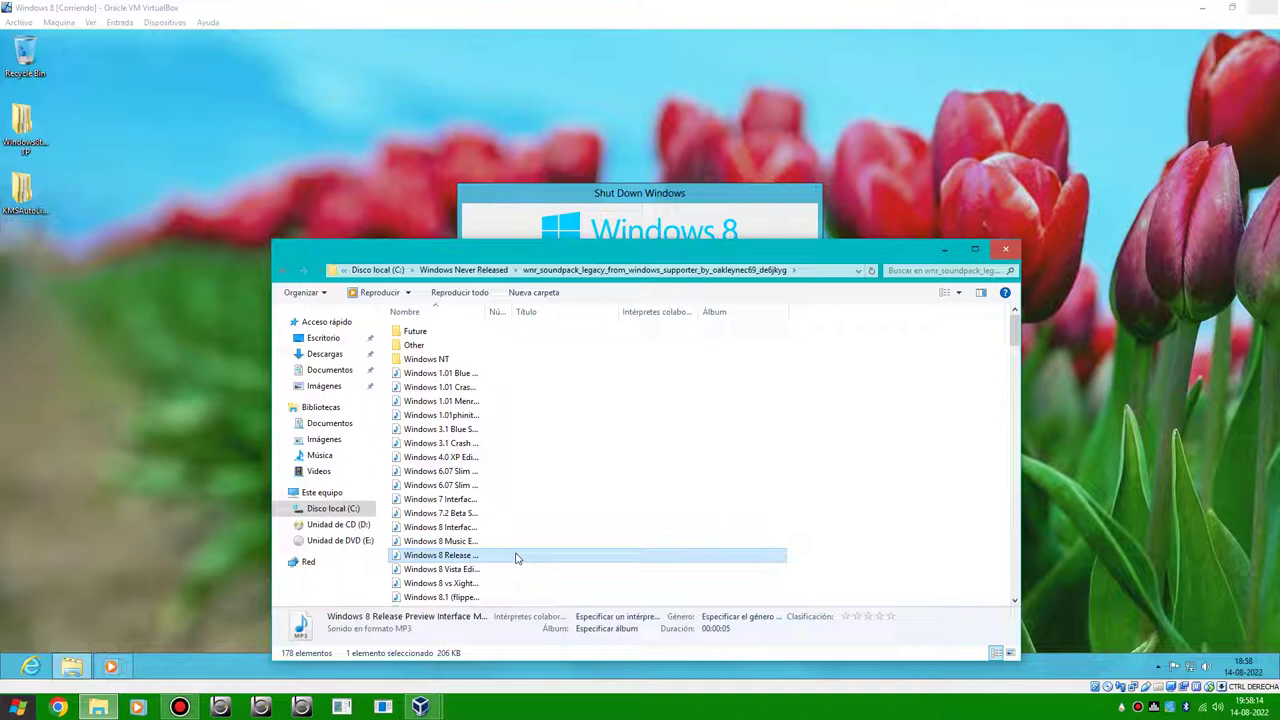
click(508, 541)
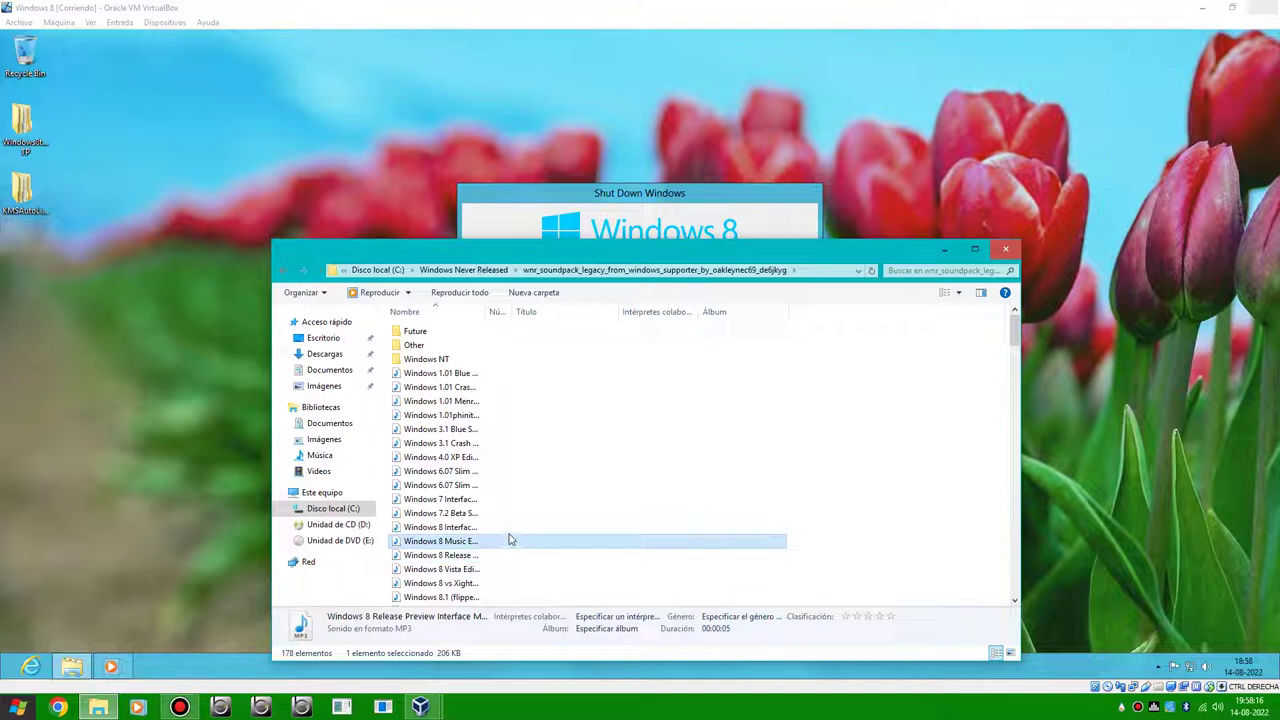
click(474, 472)
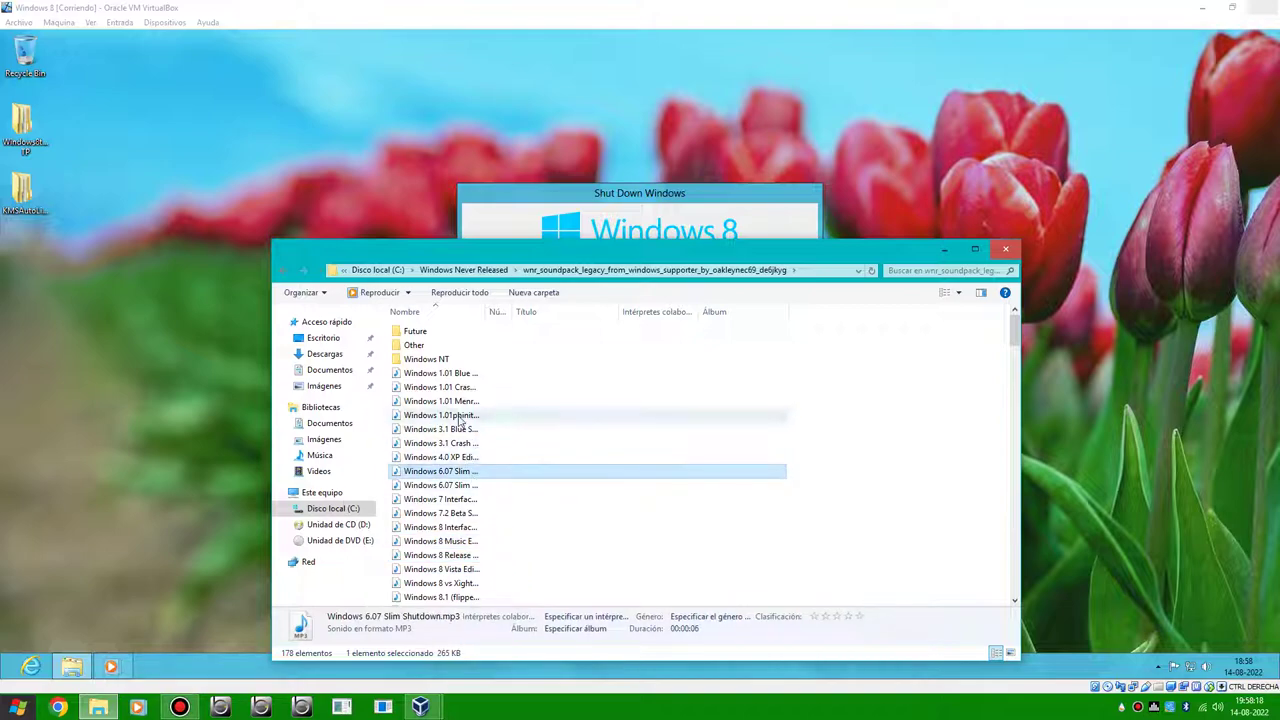
click(593, 186)
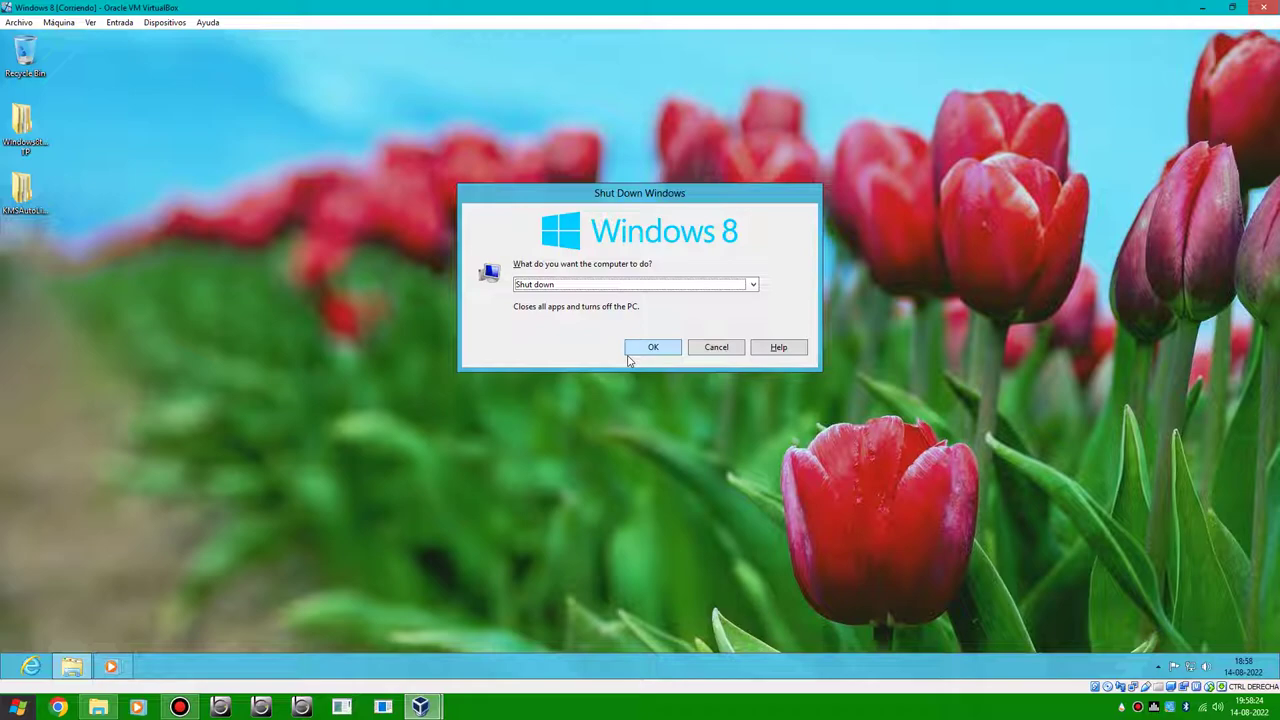
click(98, 707)
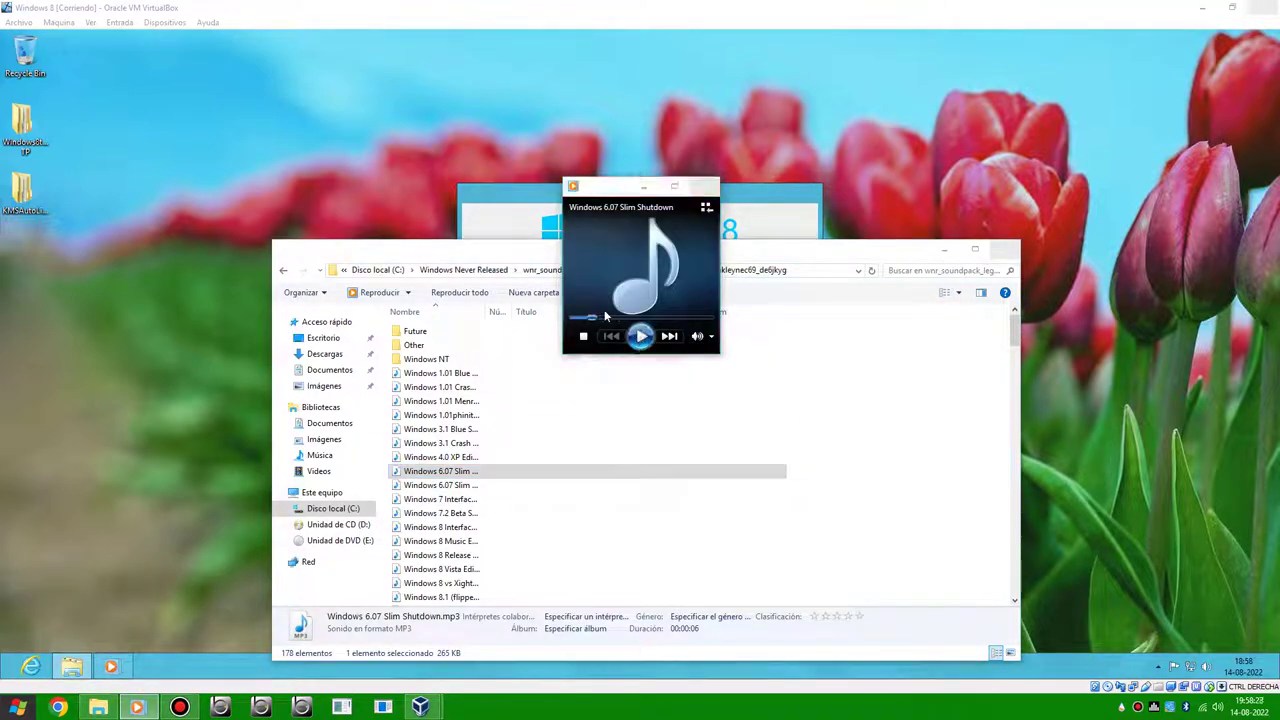
click(1005, 249)
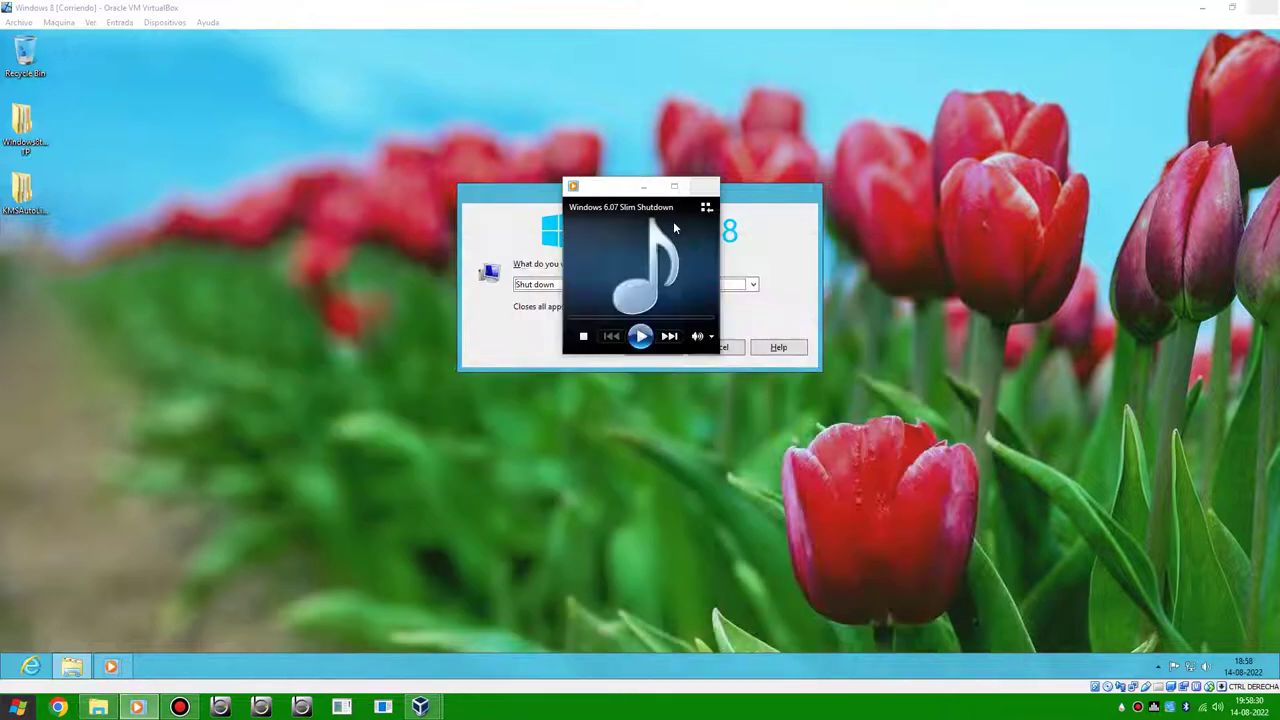
- Shut down the Windows 8 virtual machine with the media player moved clear of the dialog, and bring up Bandicam on the host
drag(630, 186, 329, 132)
click(653, 346)
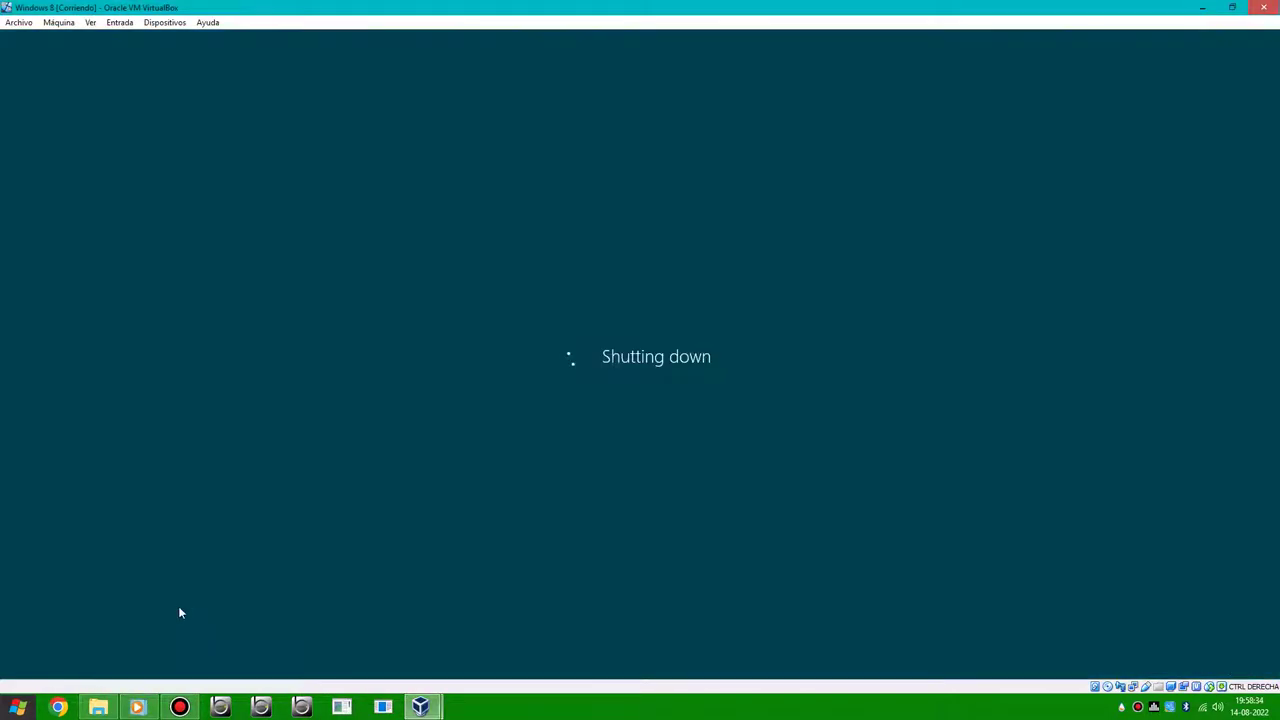
mouse_move(137, 707)
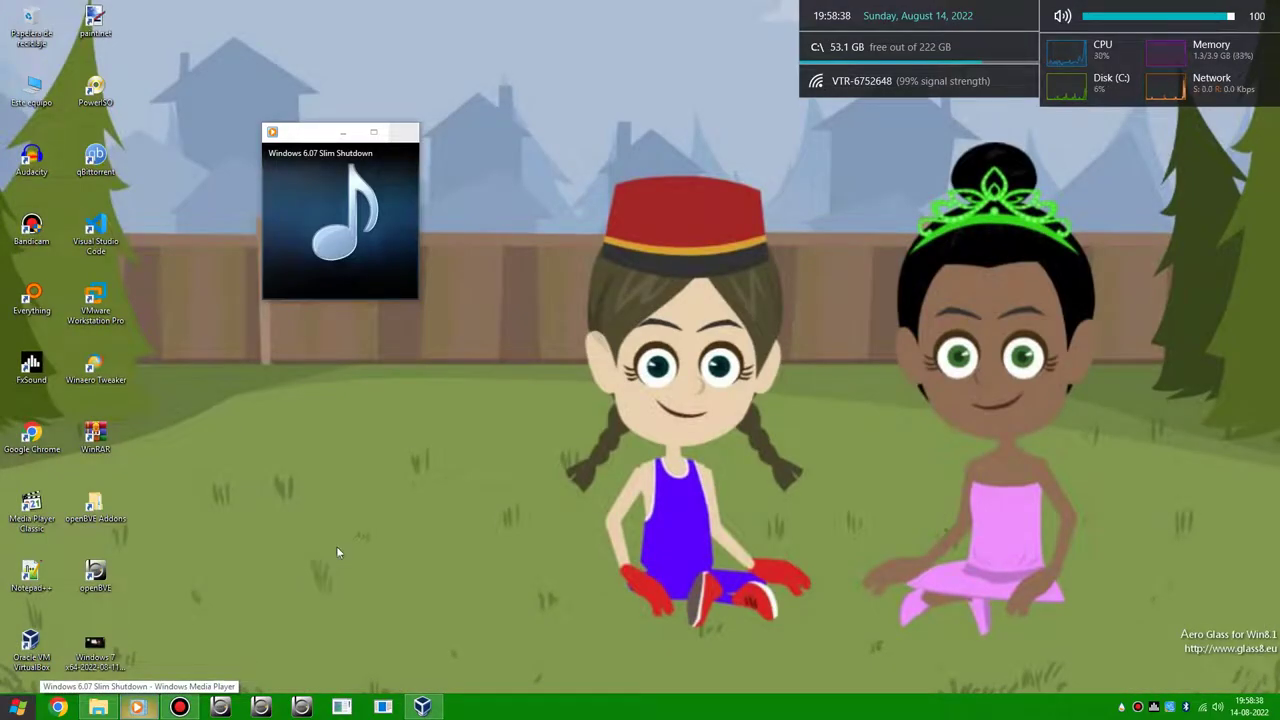
click(179, 707)
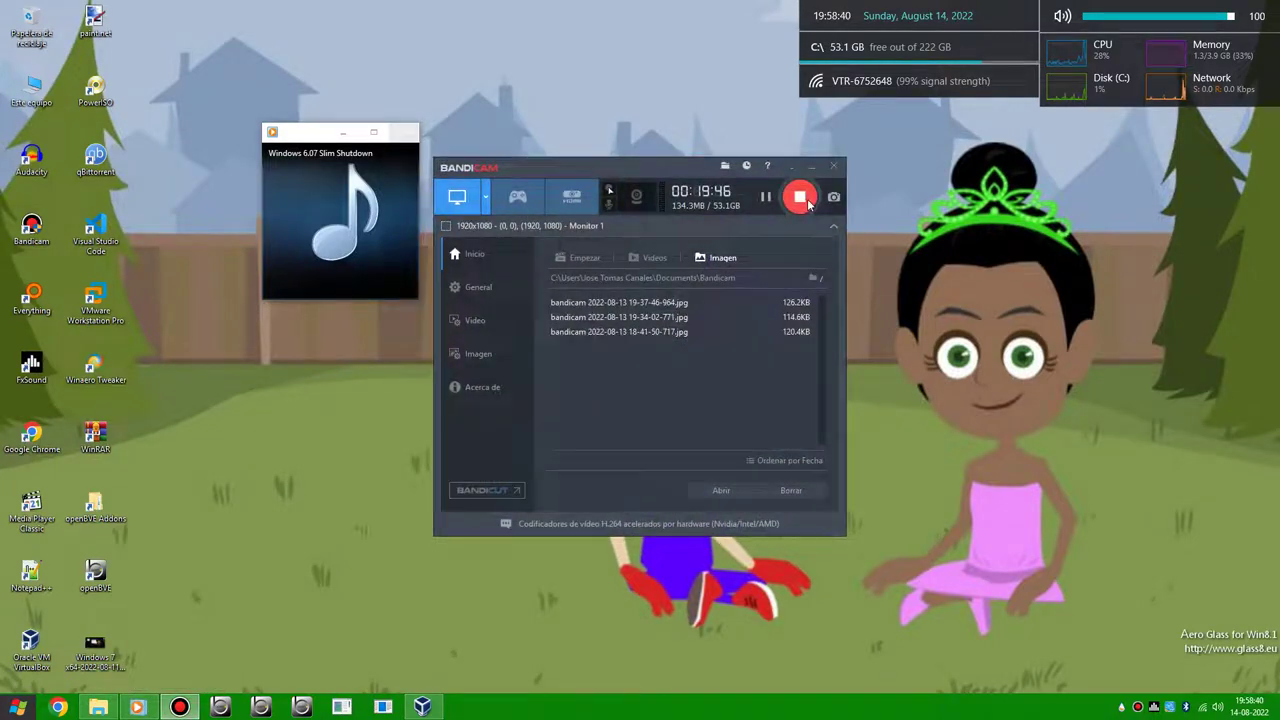